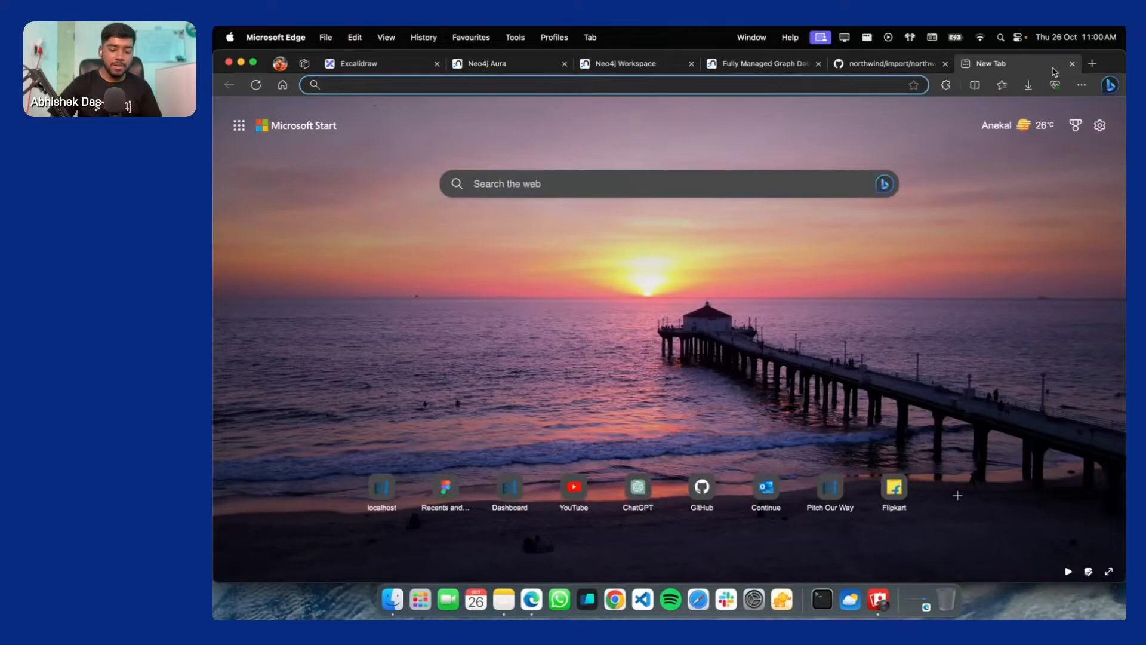
Search the web for neo4j and open the neo4j.com home page
{"action": "type", "text": "neo4j"}
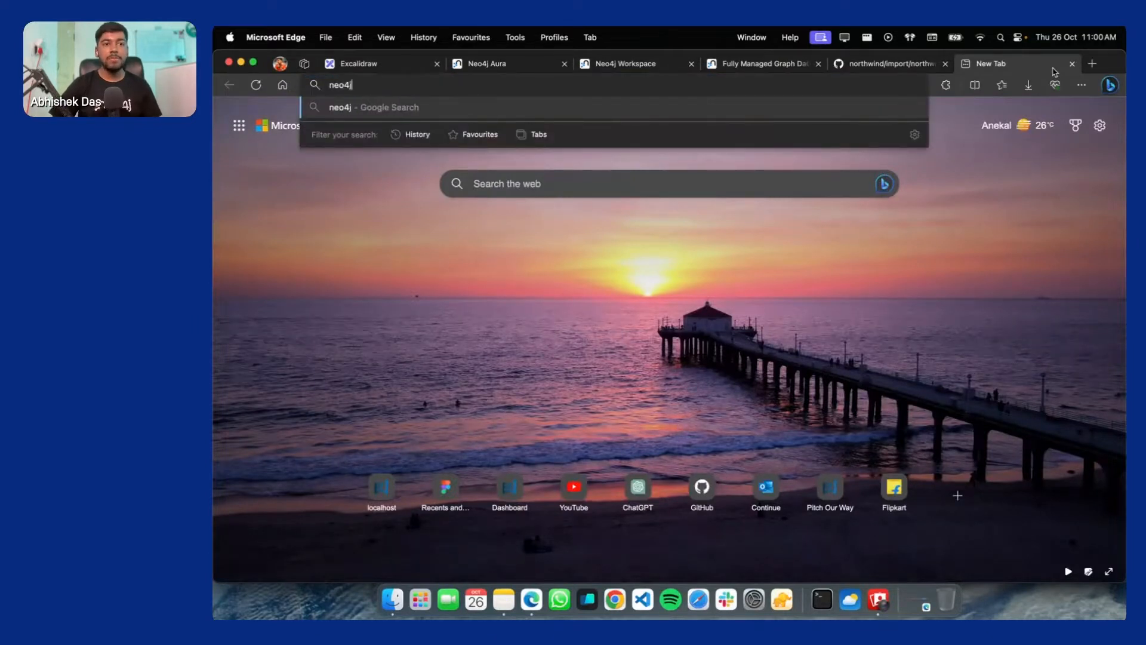
{"action": "key", "text": "Return"}
{"action": "left_click", "coordinate": [451, 234]}
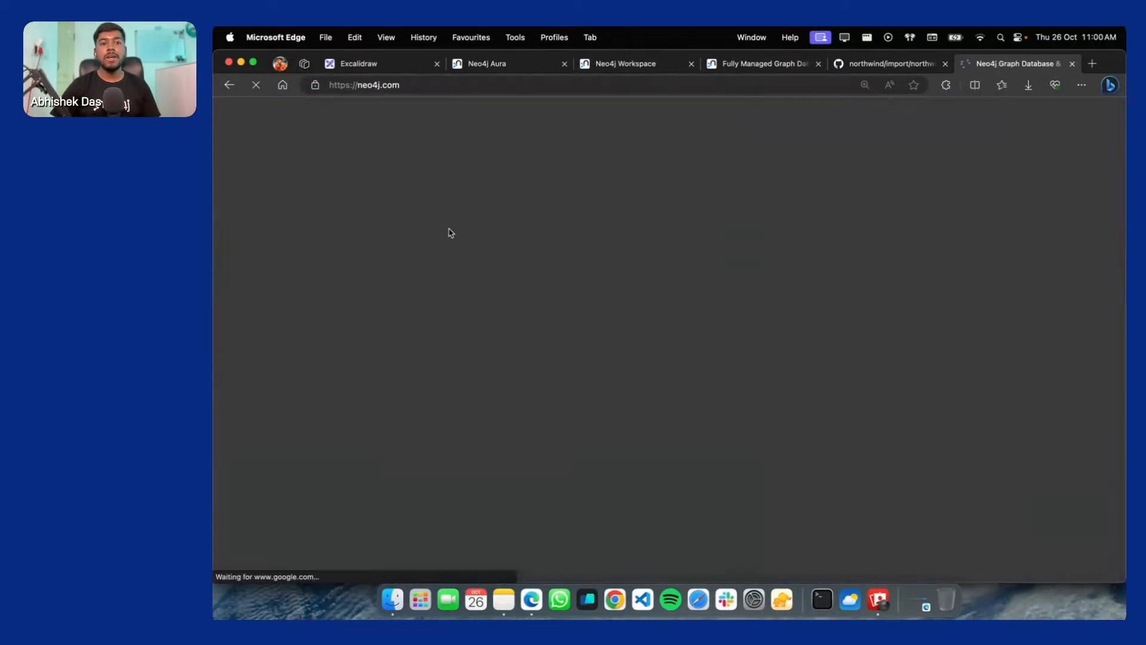
Open the Neo4j AuraDB product page from the Products menu and scroll through it
{"action": "mouse_move", "coordinate": [457, 202]}
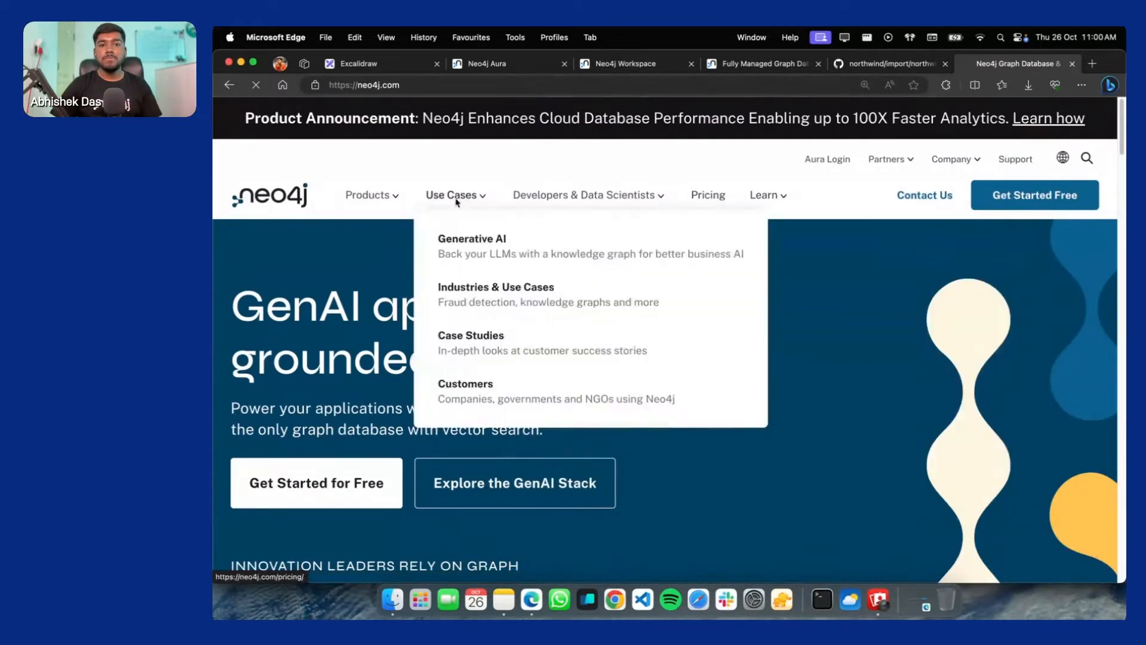
{"action": "mouse_move", "coordinate": [378, 203]}
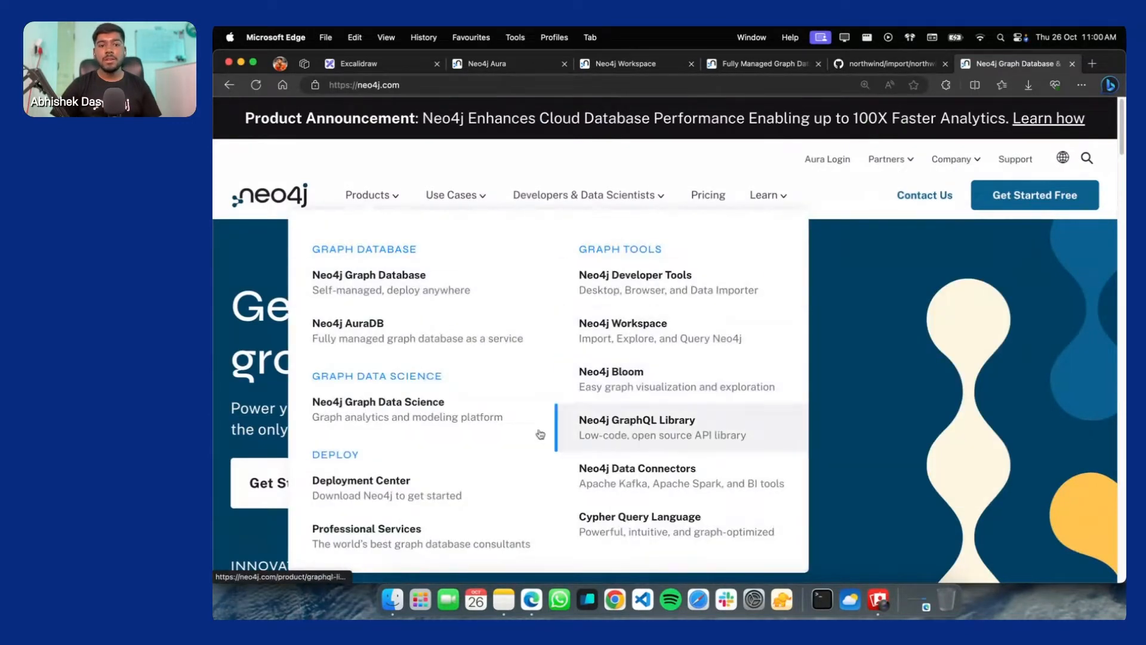
{"action": "left_click", "coordinate": [324, 335]}
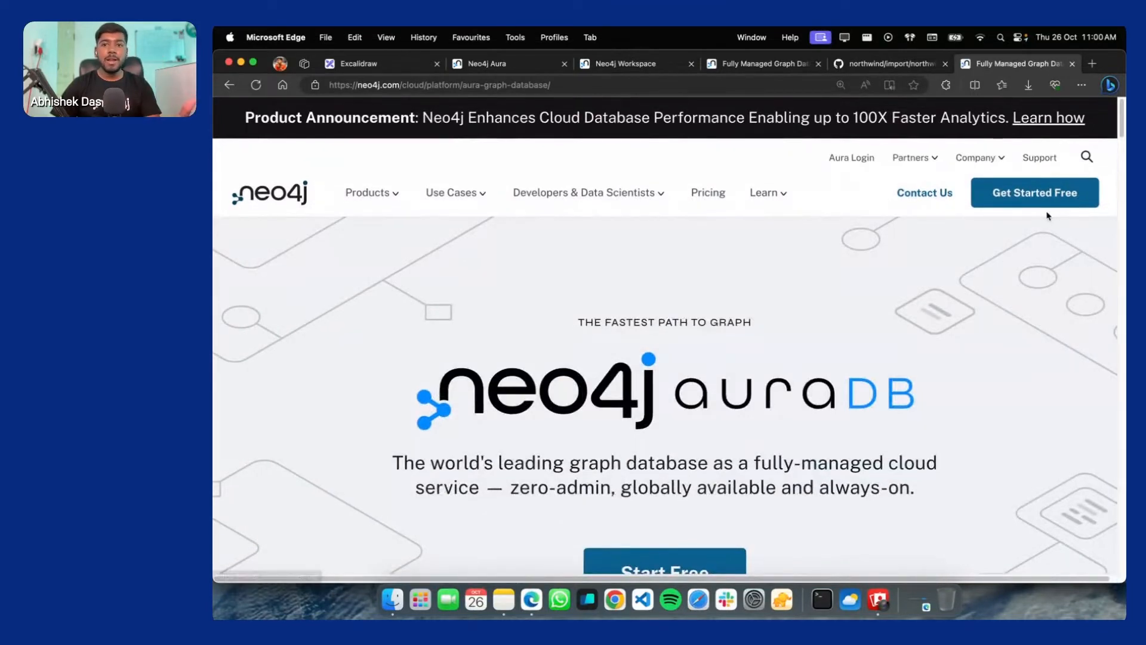
{"action": "scroll", "coordinate": [972, 212], "scroll_direction": "down", "scroll_amount": 2}
{"action": "scroll", "coordinate": [768, 374], "scroll_direction": "down", "scroll_amount": 2}
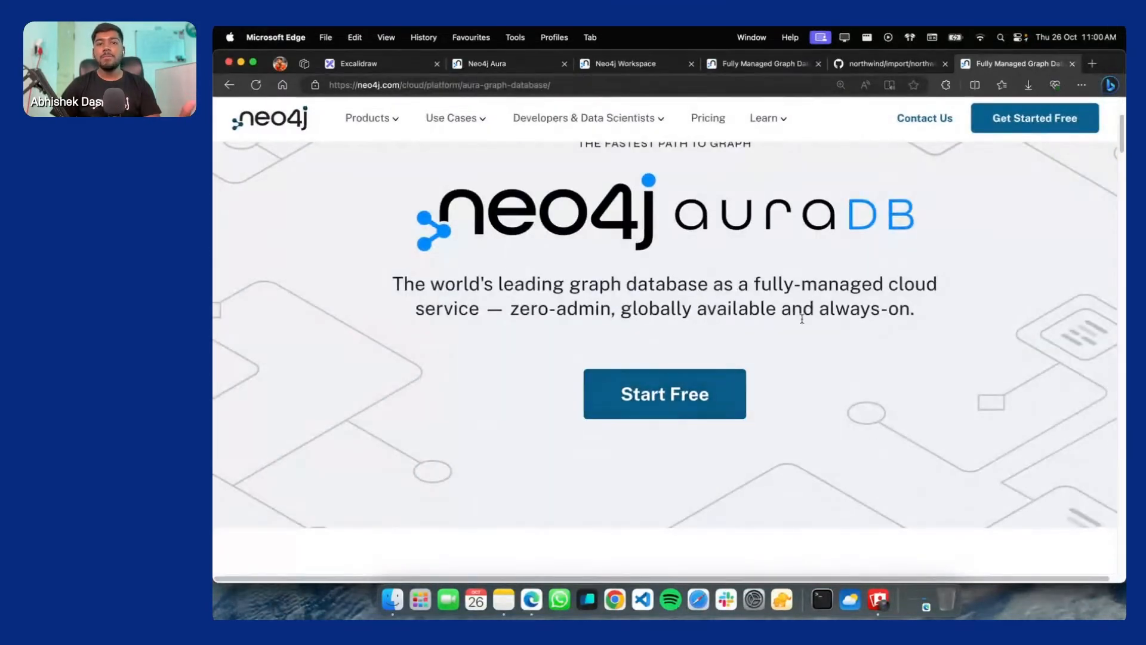
{"action": "scroll", "coordinate": [630, 293], "scroll_direction": "up", "scroll_amount": 1}
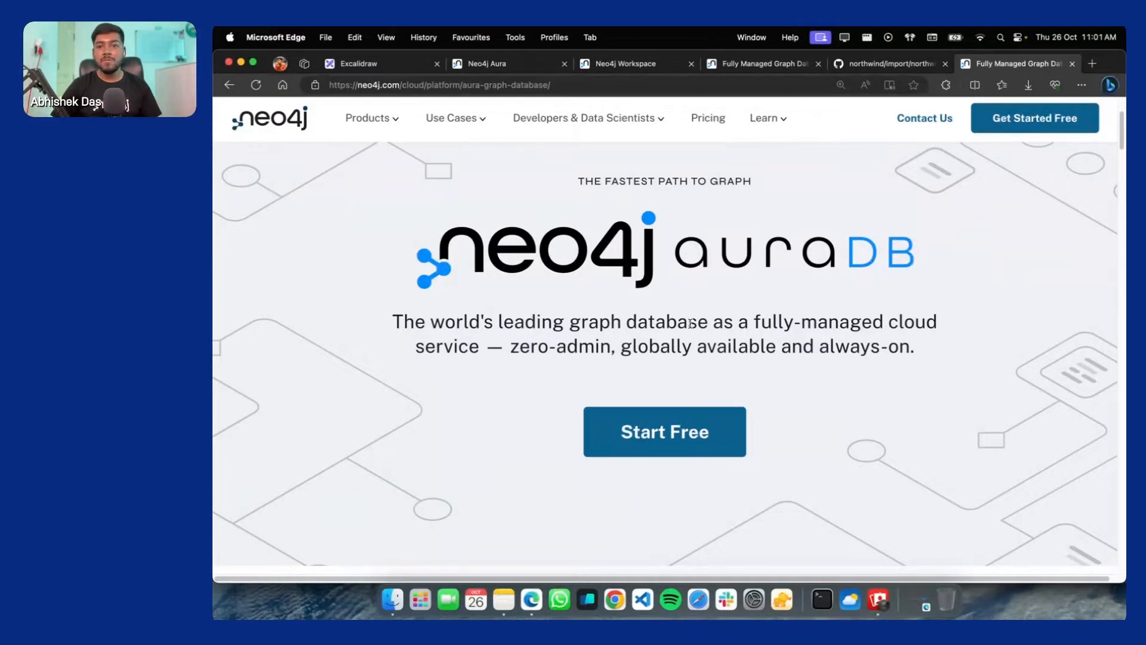
{"action": "scroll", "coordinate": [705, 332], "scroll_direction": "up", "scroll_amount": 1}
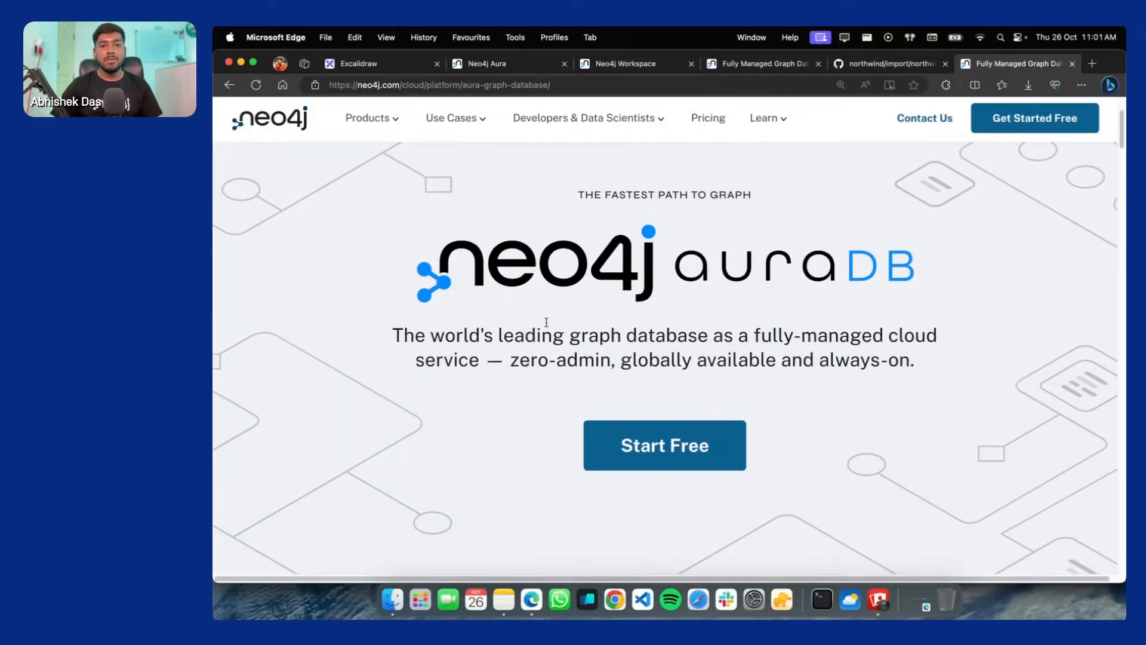
Finish reviewing the AuraDB page, then return to Instance01's details in the Aura console
{"action": "scroll", "coordinate": [682, 464], "scroll_direction": "down", "scroll_amount": 15}
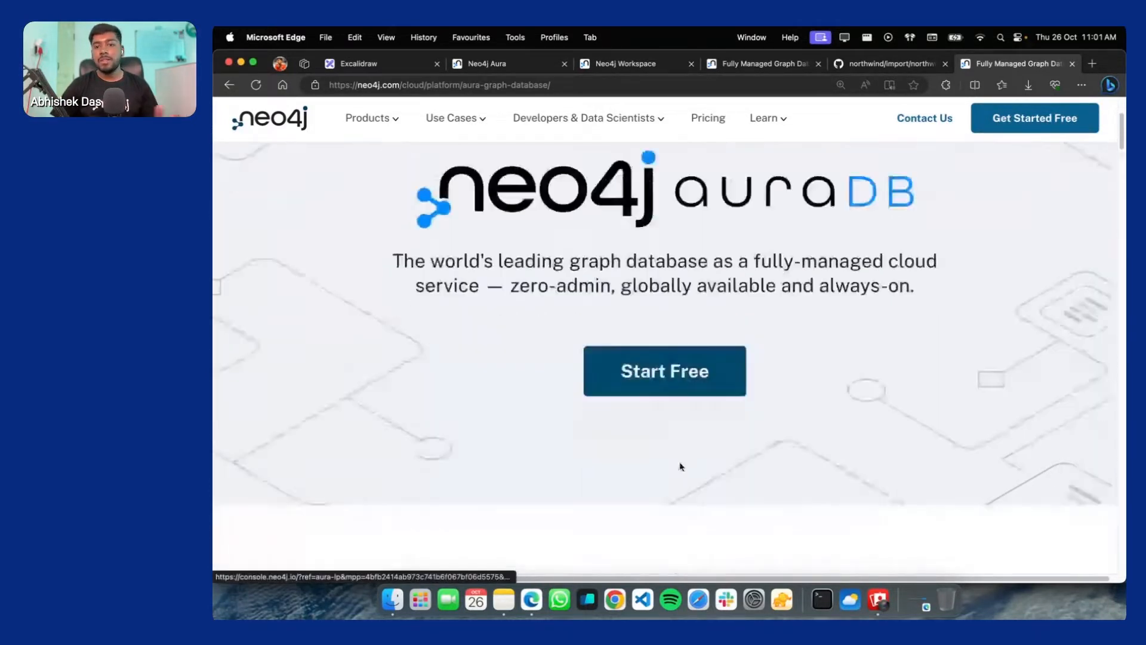
{"action": "scroll", "coordinate": [682, 464], "scroll_direction": "down", "scroll_amount": 10}
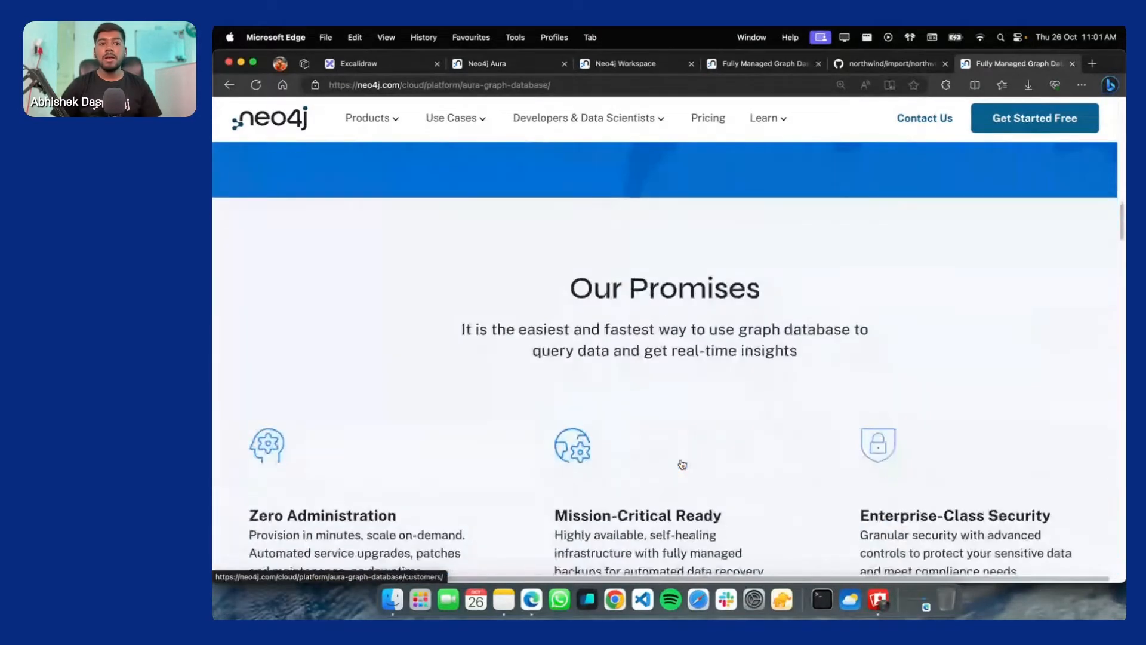
{"action": "scroll", "coordinate": [942, 377], "scroll_direction": "down", "scroll_amount": 8}
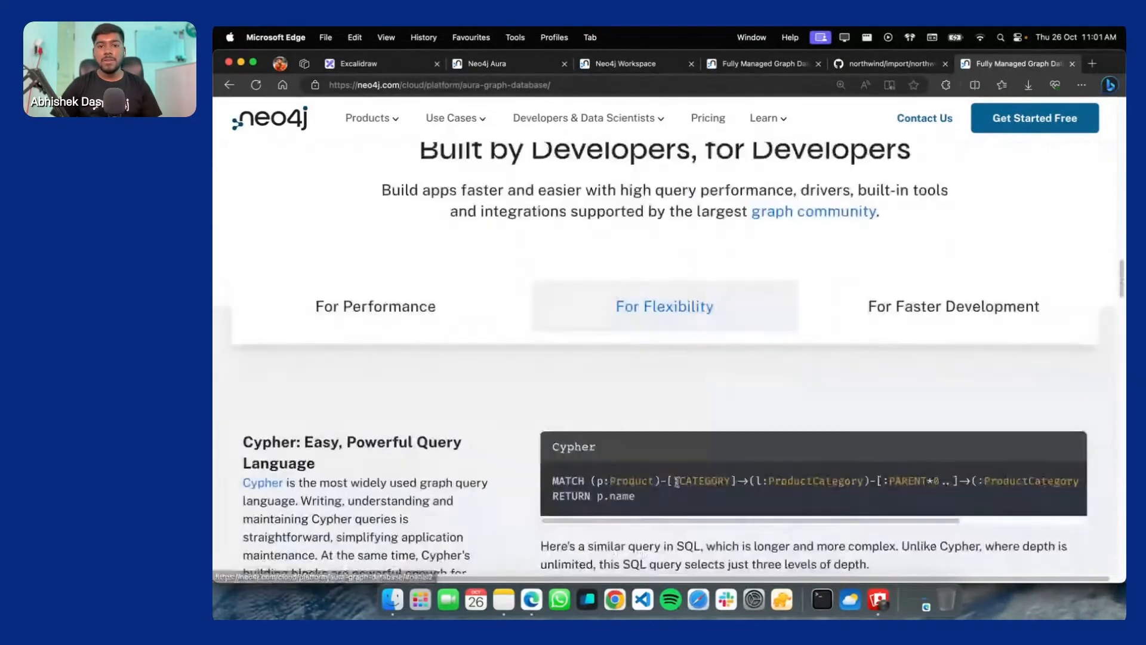
{"action": "scroll", "coordinate": [726, 399], "scroll_direction": "up", "scroll_amount": 3}
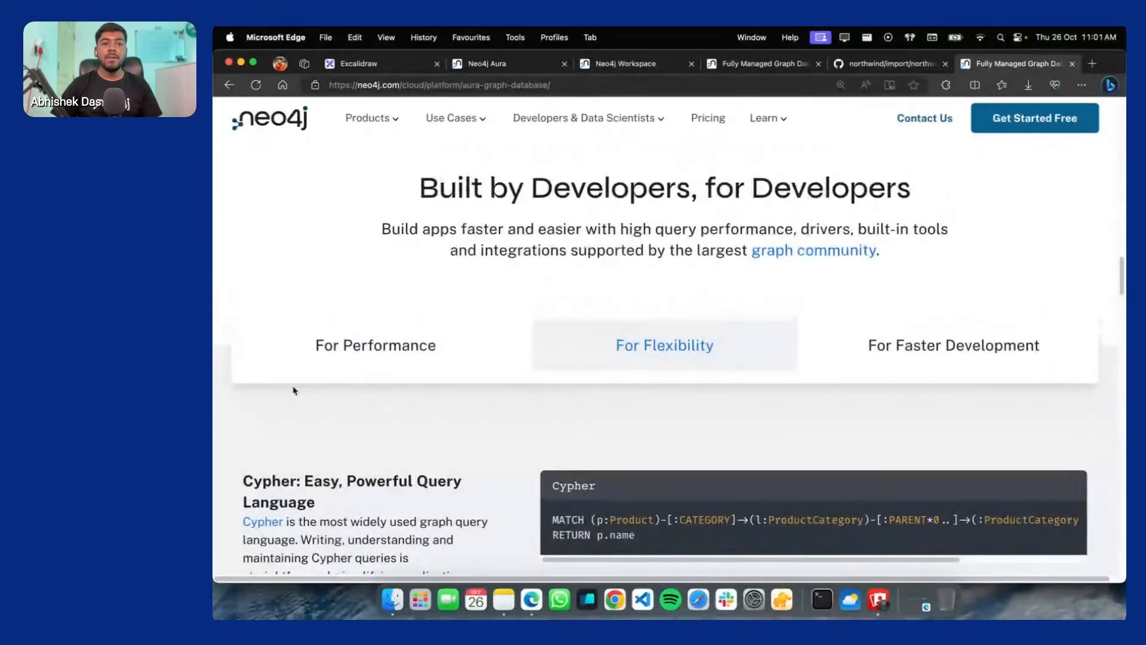
{"action": "scroll", "coordinate": [504, 419], "scroll_direction": "down", "scroll_amount": 10}
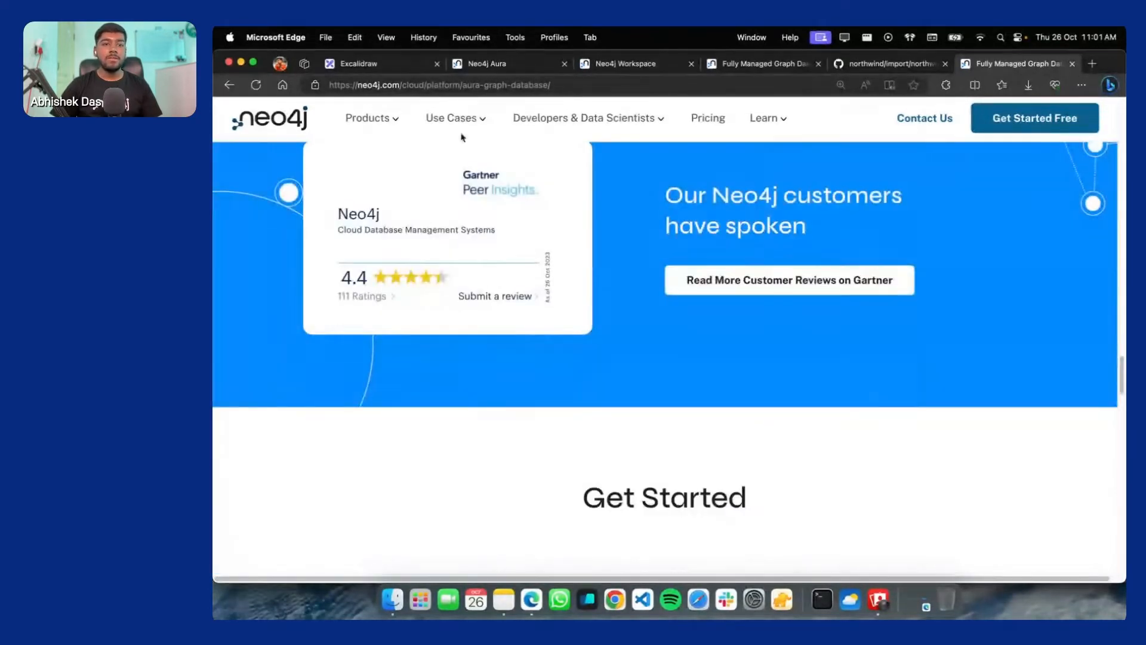
{"action": "left_click", "coordinate": [487, 63]}
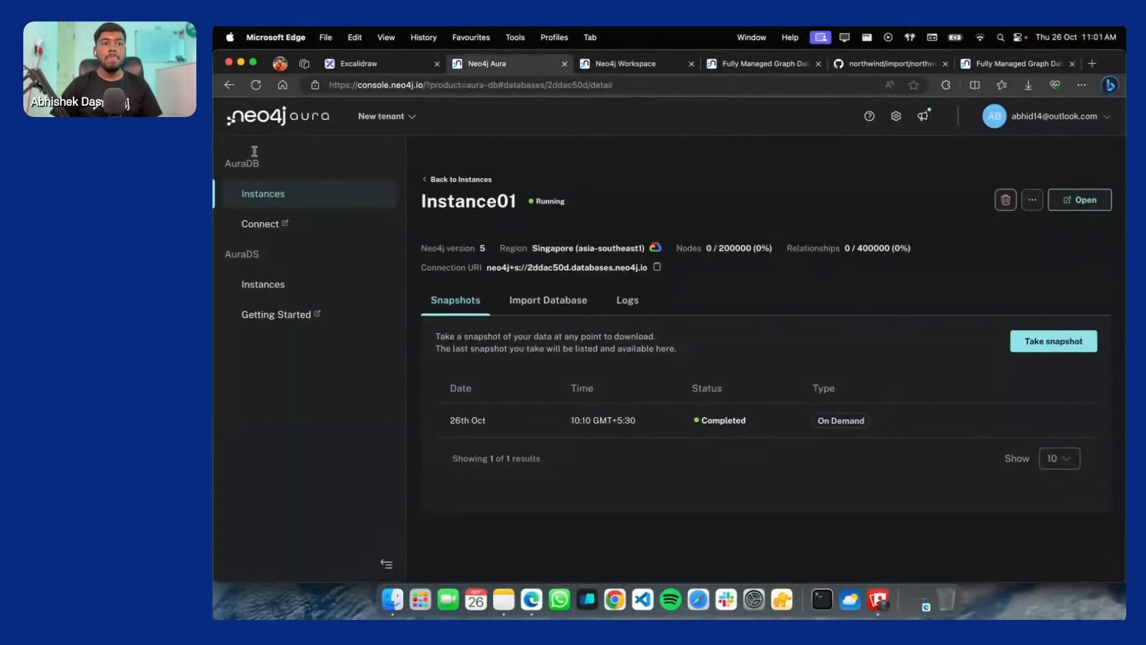
Show the Aura Instances list, abandoning a new-instance form, and zoom the page to 125%
{"action": "left_click", "coordinate": [282, 122]}
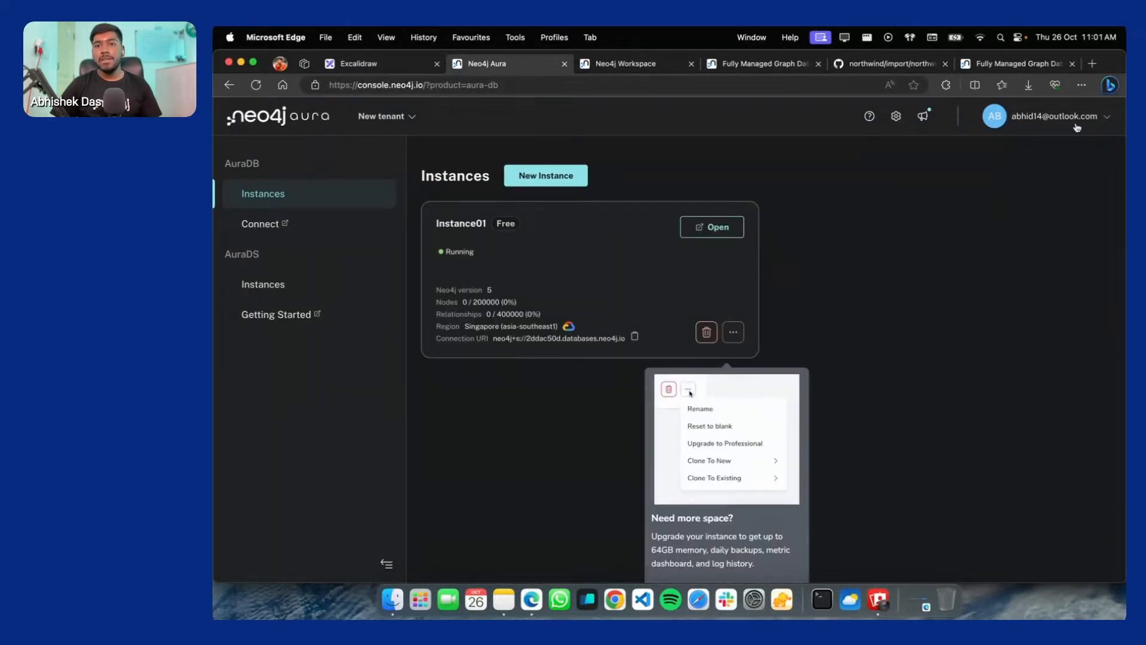
{"action": "left_click", "coordinate": [546, 175]}
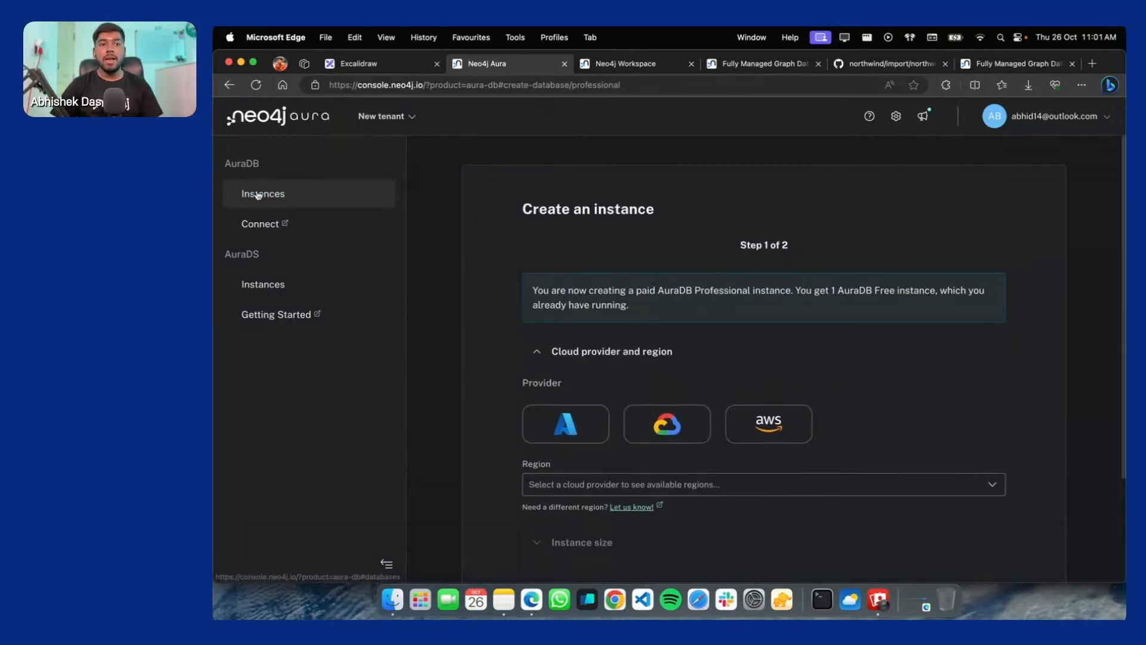
{"action": "left_click", "coordinate": [299, 196]}
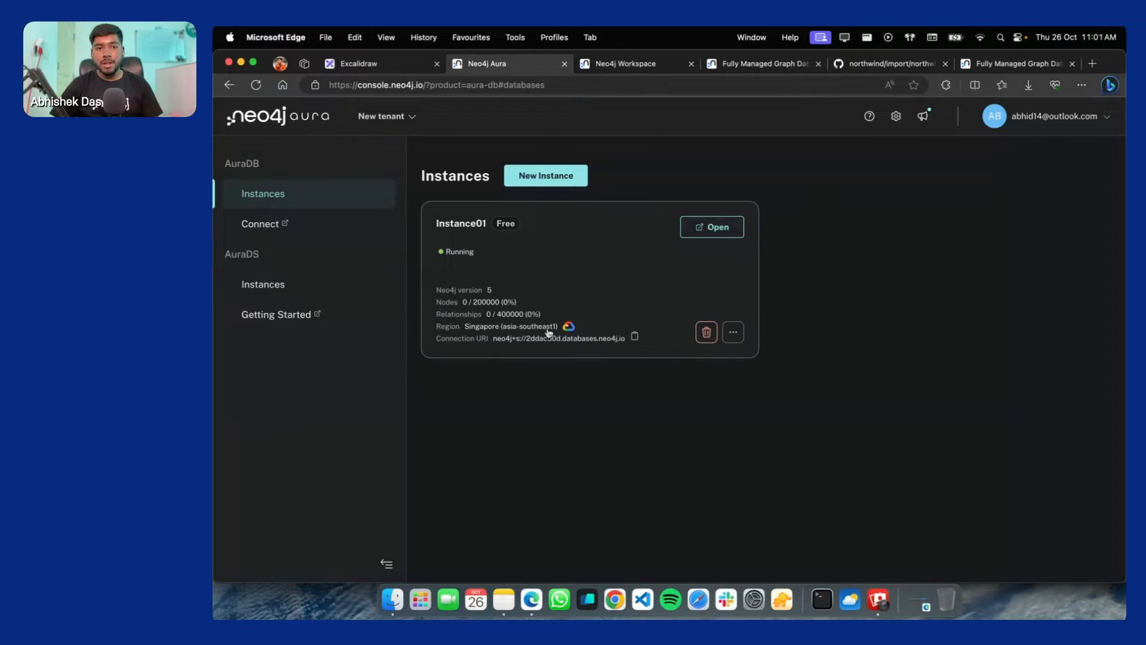
{"action": "key", "text": "super+equal"}
{"action": "key", "text": "super+equal"}
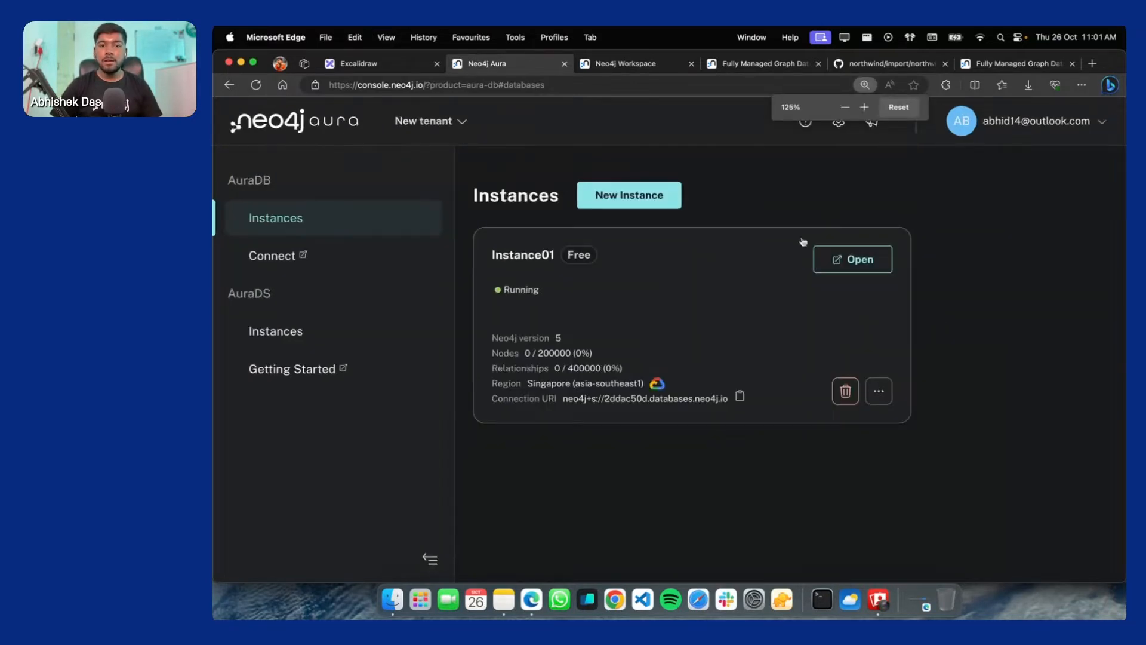
Open Instance01 in Workspace with the saved password and neo4j+s connection scheme
{"action": "left_click", "coordinate": [848, 261]}
{"action": "key", "text": "super+v"}
{"action": "scroll", "coordinate": [655, 371], "scroll_direction": "down", "scroll_amount": 2}
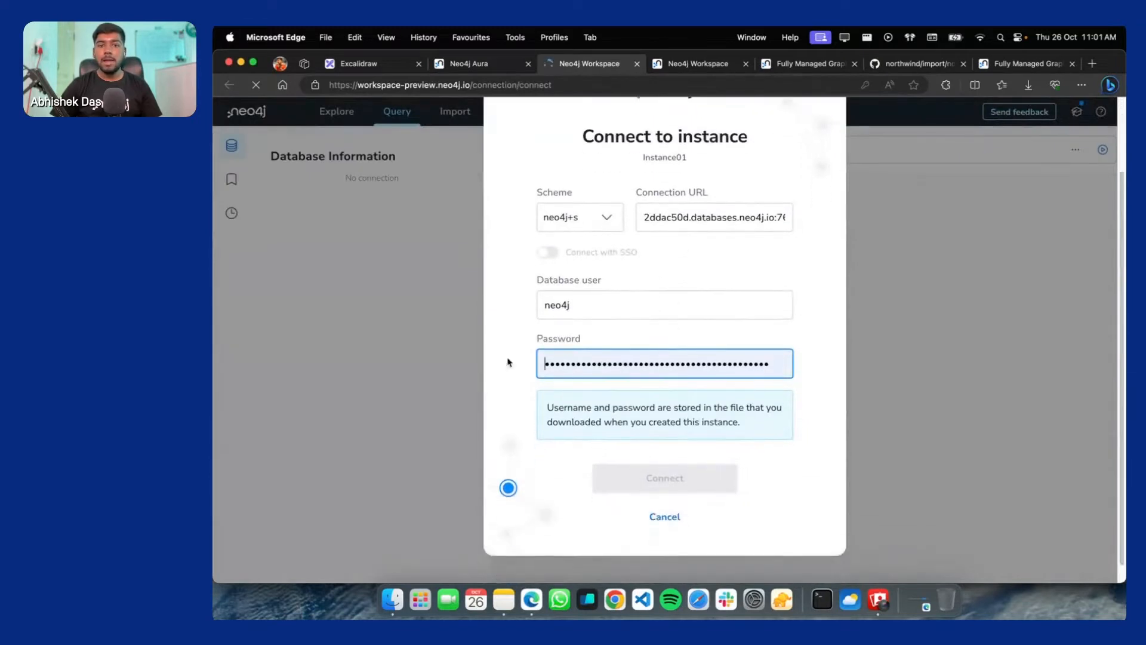
{"action": "scroll", "coordinate": [625, 296], "scroll_direction": "up", "scroll_amount": 1}
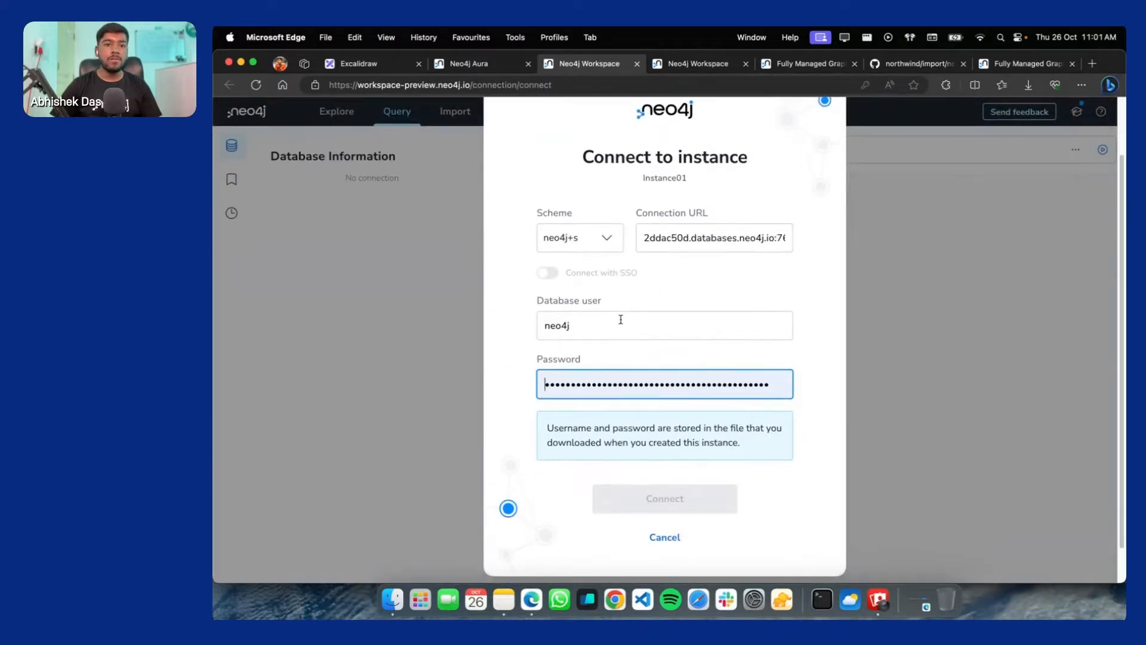
{"action": "left_click", "coordinate": [607, 252]}
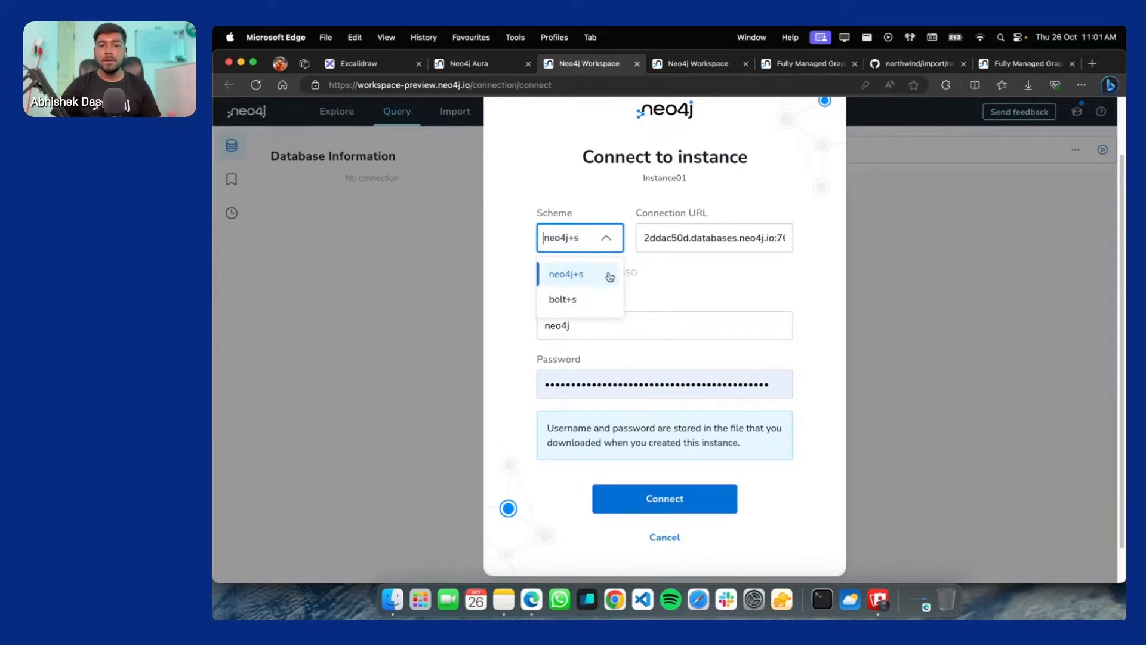
{"action": "left_click", "coordinate": [734, 280]}
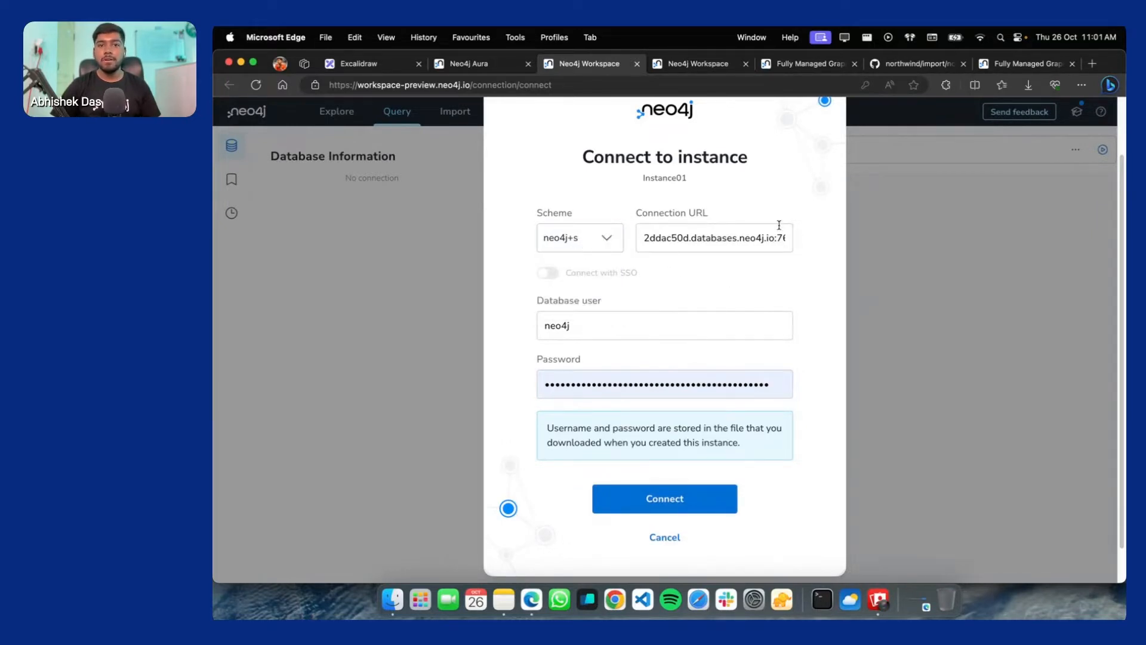
Verify the connection URL ends in port 7687, then connect to Instance01
{"action": "left_click_drag", "start_coordinate": [726, 240], "coordinate": [787, 246]}
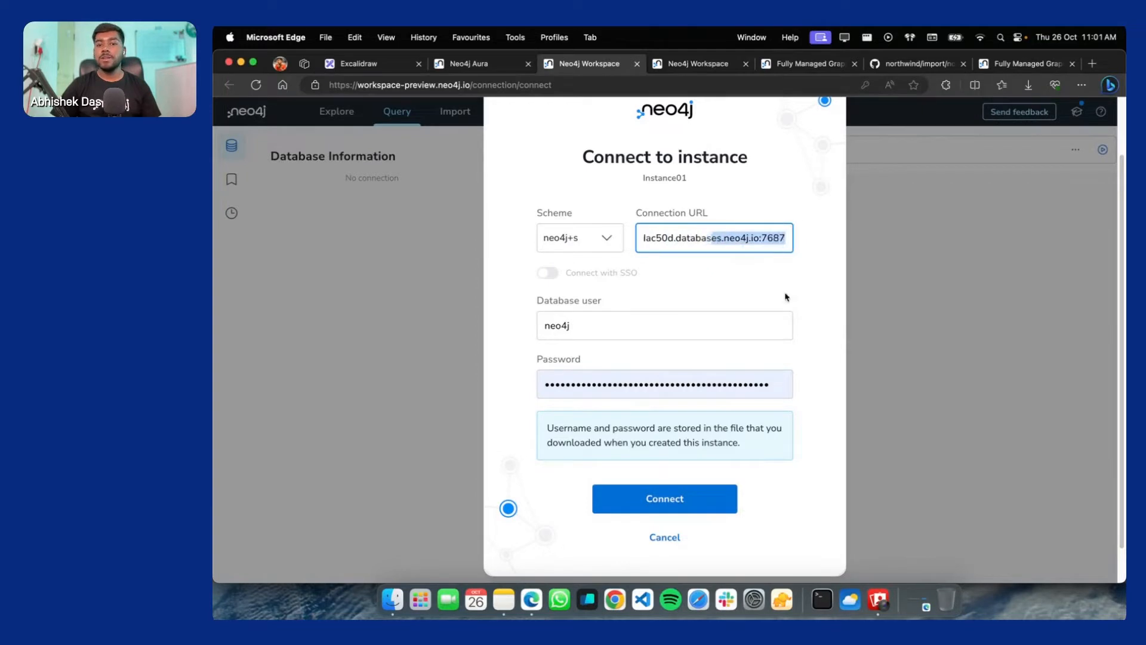
{"action": "left_click_drag", "start_coordinate": [662, 383], "coordinate": [600, 379]}
{"action": "left_click", "coordinate": [644, 354]}
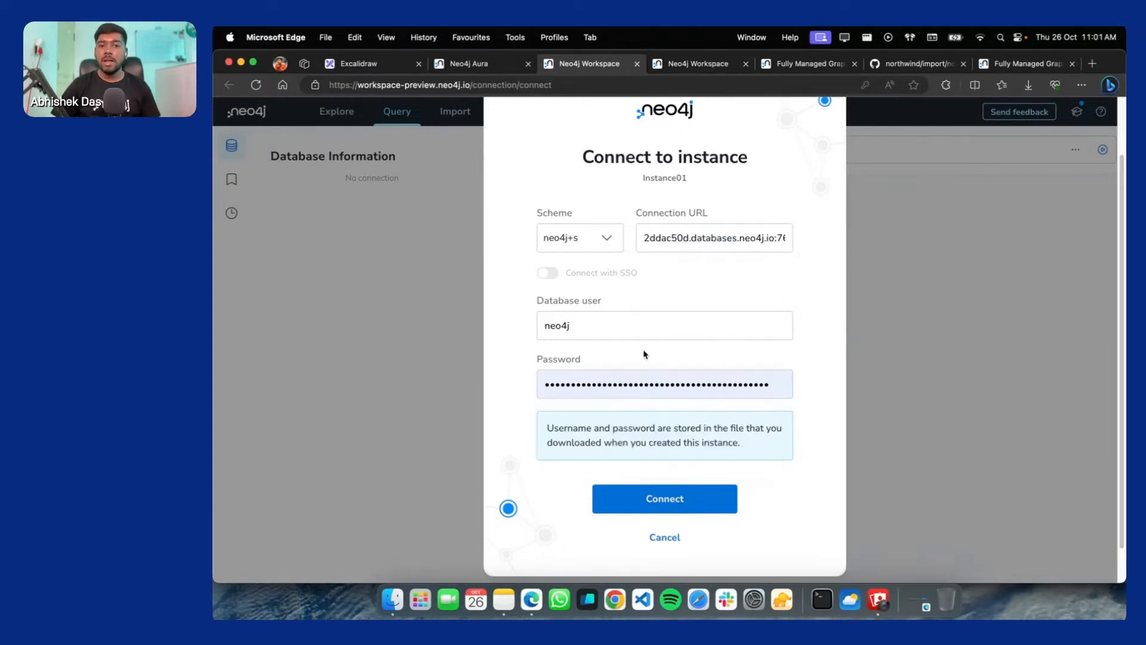
{"action": "left_click", "coordinate": [469, 64]}
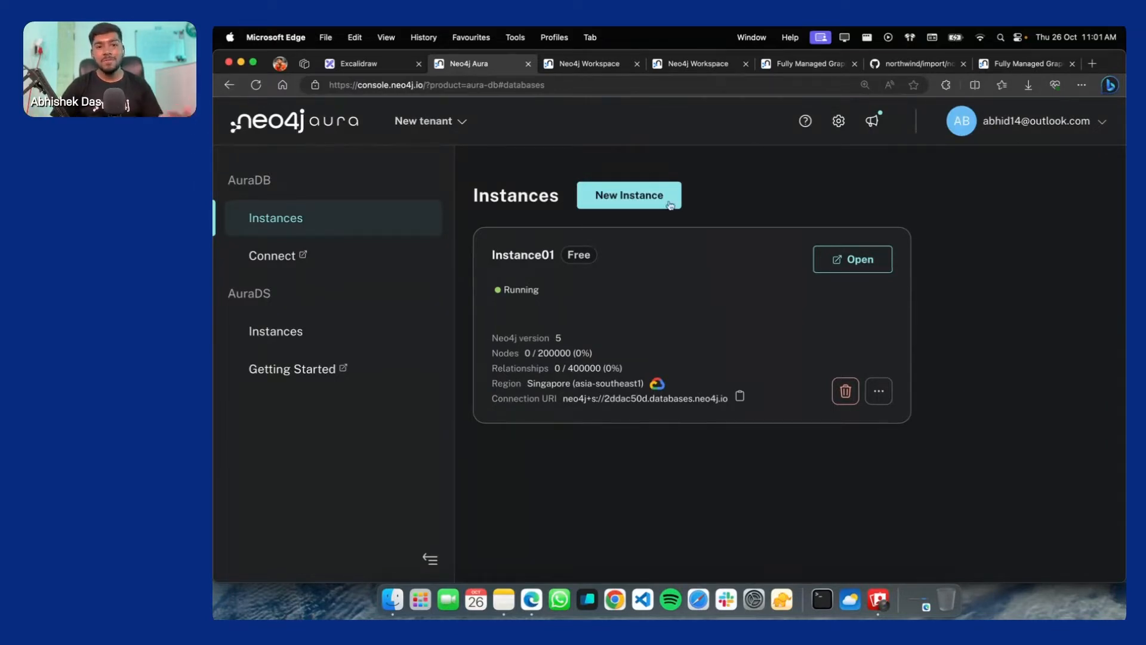
{"action": "left_click", "coordinate": [570, 73]}
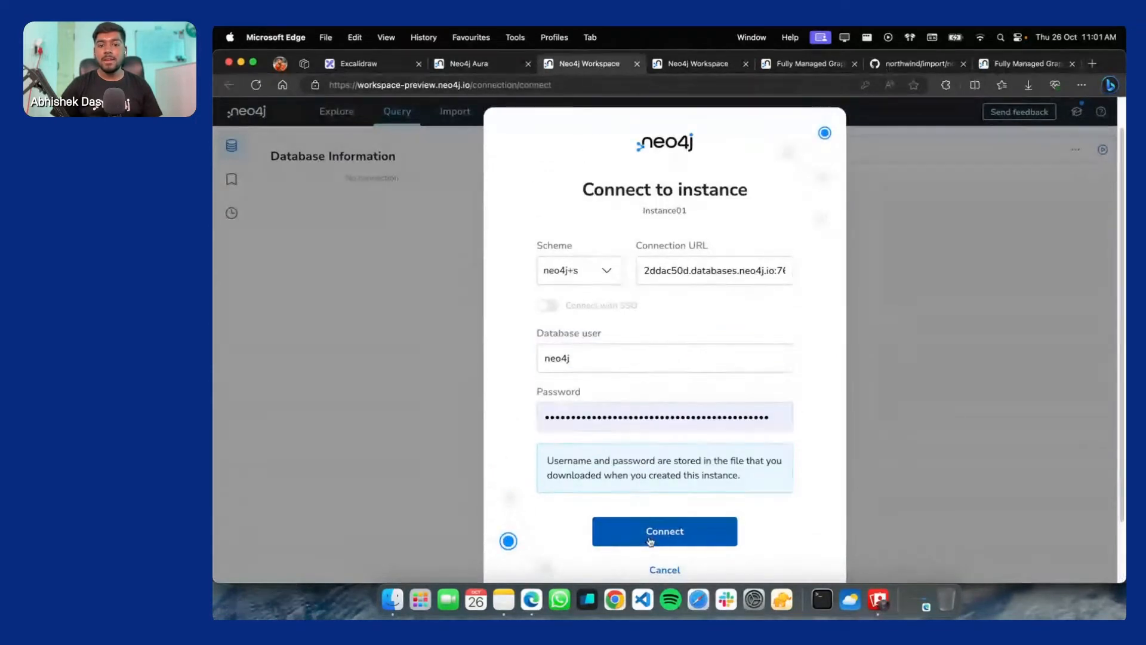
{"action": "left_click", "coordinate": [648, 541]}
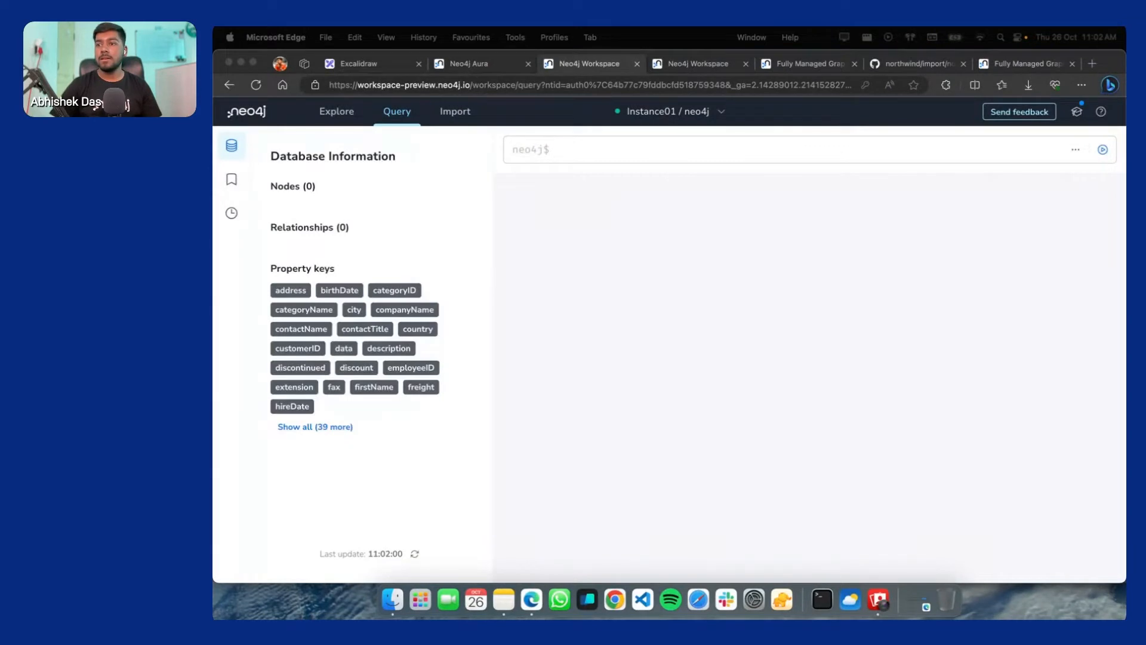
Tour the Explore, Query and Import views and look at the import model options
{"action": "left_click", "coordinate": [376, 241]}
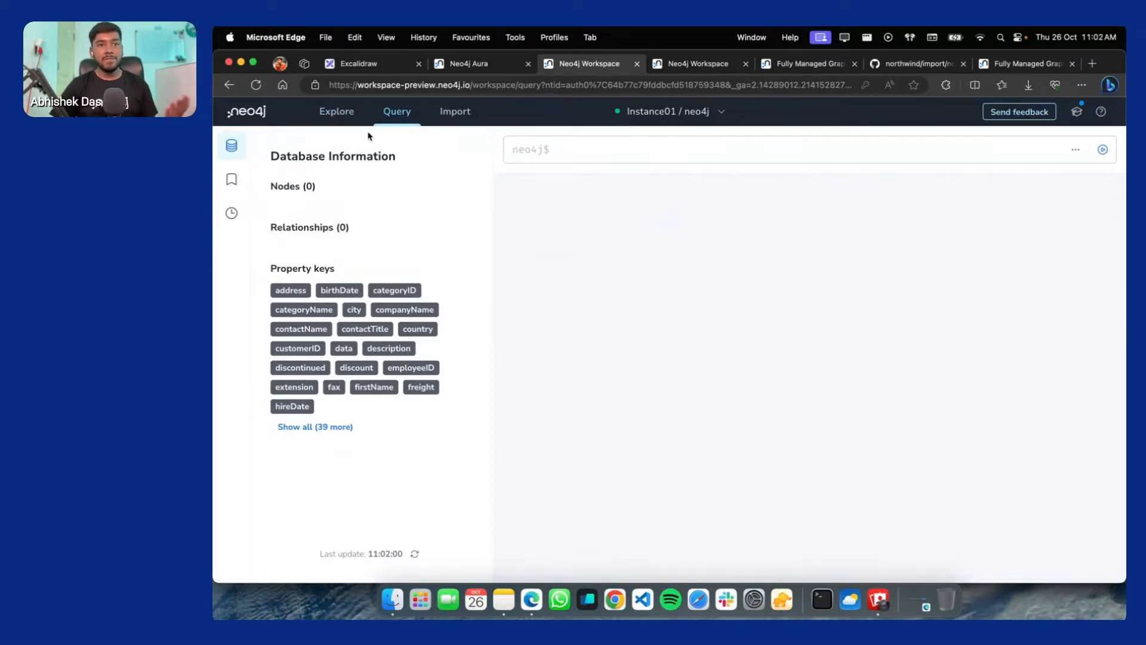
{"action": "left_click", "coordinate": [323, 110]}
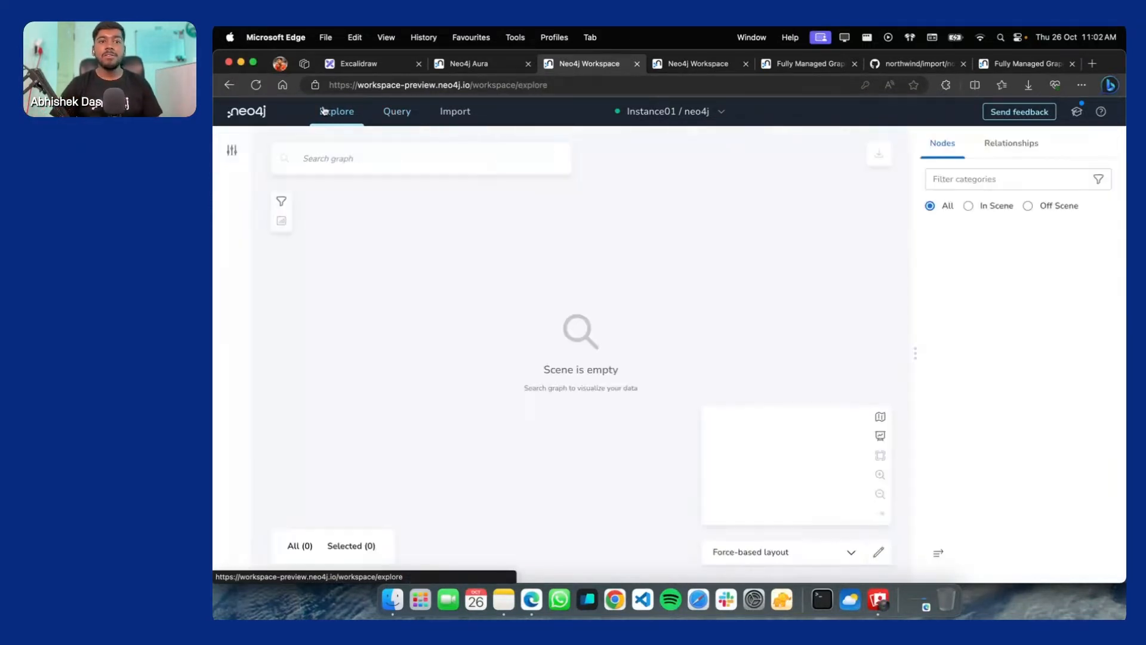
{"action": "left_click", "coordinate": [410, 112]}
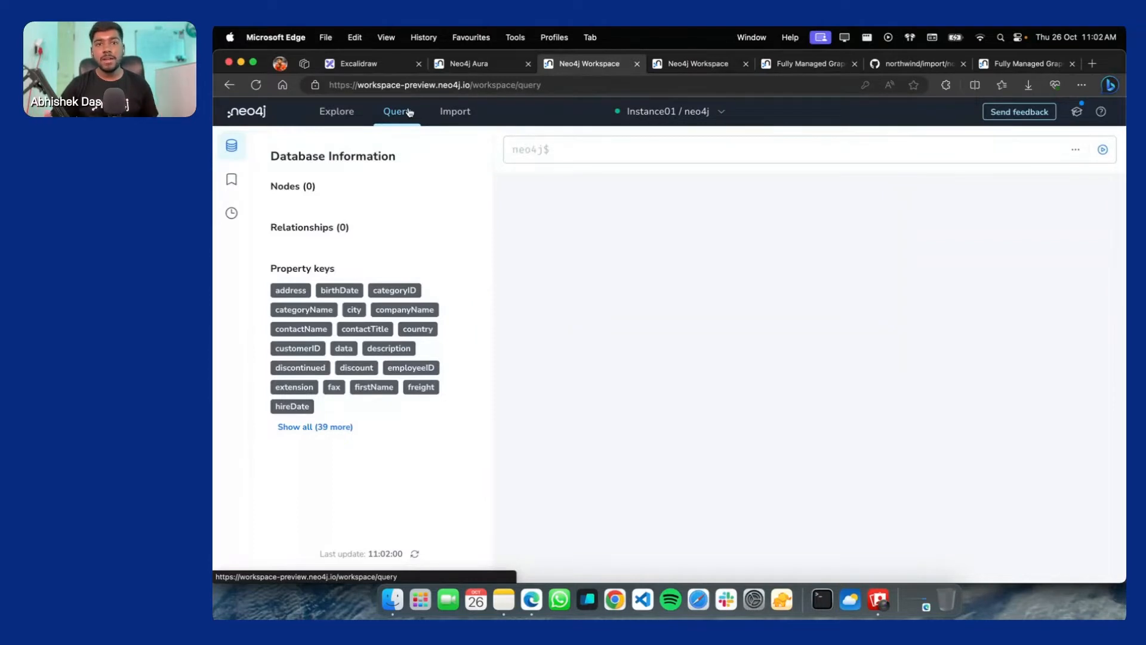
{"action": "left_click", "coordinate": [451, 116]}
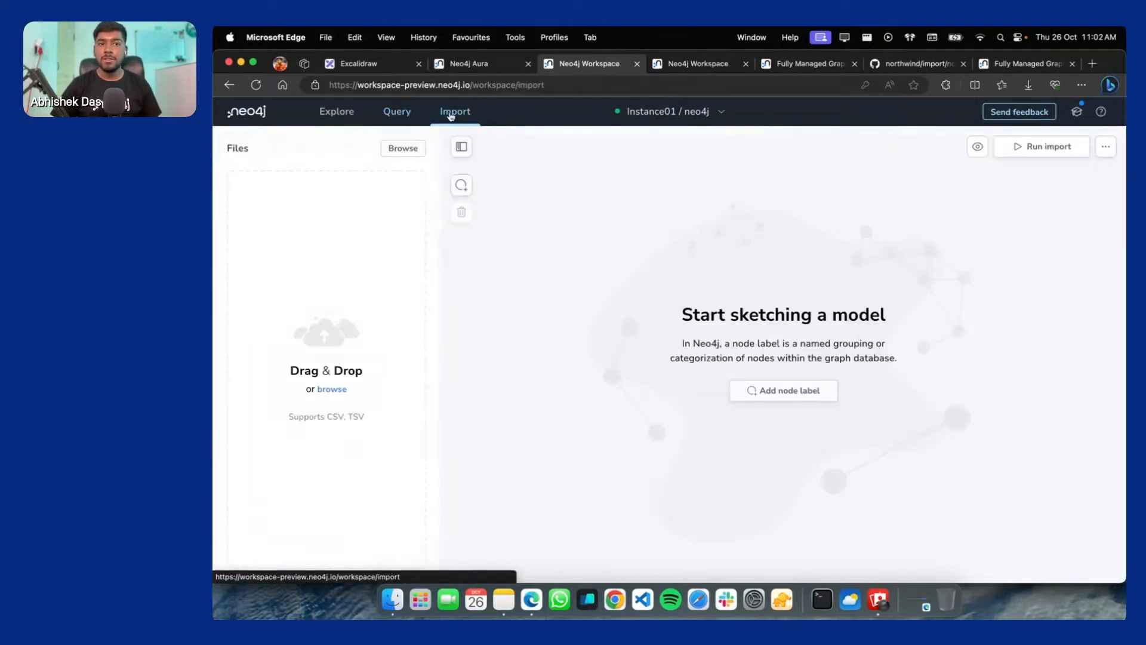
{"action": "left_click", "coordinate": [1106, 147]}
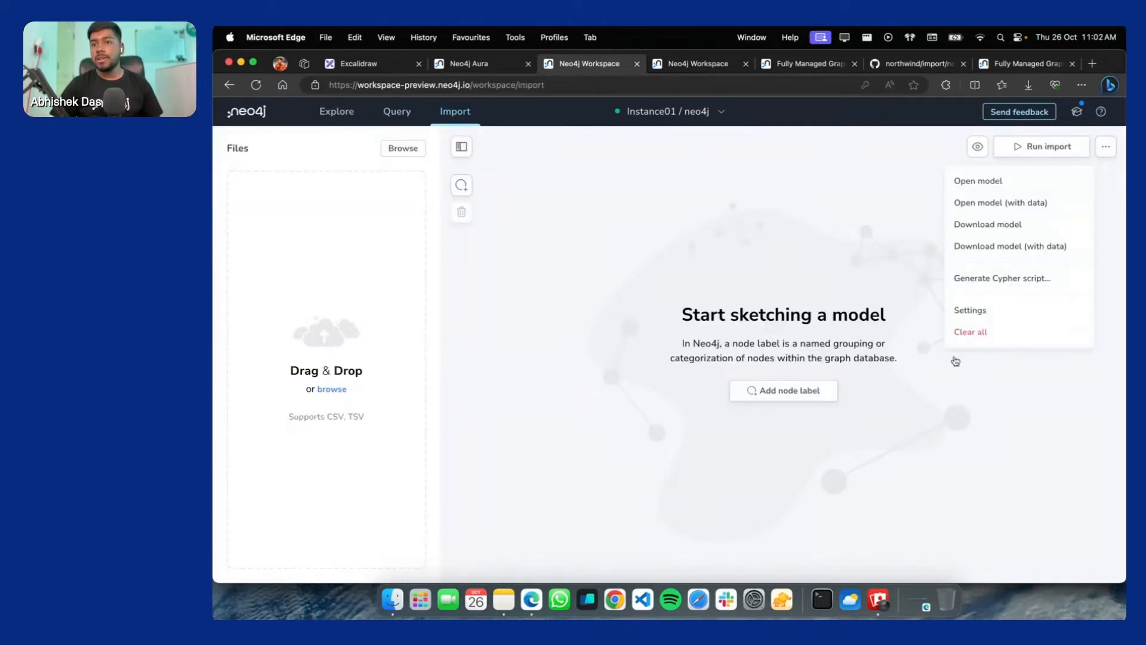
{"action": "left_click", "coordinate": [698, 267]}
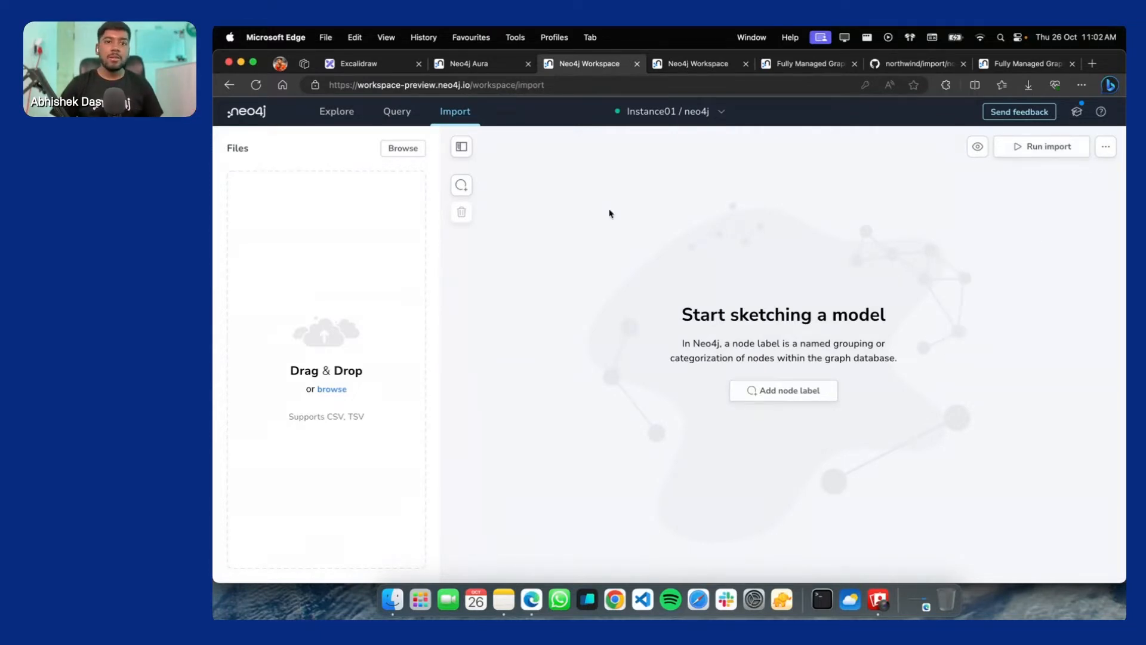
Revisit the views, then add a first blank node to the import model
{"action": "left_click", "coordinate": [334, 112]}
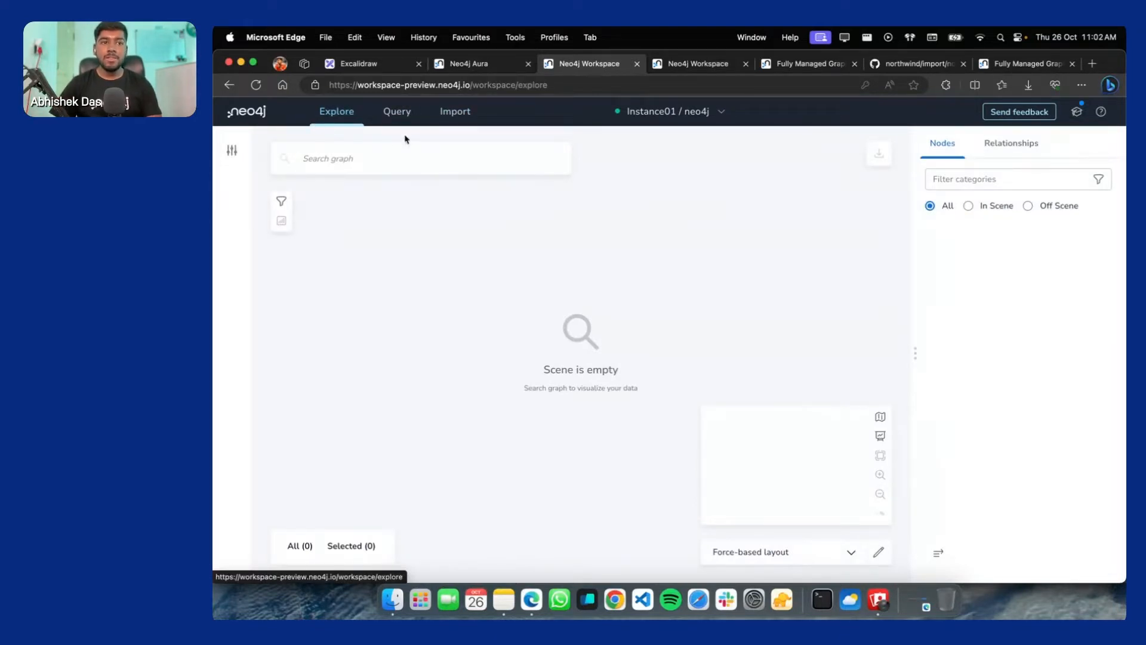
{"action": "left_click", "coordinate": [396, 112]}
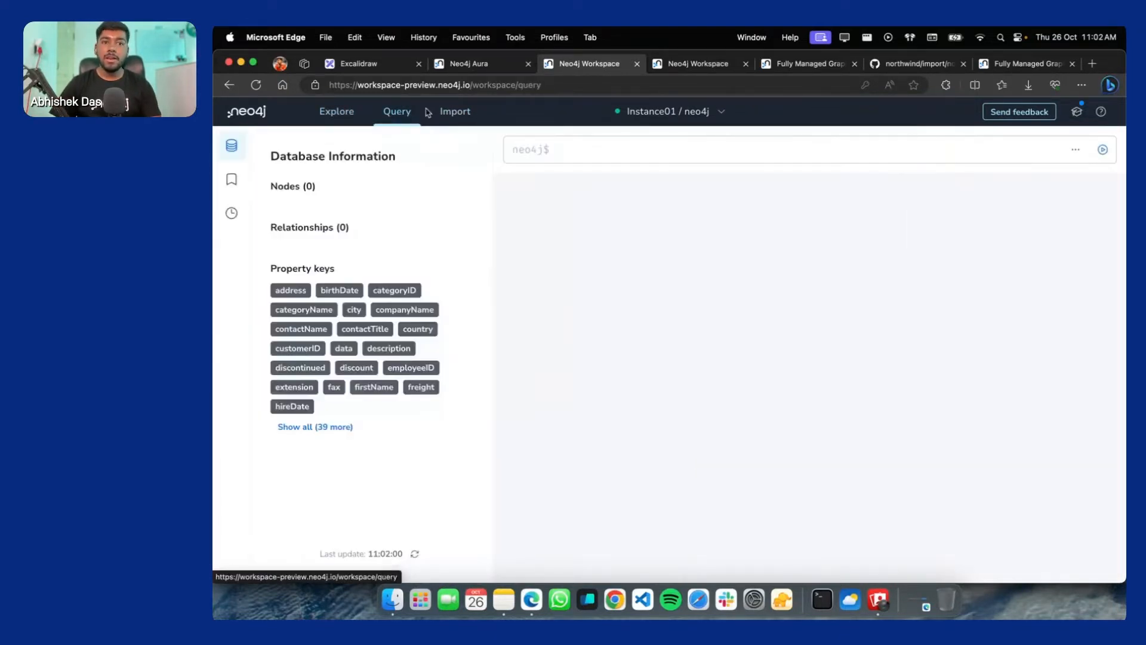
{"action": "left_click", "coordinate": [464, 112]}
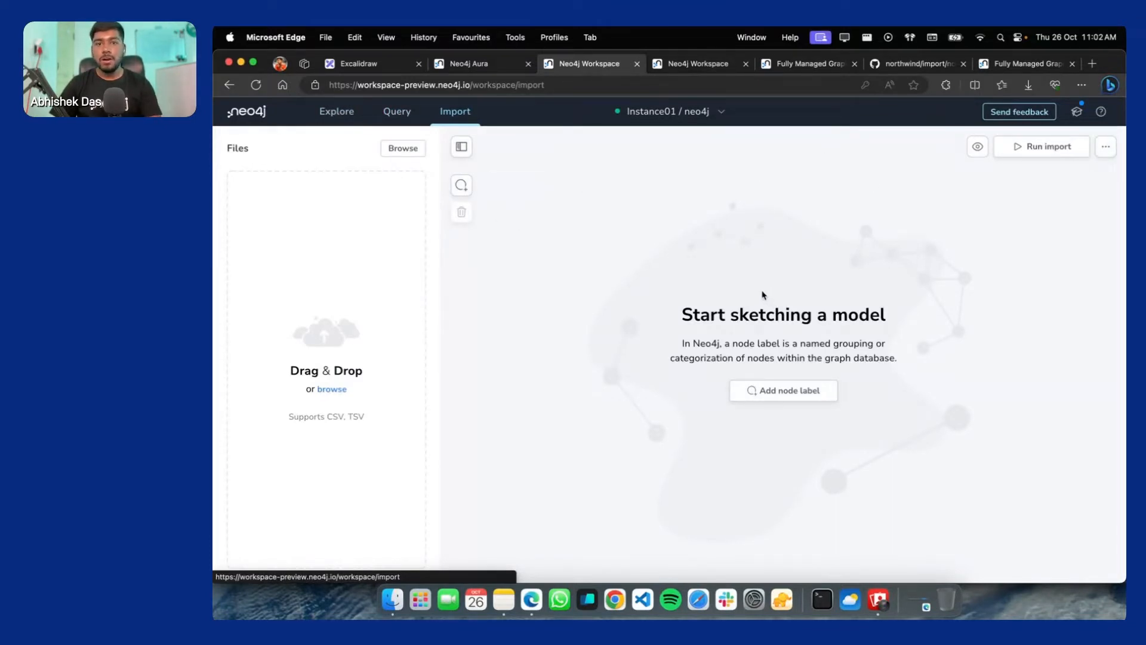
{"action": "left_click", "coordinate": [1106, 146]}
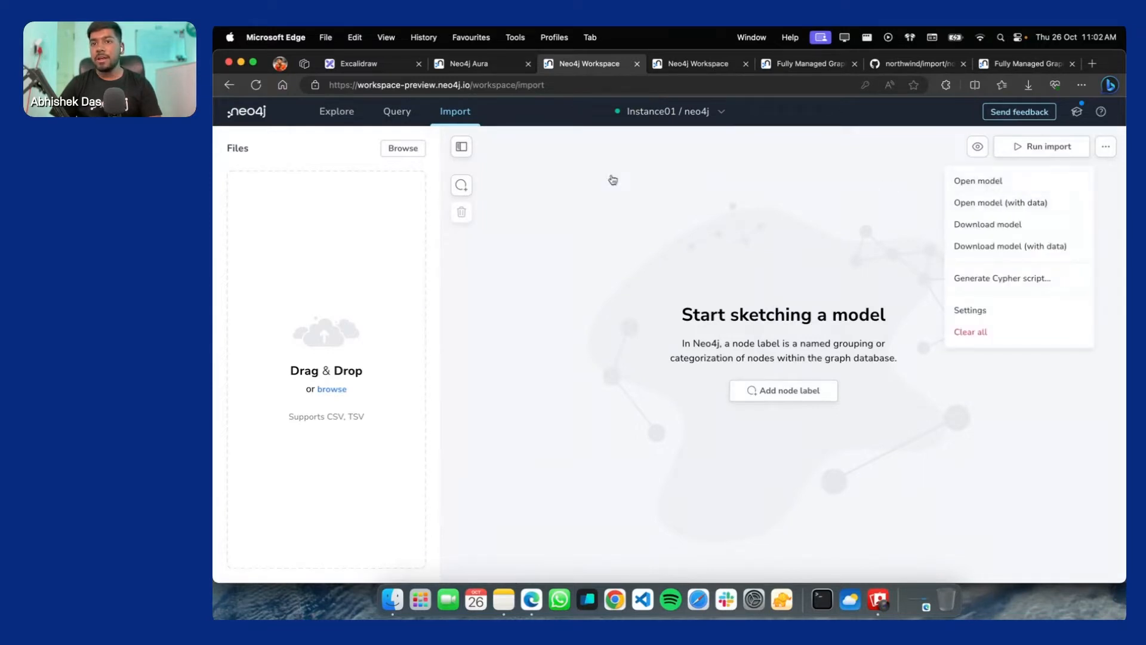
{"action": "left_click", "coordinate": [417, 164]}
{"action": "left_click", "coordinate": [466, 186]}
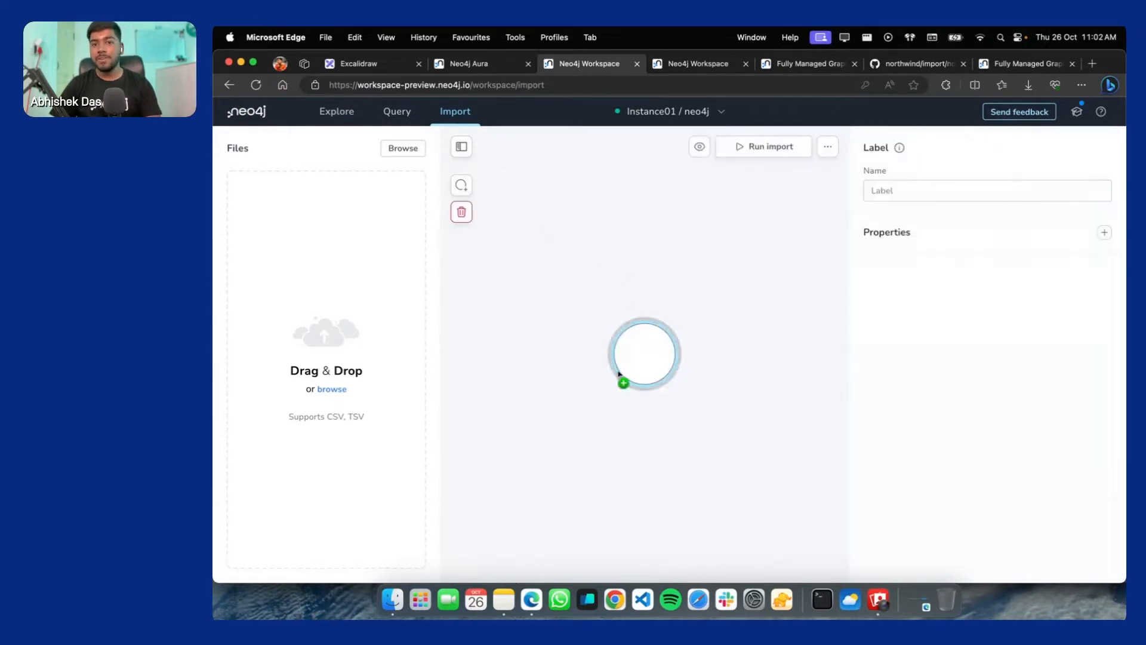
Label the new node Homo Sapien
{"action": "left_click_drag", "start_coordinate": [651, 350], "coordinate": [651, 327]}
{"action": "left_click", "coordinate": [907, 191]}
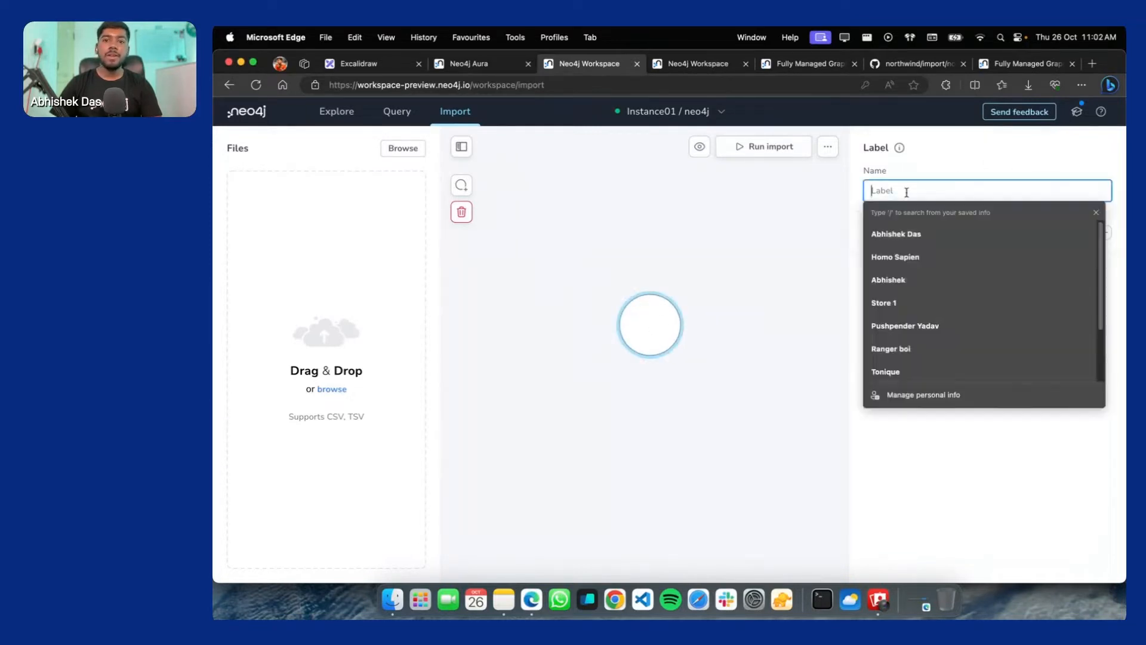
{"action": "type", "text": "Homoo"}
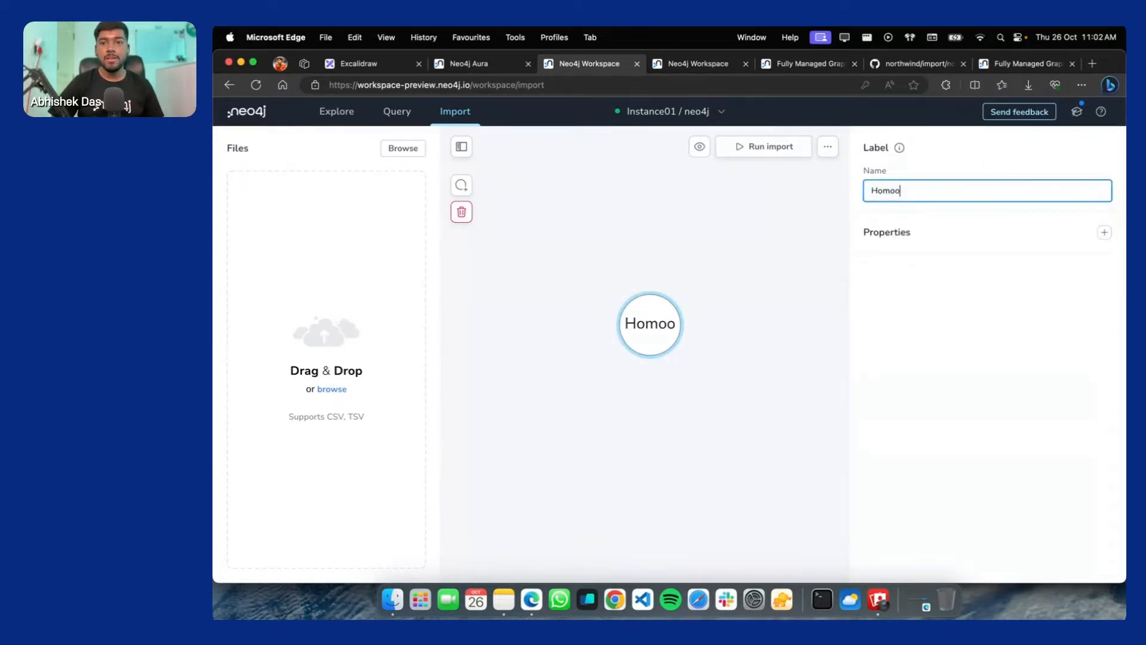
{"action": "key", "text": "BackSpace"}
{"action": "key", "text": "Down"}
{"action": "key", "text": "Return"}
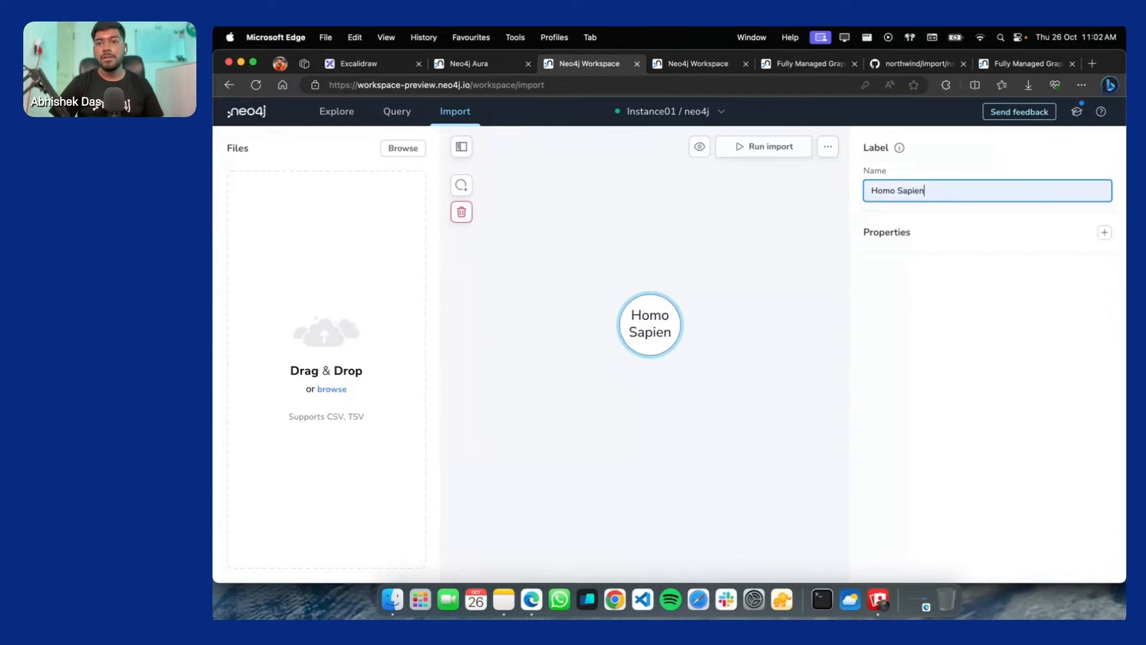
Add two string properties, id and name, to the Homo Sapien node
{"action": "left_click", "coordinate": [1104, 233]}
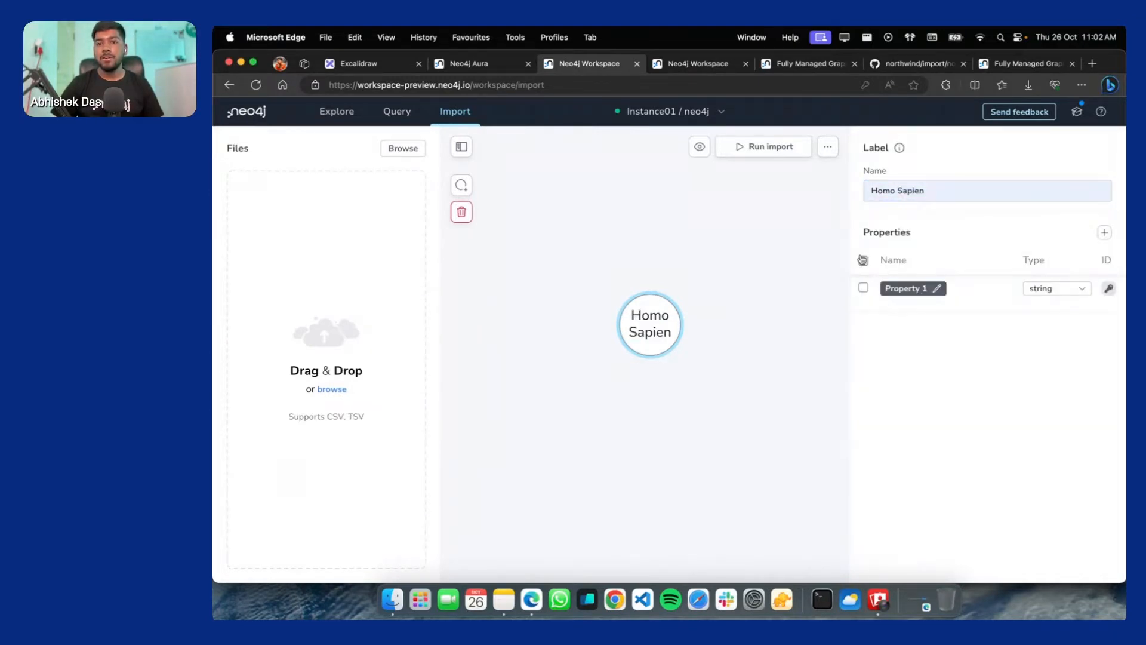
{"action": "left_click", "coordinate": [905, 288]}
{"action": "type", "text": "id"}
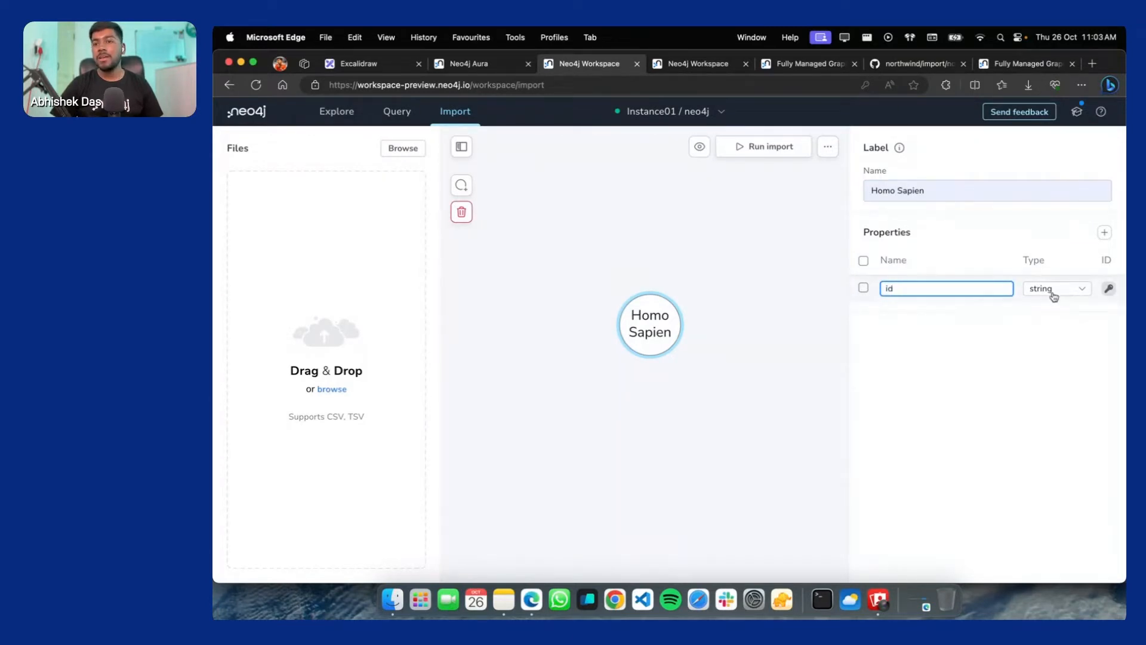
{"action": "key", "text": "Return"}
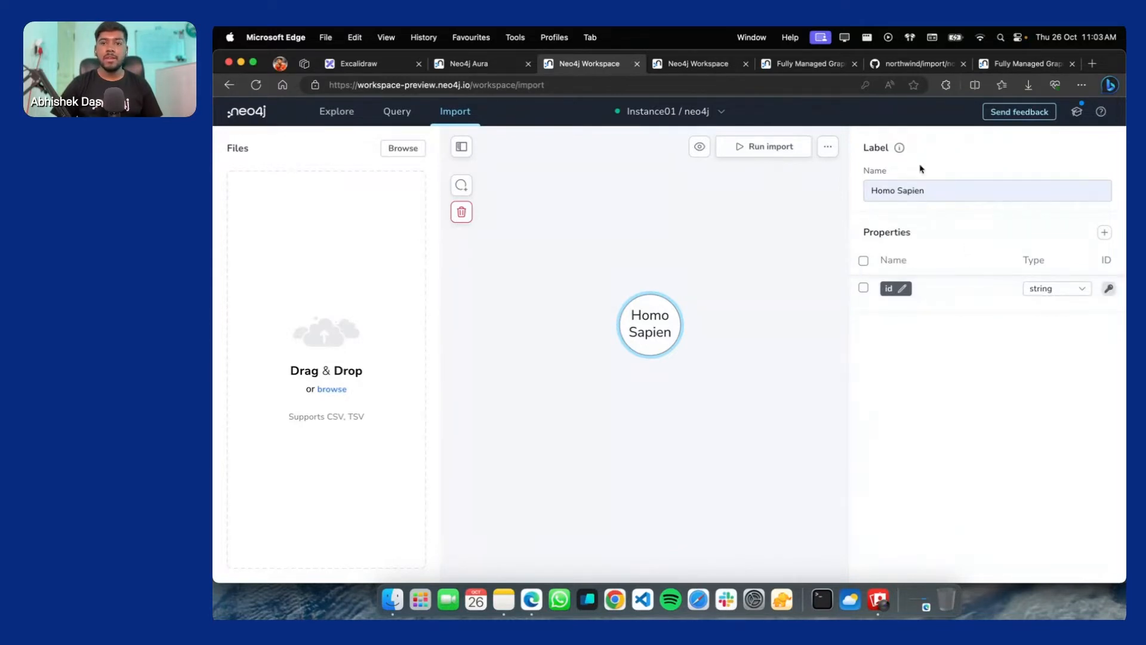
{"action": "left_click", "coordinate": [1102, 234]}
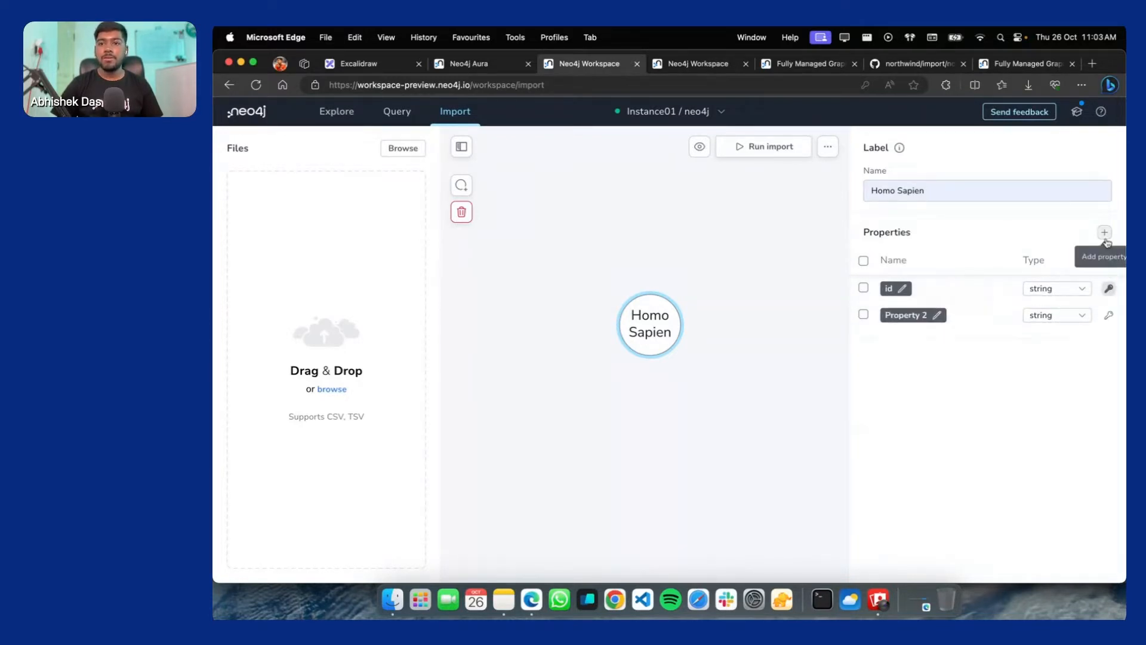
{"action": "left_click", "coordinate": [906, 312]}
{"action": "key", "text": "super+a"}
{"action": "type", "text": "na"}
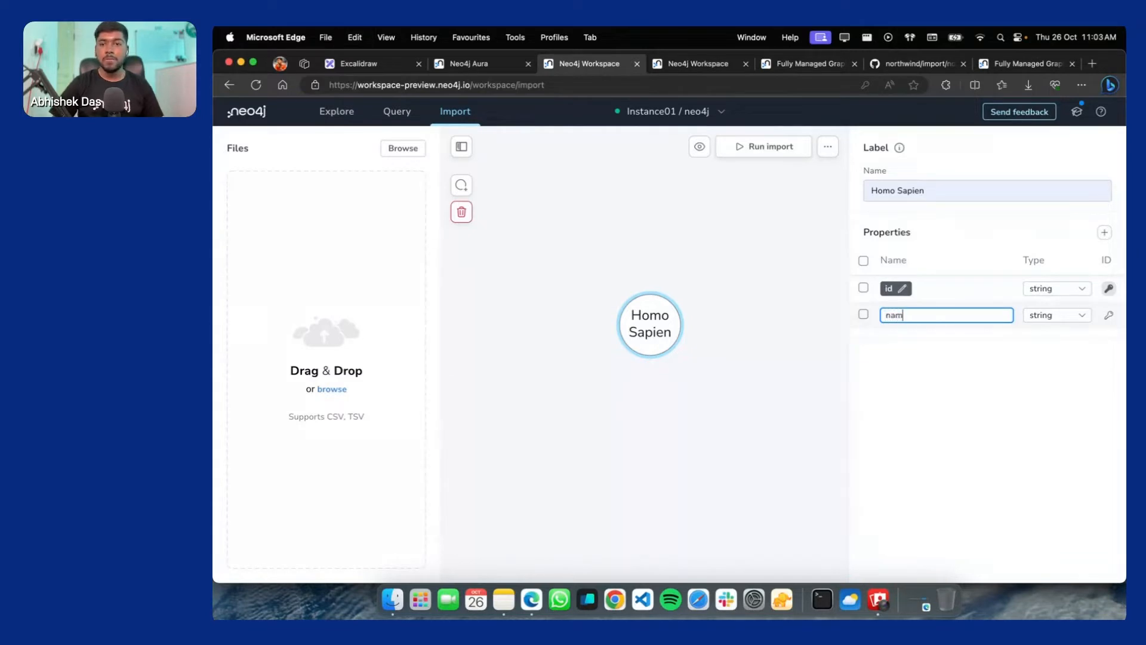
{"action": "key", "text": "Return"}
{"action": "left_click", "coordinate": [1062, 316]}
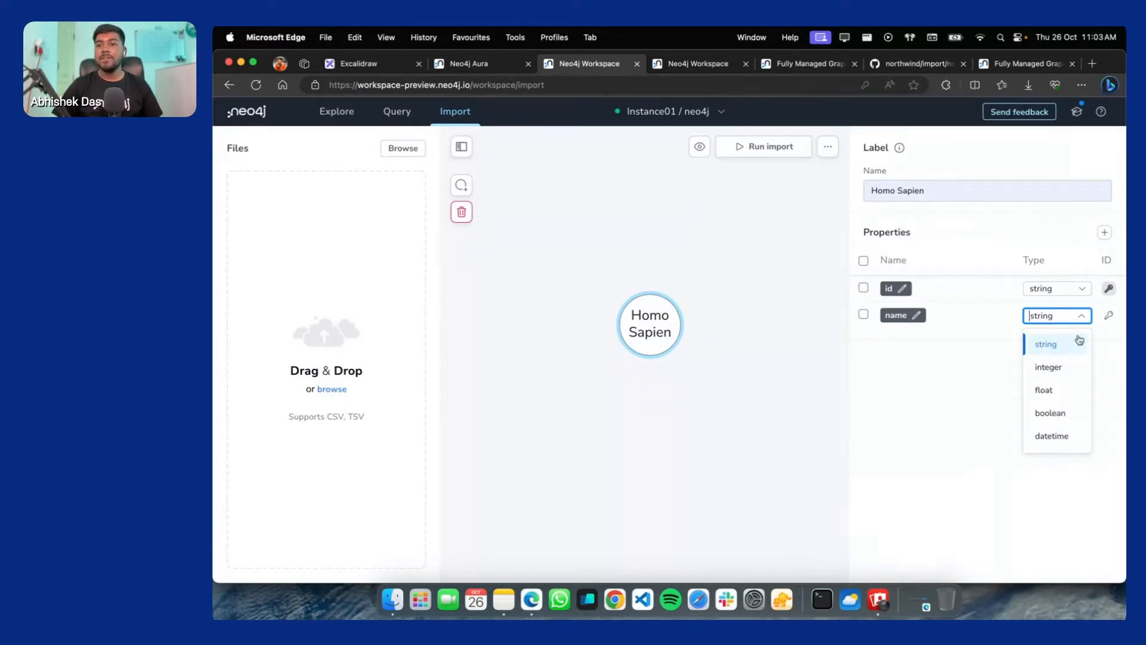
{"action": "left_click", "coordinate": [1048, 356]}
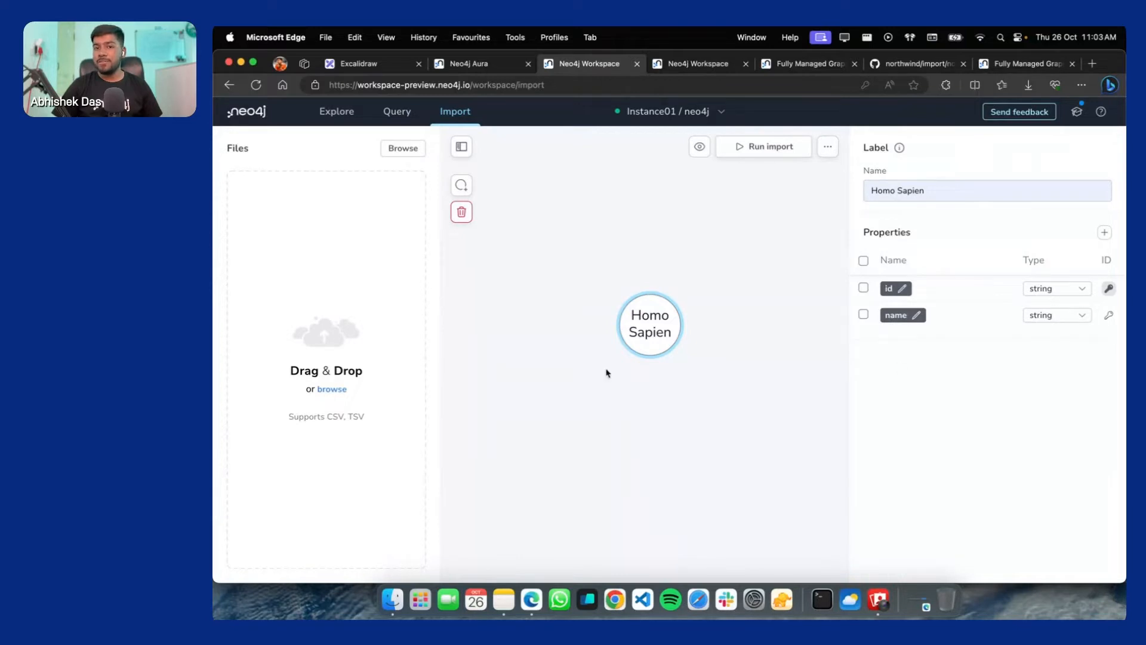
{"action": "left_click", "coordinate": [608, 375]}
Create a second node linked from Homo Sapien by a relationship
{"action": "left_click_drag", "start_coordinate": [654, 317], "coordinate": [755, 285]}
{"action": "left_click", "coordinate": [646, 290]}
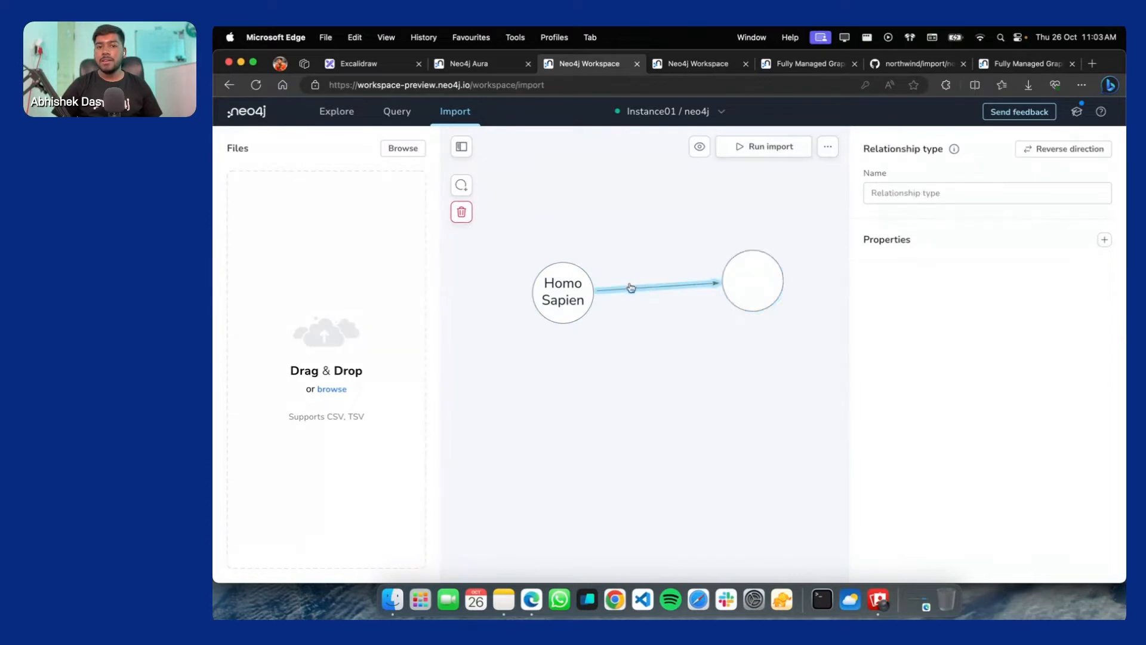
{"action": "left_click", "coordinate": [734, 279]}
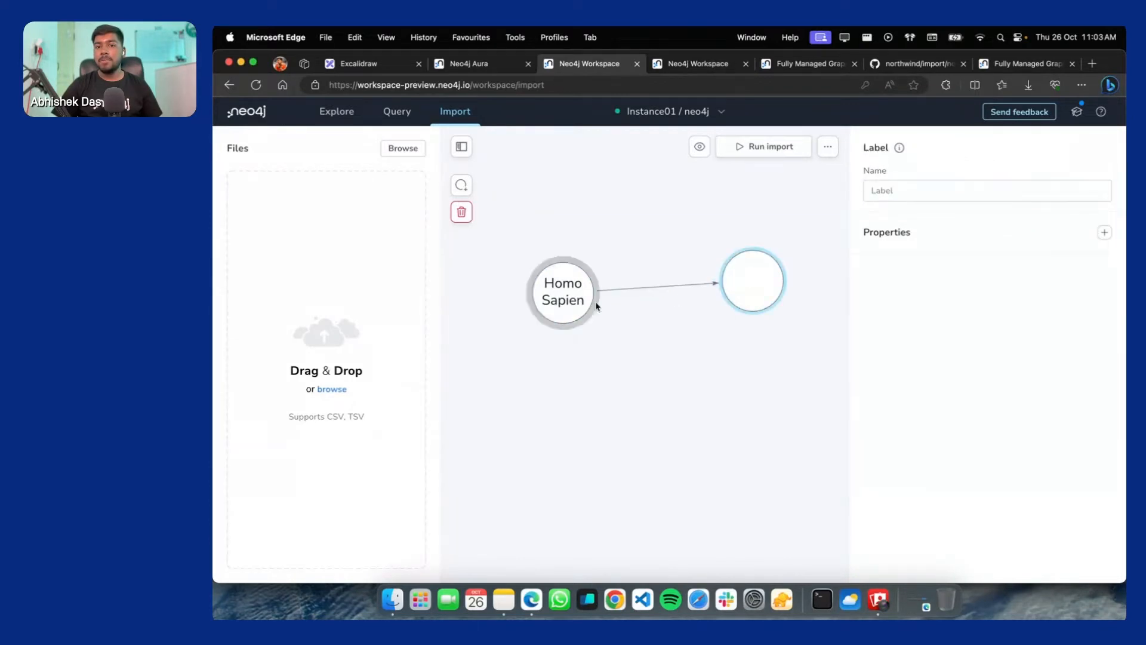
Label the new node Beverages, replacing an initial Drinks label
{"action": "left_click", "coordinate": [887, 198]}
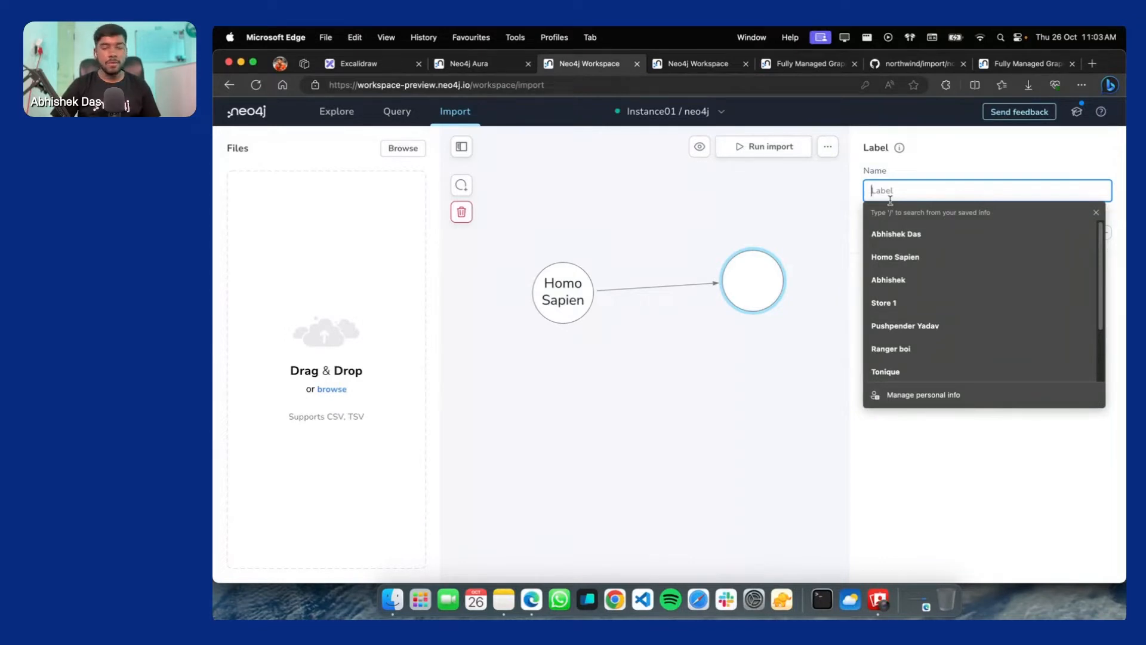
{"action": "type", "text": "G"}
{"action": "key", "text": "BackSpace"}
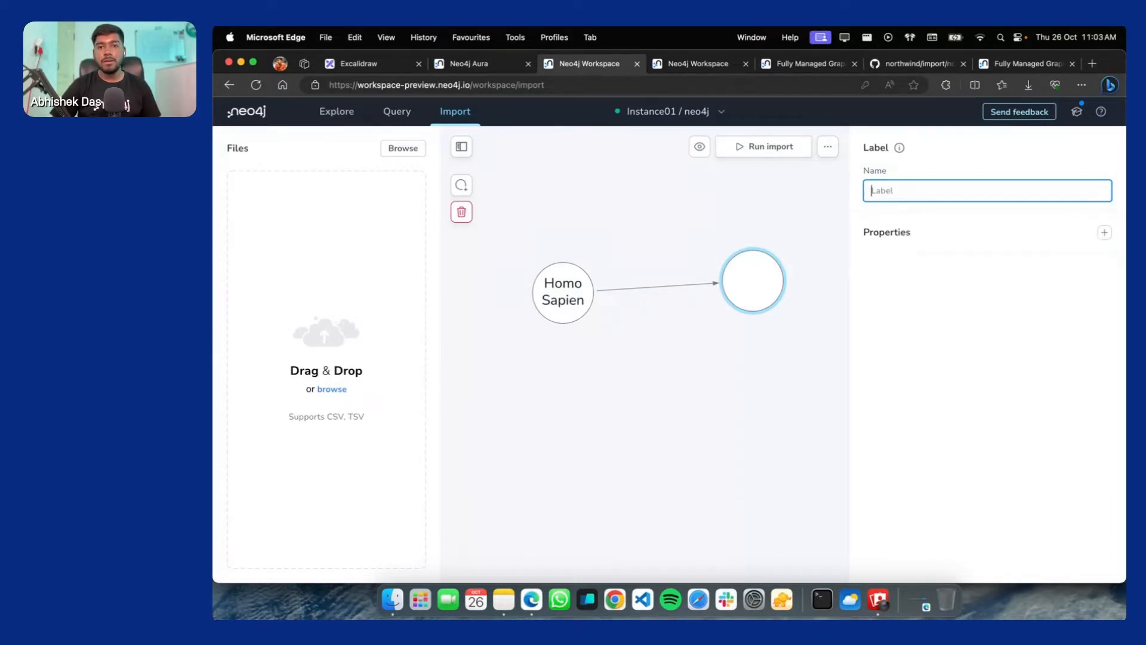
{"action": "type", "text": "De"}
{"action": "key", "text": "BackSpace"}
{"action": "type", "text": "r"}
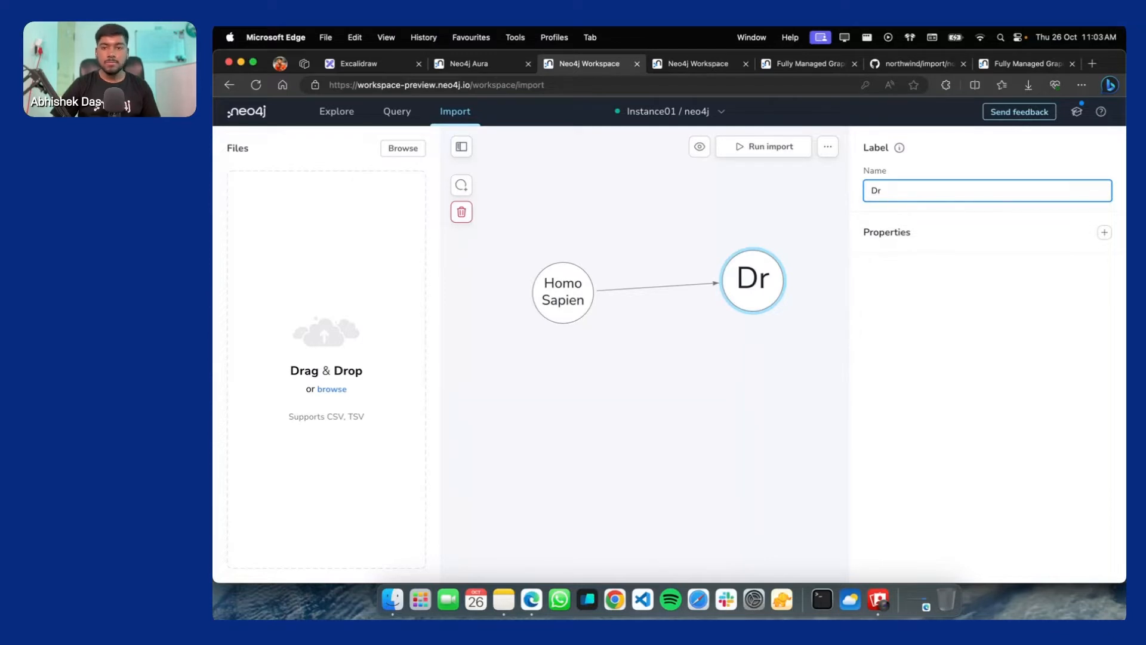
{"action": "type", "text": "inks"}
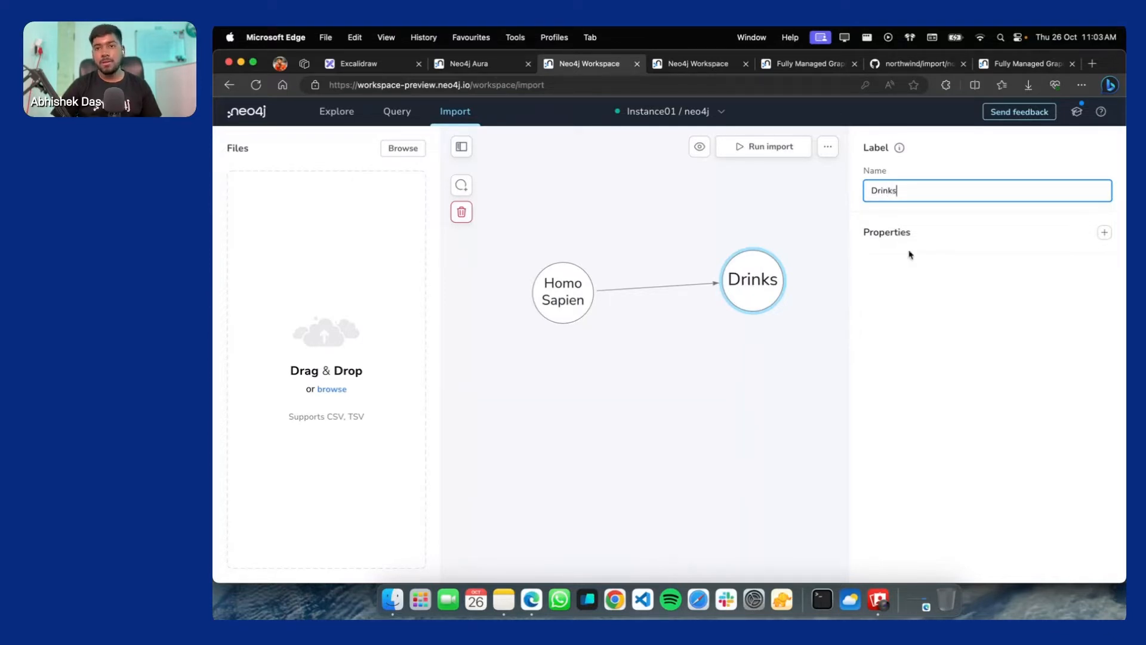
{"action": "left_click", "coordinate": [975, 235]}
{"action": "left_click", "coordinate": [899, 185]}
{"action": "double_click", "coordinate": [900, 185]}
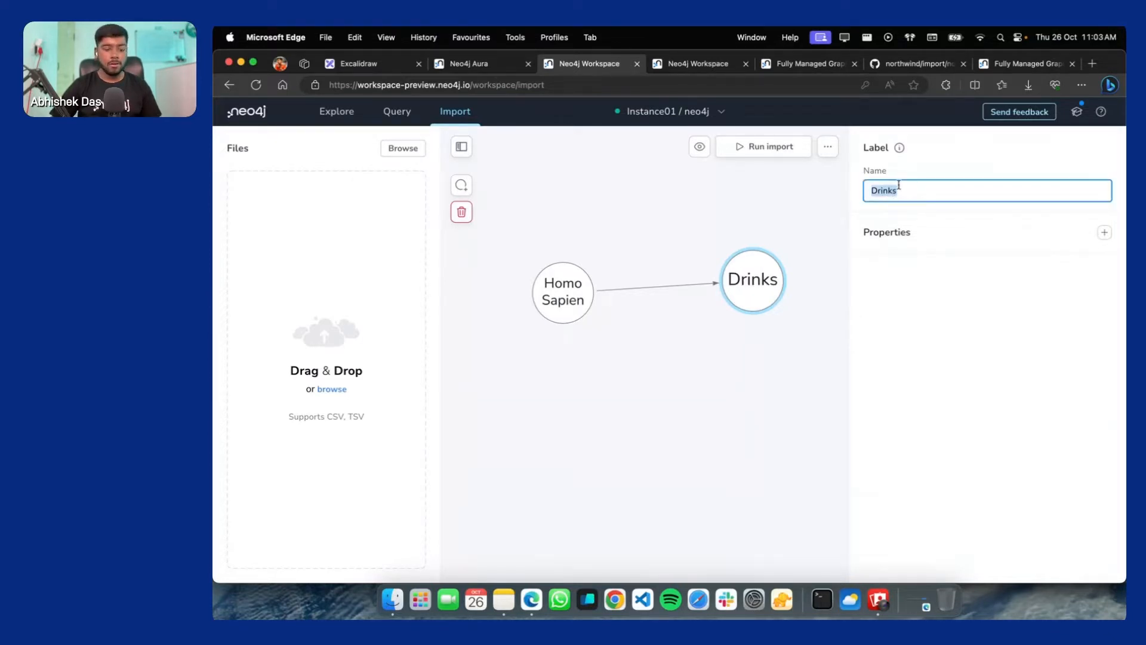
{"action": "type", "text": "B"}
{"action": "key", "text": "BackSpace"}
{"action": "type", "text": "Be"}
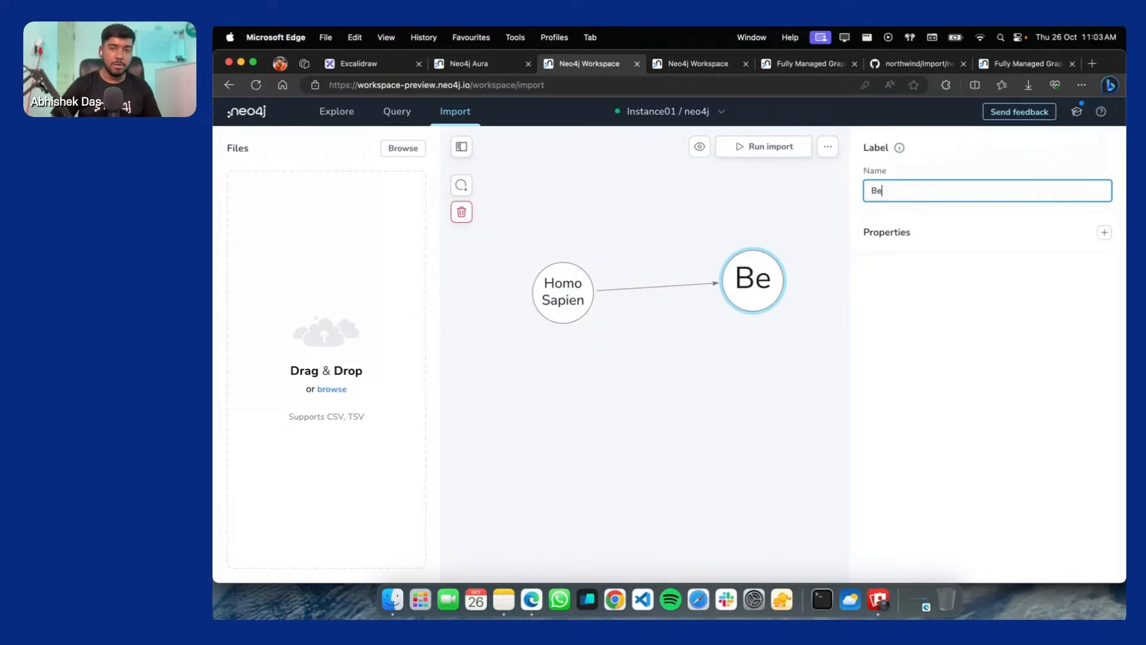
{"action": "type", "text": "verages"}
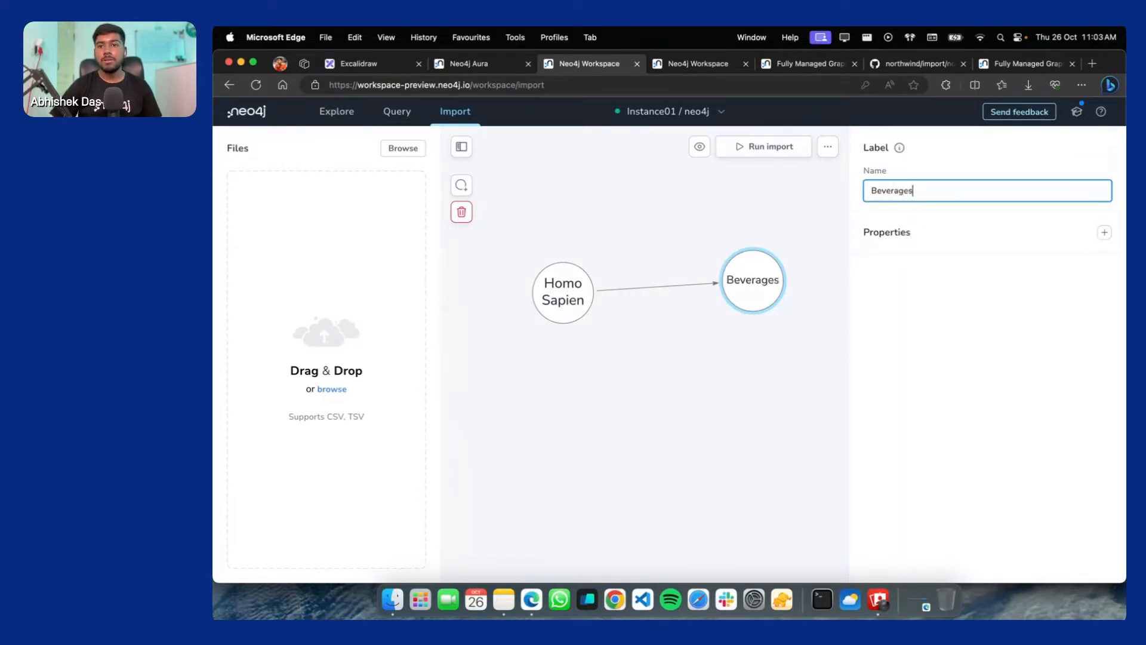
Add an id string property to the Beverages node
{"action": "left_click", "coordinate": [1104, 232]}
{"action": "left_click", "coordinate": [915, 287]}
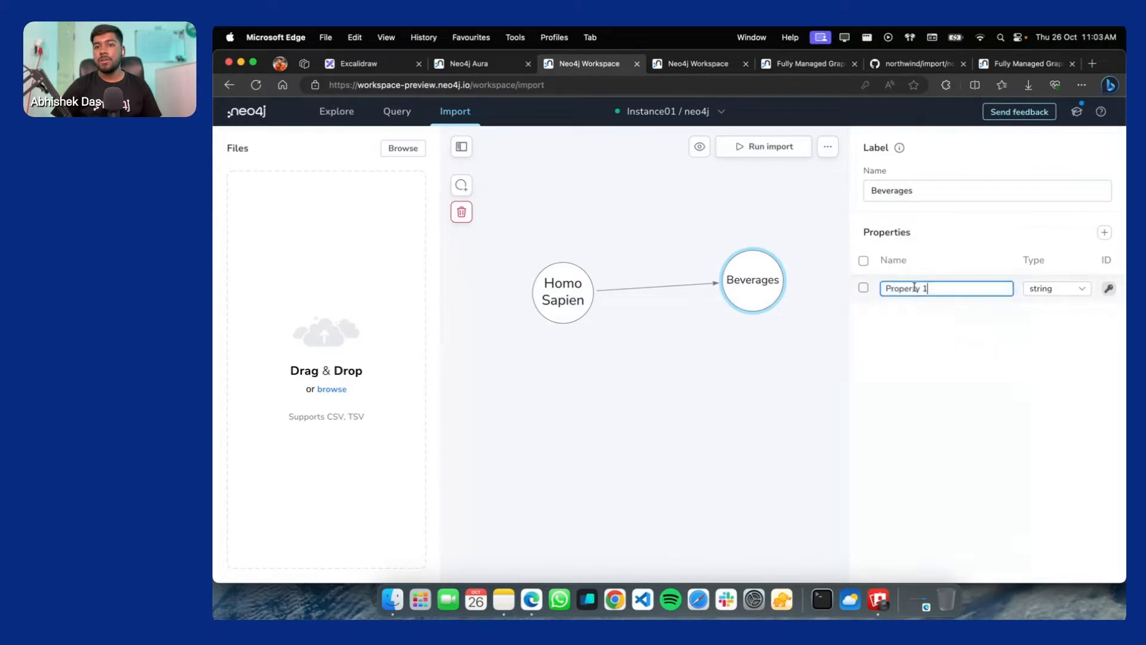
{"action": "key", "text": "super+a"}
{"action": "type", "text": "id"}
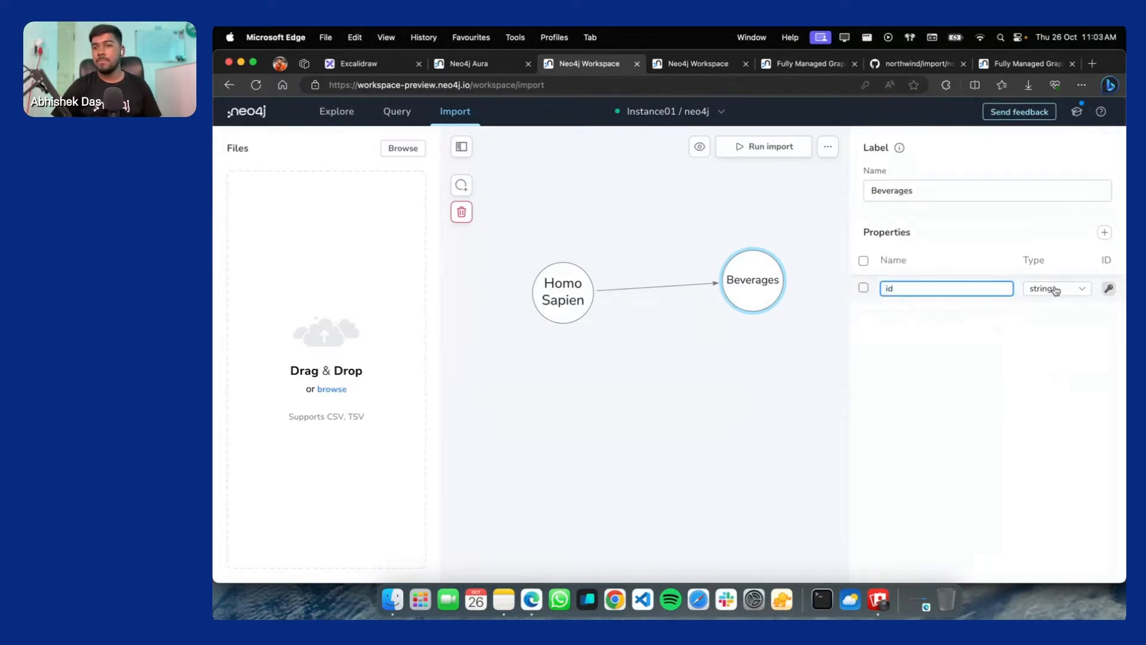
{"action": "left_click", "coordinate": [742, 317]}
{"action": "left_click", "coordinate": [931, 289]}
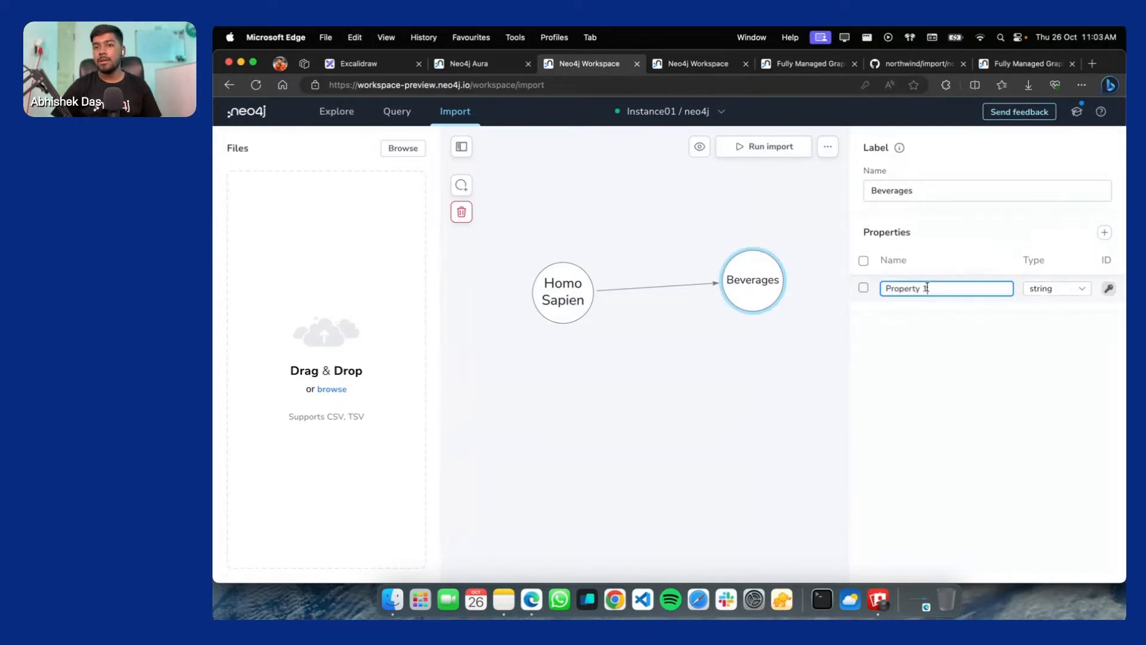
{"action": "type", "text": "ai"}
{"action": "key", "text": "super+a"}
{"action": "key", "text": "BackSpace"}
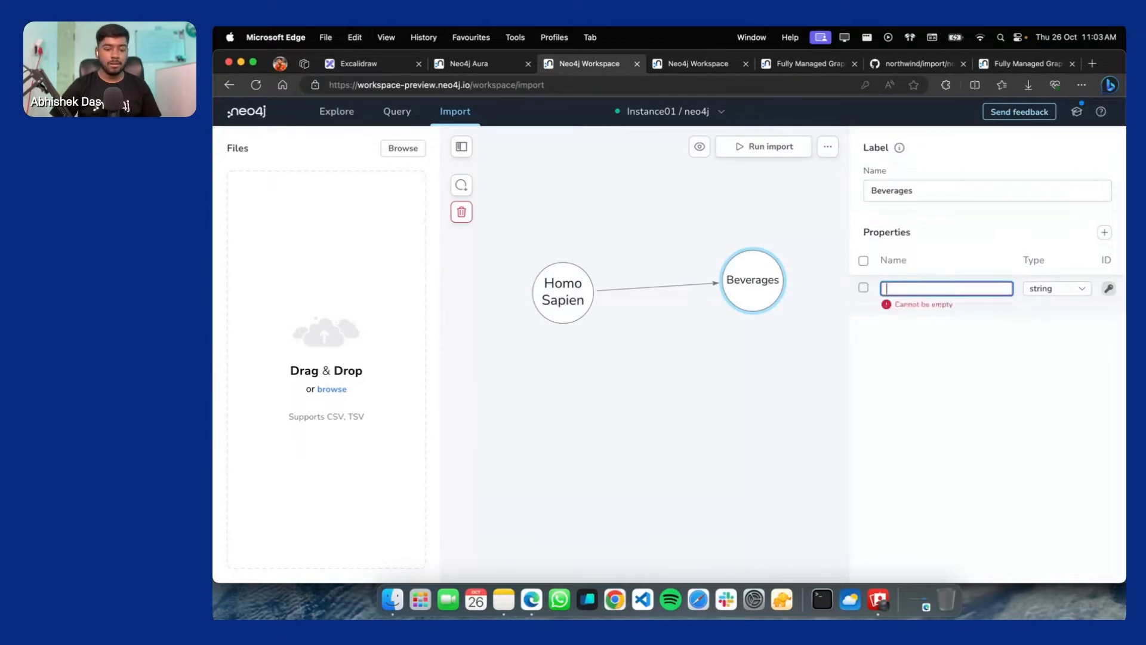
{"action": "type", "text": "id"}
{"action": "key", "text": "Return"}
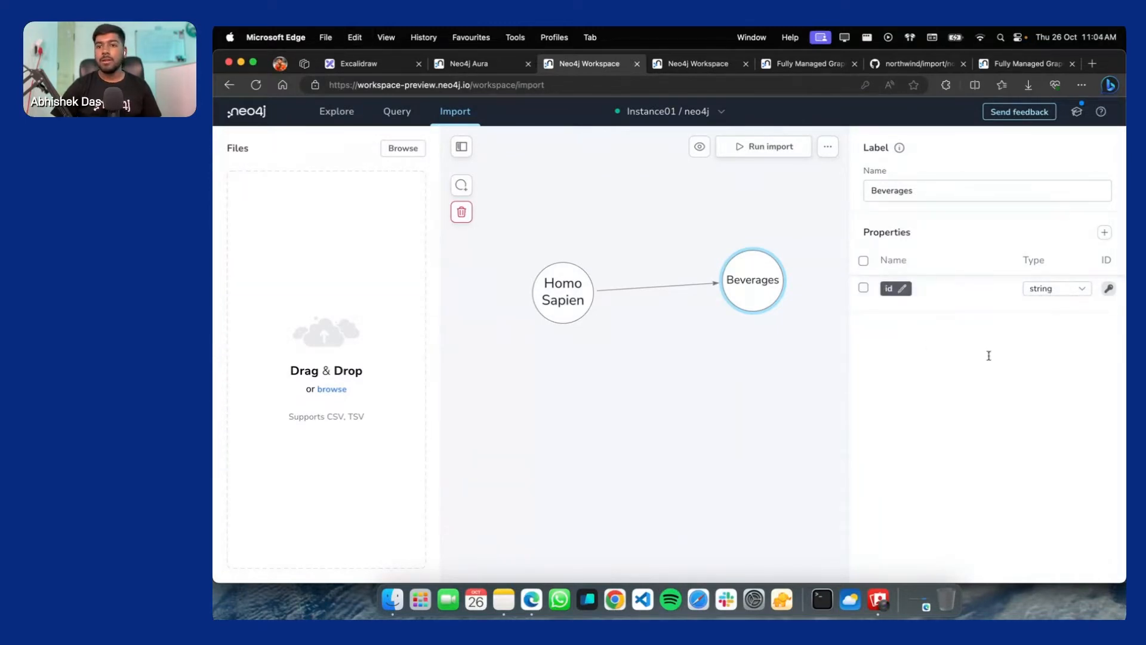
Add a second Beverages property called name and deselect the node
{"action": "left_click", "coordinate": [1105, 232]}
{"action": "double_click", "coordinate": [904, 314]}
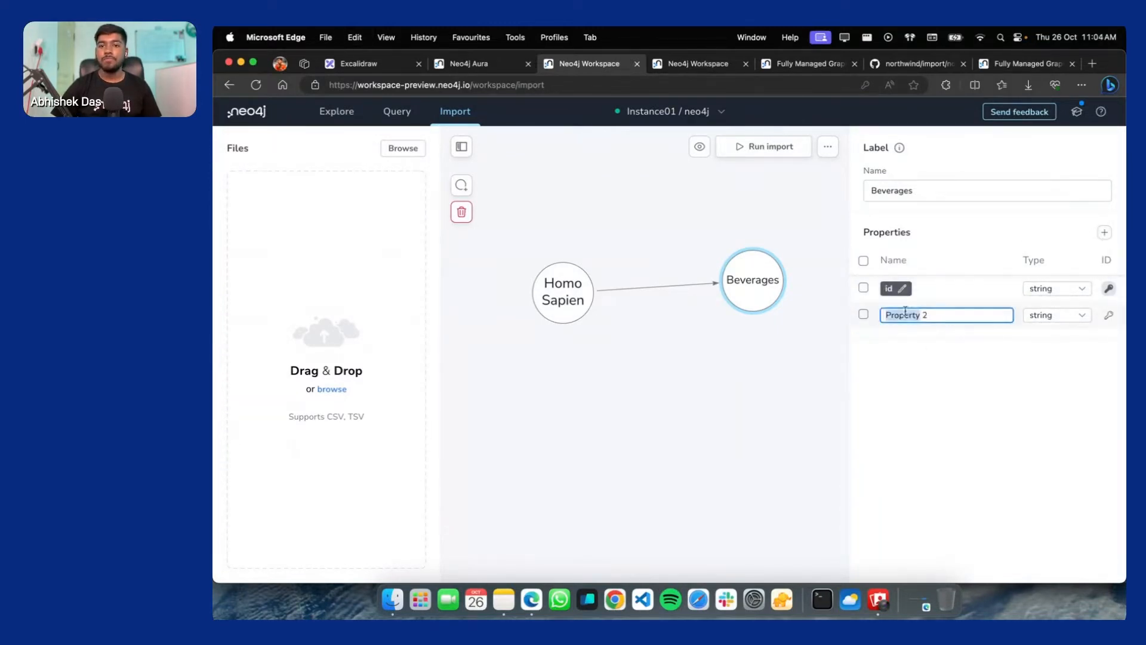
{"action": "key", "text": "super+a"}
{"action": "type", "text": "na"}
{"action": "key", "text": "Return"}
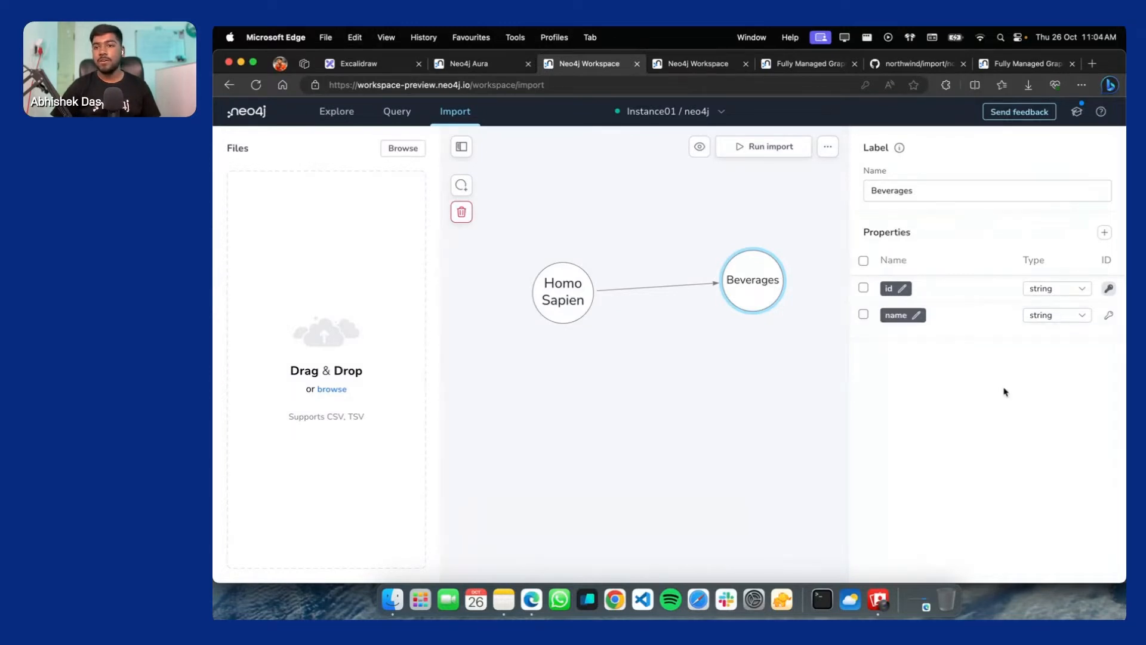
{"action": "left_click", "coordinate": [729, 358]}
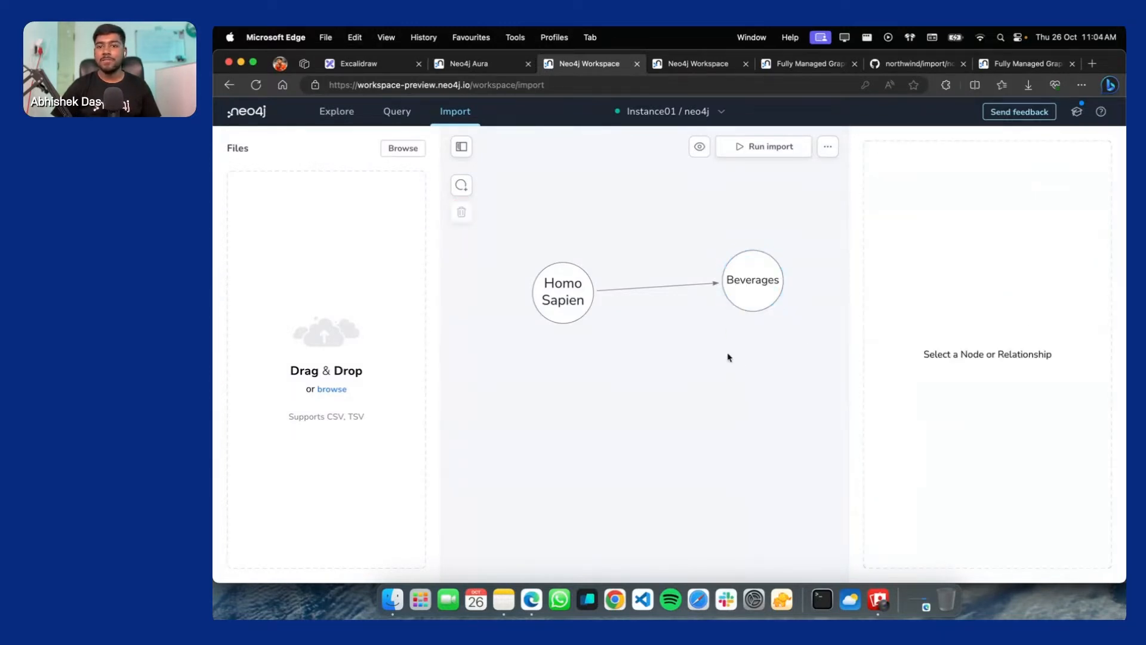
Set the Homo Sapien-to-Beverages relationship type to LIKES
{"action": "left_click", "coordinate": [654, 286]}
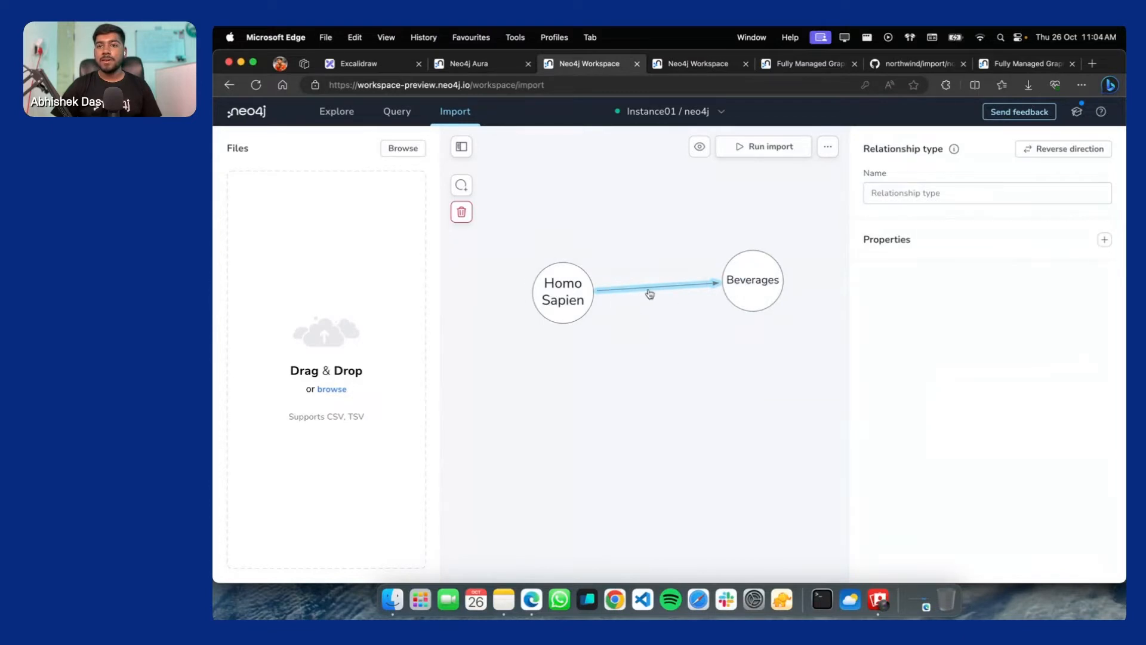
{"action": "left_click", "coordinate": [911, 191]}
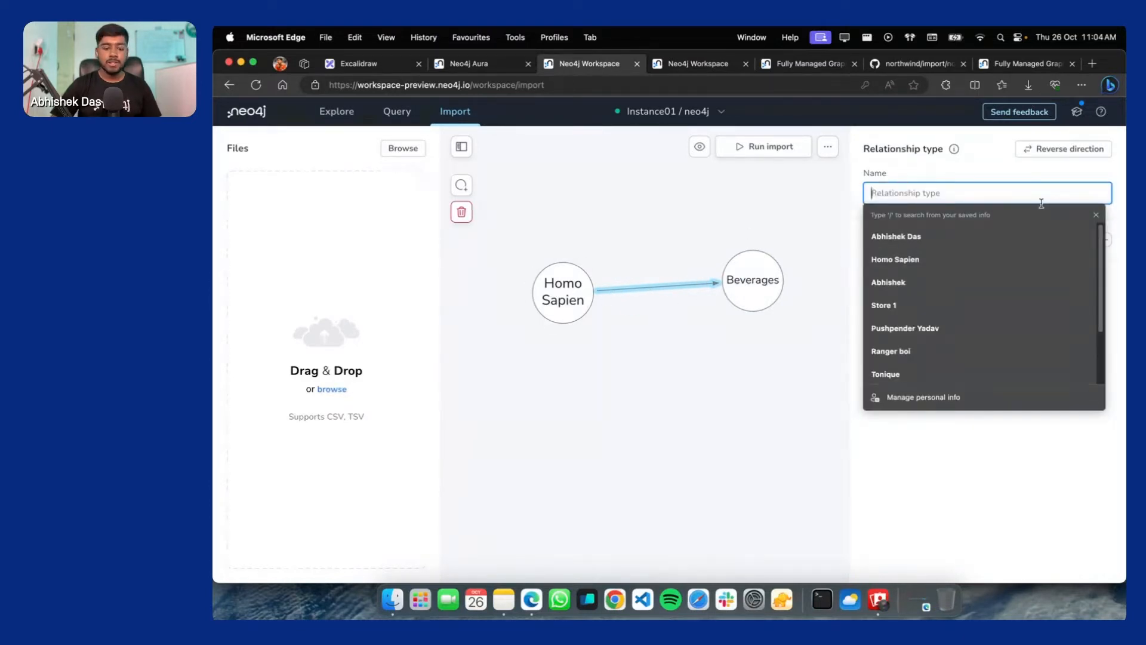
{"action": "type", "text": "LI"}
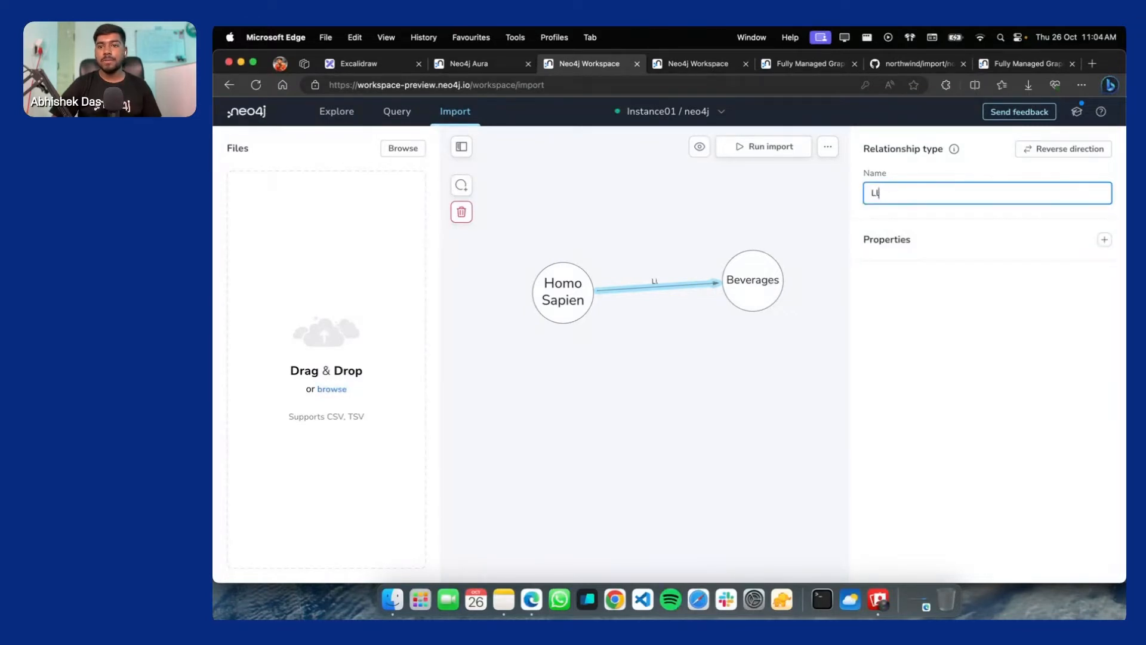
{"action": "type", "text": "KES"}
Add one string property to LIKES, leaving it named Property 1
{"action": "left_click", "coordinate": [1105, 239]}
{"action": "left_click", "coordinate": [898, 298]}
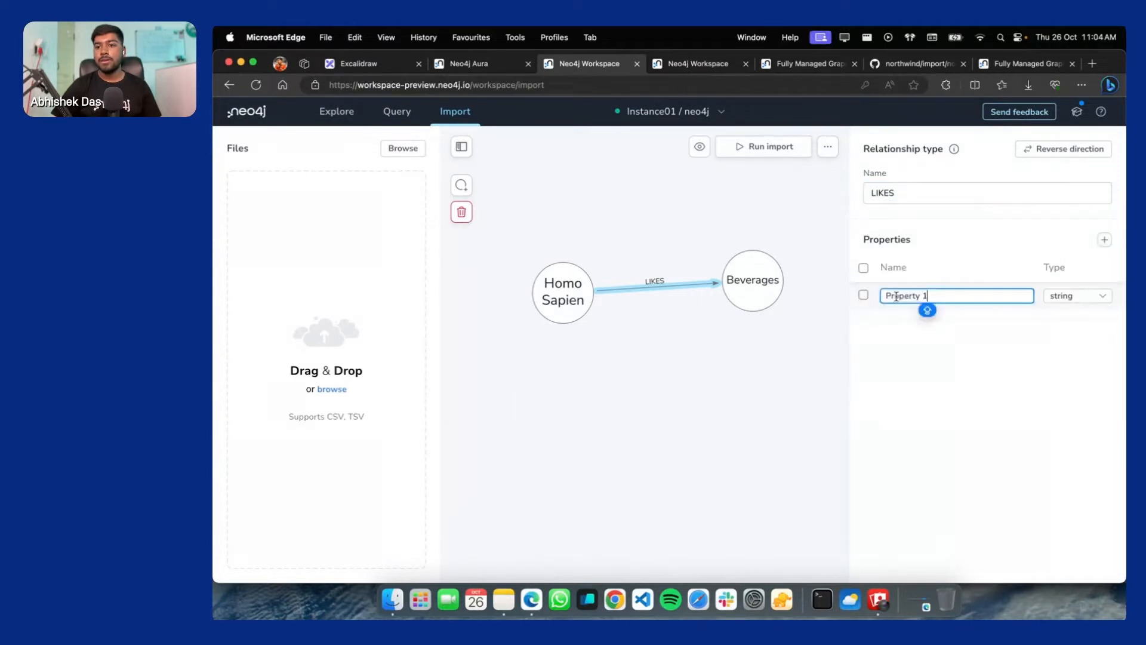
{"action": "key", "text": "super+a"}
{"action": "key", "text": "BackSpace"}
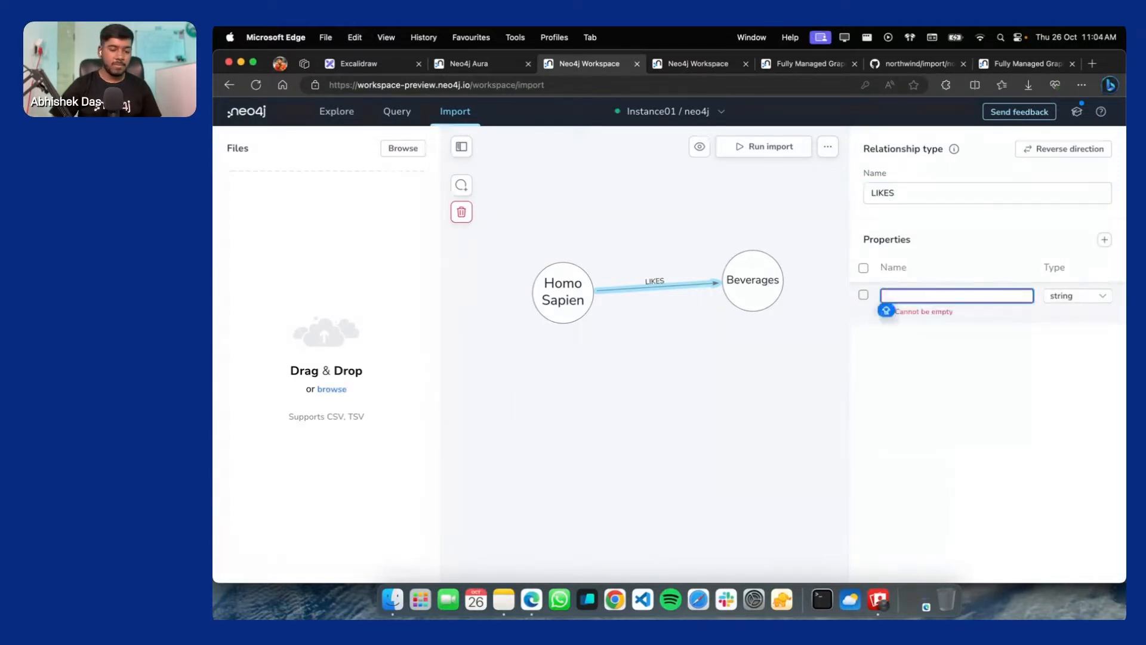
{"action": "type", "text": "NA"}
{"action": "key", "text": "BackSpace"}
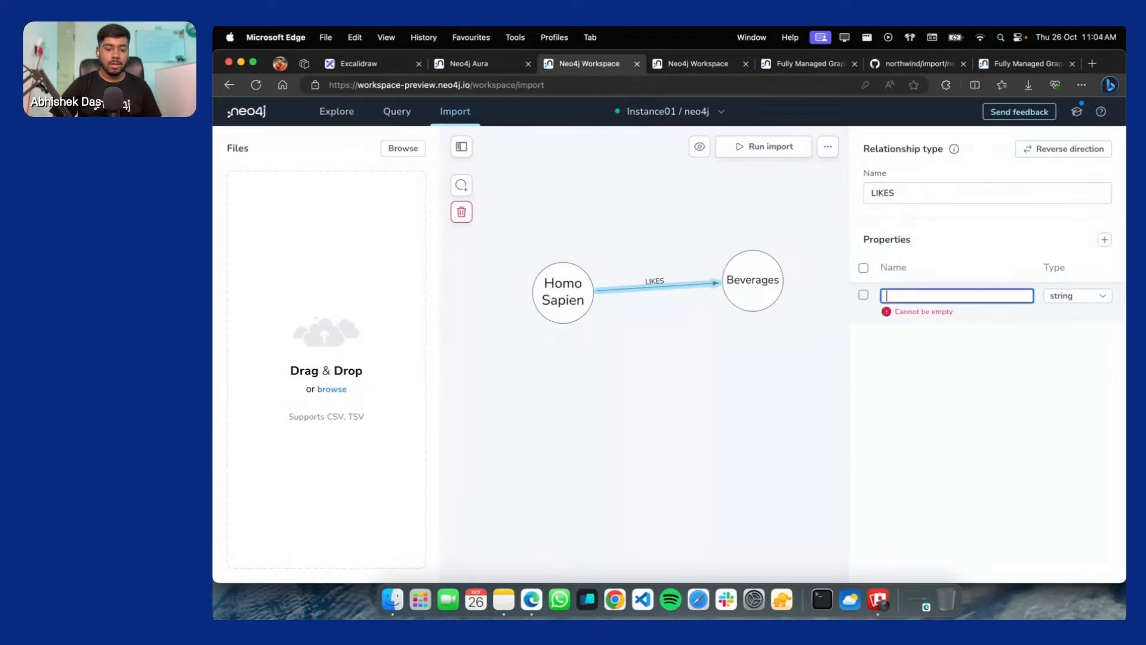
{"action": "left_click", "coordinate": [941, 348]}
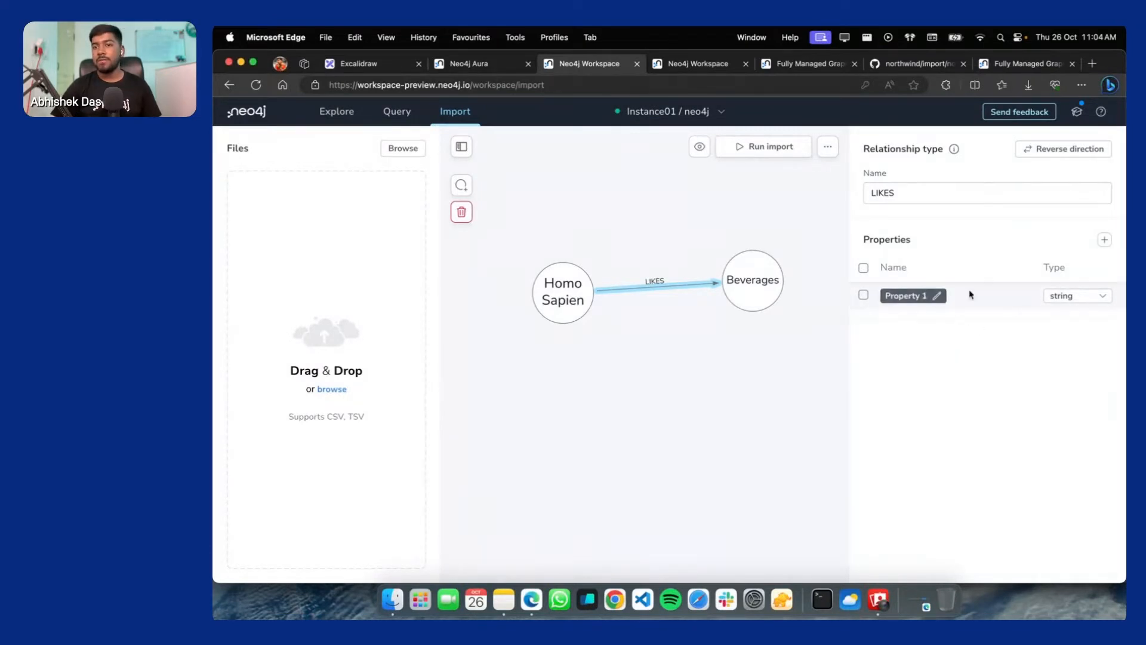
{"action": "scroll", "coordinate": [663, 294], "scroll_direction": "up", "scroll_amount": 5}
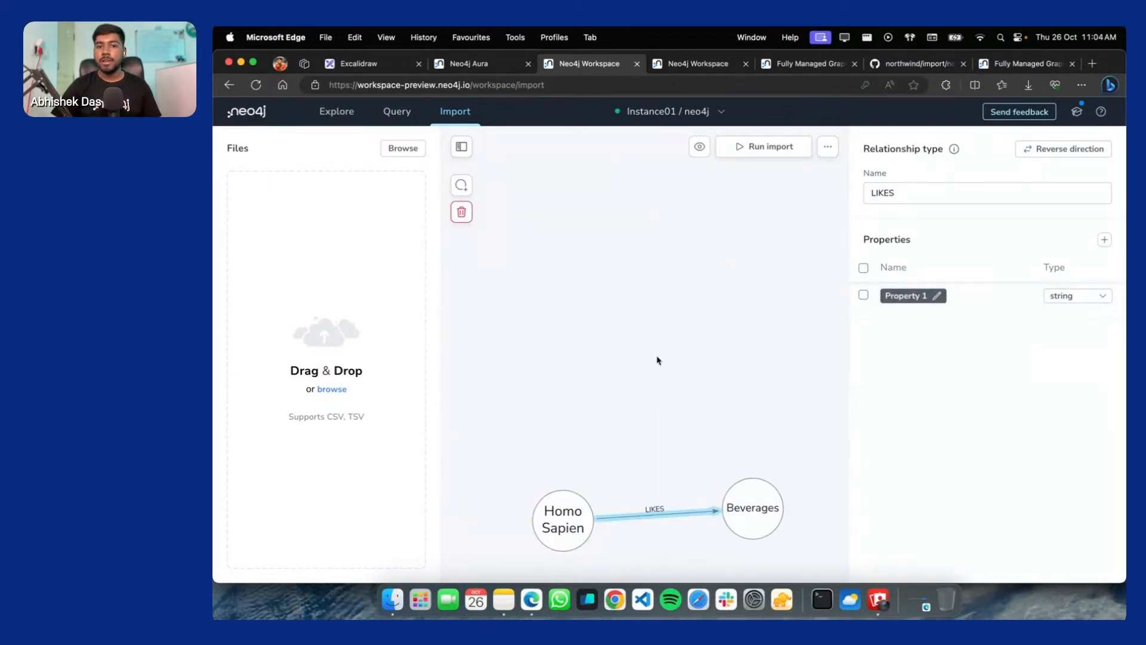
{"action": "scroll", "coordinate": [657, 358], "scroll_direction": "down", "scroll_amount": 5}
{"action": "scroll", "coordinate": [647, 335], "scroll_direction": "up", "scroll_amount": 4}
{"action": "left_click", "coordinate": [684, 406]}
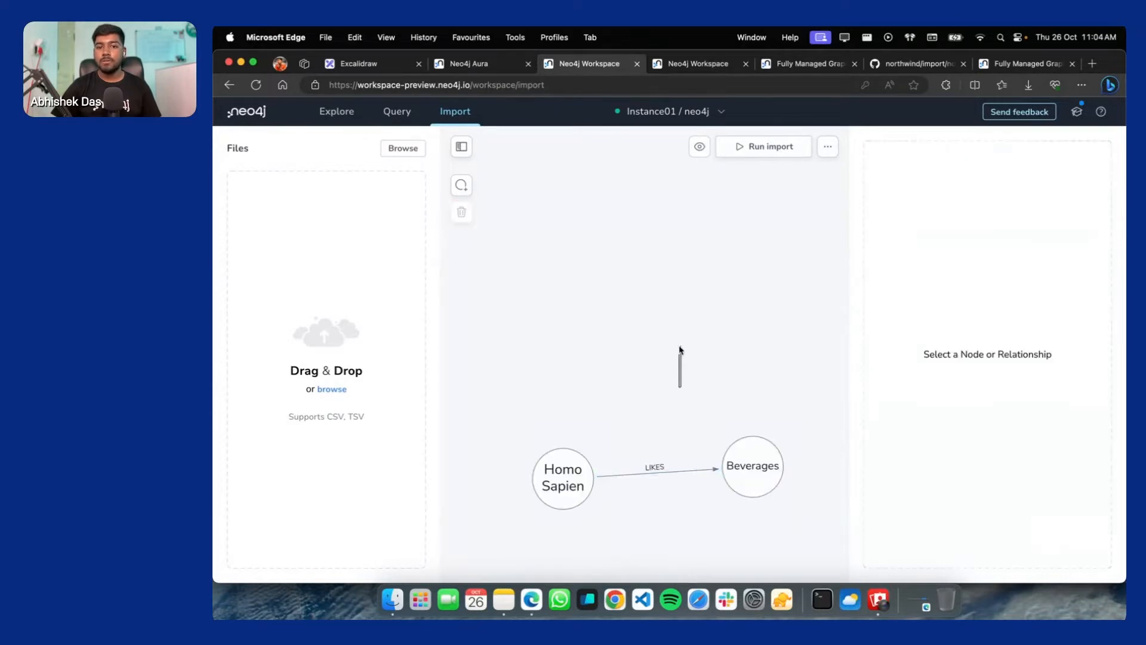
{"action": "scroll", "coordinate": [651, 425], "scroll_direction": "down", "scroll_amount": 1}
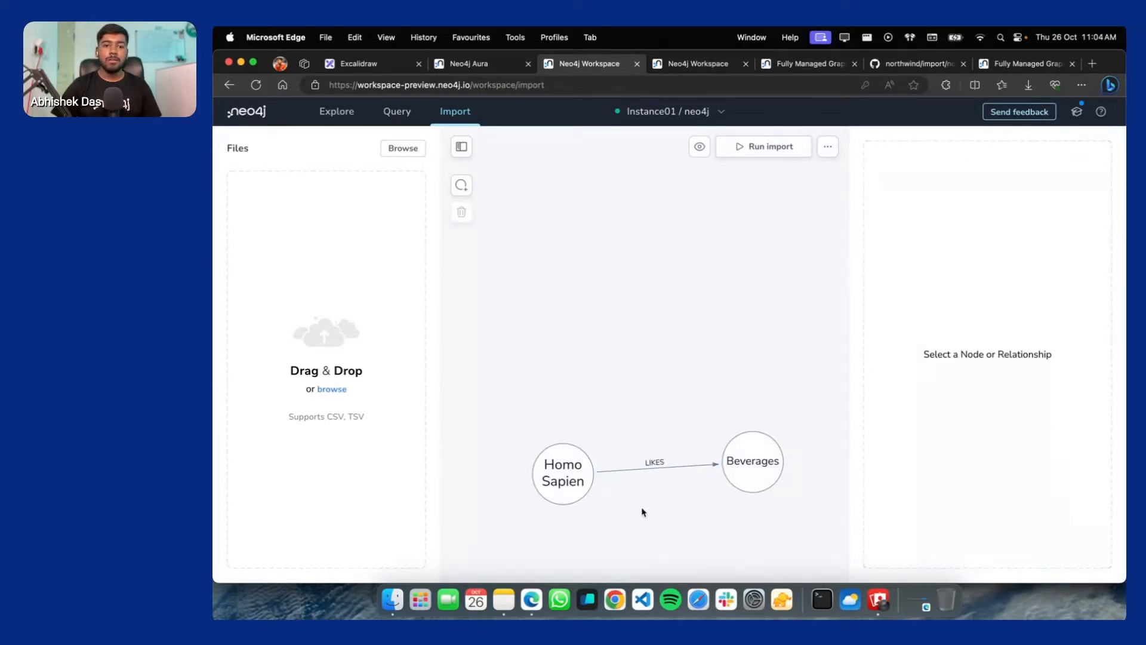
{"action": "scroll", "coordinate": [643, 510], "scroll_direction": "up", "scroll_amount": 1}
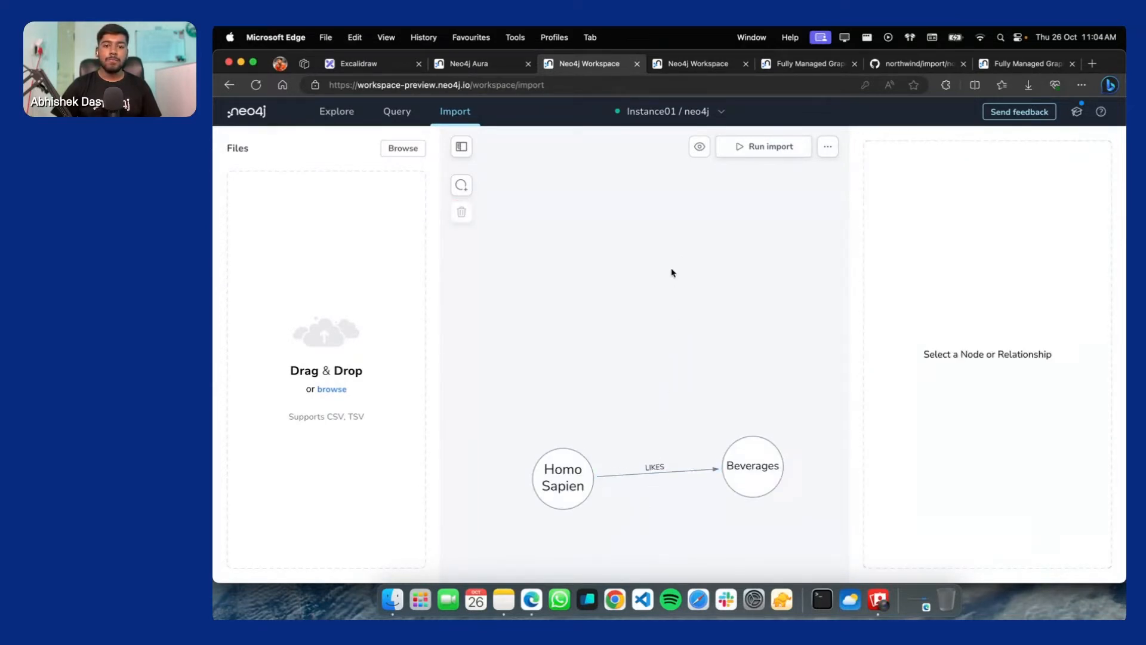
Clear all of the import model and its file mapping, confirming the deletion
{"action": "left_click", "coordinate": [828, 146]}
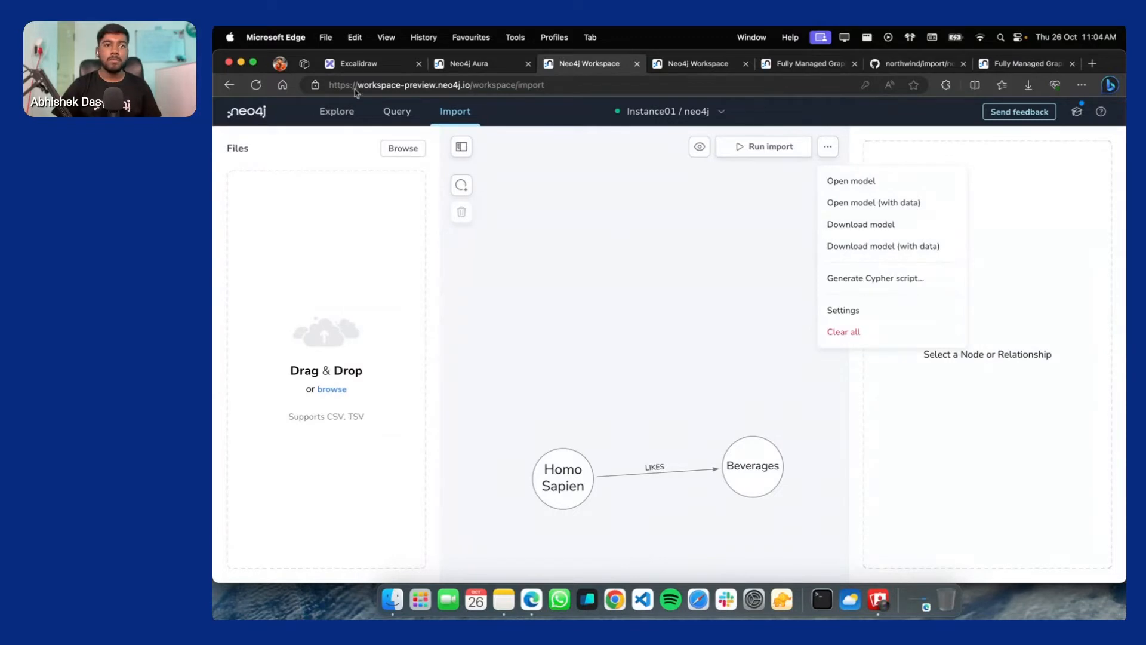
{"action": "left_click", "coordinate": [689, 332]}
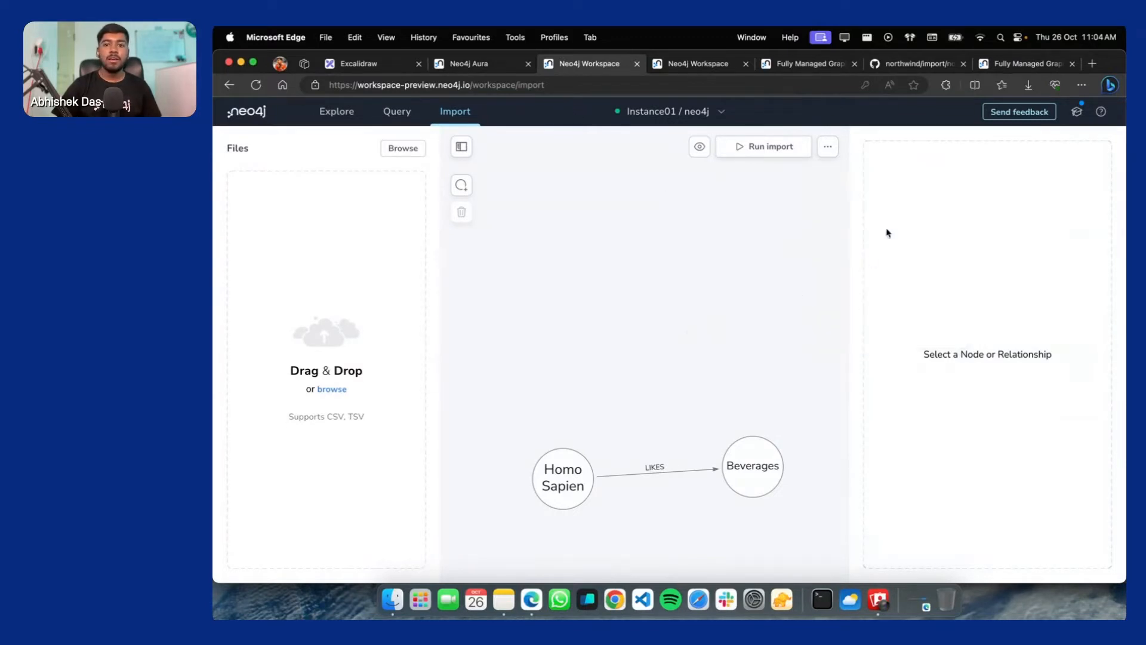
{"action": "left_click", "coordinate": [829, 147]}
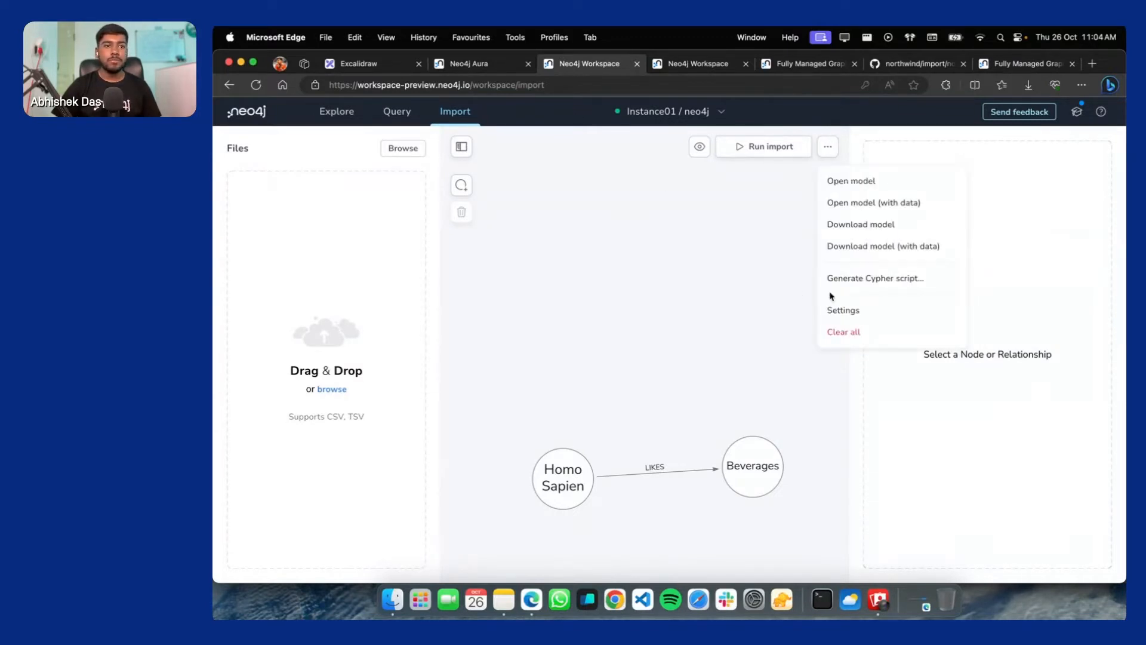
{"action": "left_click", "coordinate": [847, 336]}
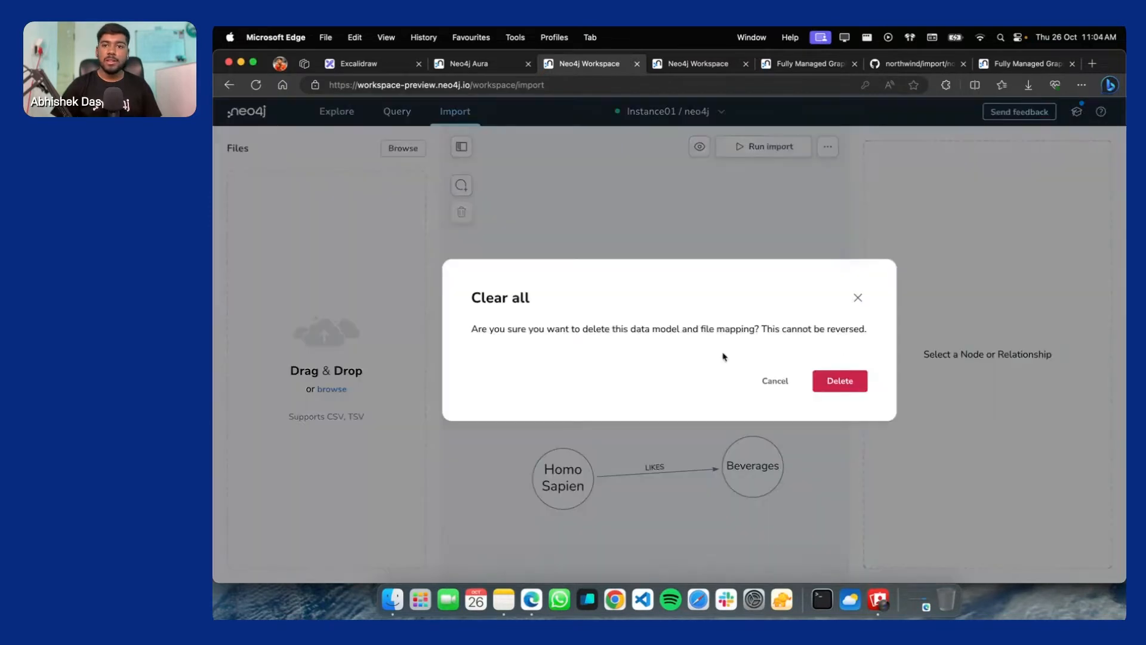
{"action": "left_click", "coordinate": [842, 382]}
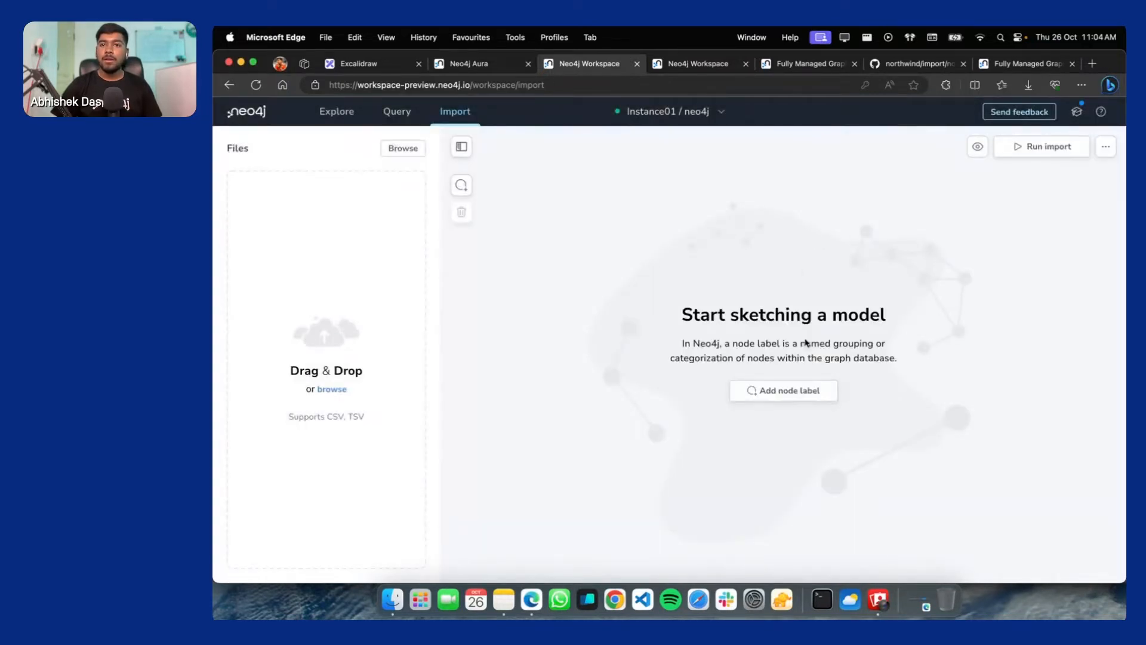
{"action": "left_click", "coordinate": [919, 63]}
Copy the GitHub northwind import page's web address
{"action": "left_click", "coordinate": [514, 85]}
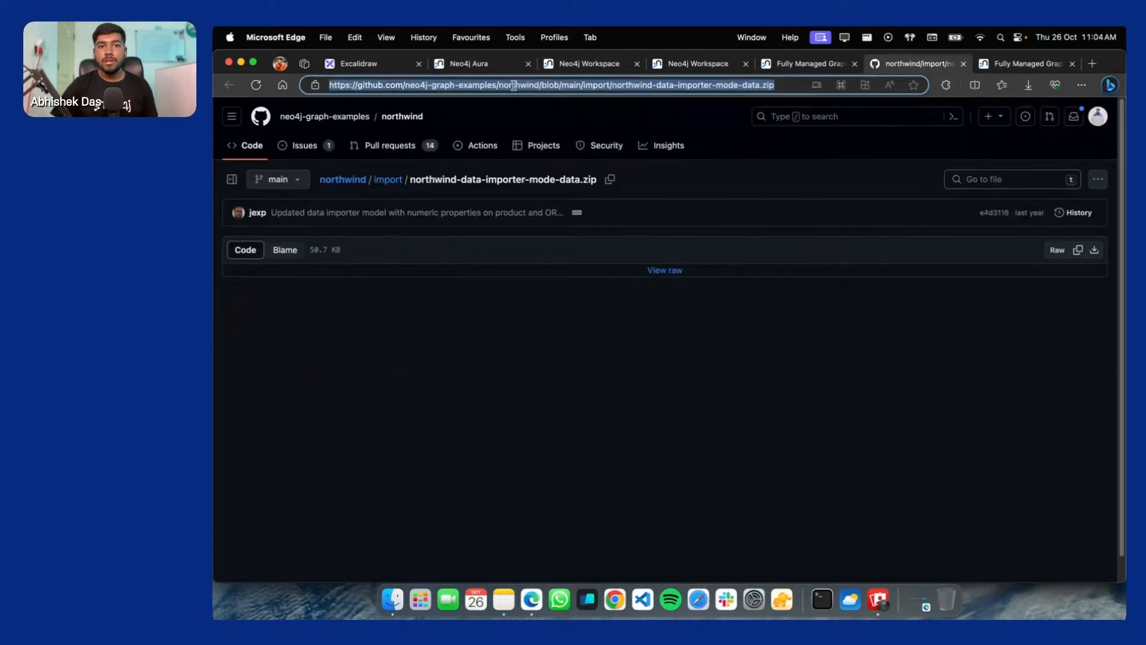
{"action": "key", "text": "super+c"}
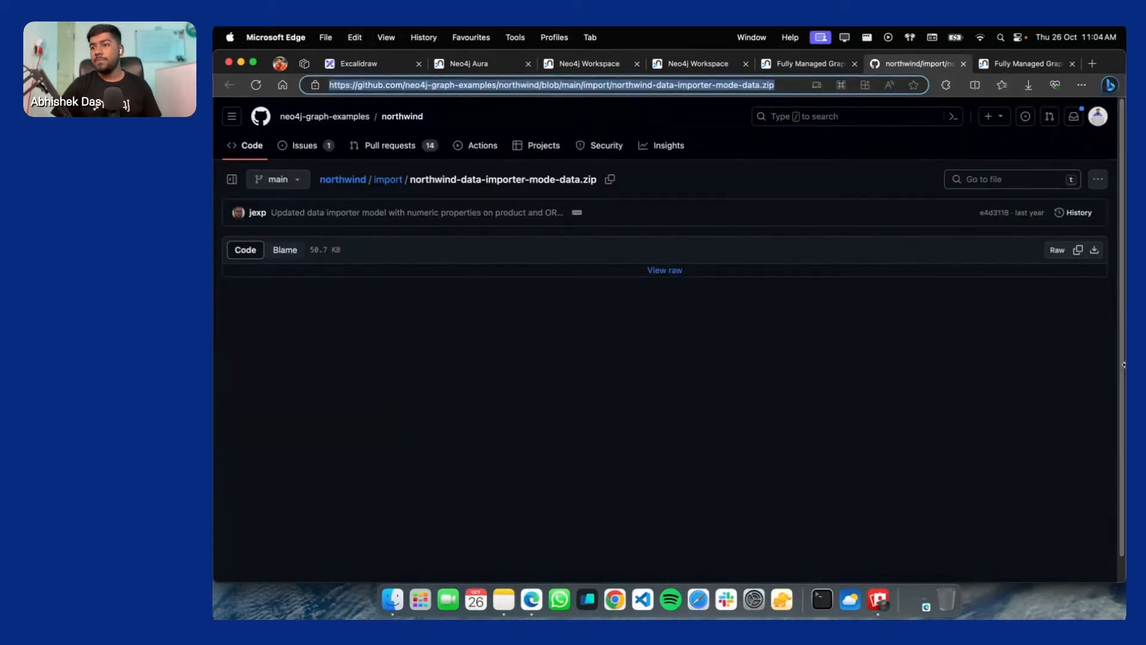
{"action": "key", "text": "super+Tab"}
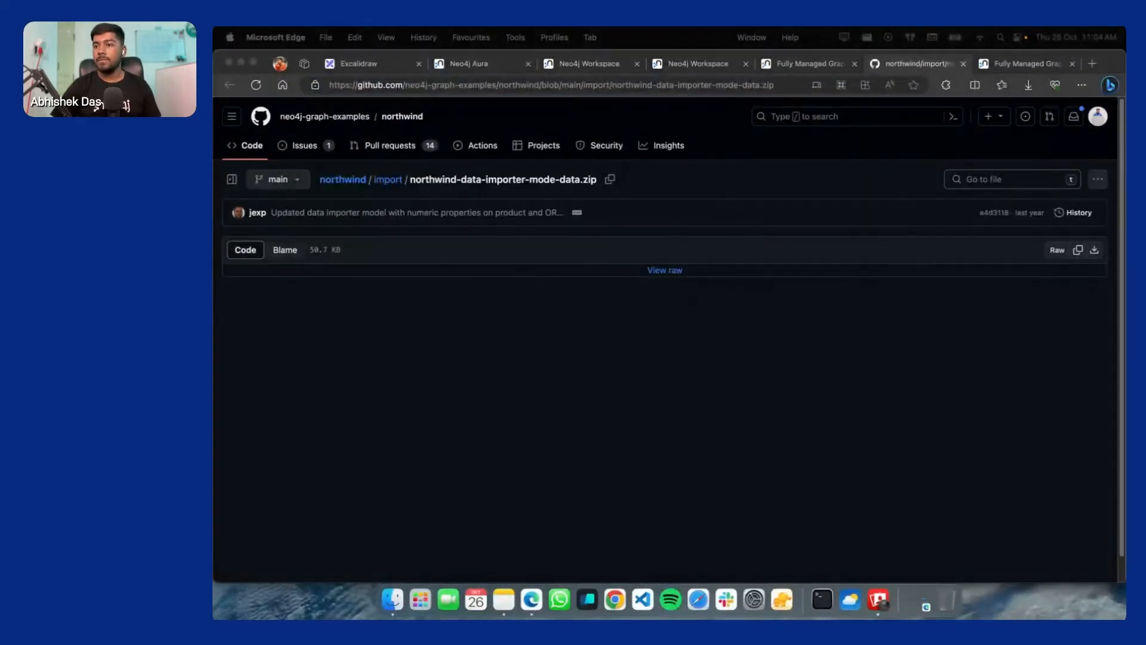
{"action": "key", "text": "super+Tab"}
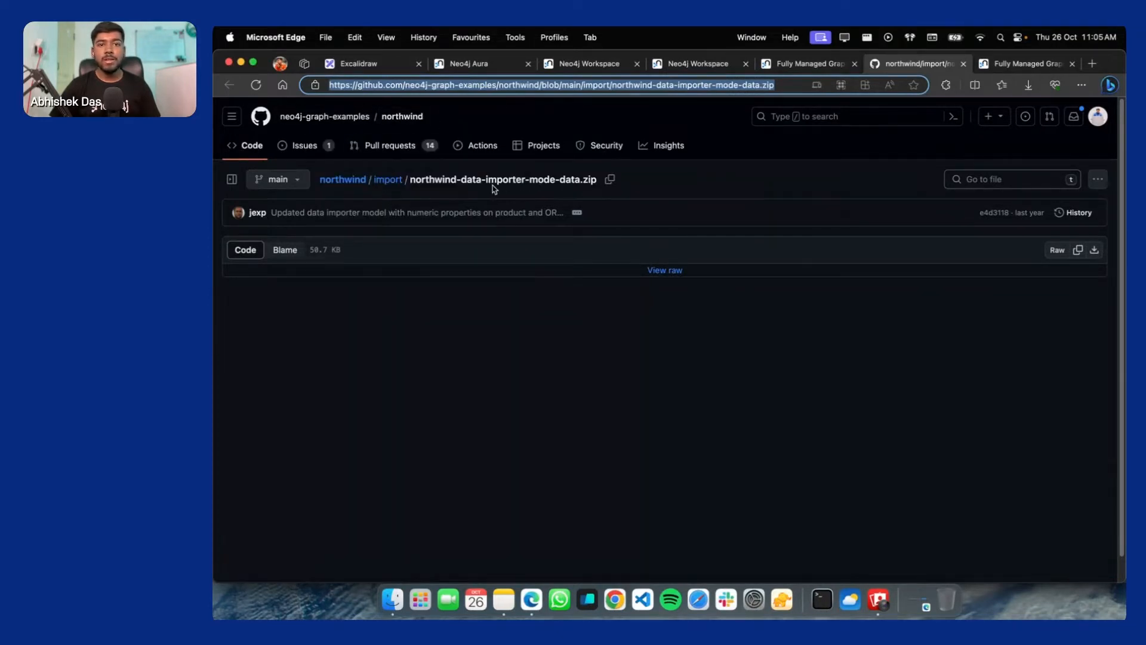
Download the raw northwind-data-importer-mode-data.zip, then return to Neo4j Workspace
{"action": "left_click", "coordinate": [390, 180]}
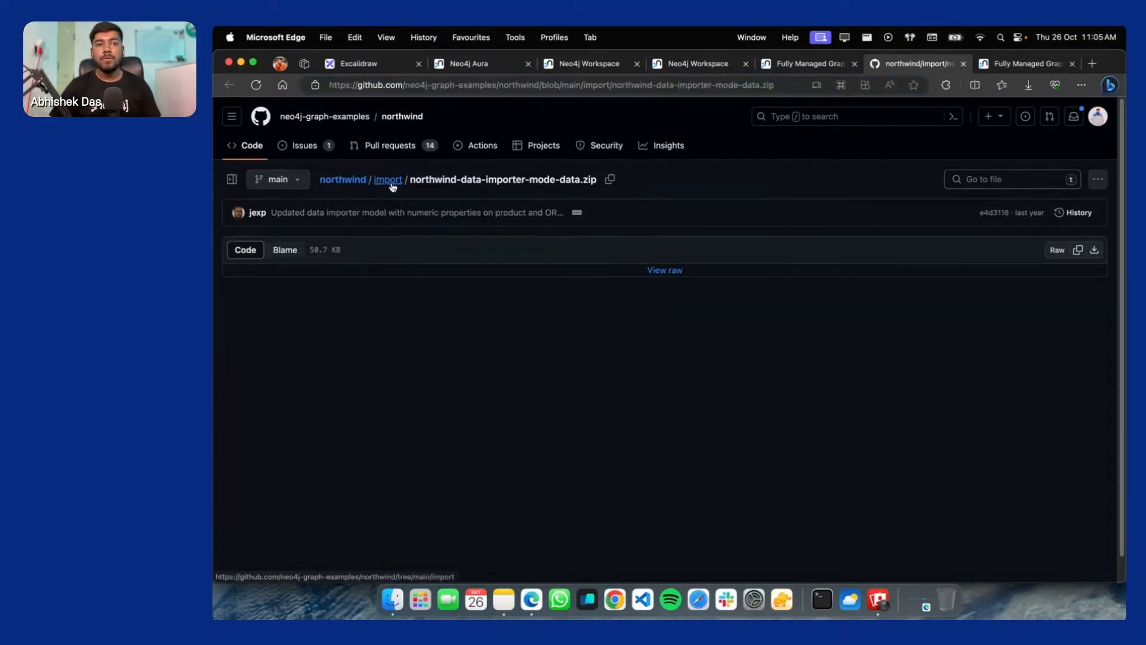
{"action": "scroll", "coordinate": [351, 426], "scroll_direction": "down", "scroll_amount": 1}
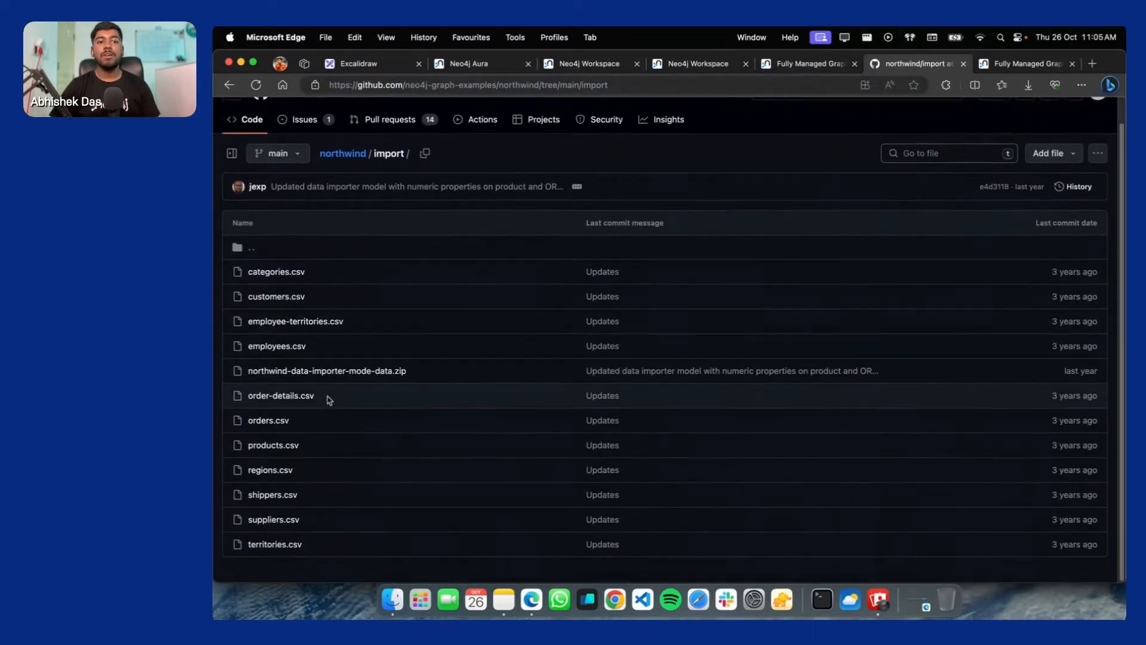
{"action": "left_click", "coordinate": [358, 371]}
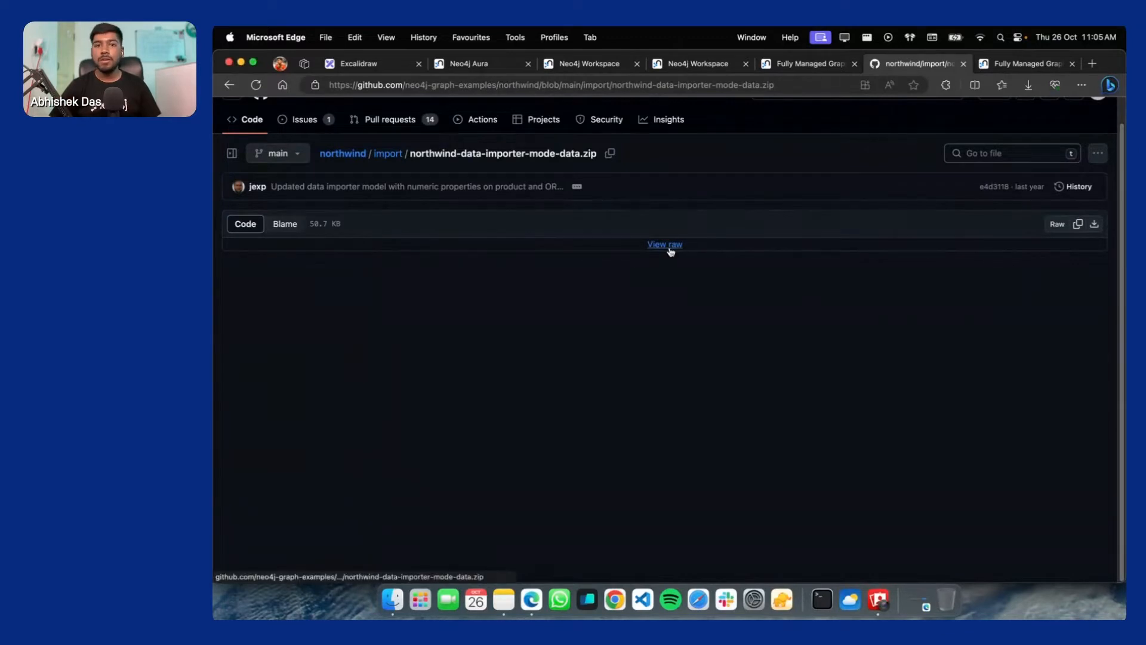
{"action": "left_click", "coordinate": [1095, 226]}
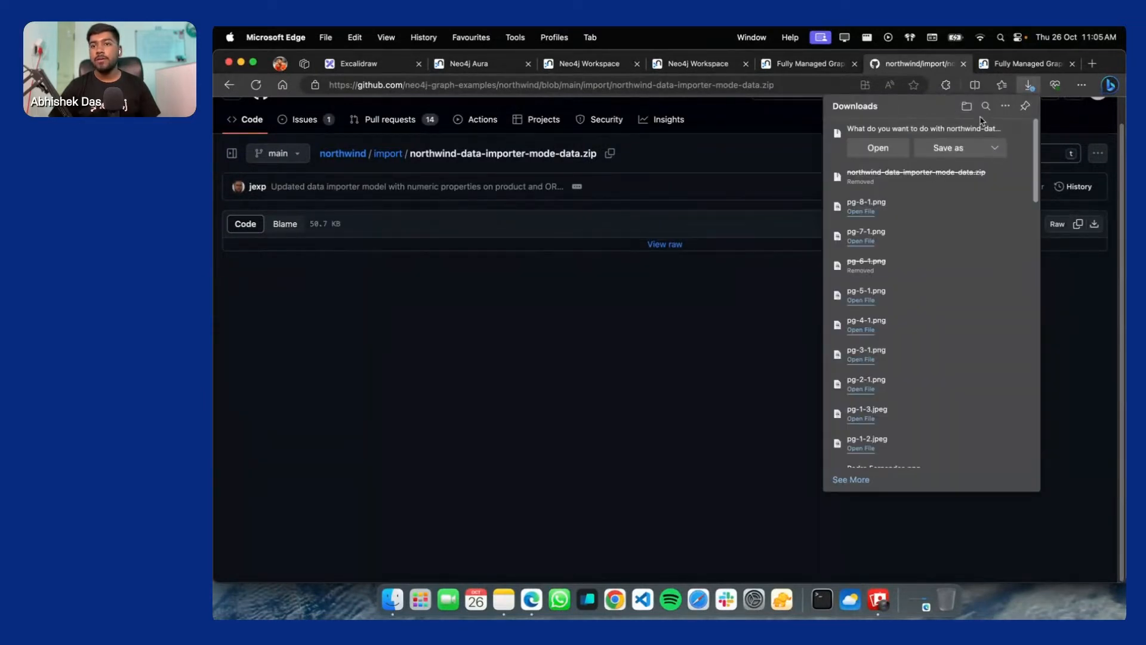
{"action": "left_click", "coordinate": [1020, 133]}
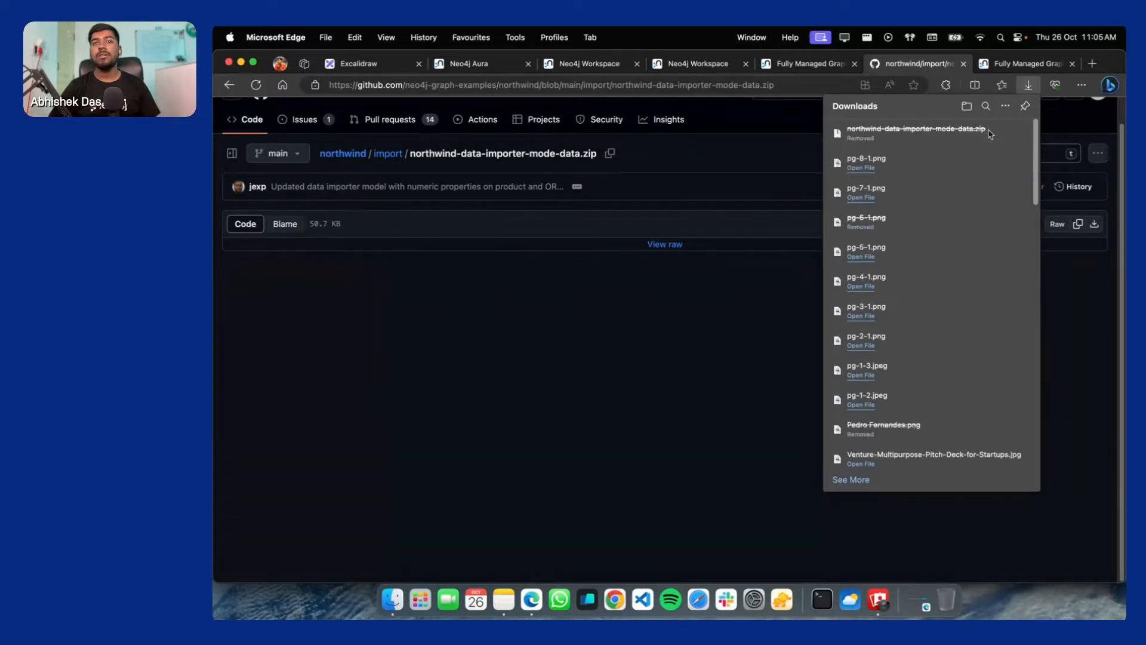
{"action": "left_click", "coordinate": [565, 64]}
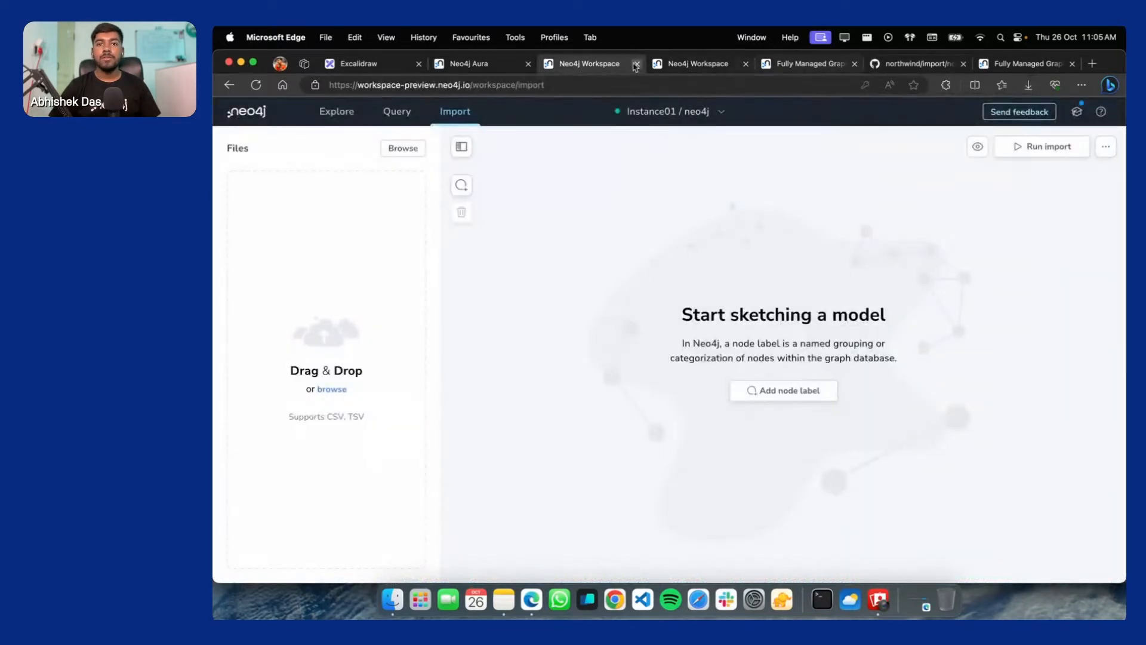
Return to Neo4j Workspace and check the import model options list
{"action": "left_click", "coordinate": [691, 64]}
{"action": "left_click", "coordinate": [593, 65]}
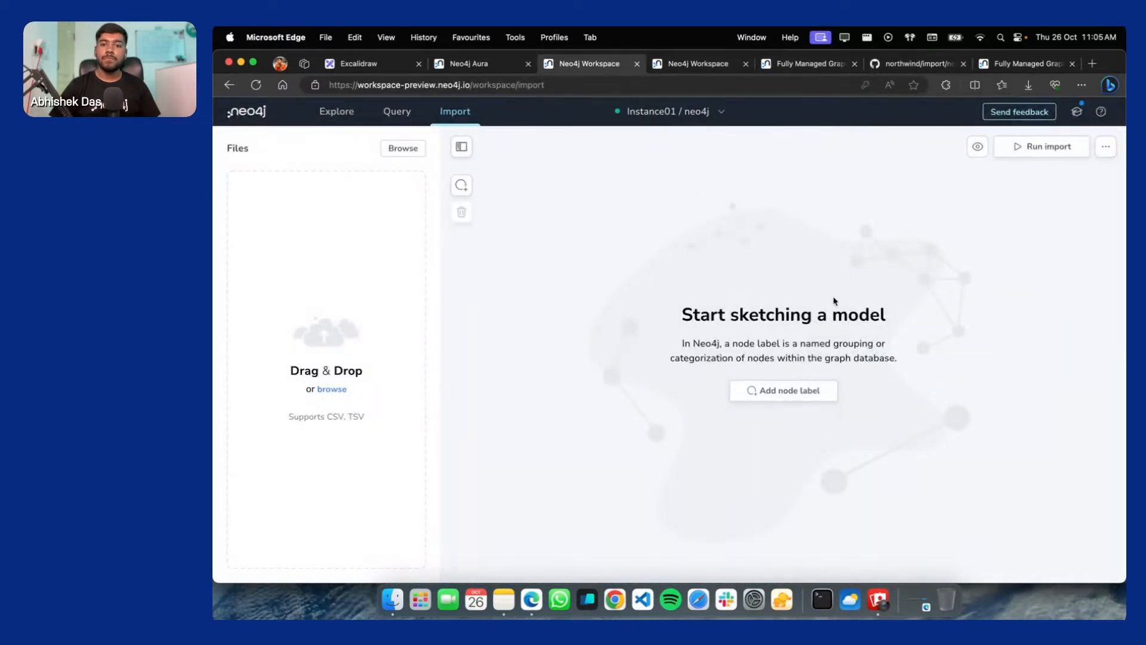
{"action": "left_click", "coordinate": [1106, 146]}
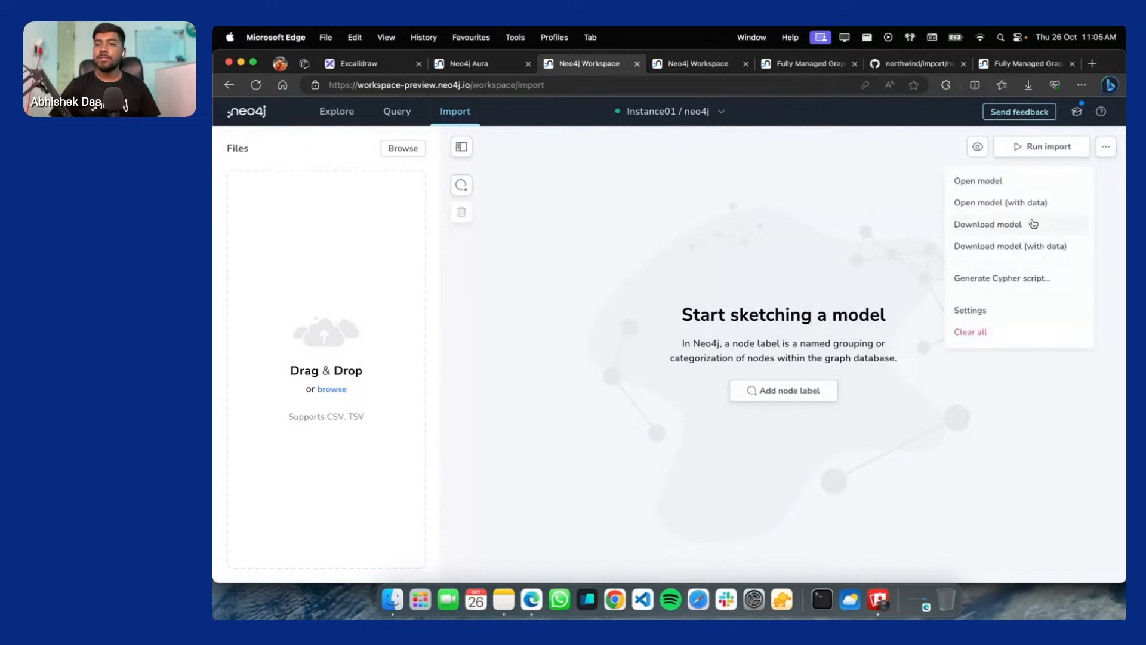
{"action": "left_click", "coordinate": [1107, 149]}
{"action": "left_click", "coordinate": [1106, 149]}
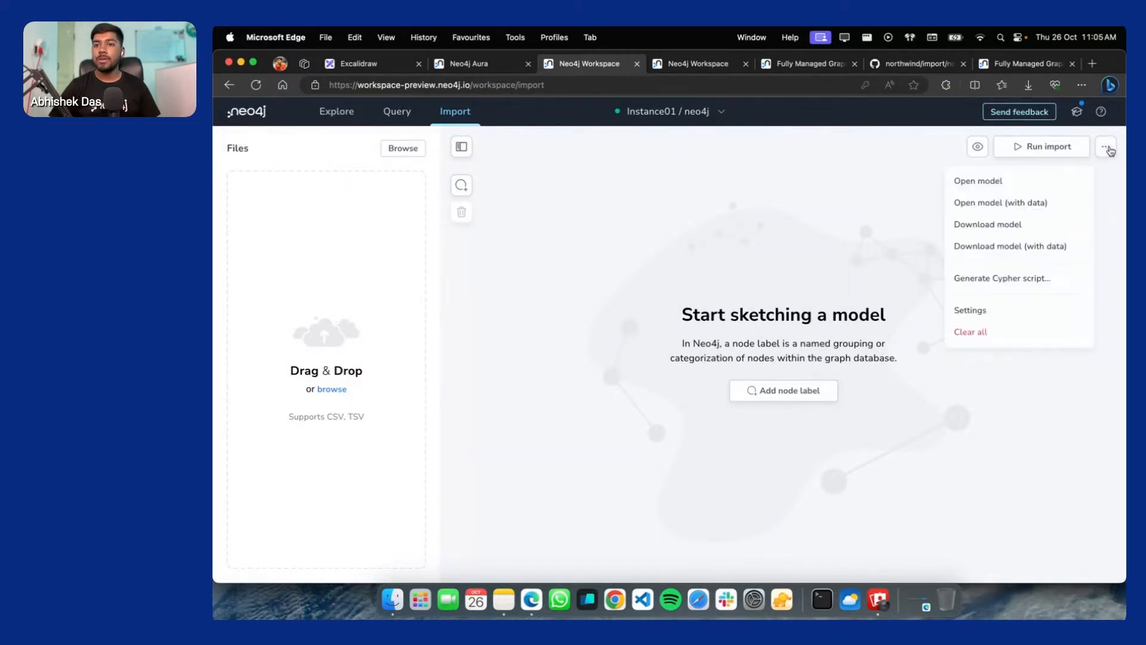
{"action": "left_click", "coordinate": [768, 249]}
Locate northwind-data-importer-mode-data.zip in Downloads and pick it via Open model (with data)
{"action": "left_click", "coordinate": [390, 602]}
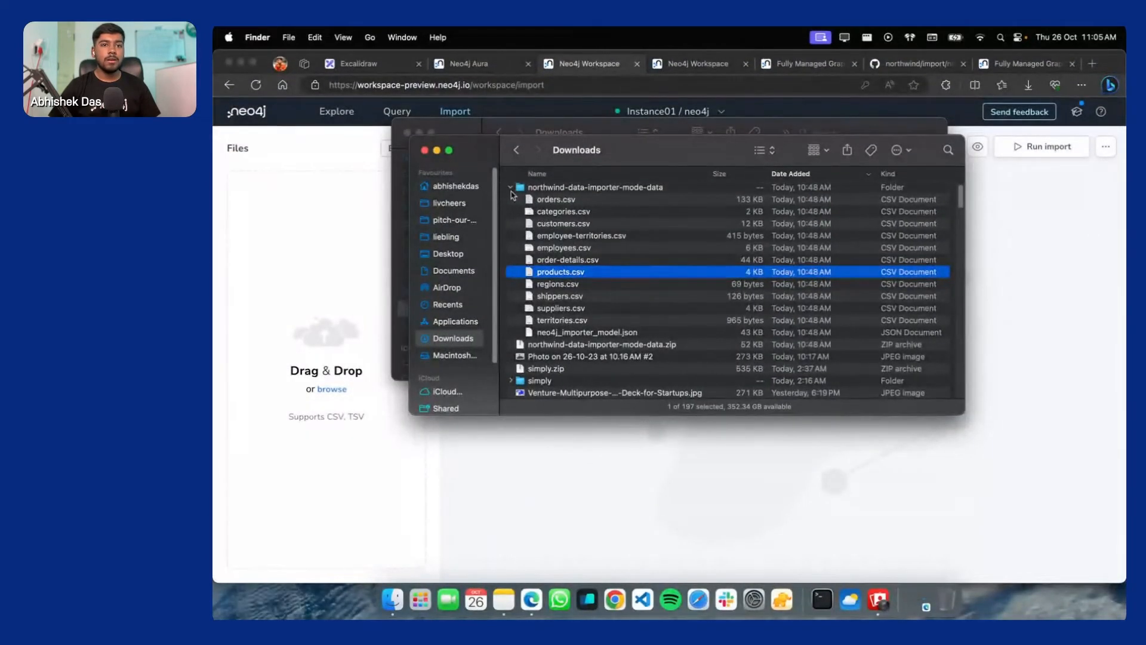
{"action": "left_click", "coordinate": [511, 188]}
{"action": "left_click", "coordinate": [636, 199]}
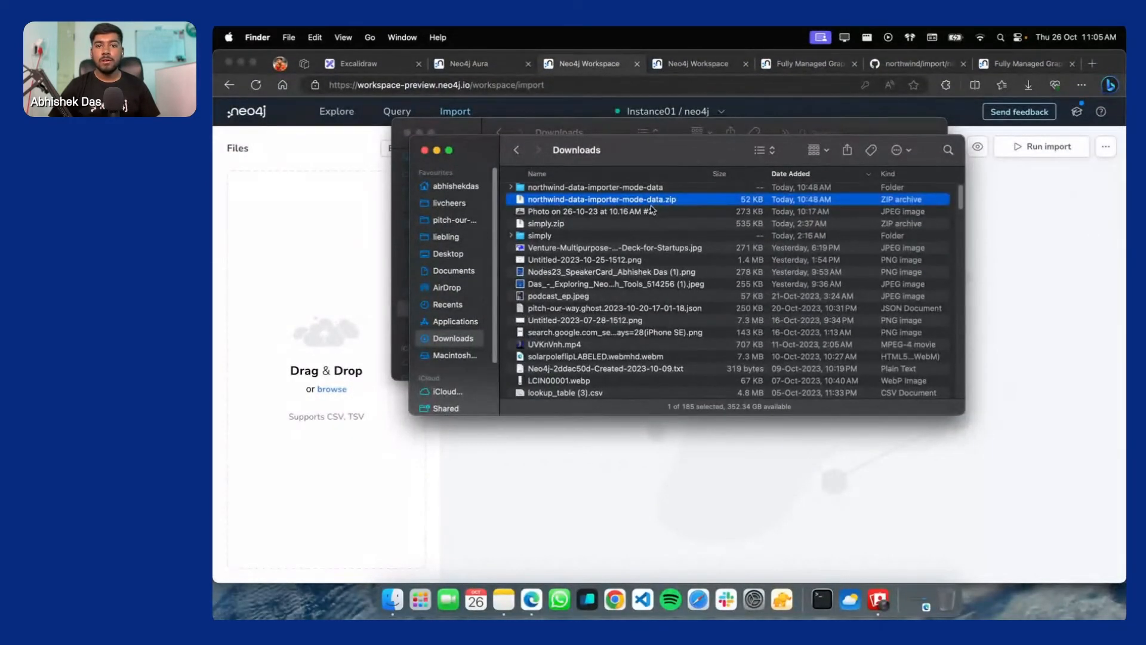
{"action": "left_click", "coordinate": [1117, 146]}
{"action": "left_click", "coordinate": [1107, 146]}
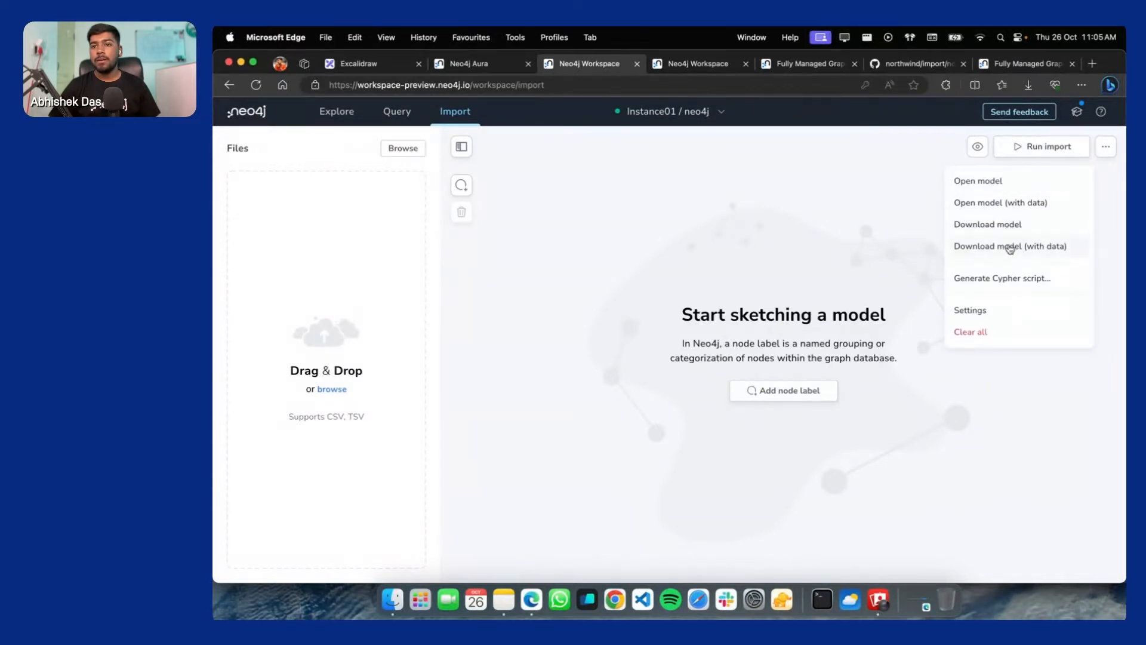
{"action": "left_click", "coordinate": [1024, 202]}
{"action": "left_click", "coordinate": [356, 177]}
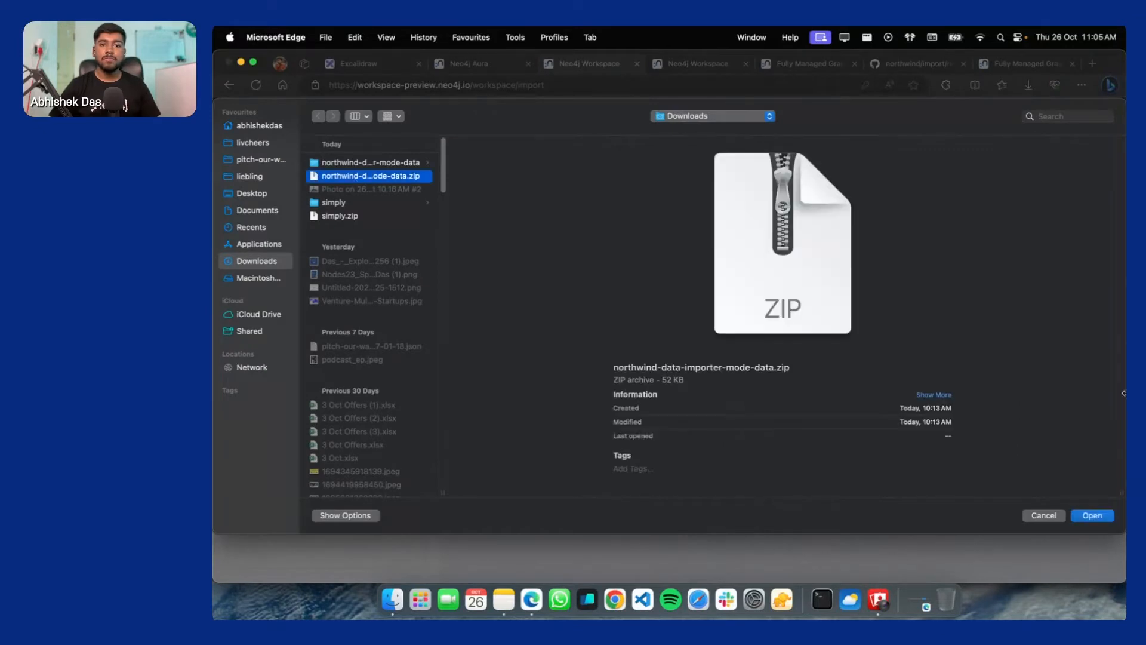
Load the chosen Northwind zip as an import model with its CSV data
{"action": "left_click", "coordinate": [1092, 516]}
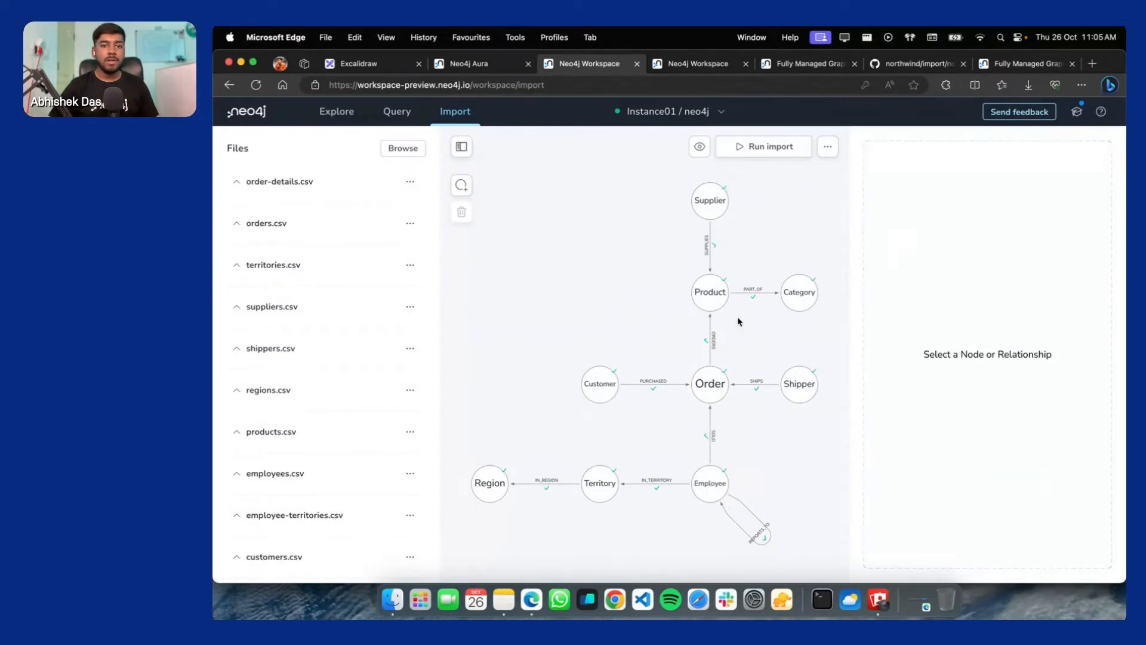
{"action": "scroll", "coordinate": [317, 313], "scroll_direction": "down", "scroll_amount": 5}
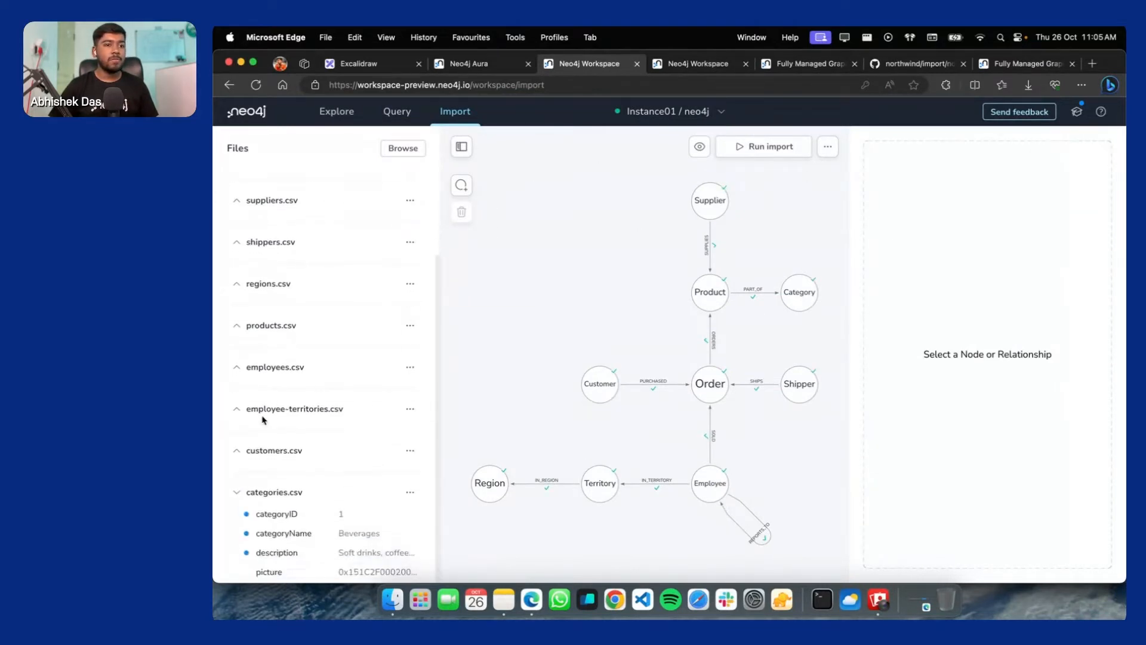
{"action": "scroll", "coordinate": [253, 297], "scroll_direction": "up", "scroll_amount": 5}
Inspect the order-details.csv and orders.csv columns, then the Supplier node's file mapping
{"action": "left_click", "coordinate": [238, 179]}
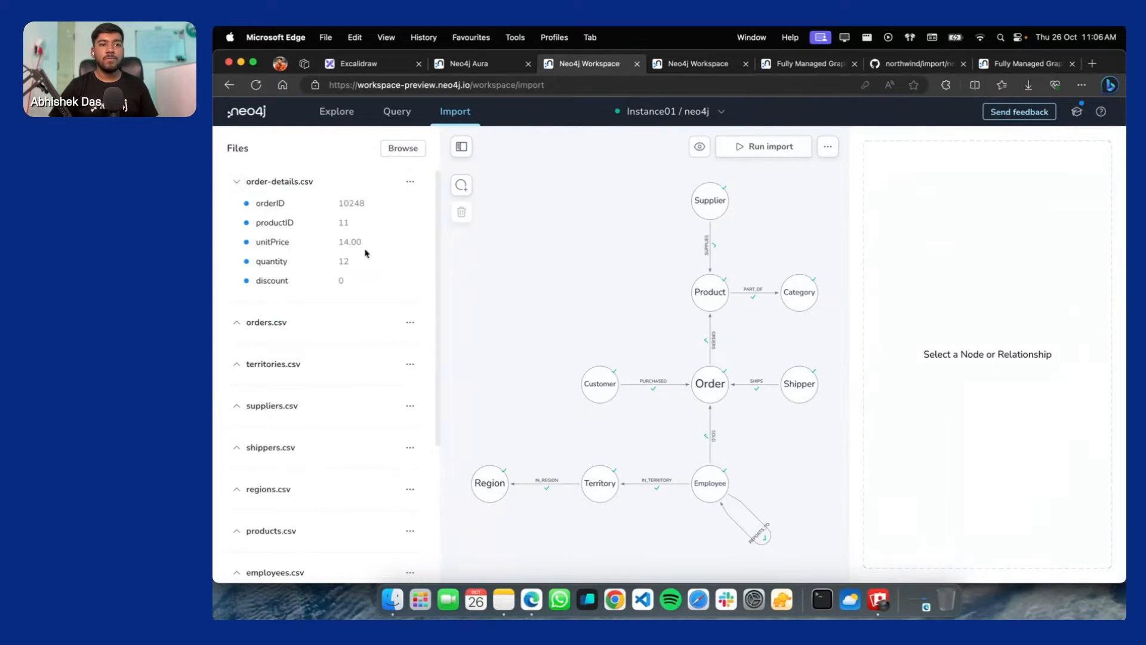
{"action": "left_click_drag", "start_coordinate": [247, 205], "coordinate": [305, 284]}
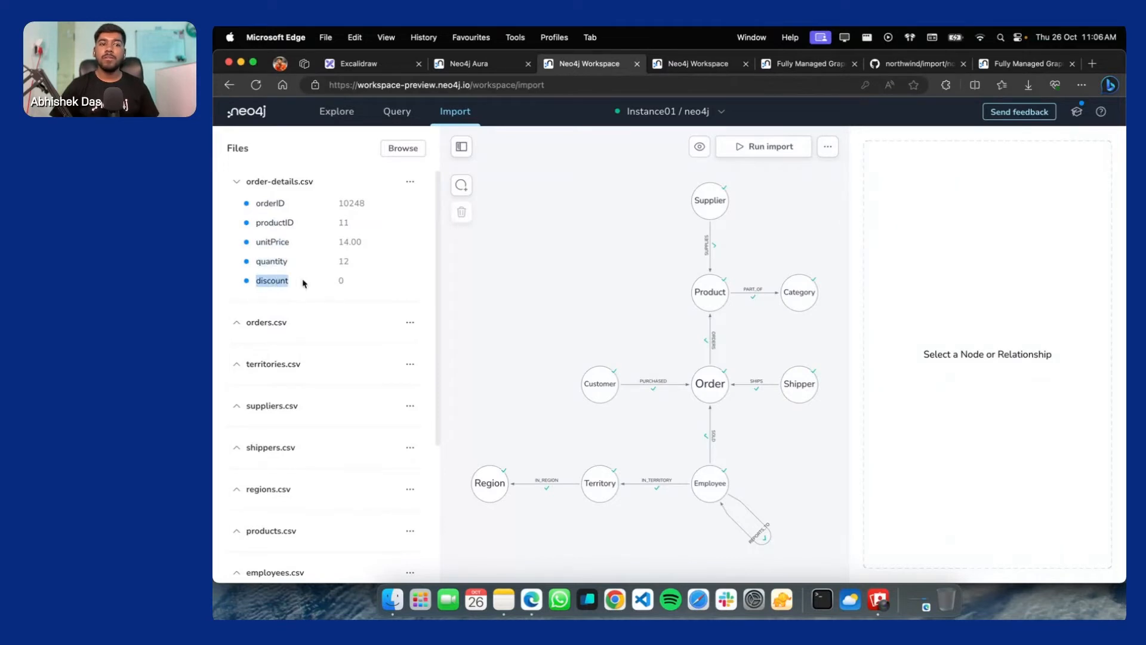
{"action": "left_click", "coordinate": [239, 327]}
{"action": "scroll", "coordinate": [269, 382], "scroll_direction": "down", "scroll_amount": 5}
{"action": "scroll", "coordinate": [268, 382], "scroll_direction": "up", "scroll_amount": 3}
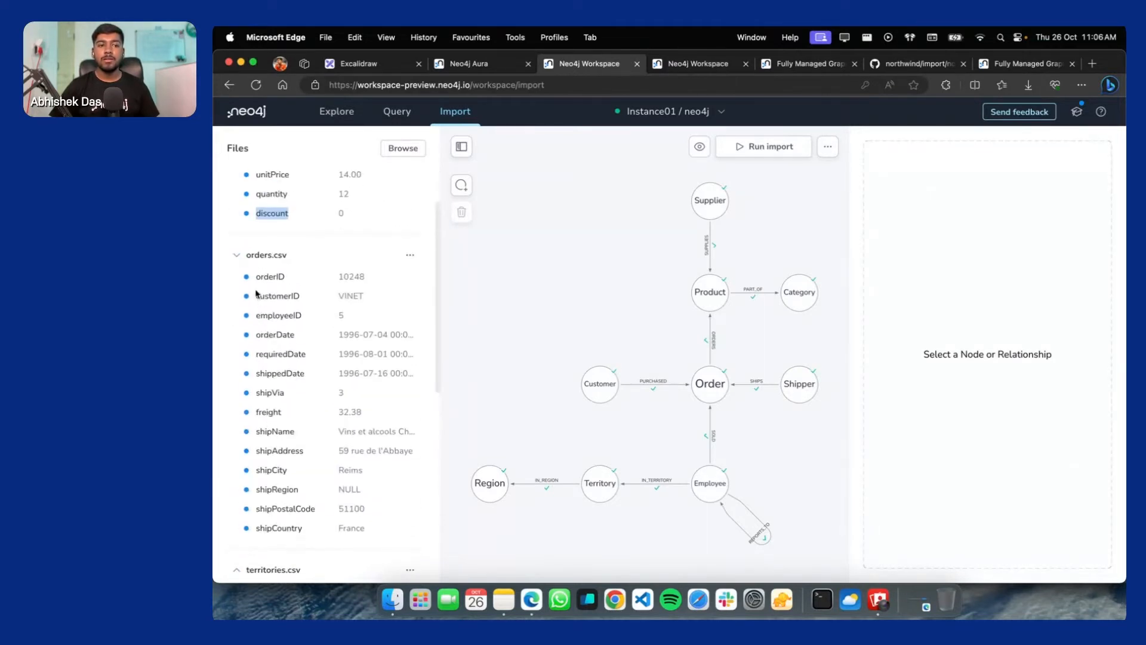
{"action": "left_click_drag", "start_coordinate": [253, 295], "coordinate": [350, 409]}
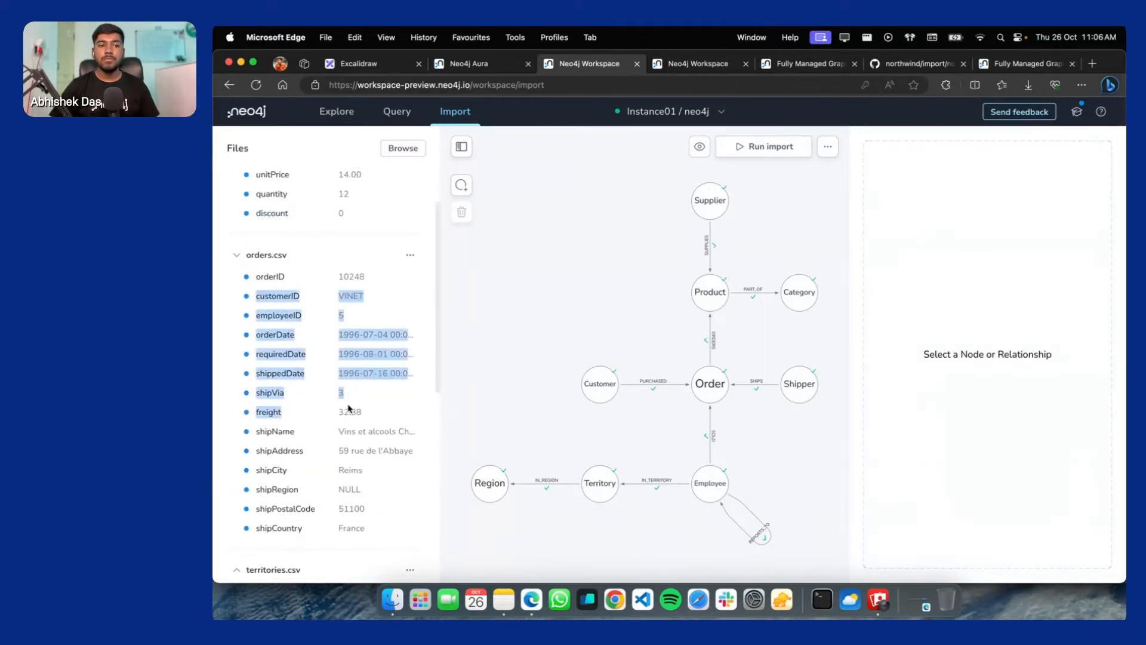
{"action": "left_click", "coordinate": [713, 207]}
{"action": "left_click", "coordinate": [393, 599]}
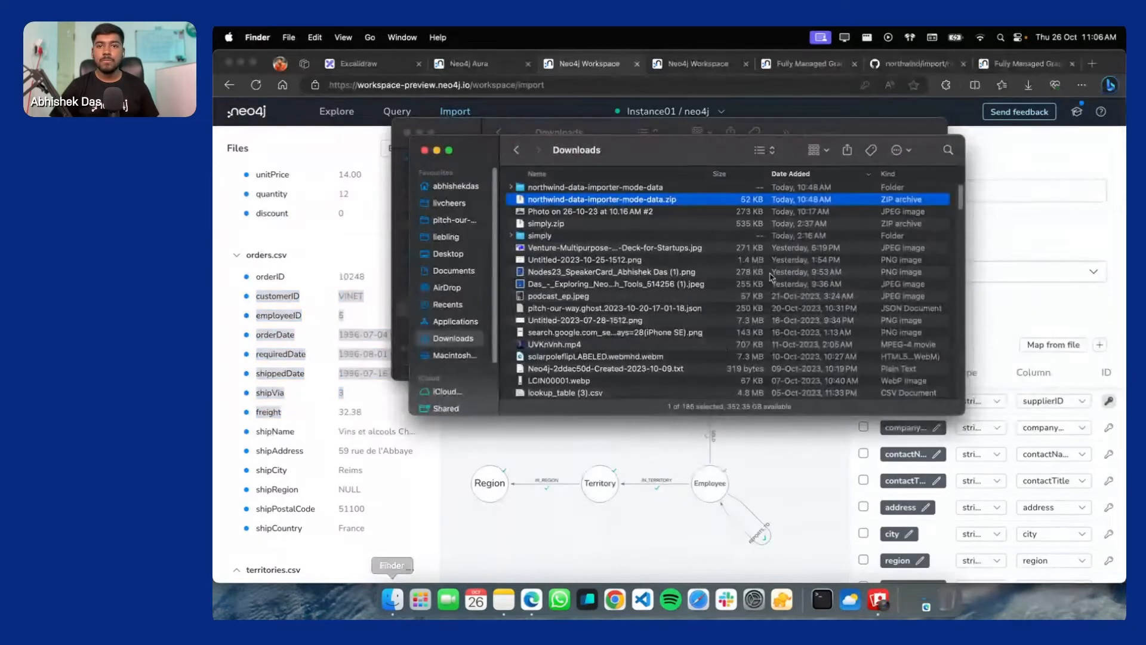
{"action": "left_click", "coordinate": [511, 188]}
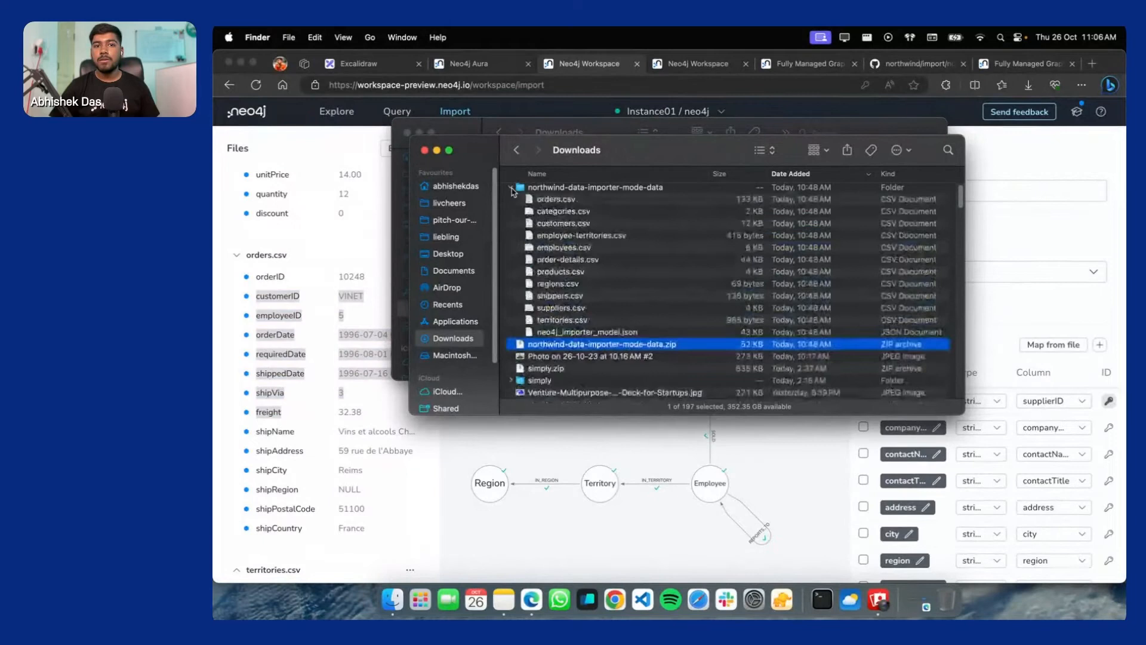
{"action": "left_click", "coordinate": [572, 333]}
{"action": "key", "text": "space"}
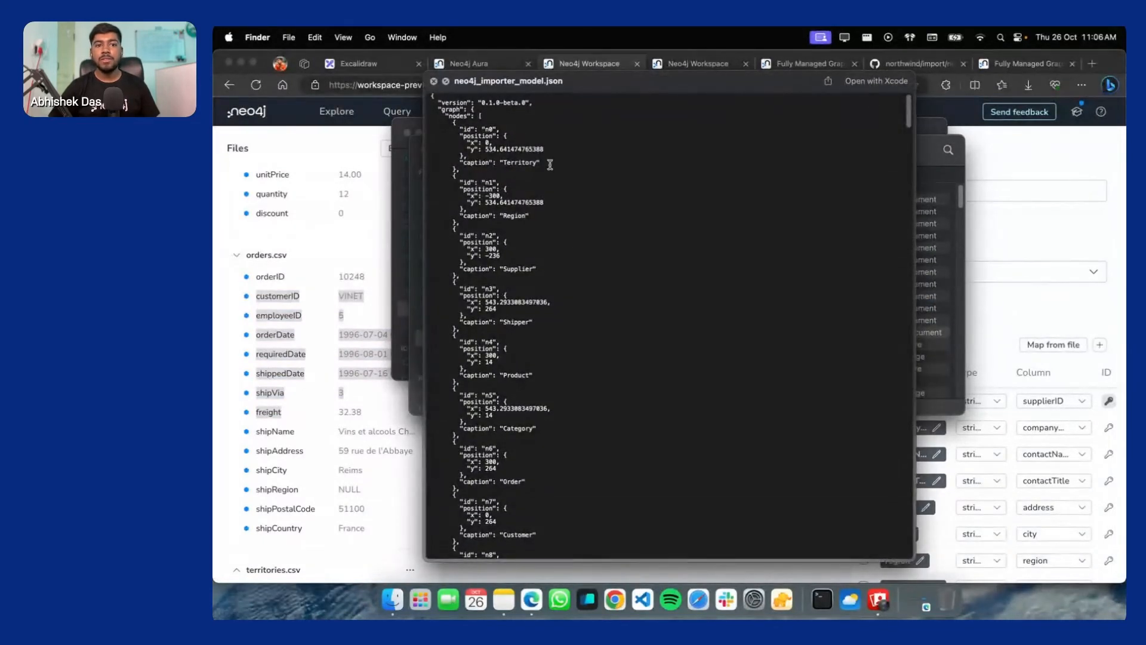
{"action": "scroll", "coordinate": [568, 332], "scroll_direction": "down", "scroll_amount": 3}
{"action": "scroll", "coordinate": [548, 311], "scroll_direction": "down", "scroll_amount": 8}
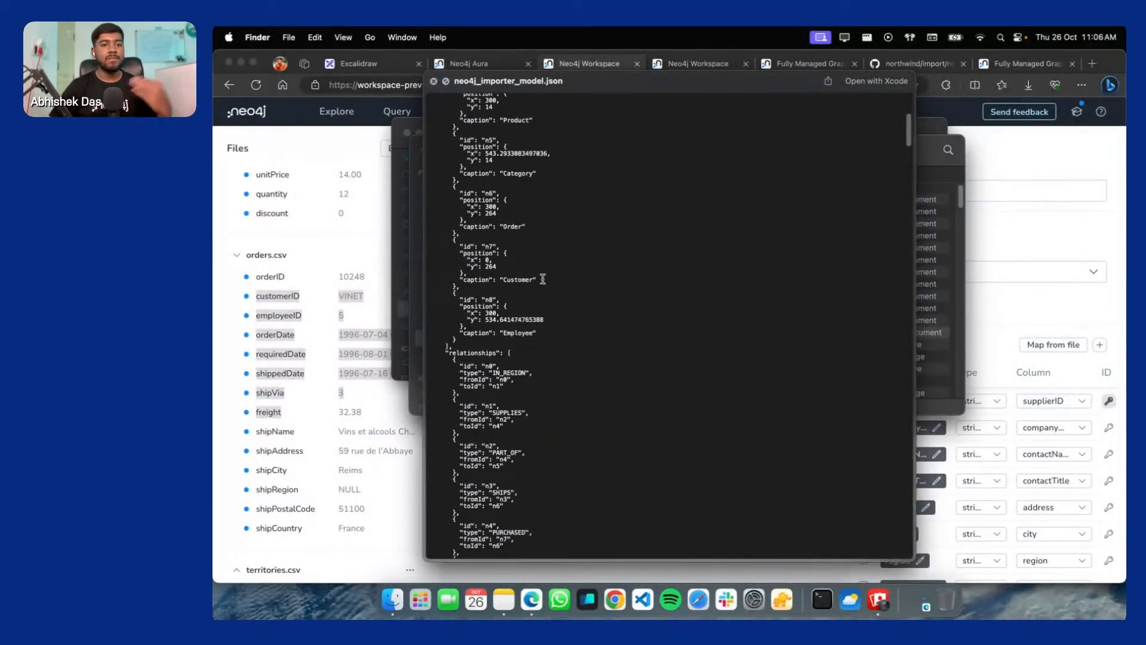
{"action": "scroll", "coordinate": [542, 279], "scroll_direction": "down", "scroll_amount": 5}
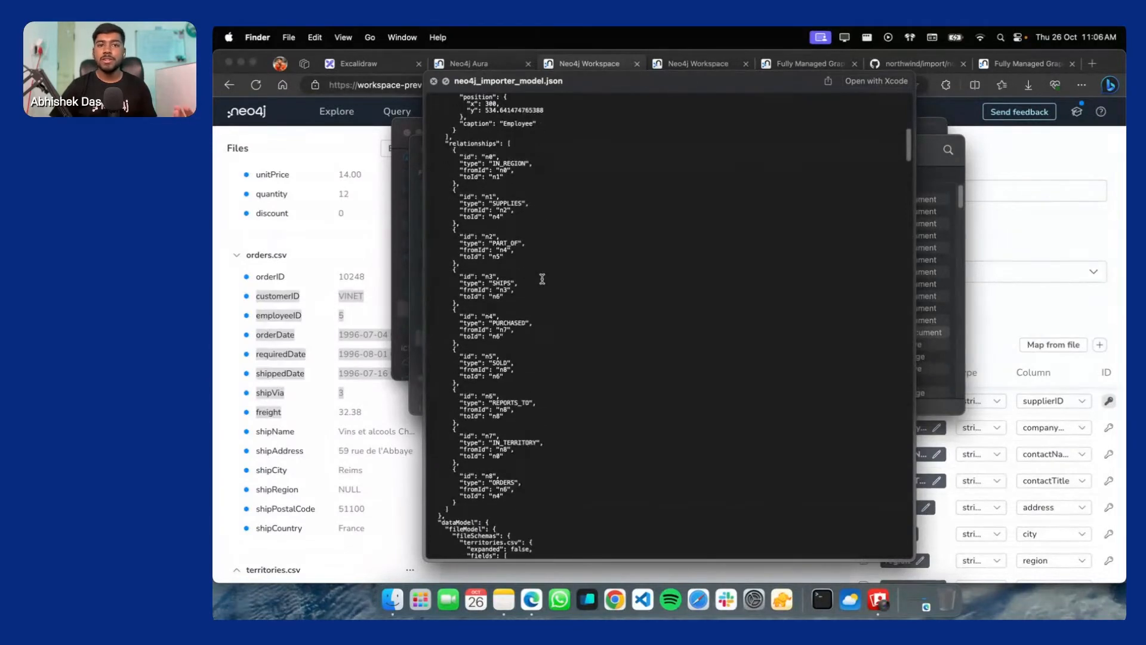
{"action": "left_click", "coordinate": [433, 80]}
Preview the whole import graph and highlight the ORDERS relationship to Gravad lax
{"action": "left_click", "coordinate": [501, 474]}
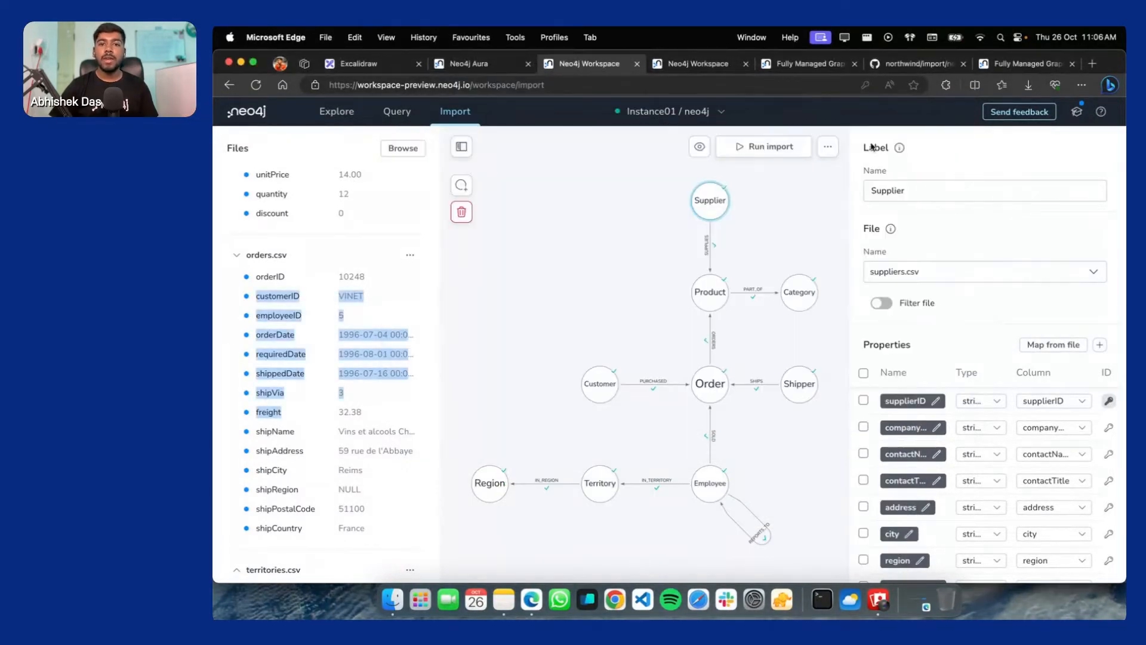
{"action": "left_click", "coordinate": [700, 146]}
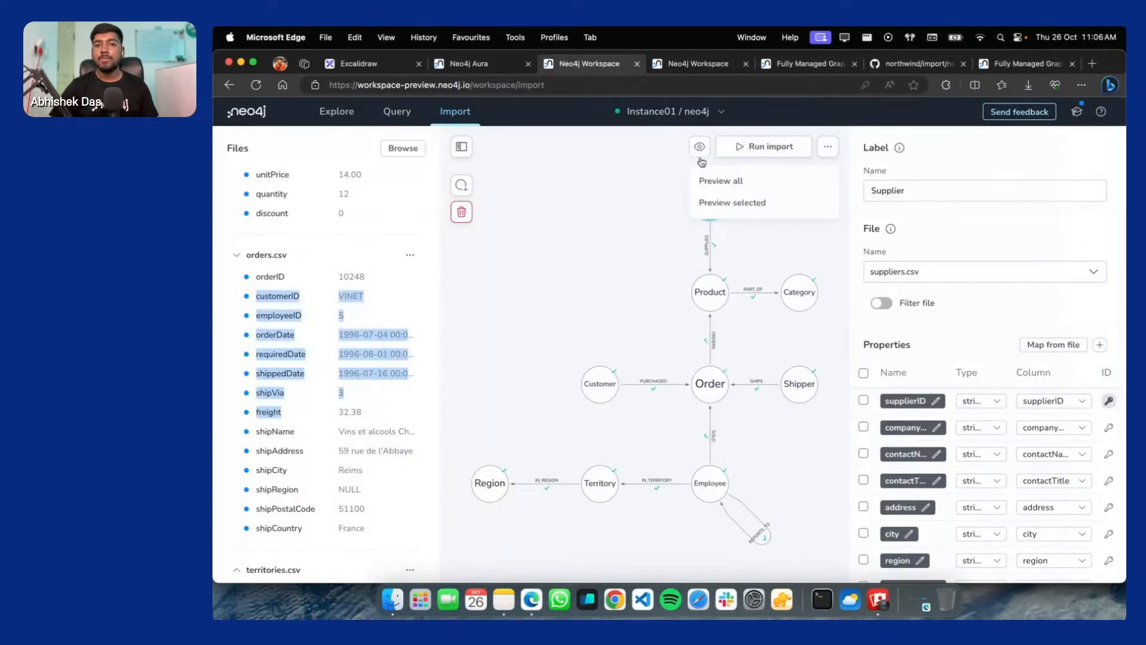
{"action": "left_click", "coordinate": [734, 183]}
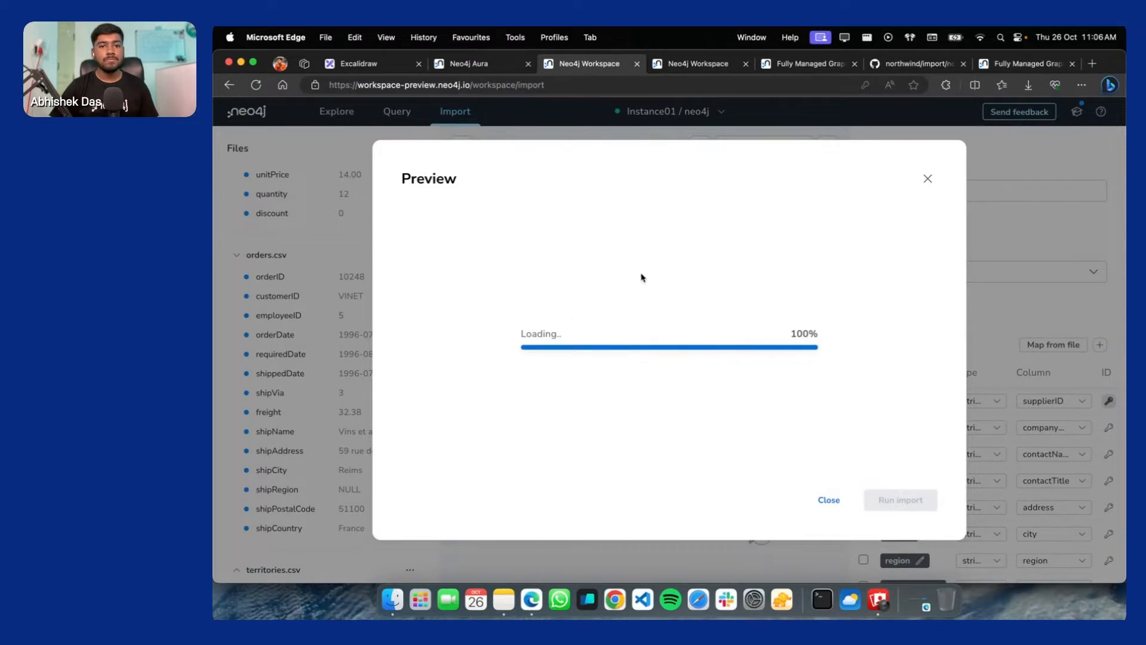
{"action": "scroll", "coordinate": [689, 341], "scroll_direction": "up", "scroll_amount": 10}
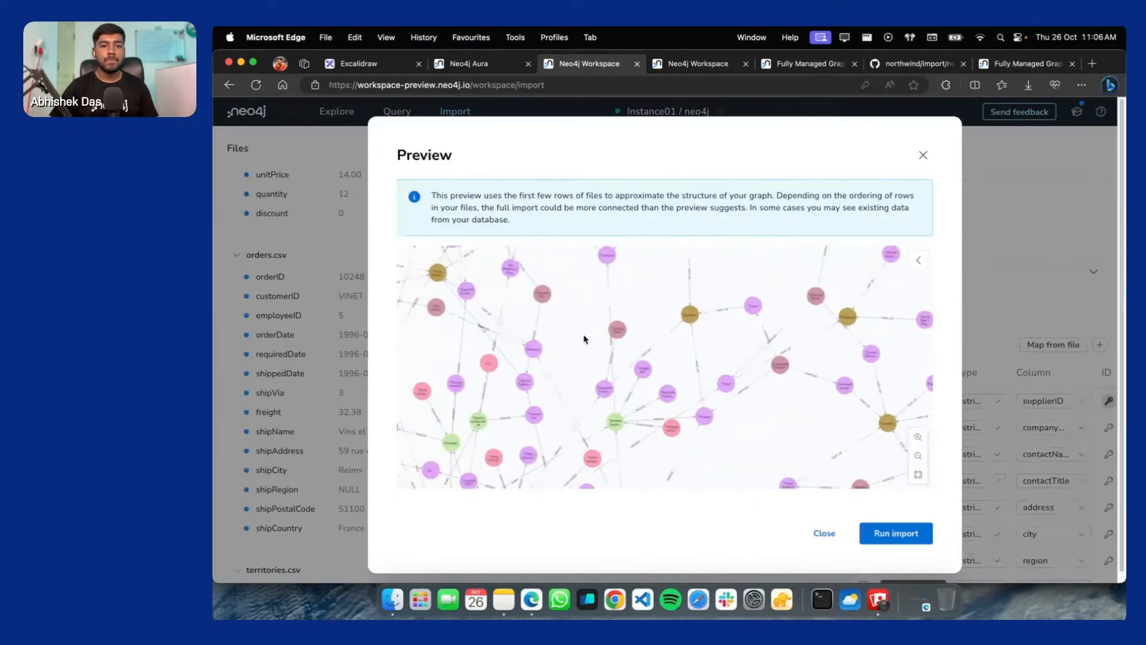
{"action": "left_click", "coordinate": [609, 391]}
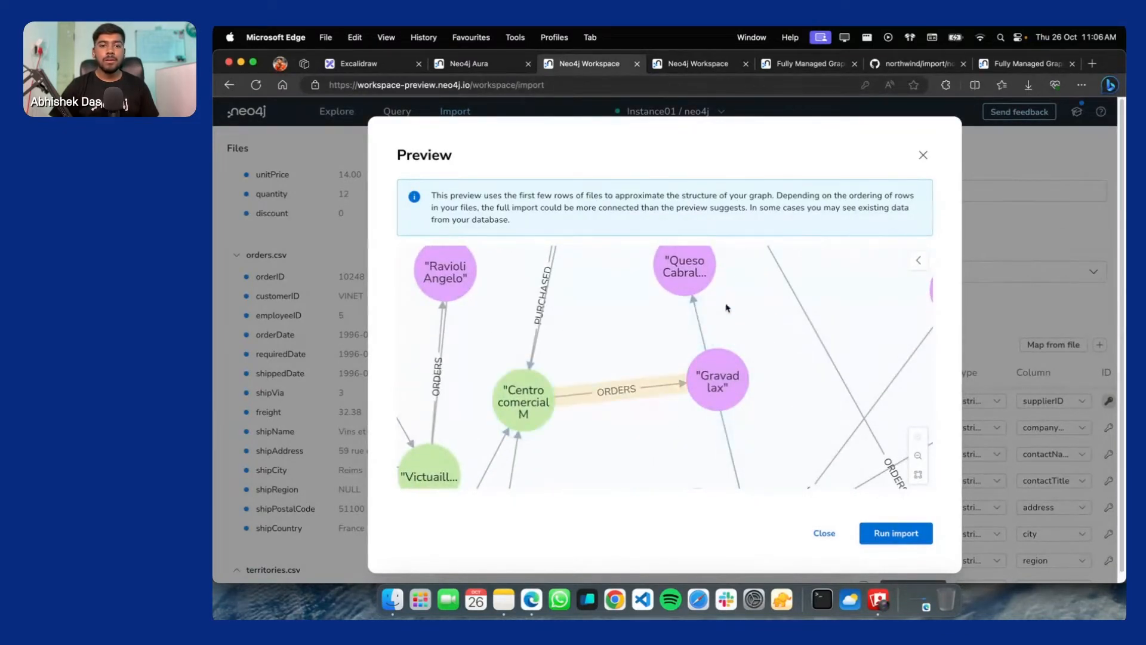
Pan and zoom the preview graph toward neighbouring product nodes
{"action": "left_click_drag", "start_coordinate": [652, 332], "coordinate": [782, 241]}
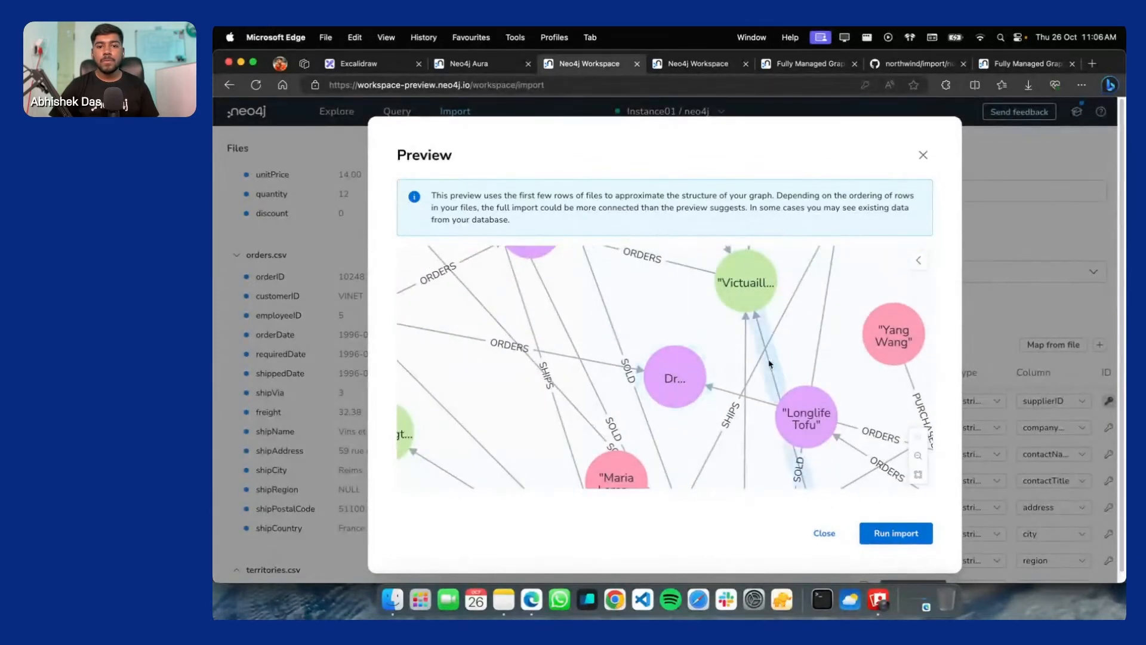
{"action": "scroll", "coordinate": [786, 361], "scroll_direction": "down", "scroll_amount": 5}
{"action": "left_click_drag", "start_coordinate": [786, 359], "coordinate": [594, 342]}
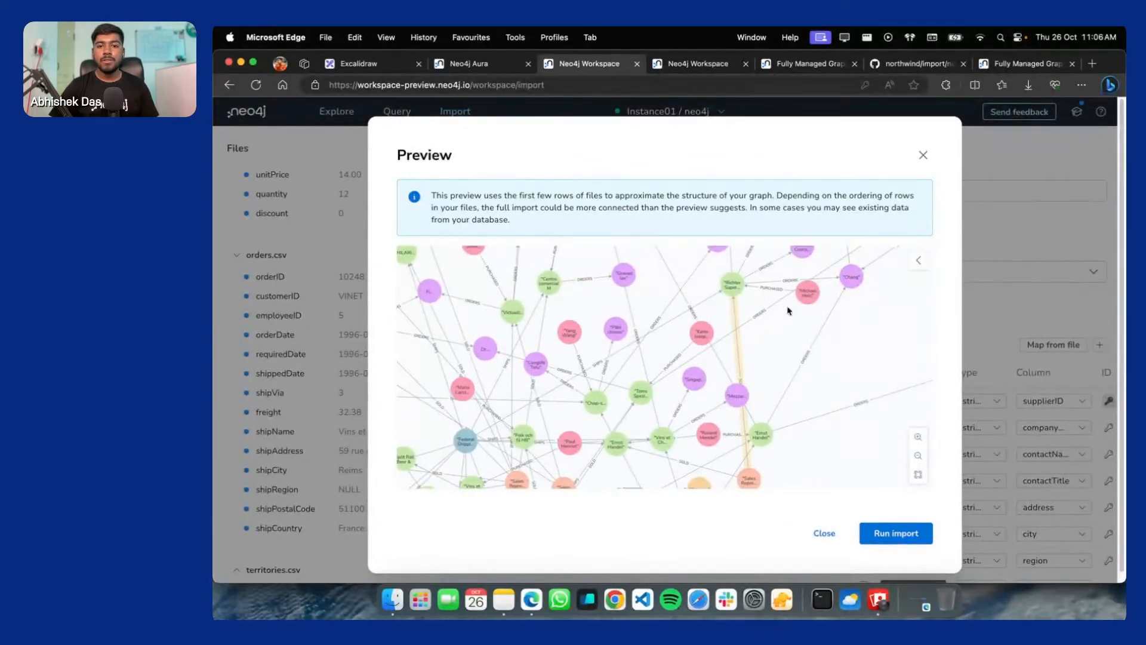
{"action": "scroll", "coordinate": [696, 369], "scroll_direction": "up", "scroll_amount": 6}
{"action": "scroll", "coordinate": [722, 359], "scroll_direction": "up", "scroll_amount": 1}
{"action": "left_click_drag", "start_coordinate": [858, 343], "coordinate": [599, 330]}
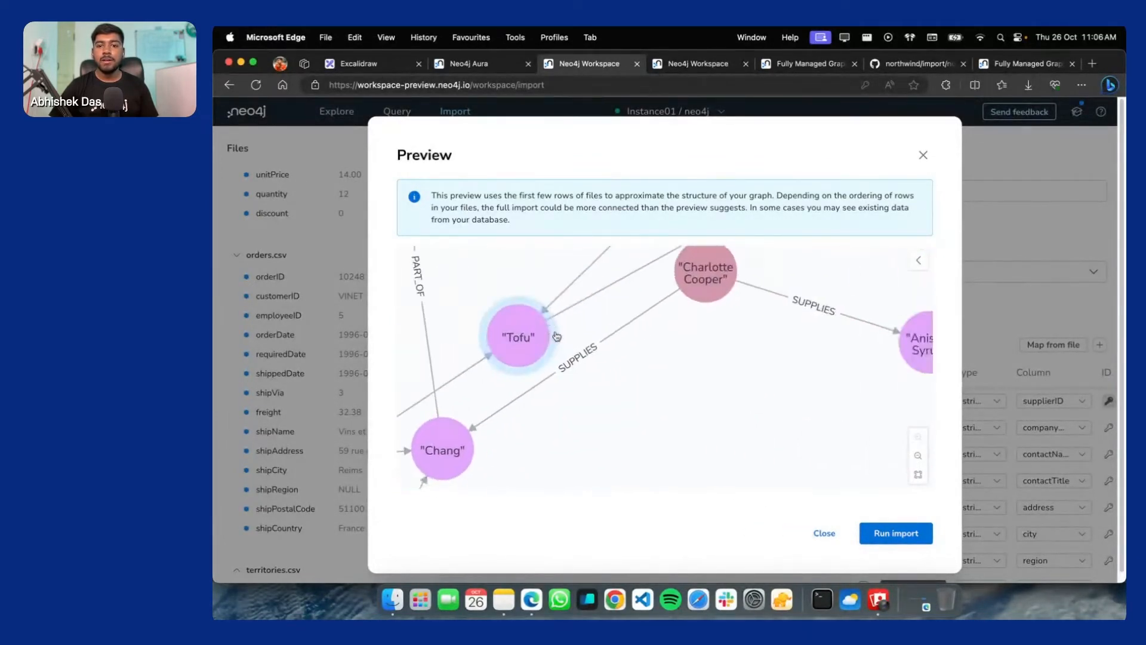
{"action": "left_click_drag", "start_coordinate": [747, 340], "coordinate": [454, 422]}
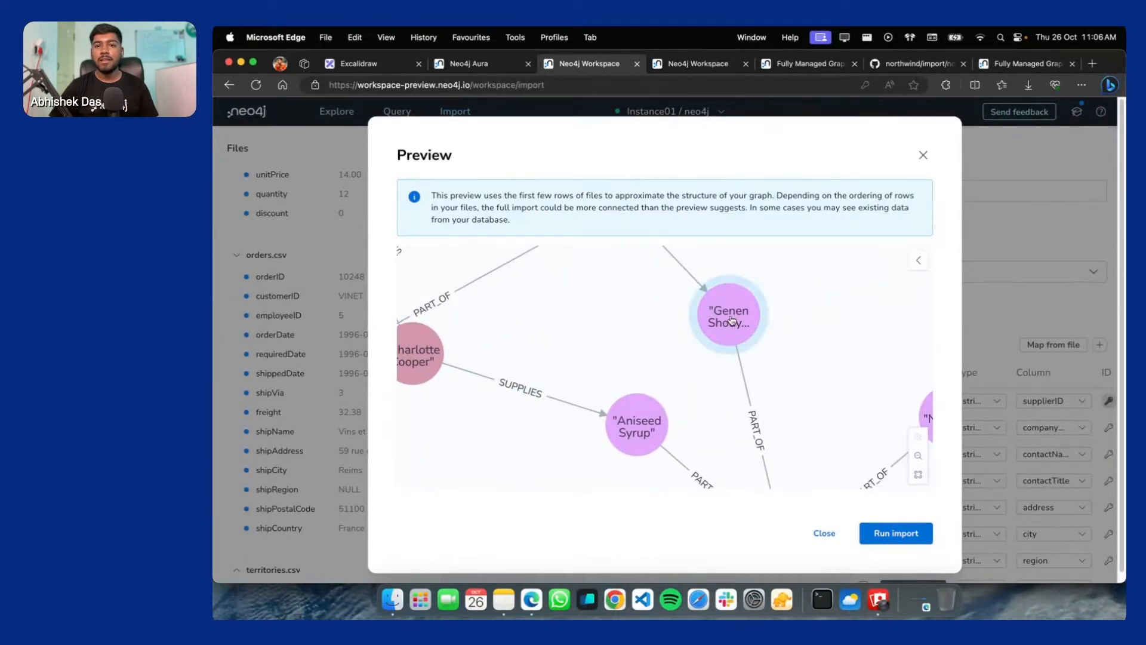
Rearrange product nodes including Chai and move the Orlando node to the top centre
{"action": "left_click_drag", "start_coordinate": [732, 322], "coordinate": [657, 434]}
{"action": "left_click_drag", "start_coordinate": [547, 346], "coordinate": [730, 303]}
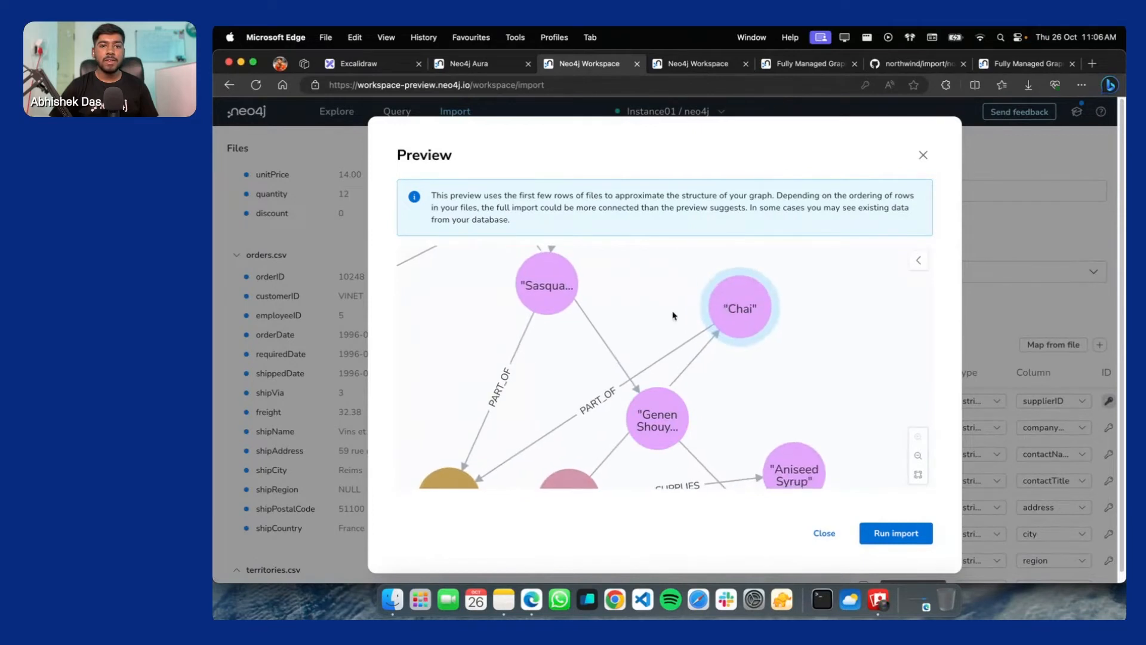
{"action": "scroll", "coordinate": [651, 322], "scroll_direction": "down", "scroll_amount": 5}
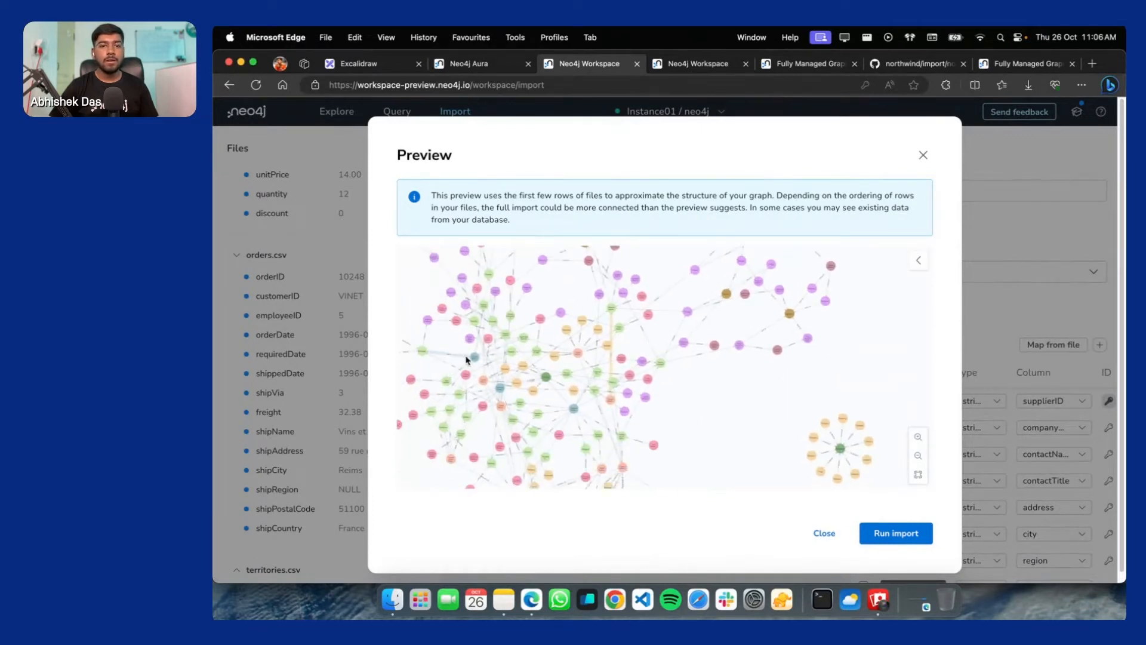
{"action": "scroll", "coordinate": [467, 359], "scroll_direction": "up", "scroll_amount": 5}
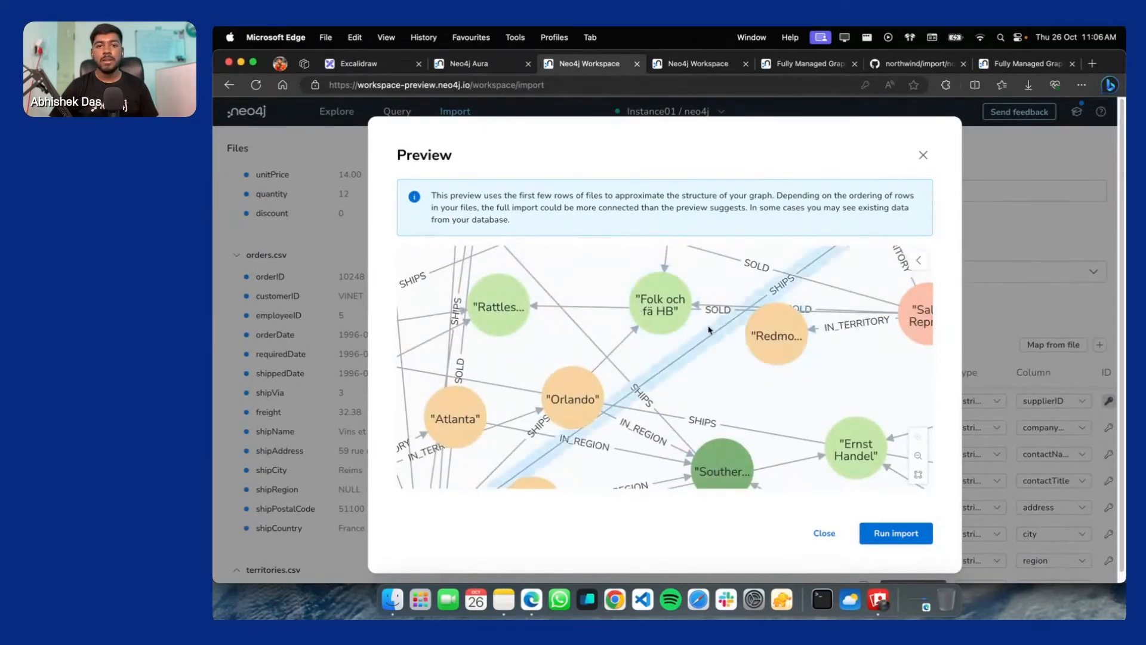
{"action": "left_click_drag", "start_coordinate": [572, 393], "coordinate": [671, 281]}
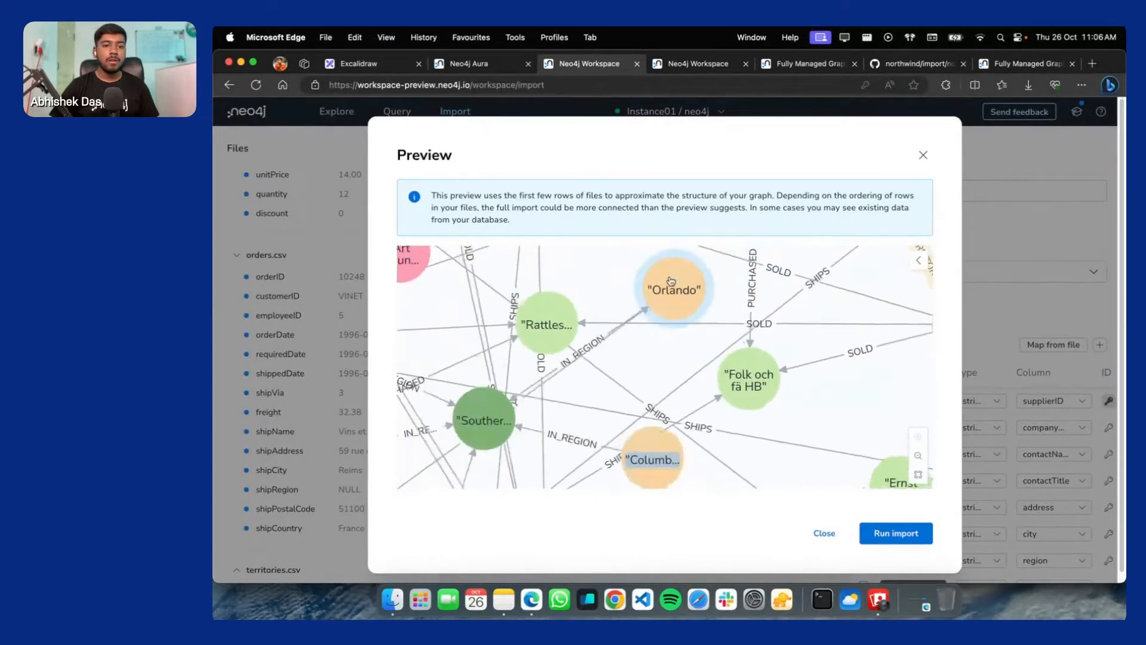
Run the Northwind import and review its results: 00:00:14, 830 Order and 53 Territory nodes
{"action": "left_click", "coordinate": [901, 534]}
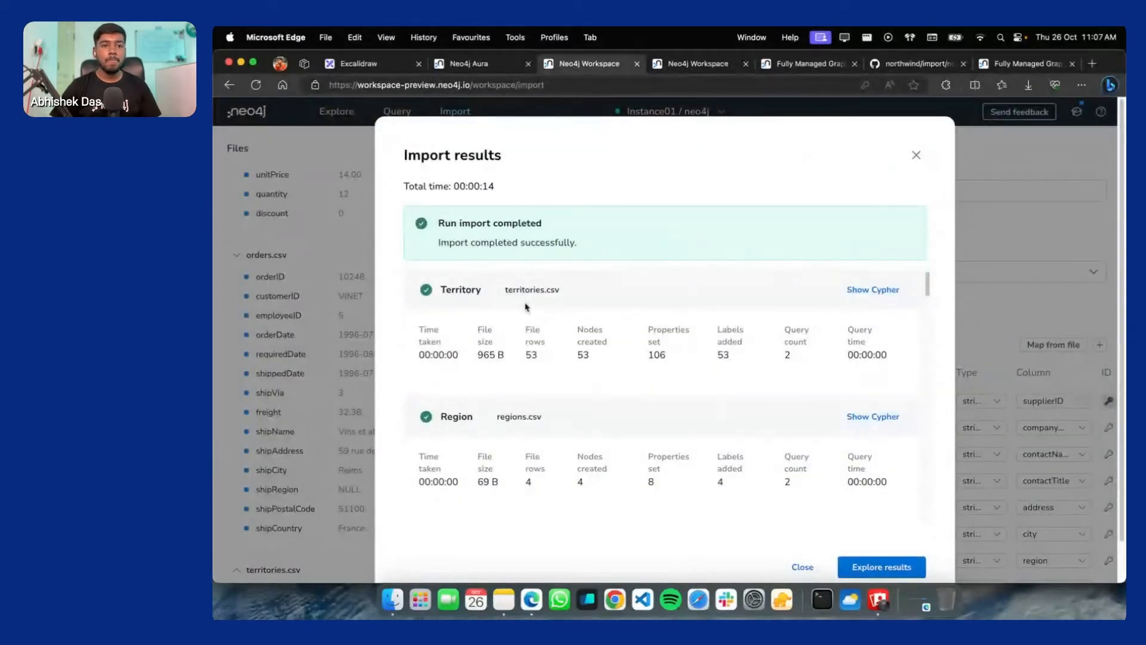
{"action": "left_click_drag", "start_coordinate": [459, 196], "coordinate": [524, 187]}
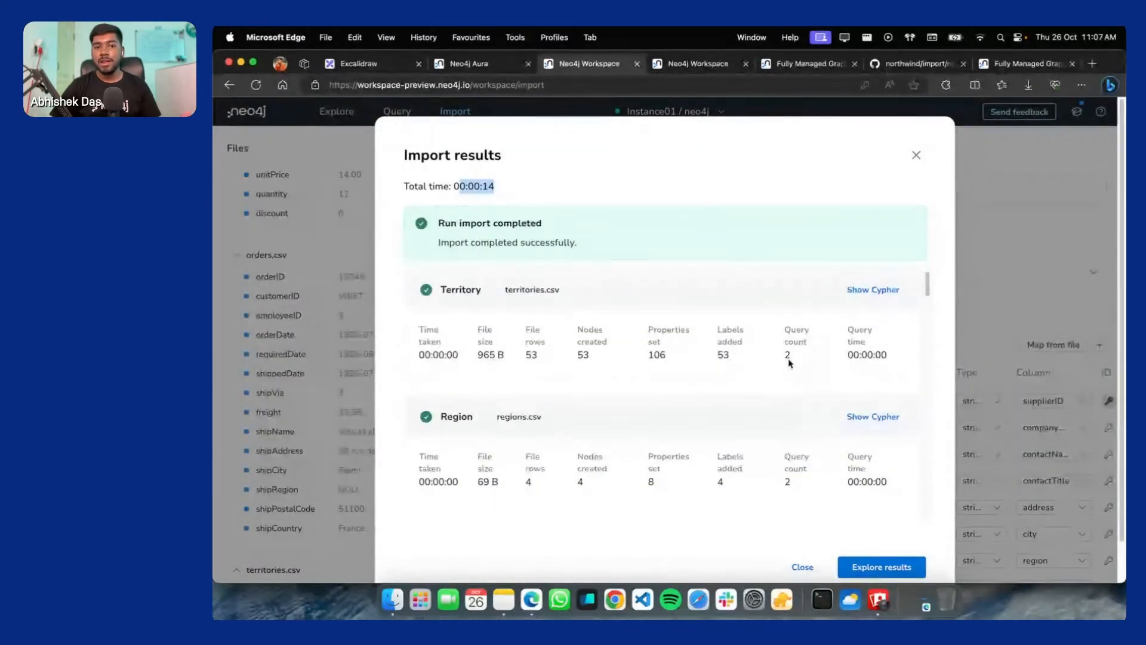
{"action": "scroll", "coordinate": [788, 358], "scroll_direction": "down", "scroll_amount": 3}
{"action": "scroll", "coordinate": [564, 350], "scroll_direction": "up", "scroll_amount": 2}
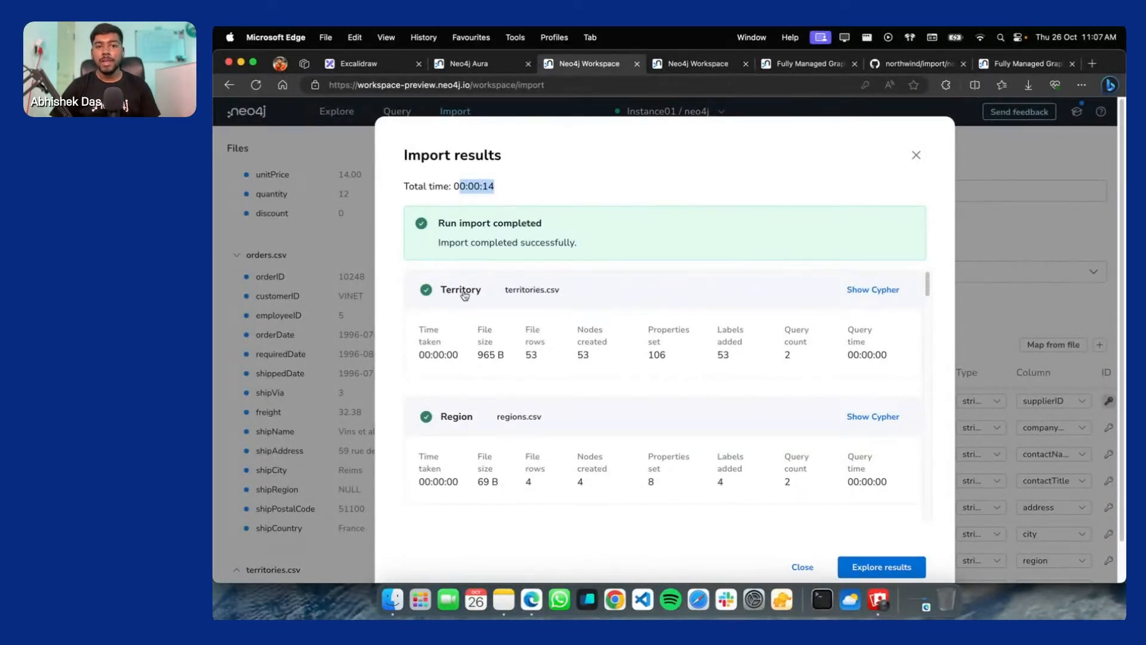
{"action": "scroll", "coordinate": [464, 295], "scroll_direction": "down", "scroll_amount": 4}
{"action": "scroll", "coordinate": [511, 349], "scroll_direction": "down", "scroll_amount": 10}
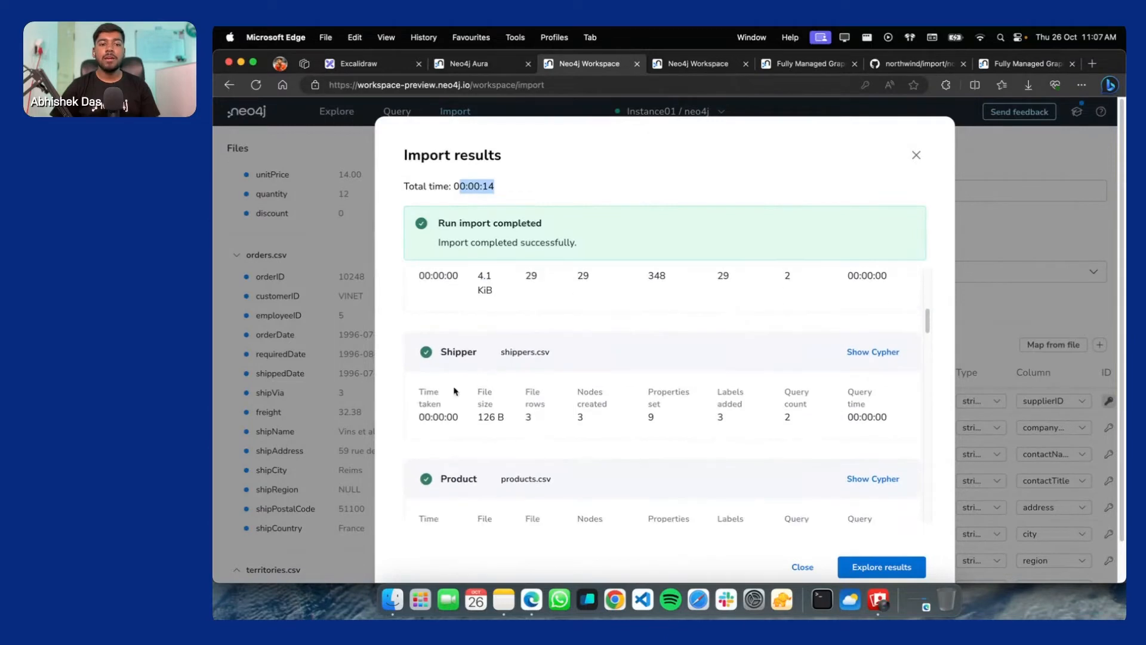
Quick Look orders.csv from the Downloads window and scroll through its contents
{"action": "left_click", "coordinate": [392, 599]}
{"action": "scroll", "coordinate": [585, 206], "scroll_direction": "up", "scroll_amount": 1}
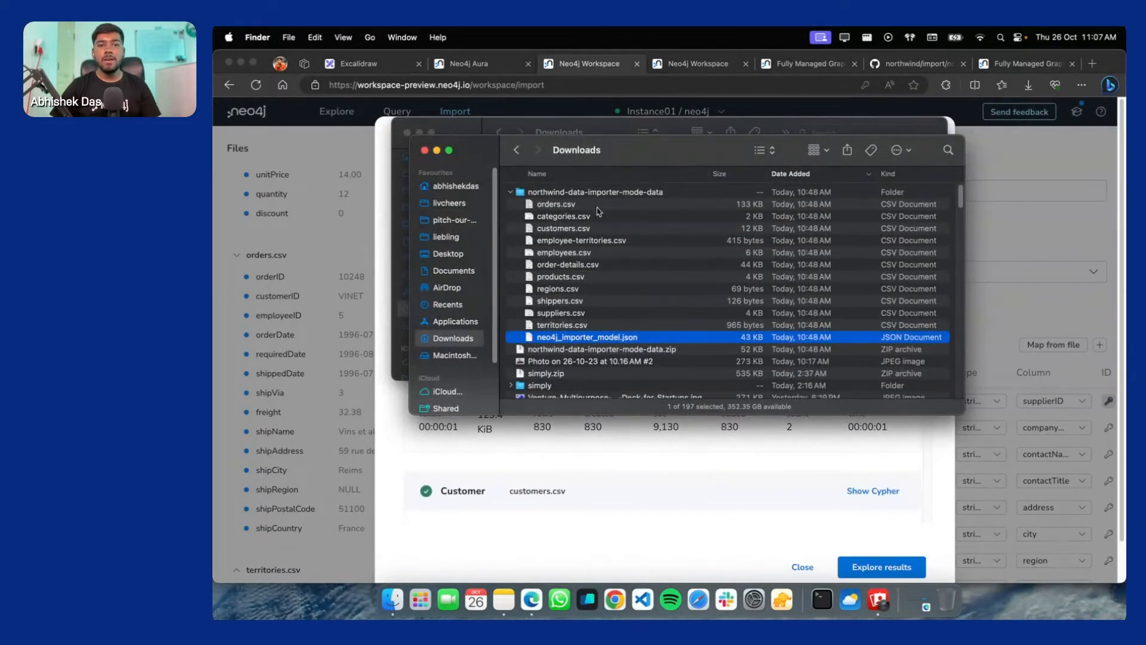
{"action": "left_click", "coordinate": [561, 205]}
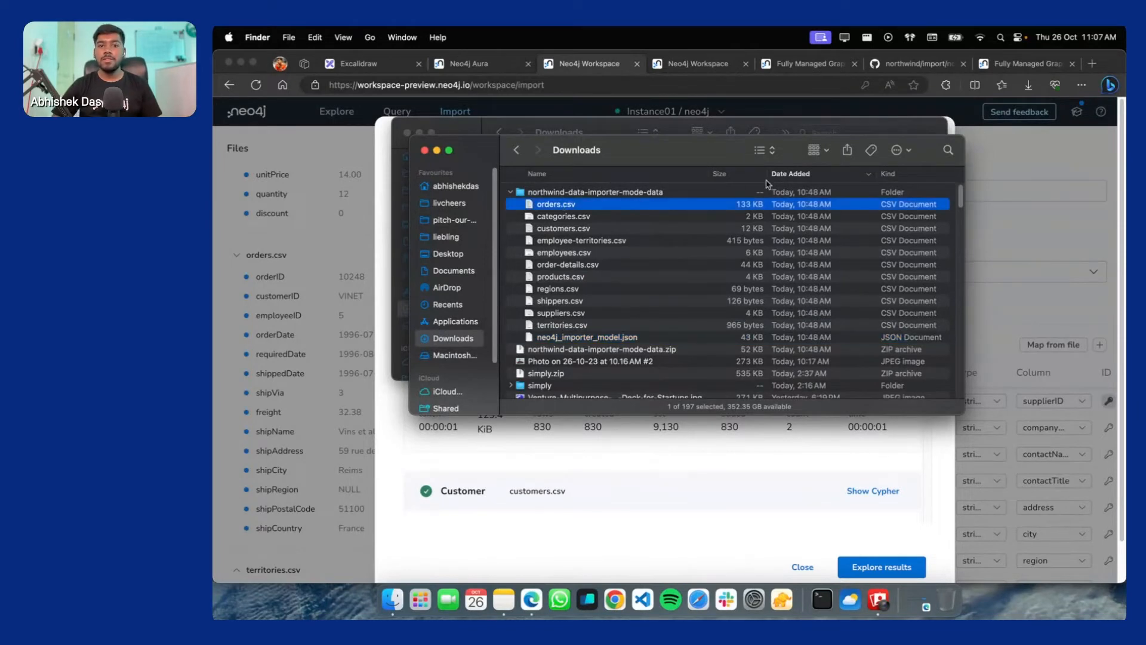
{"action": "key", "text": "space"}
{"action": "scroll", "coordinate": [657, 219], "scroll_direction": "down", "scroll_amount": 3}
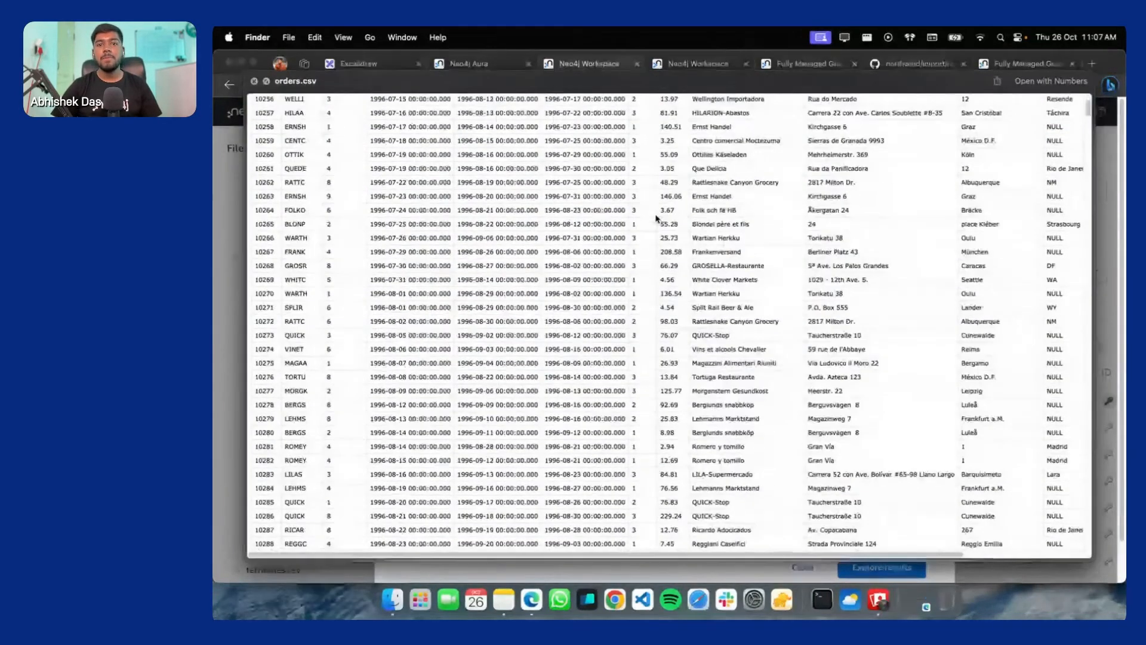
{"action": "scroll", "coordinate": [656, 218], "scroll_direction": "up", "scroll_amount": 3}
{"action": "scroll", "coordinate": [809, 185], "scroll_direction": "right", "scroll_amount": 5}
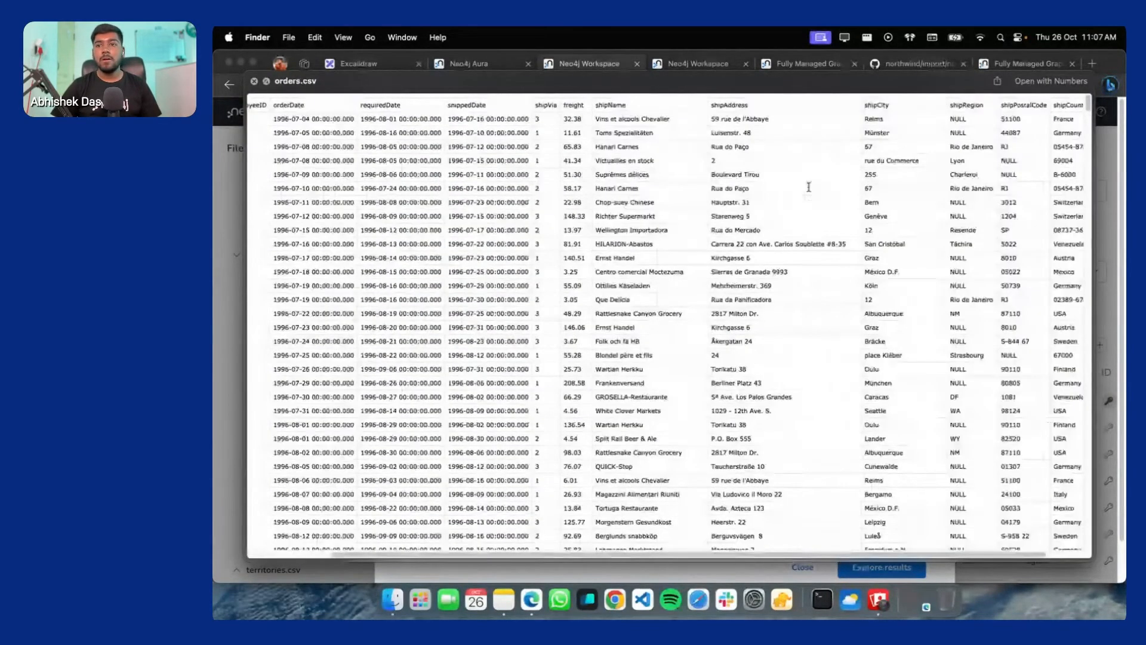
{"action": "scroll", "coordinate": [747, 203], "scroll_direction": "left", "scroll_amount": 5}
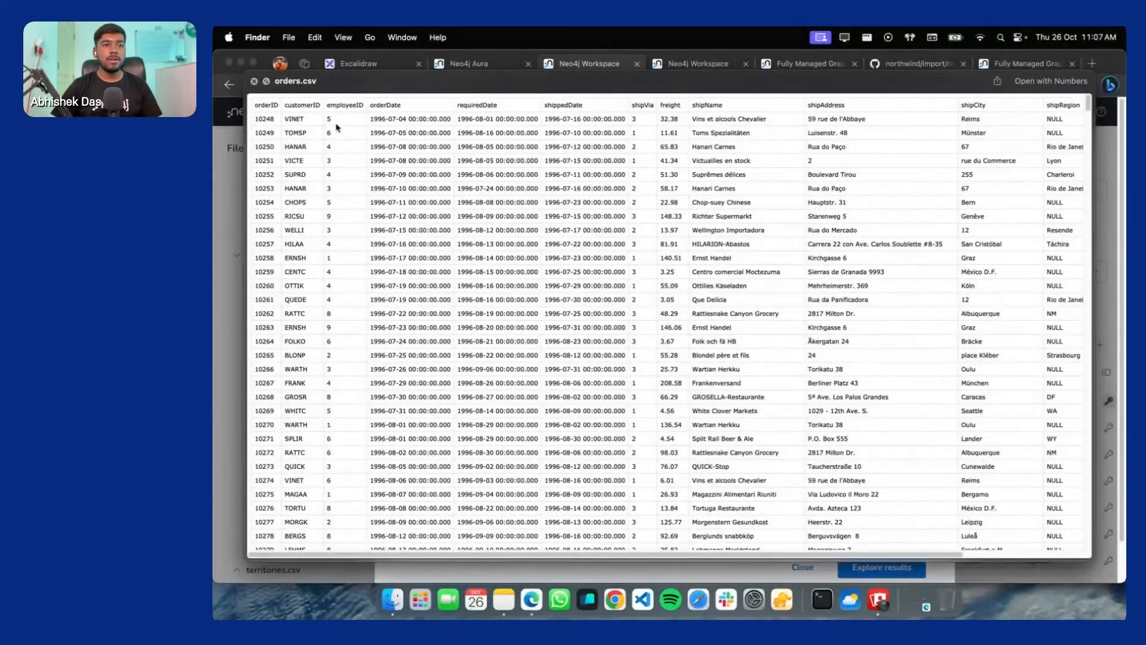
{"action": "scroll", "coordinate": [337, 127], "scroll_direction": "down", "scroll_amount": 10}
{"action": "scroll", "coordinate": [292, 160], "scroll_direction": "up", "scroll_amount": 15}
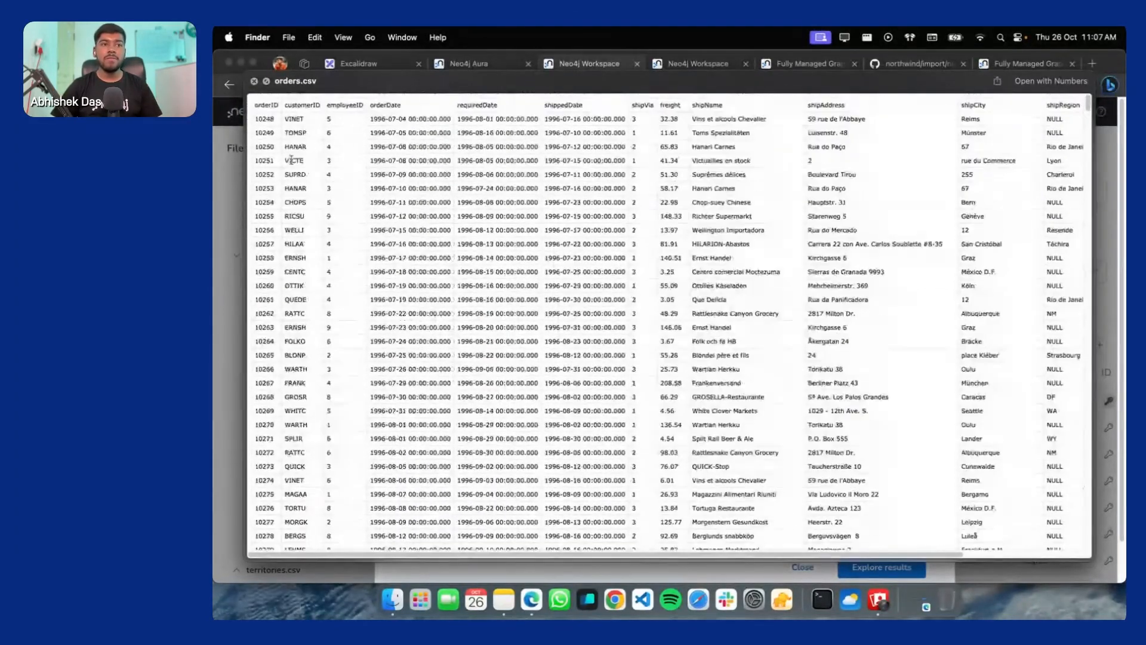
Select the orderID/customerID headers and rows through order 10256, then close the preview
{"action": "mouse_move", "coordinate": [255, 105]}
{"action": "left_mouse_down"}
{"action": "mouse_move", "coordinate": [304, 109]}
{"action": "mouse_move", "coordinate": [274, 107]}
{"action": "left_mouse_up"}
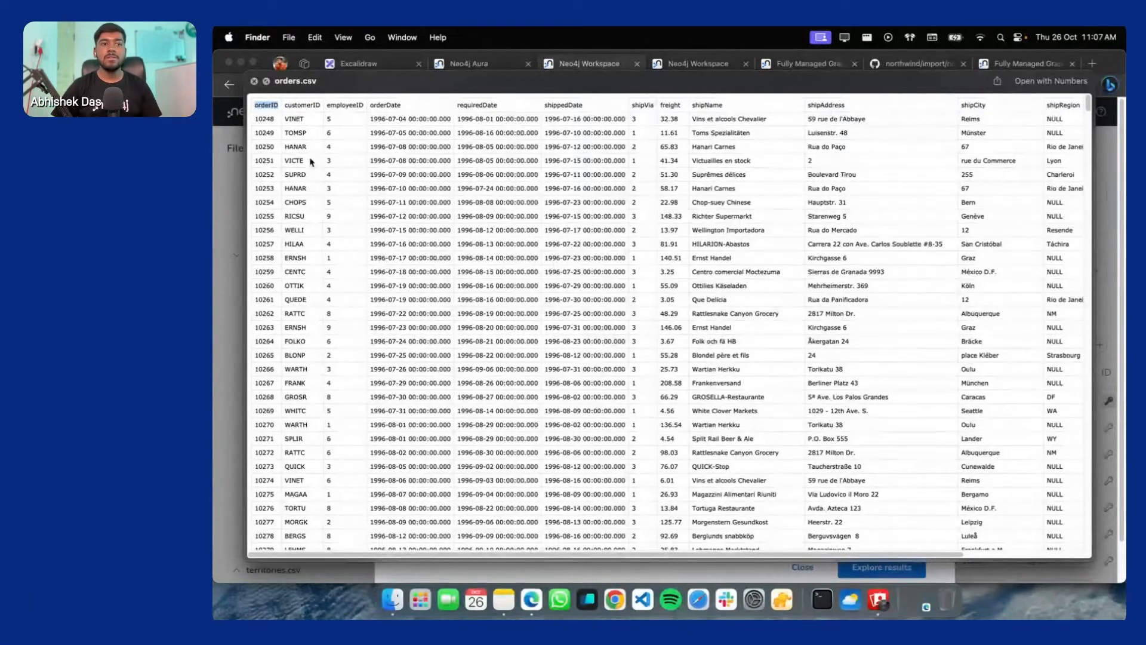
{"action": "left_click_drag", "start_coordinate": [257, 116], "coordinate": [275, 174]}
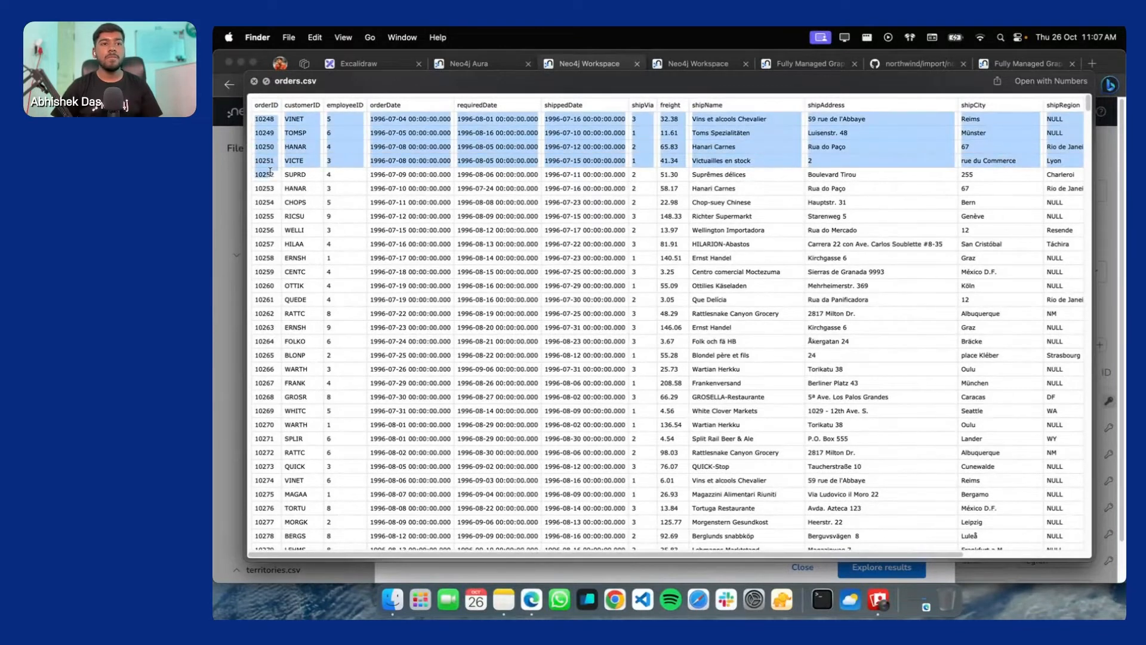
{"action": "left_click", "coordinate": [267, 173]}
{"action": "left_click_drag", "start_coordinate": [276, 232], "coordinate": [242, 143]}
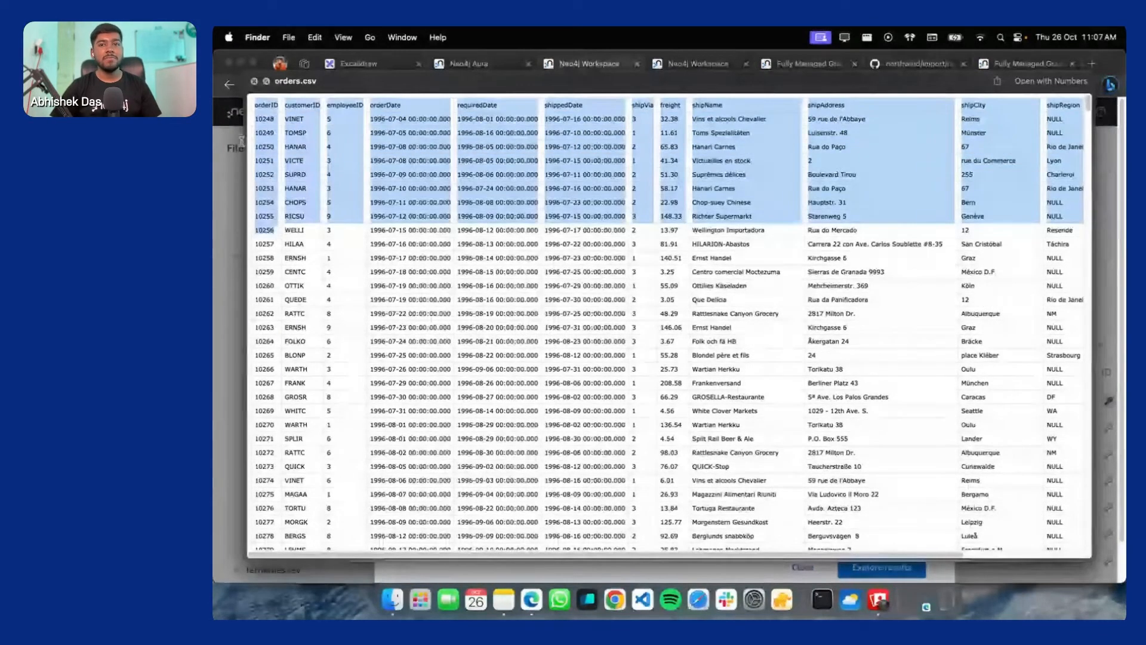
{"action": "key", "text": "space"}
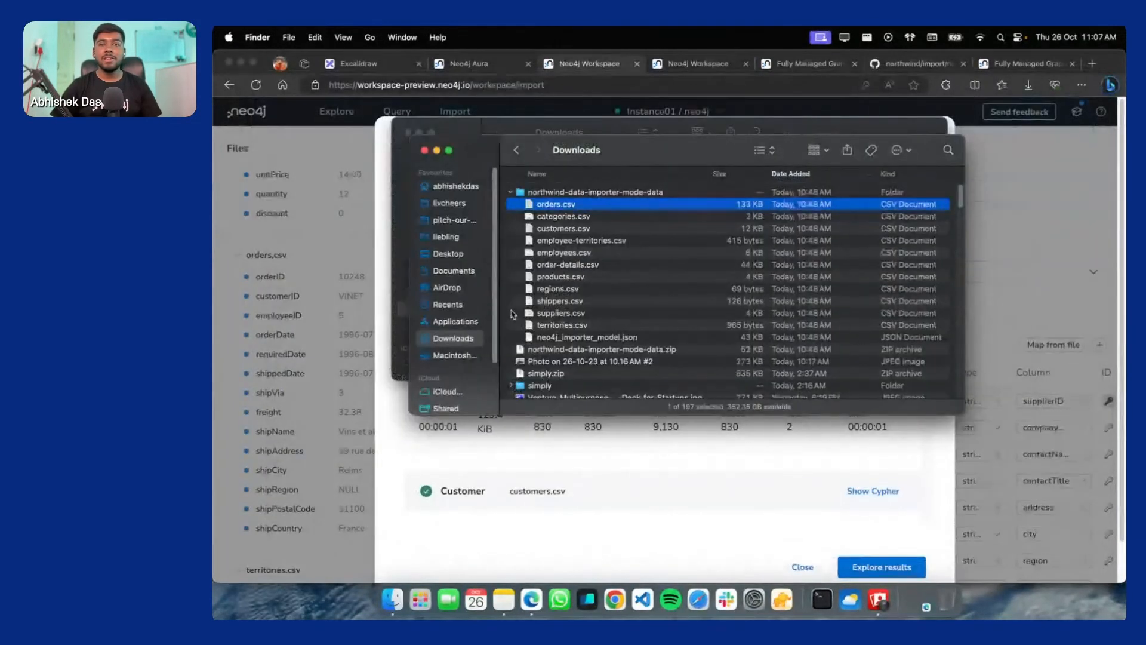
From the import results, open Explore and fill the graph search with 'Show me a graph'
{"action": "left_click", "coordinate": [525, 476]}
{"action": "scroll", "coordinate": [662, 418], "scroll_direction": "down", "scroll_amount": 3}
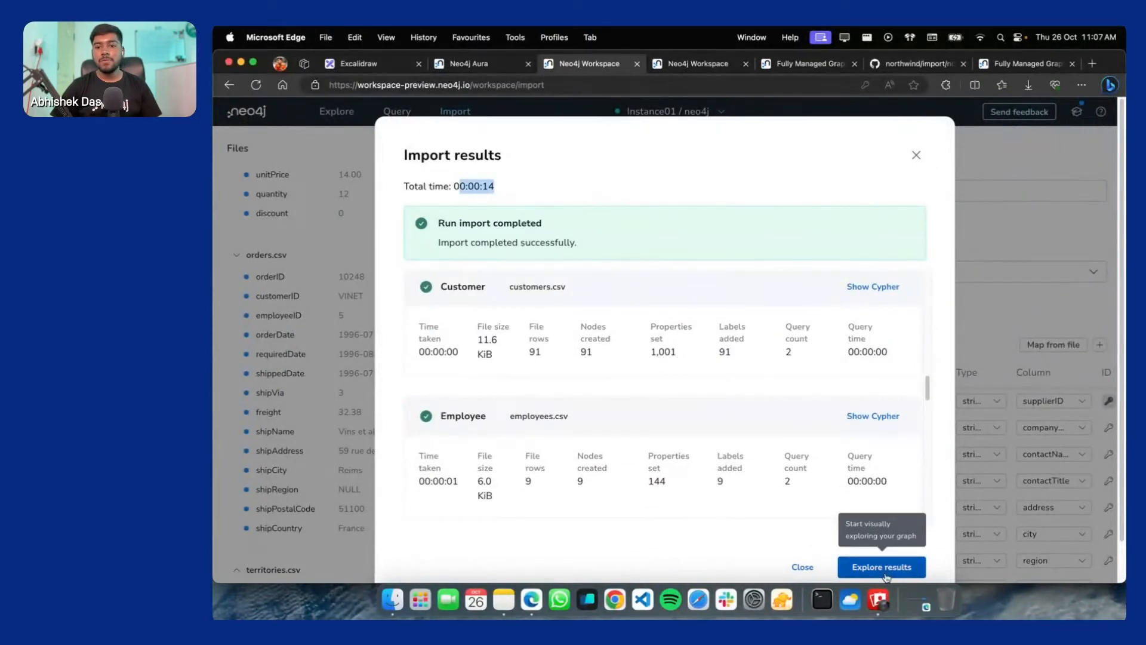
{"action": "left_click", "coordinate": [887, 572]}
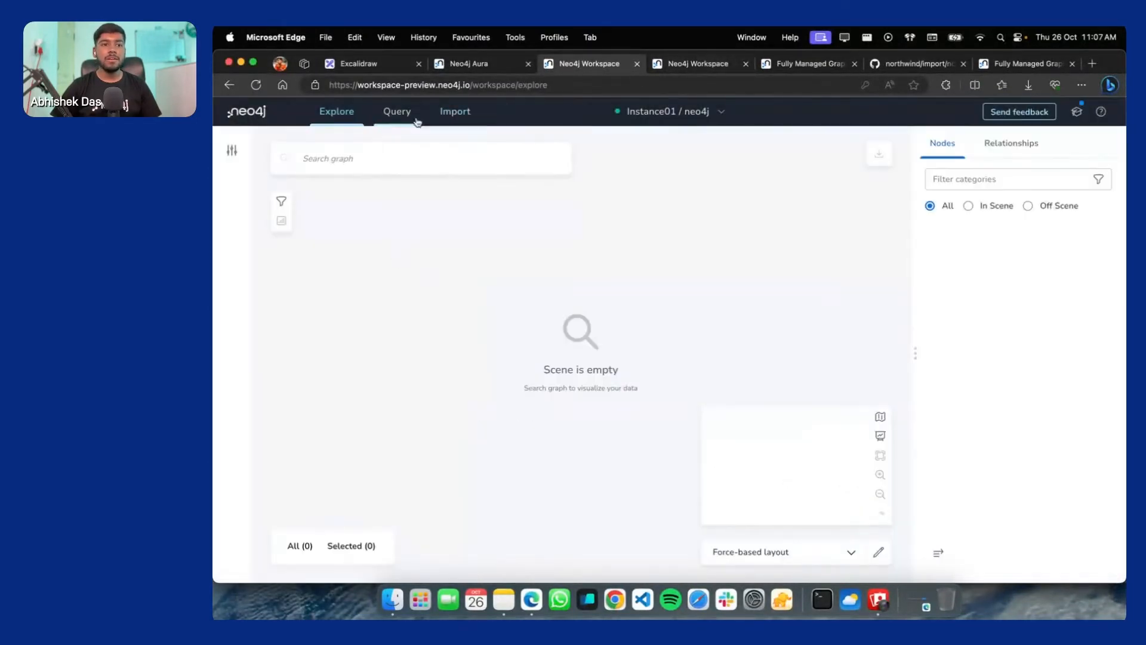
{"action": "left_click", "coordinate": [350, 168]}
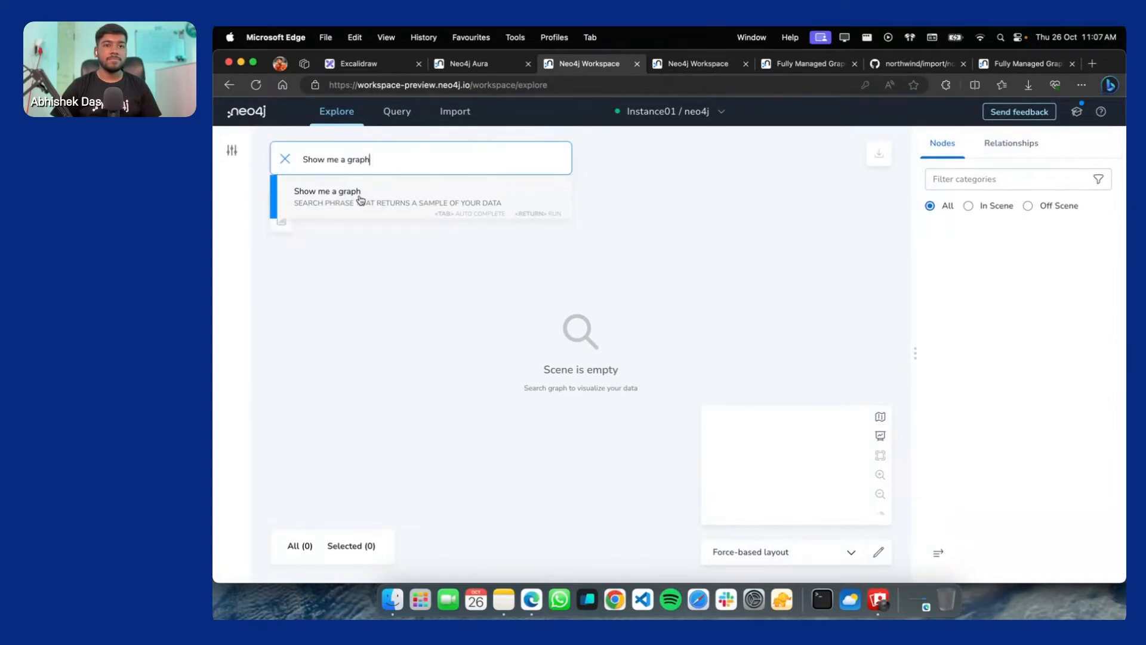
Run the 'Show me a graph' search, then select a node and an IN_REGION relationship
{"action": "left_click", "coordinate": [402, 204]}
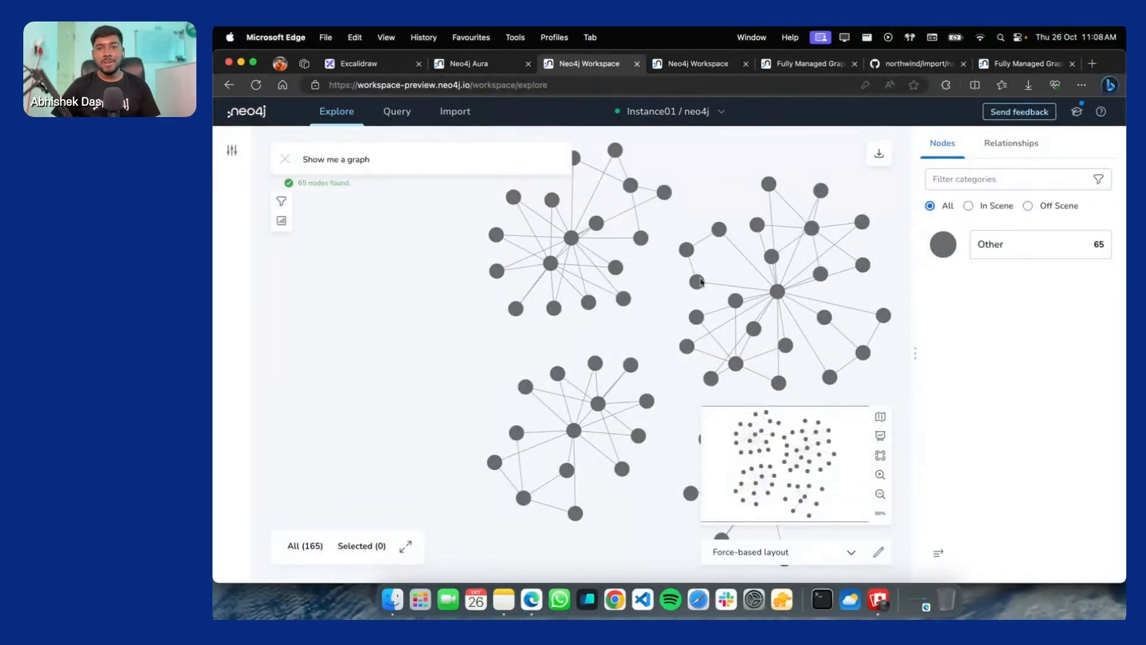
{"action": "left_click", "coordinate": [643, 238]}
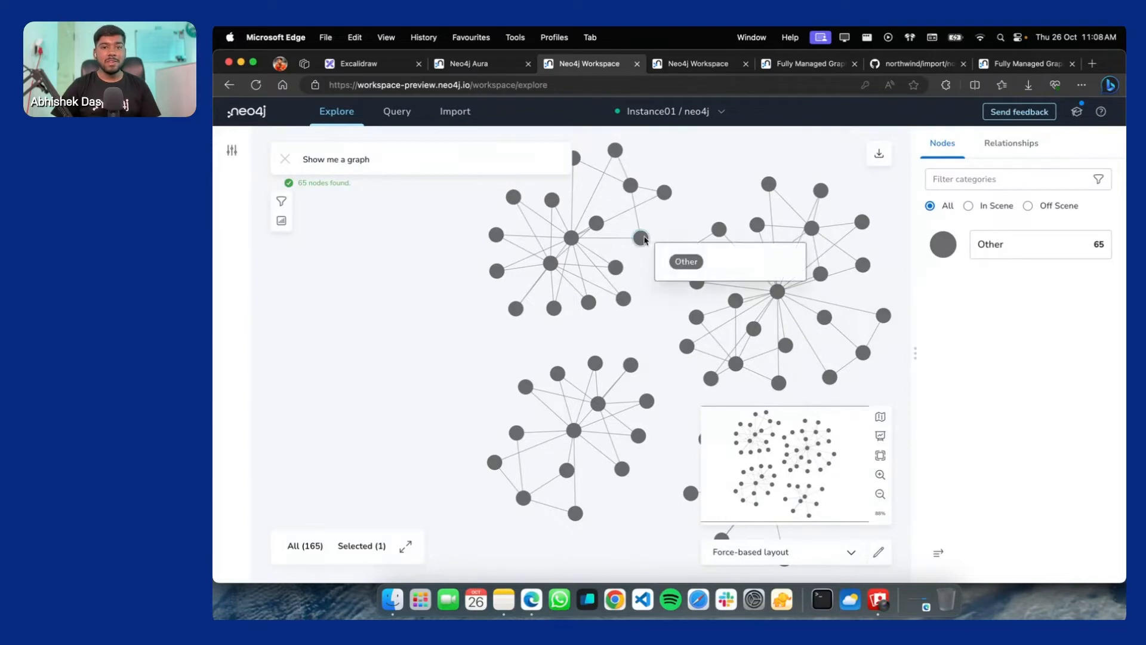
{"action": "left_click", "coordinate": [374, 154]}
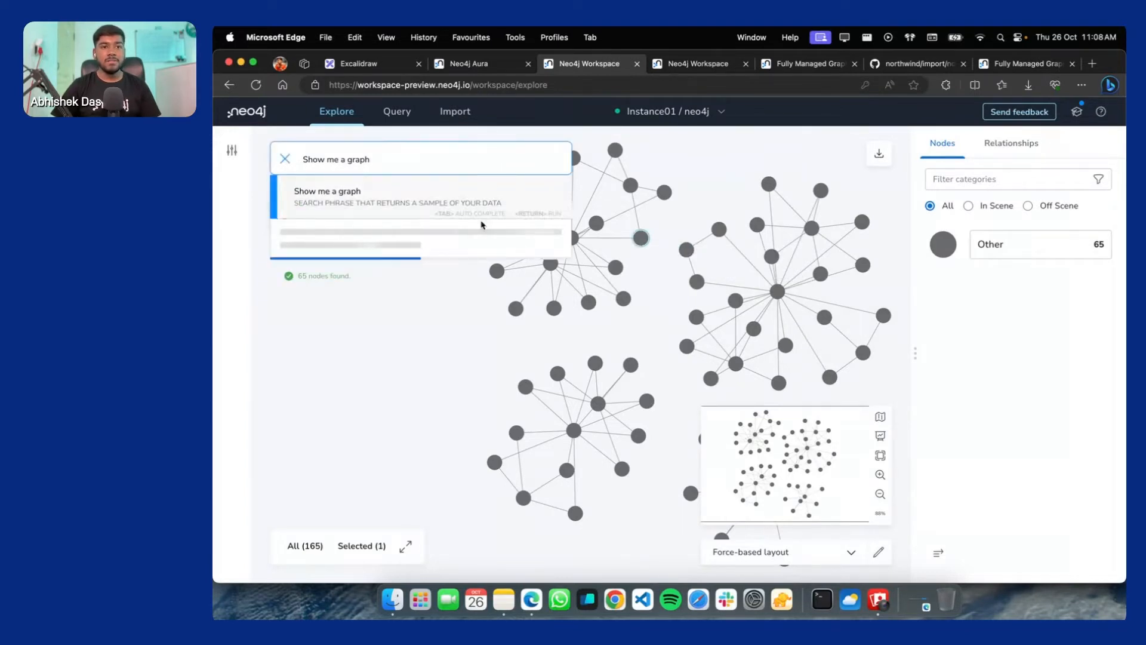
{"action": "left_click", "coordinate": [381, 329]}
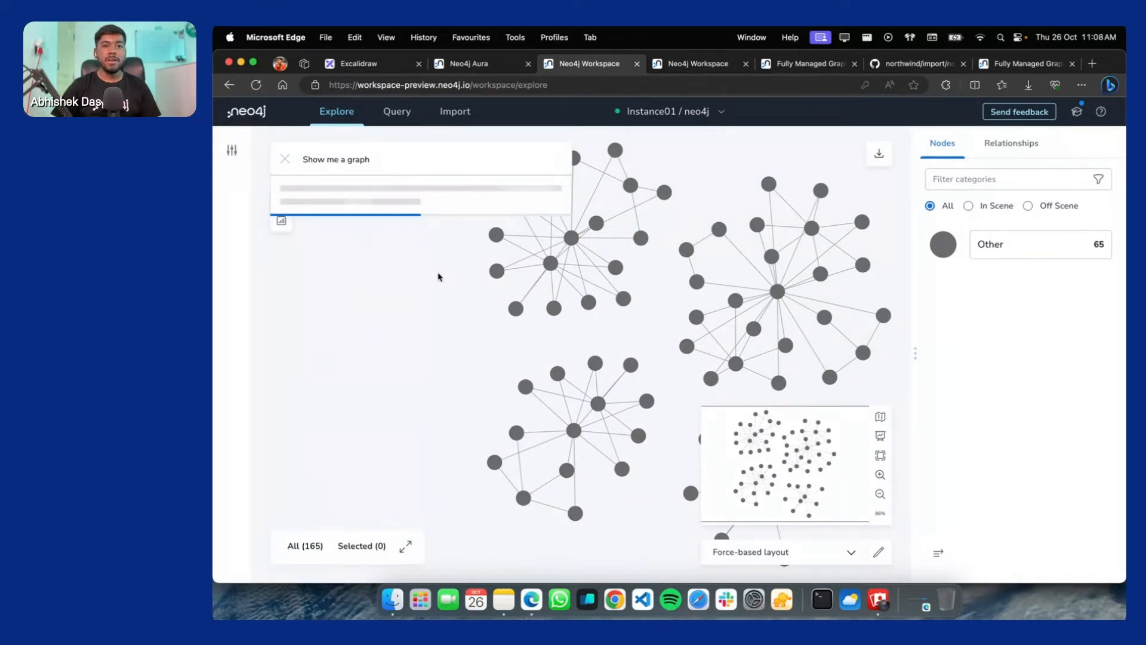
{"action": "left_click", "coordinate": [739, 341]}
Zoom in on nodes 1099, 12 and 6, select node 1096, then zoom back out
{"action": "left_click", "coordinate": [788, 463]}
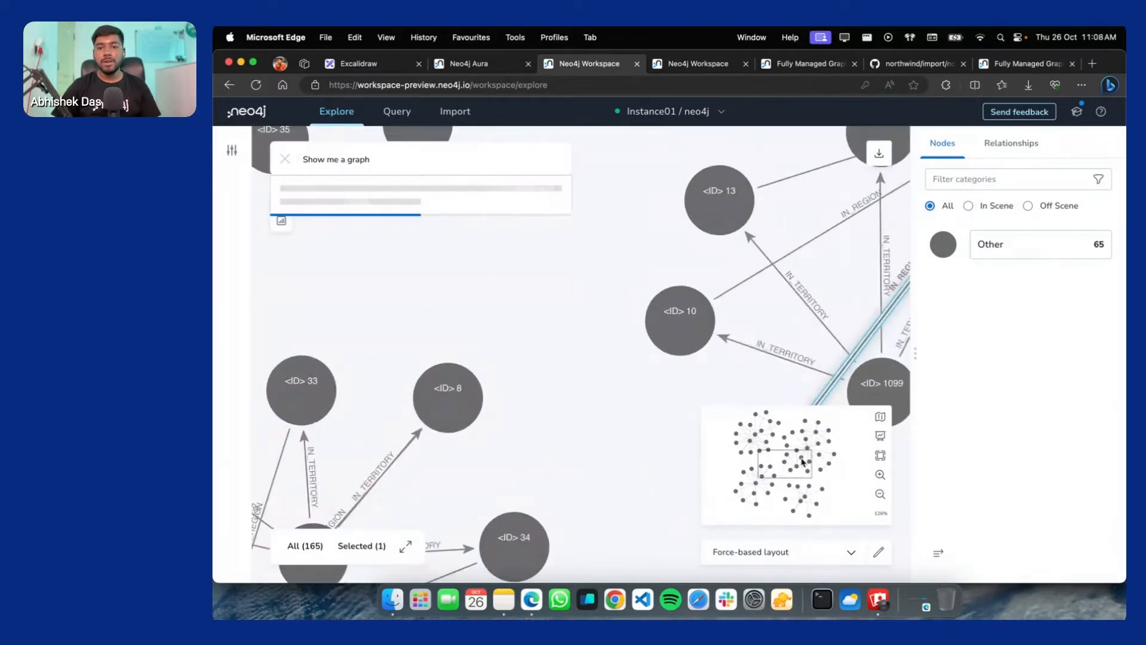
{"action": "scroll", "coordinate": [771, 335], "scroll_direction": "up", "scroll_amount": 3}
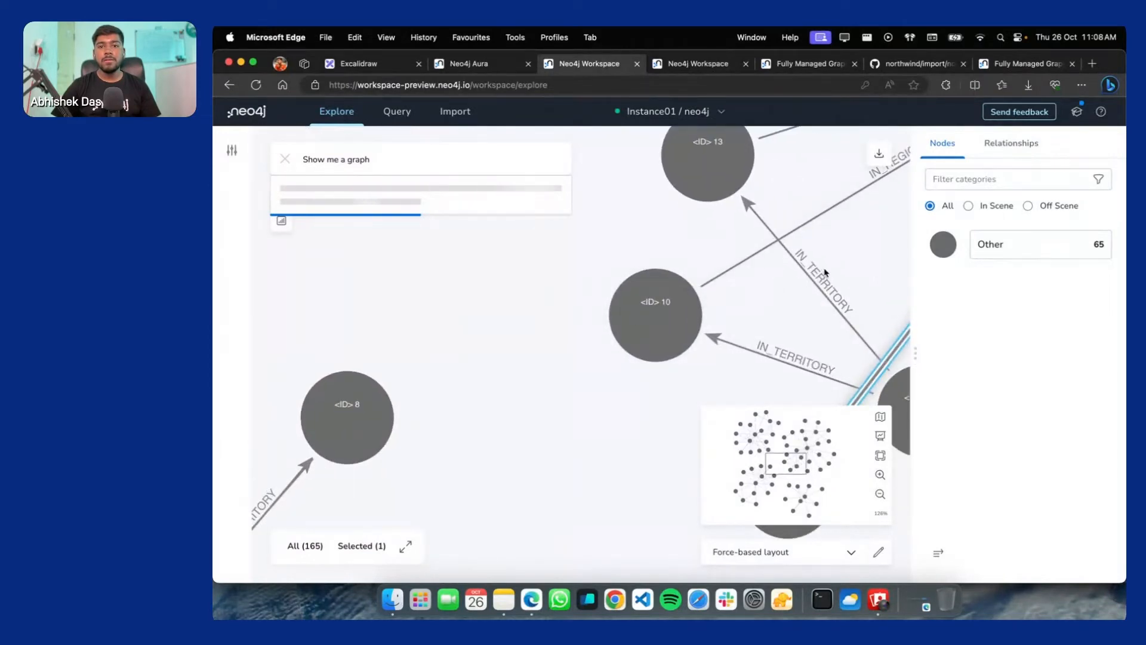
{"action": "left_click_drag", "start_coordinate": [824, 270], "coordinate": [509, 303]}
{"action": "scroll", "coordinate": [762, 224], "scroll_direction": "down", "scroll_amount": 3}
{"action": "scroll", "coordinate": [762, 223], "scroll_direction": "down", "scroll_amount": 5}
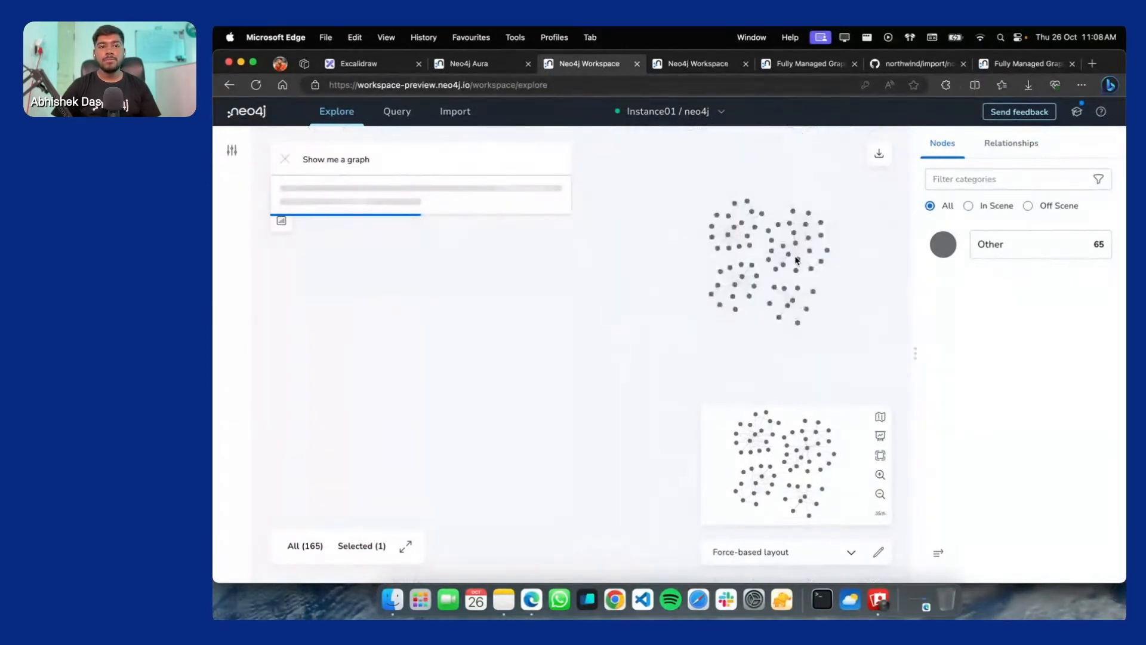
{"action": "scroll", "coordinate": [800, 233], "scroll_direction": "up", "scroll_amount": 3}
{"action": "scroll", "coordinate": [788, 256], "scroll_direction": "up", "scroll_amount": 8}
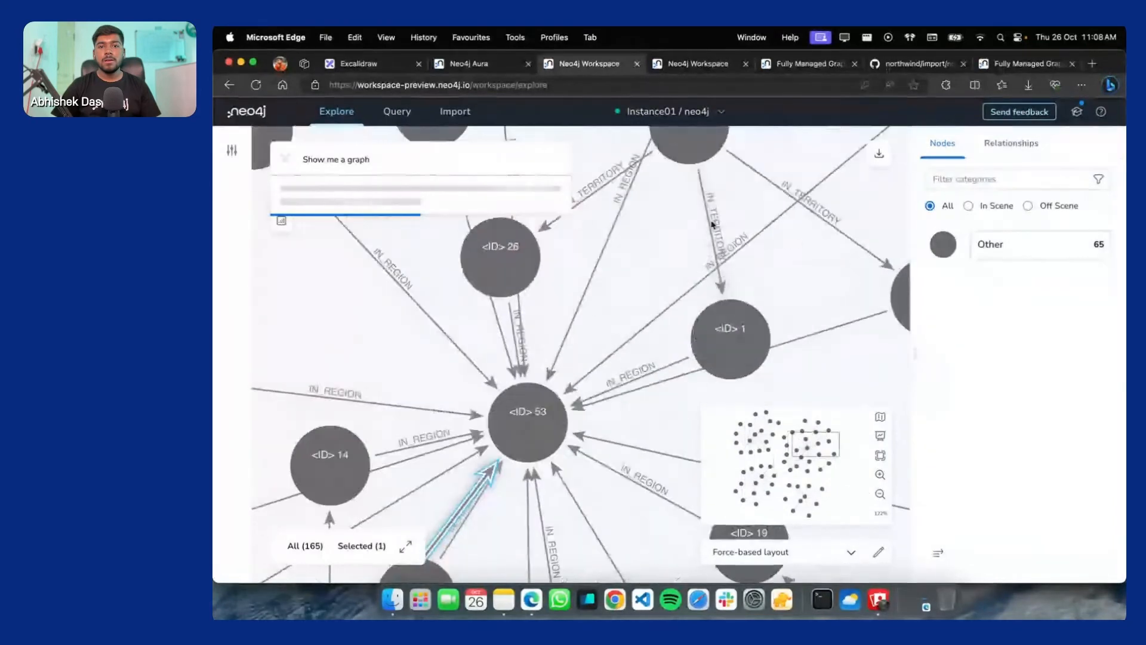
{"action": "left_click_drag", "start_coordinate": [698, 298], "coordinate": [691, 358]}
{"action": "left_click", "coordinate": [635, 243]}
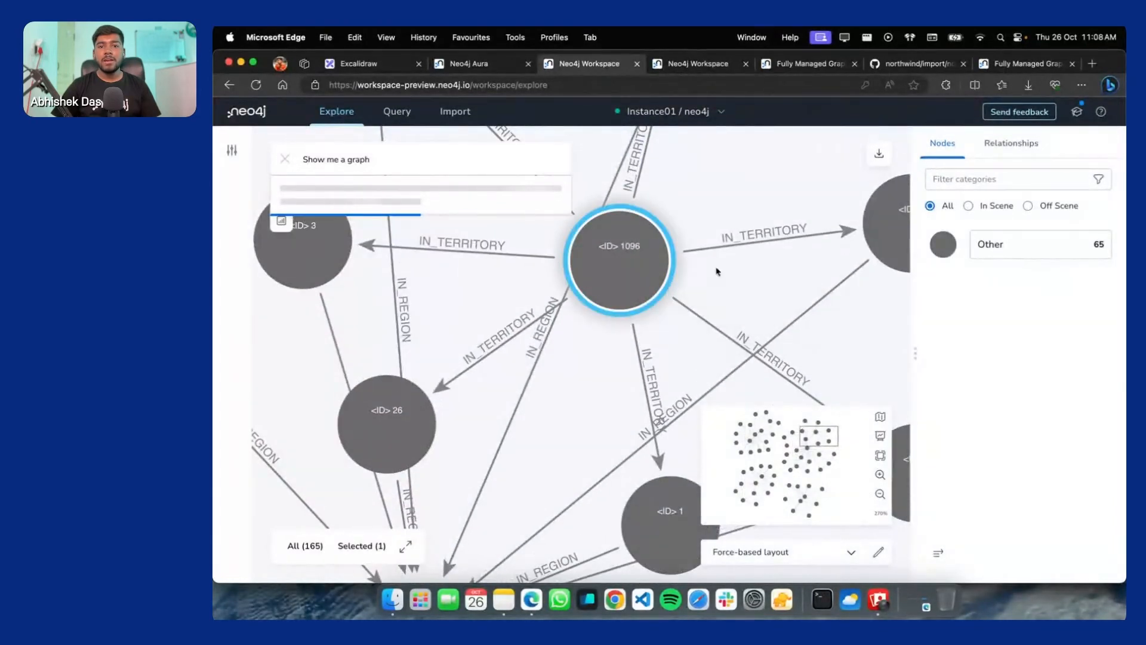
{"action": "scroll", "coordinate": [639, 274], "scroll_direction": "down", "scroll_amount": 10}
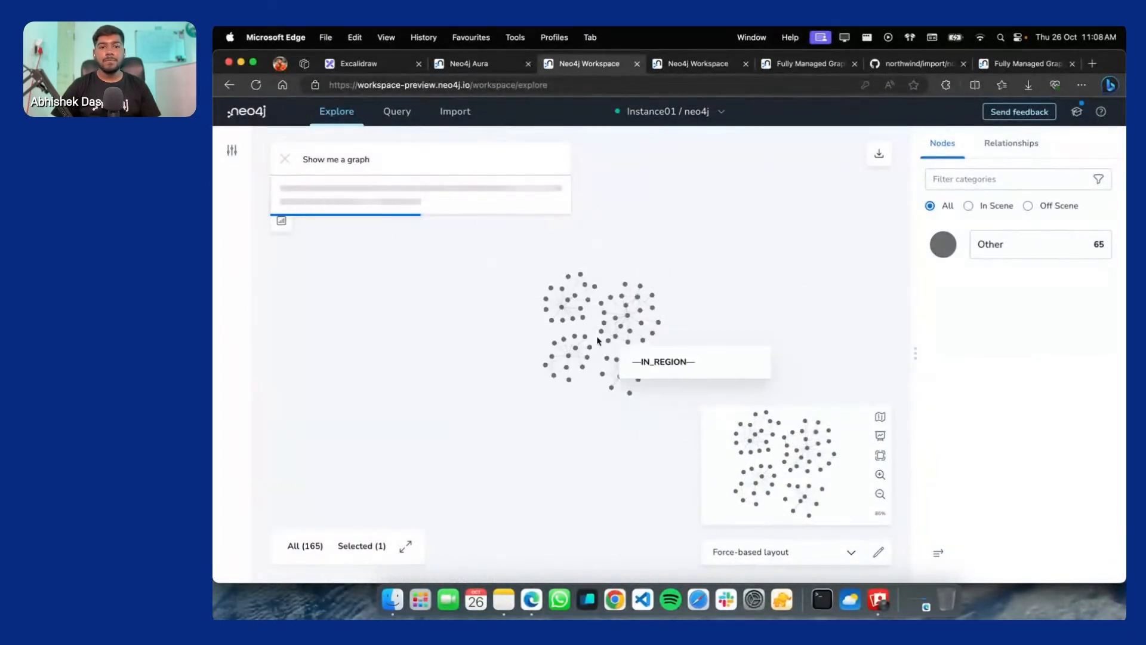
{"action": "scroll", "coordinate": [587, 316], "scroll_direction": "up", "scroll_amount": 4}
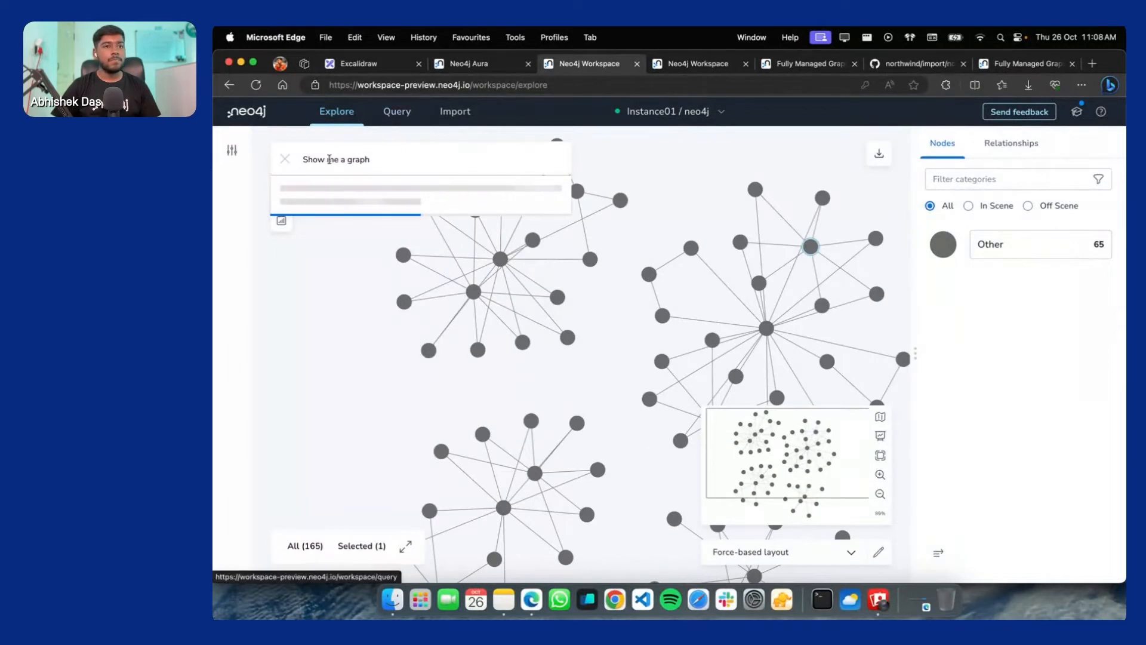
Try the 'of products' search, pick the Customer suggestion, then switch to the Query page
{"action": "left_click", "coordinate": [417, 157]}
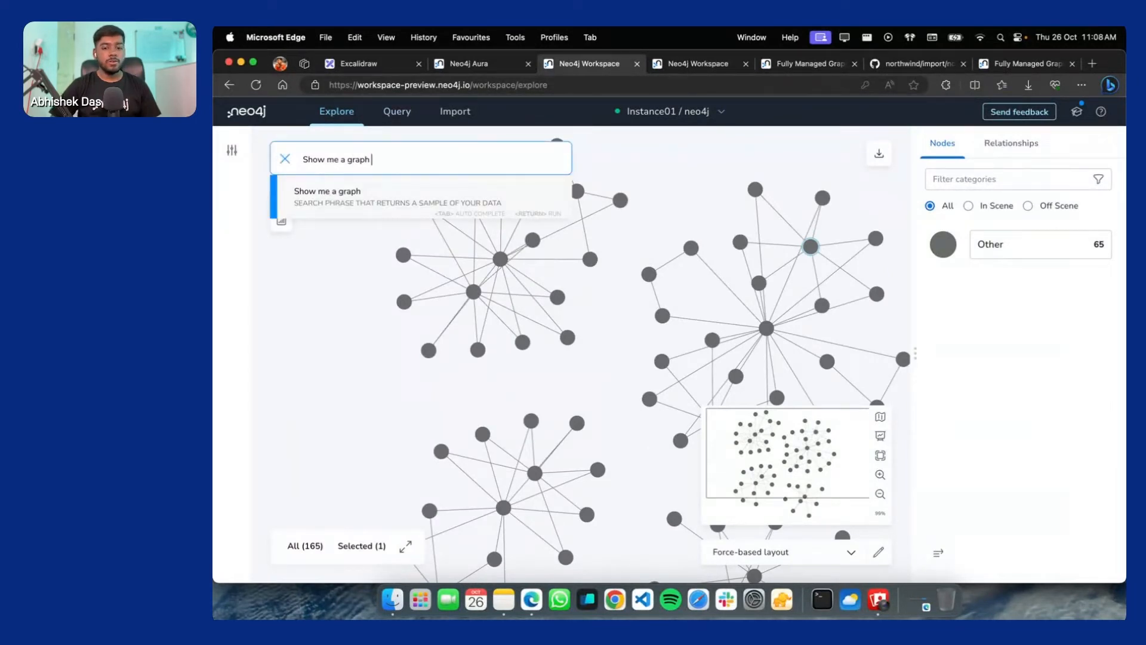
{"action": "type", "text": "of"}
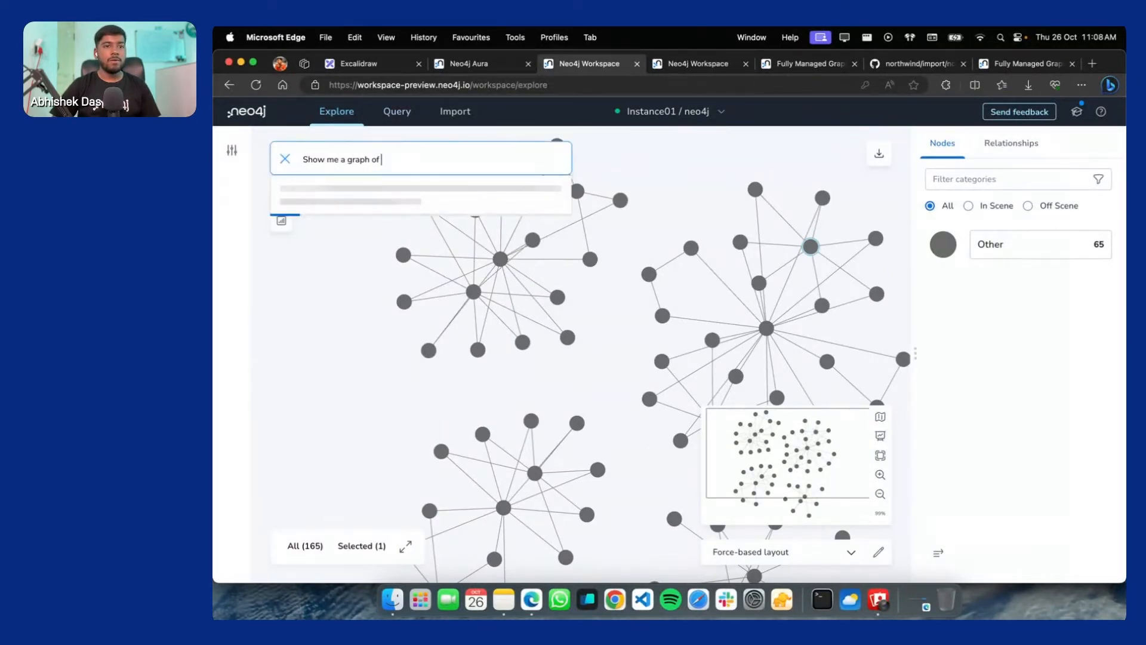
{"action": "type", "text": " pro"}
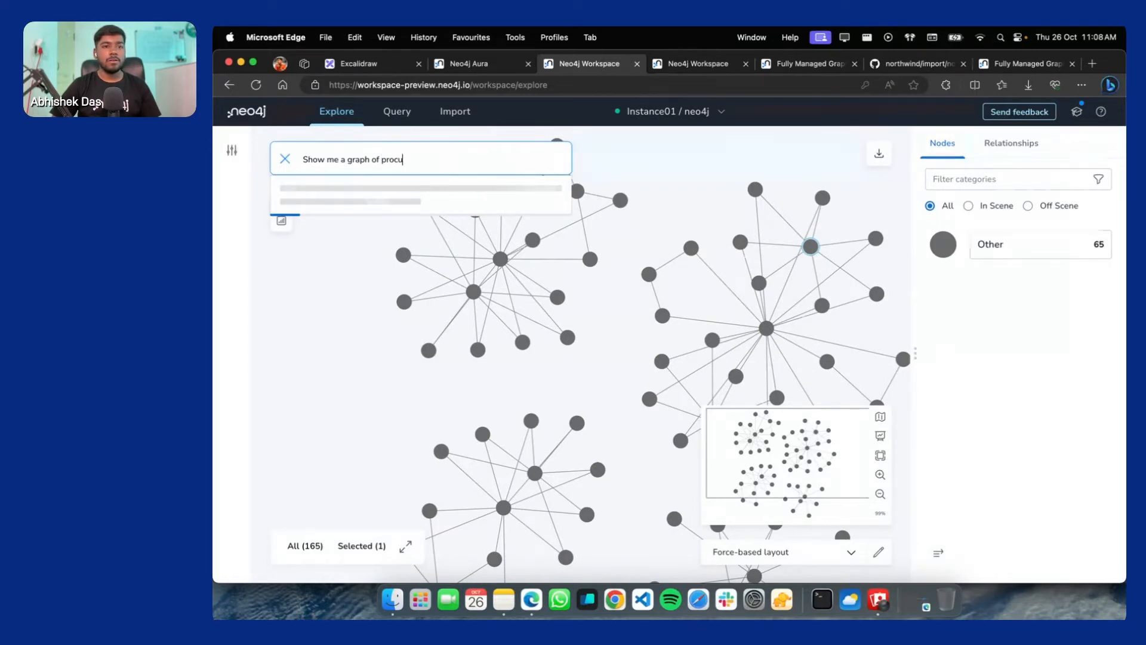
{"action": "type", "text": "ducts"}
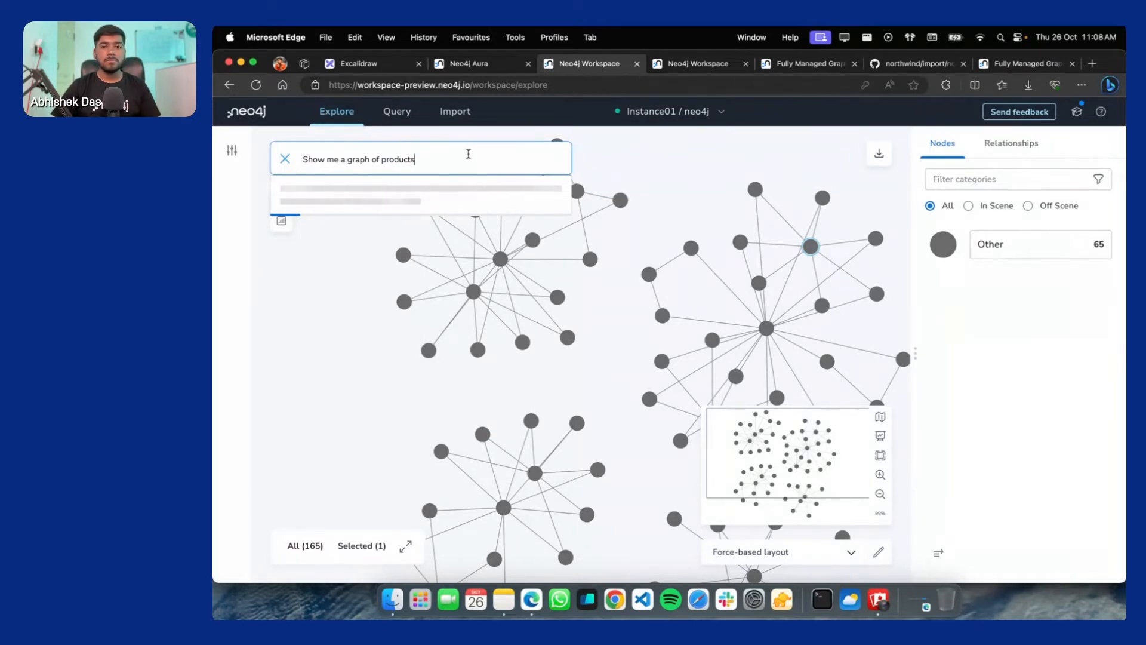
{"action": "left_click", "coordinate": [285, 161]}
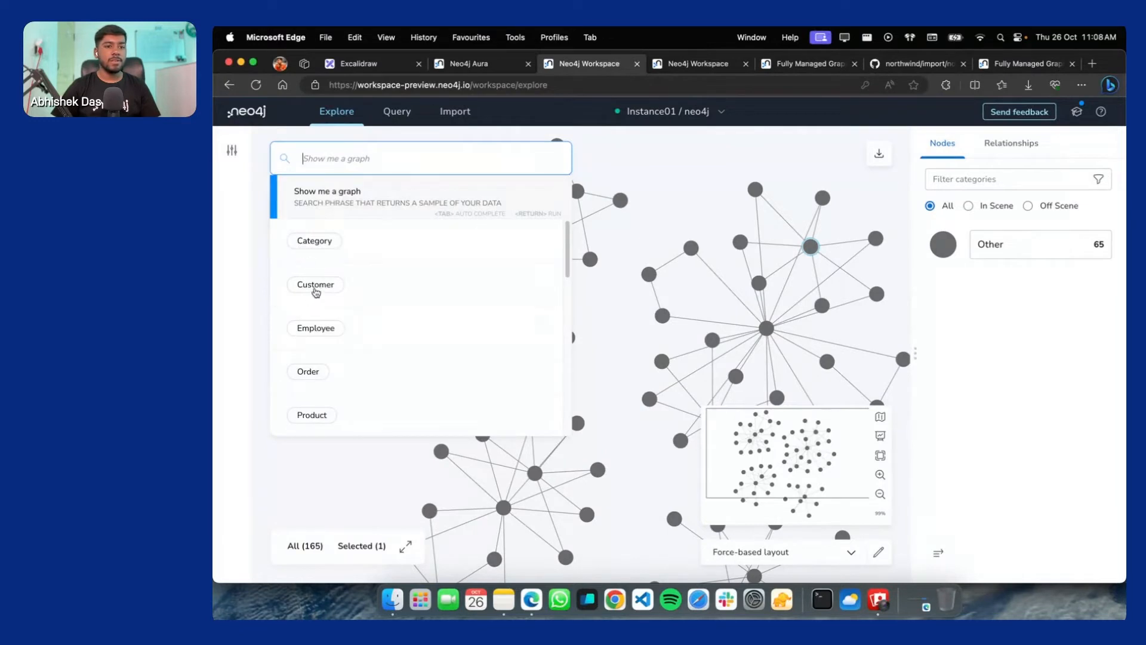
{"action": "left_click", "coordinate": [312, 289]}
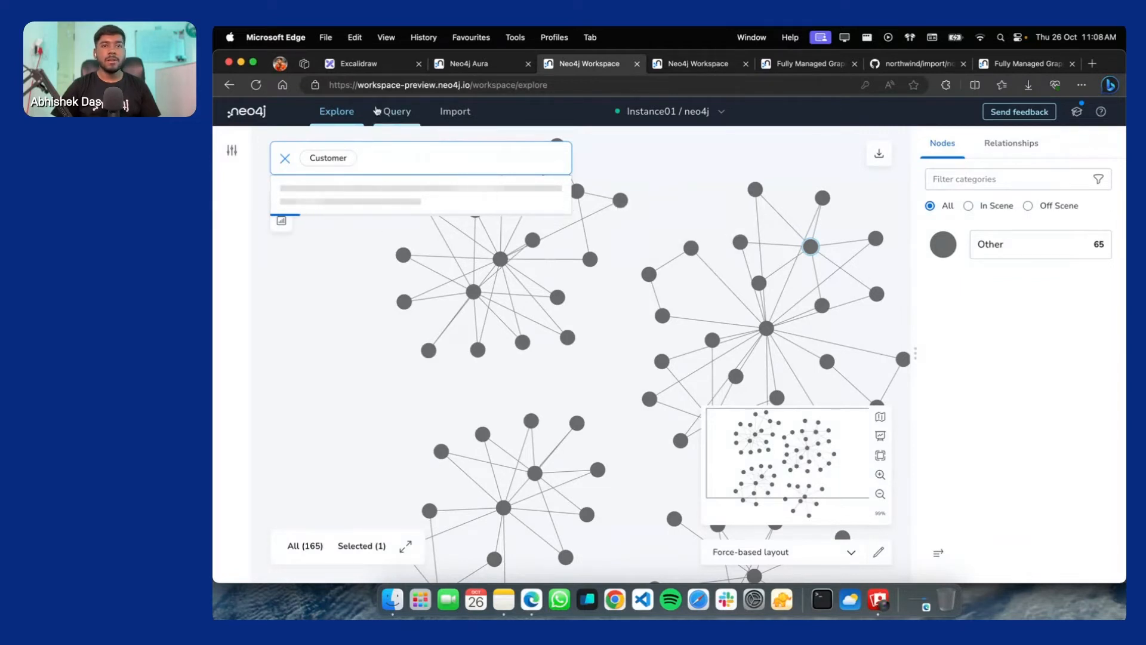
{"action": "left_click", "coordinate": [397, 112]}
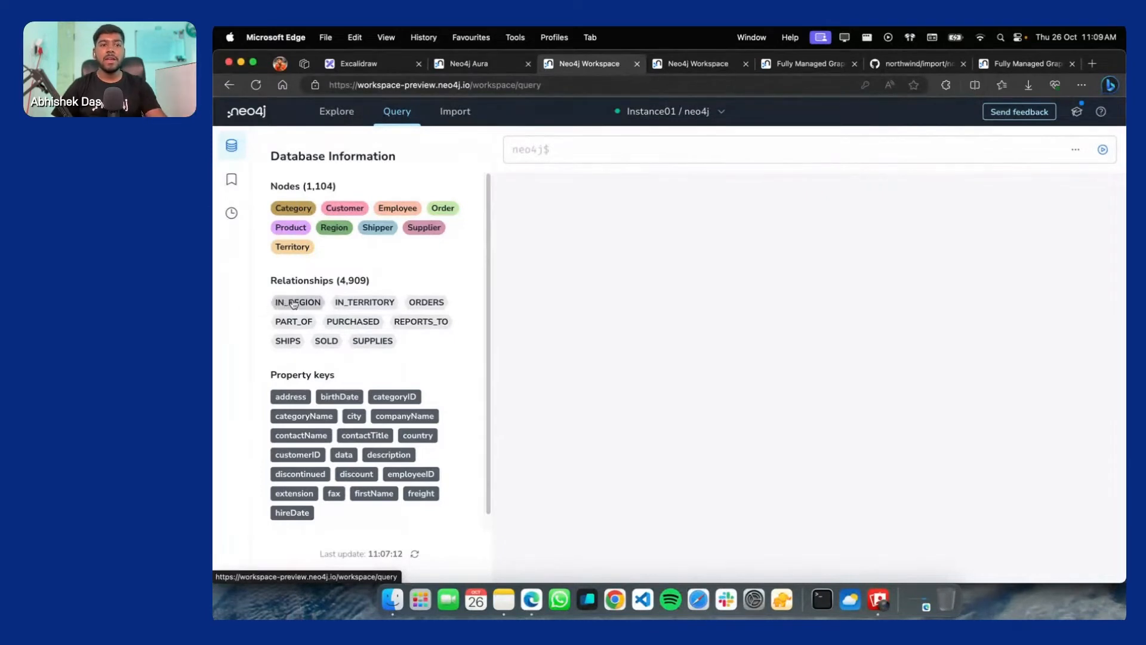
Scroll the Database Information panel, then return to the Import page's Northwind model
{"action": "scroll", "coordinate": [334, 281], "scroll_direction": "down", "scroll_amount": 1}
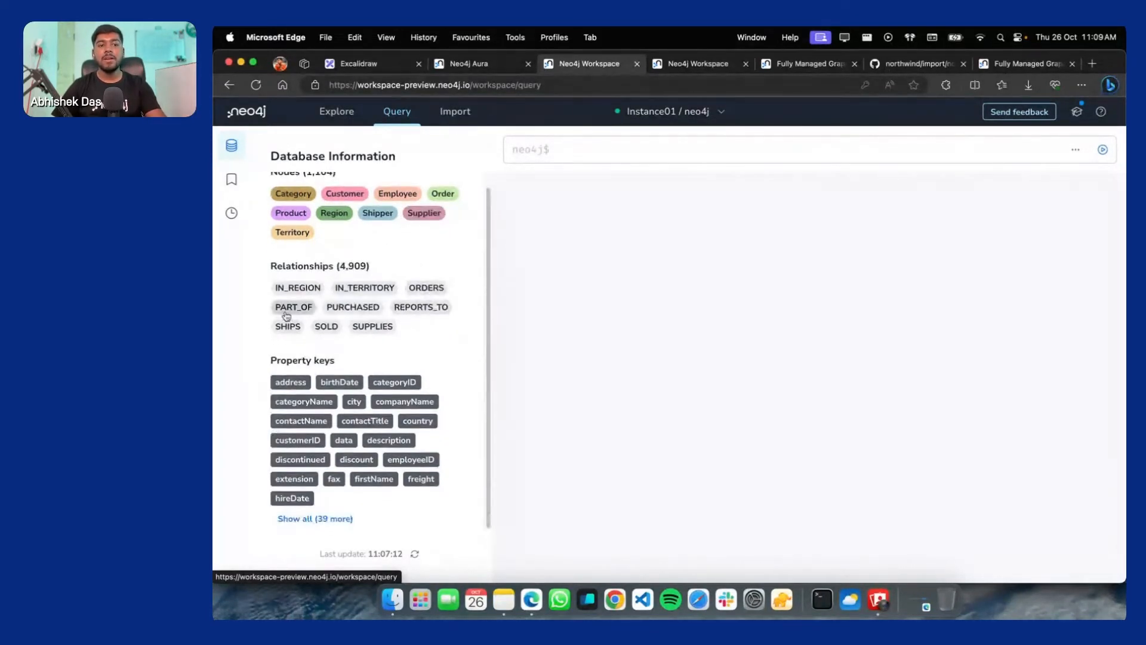
{"action": "scroll", "coordinate": [296, 251], "scroll_direction": "up", "scroll_amount": 1}
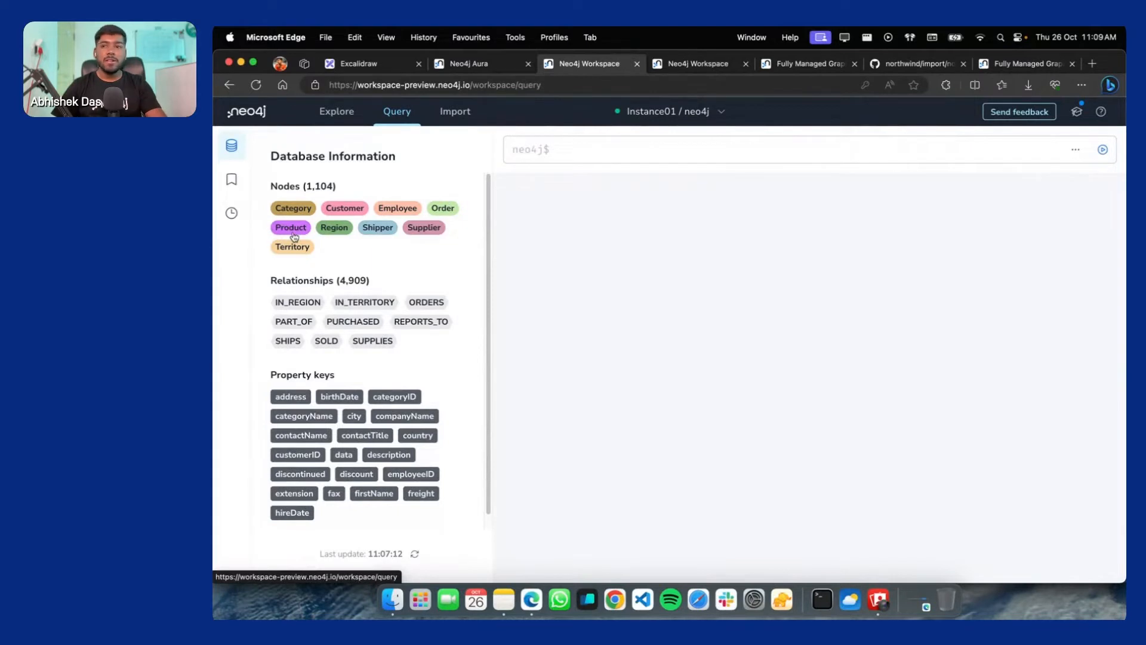
{"action": "left_click", "coordinate": [476, 112]}
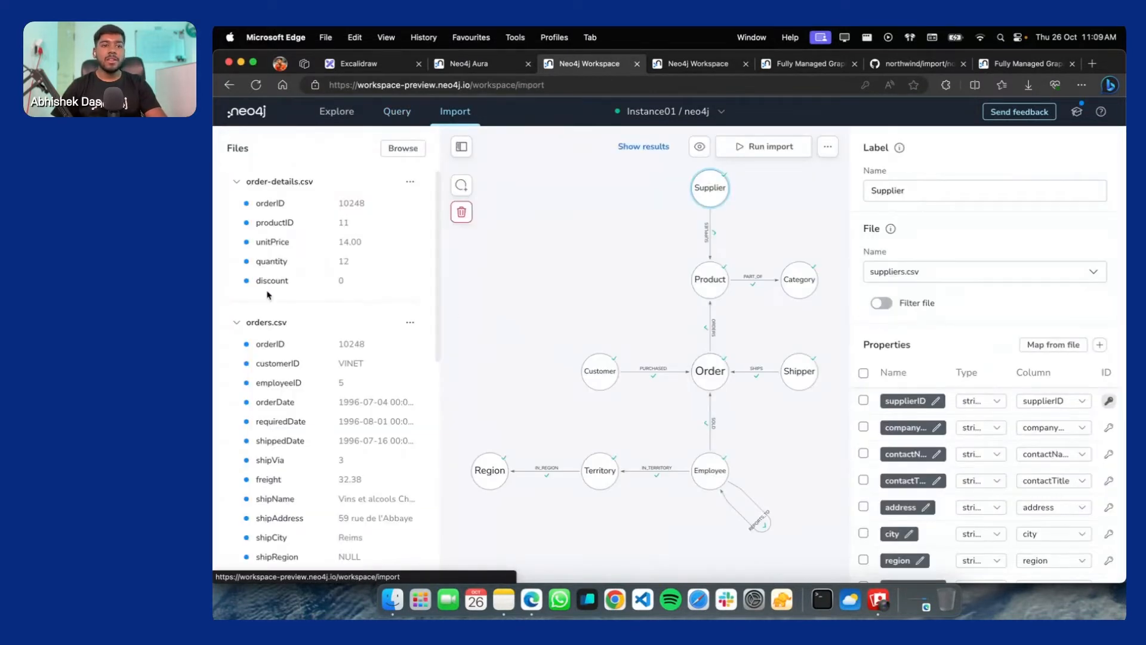
Scroll the Files panel and go back to the Query page listing 1,104 nodes
{"action": "scroll", "coordinate": [275, 323], "scroll_direction": "down", "scroll_amount": 5}
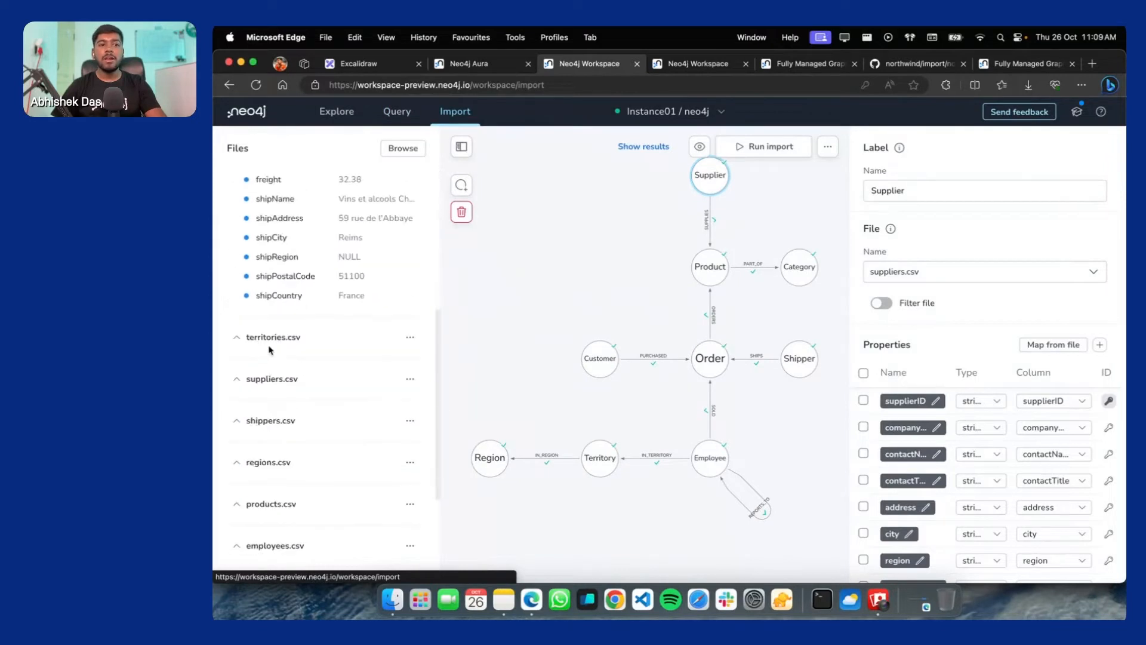
{"action": "scroll", "coordinate": [284, 439], "scroll_direction": "down", "scroll_amount": 5}
{"action": "scroll", "coordinate": [306, 388], "scroll_direction": "up", "scroll_amount": 6}
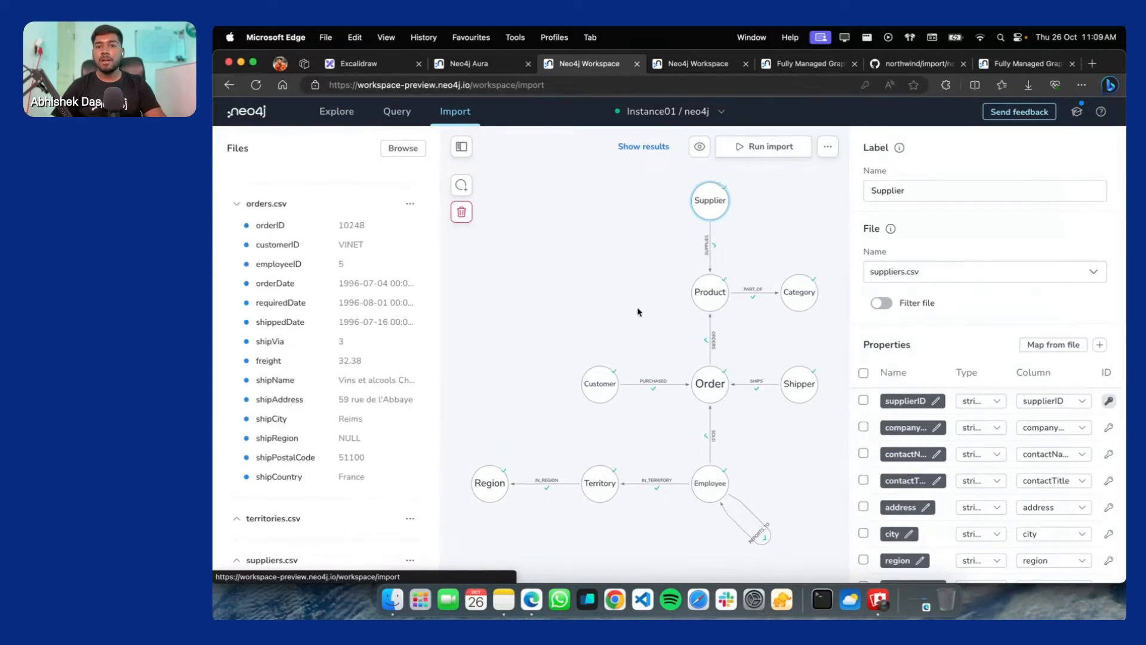
{"action": "left_click", "coordinate": [397, 112]}
{"action": "left_click", "coordinate": [693, 115]}
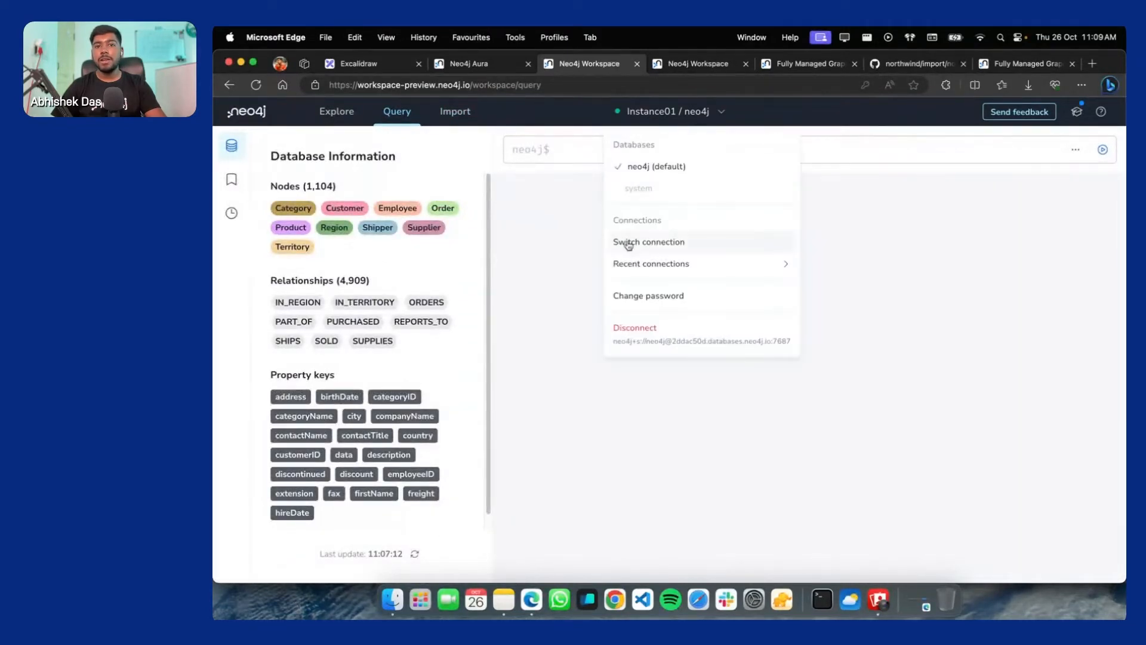
{"action": "left_click", "coordinate": [698, 63]}
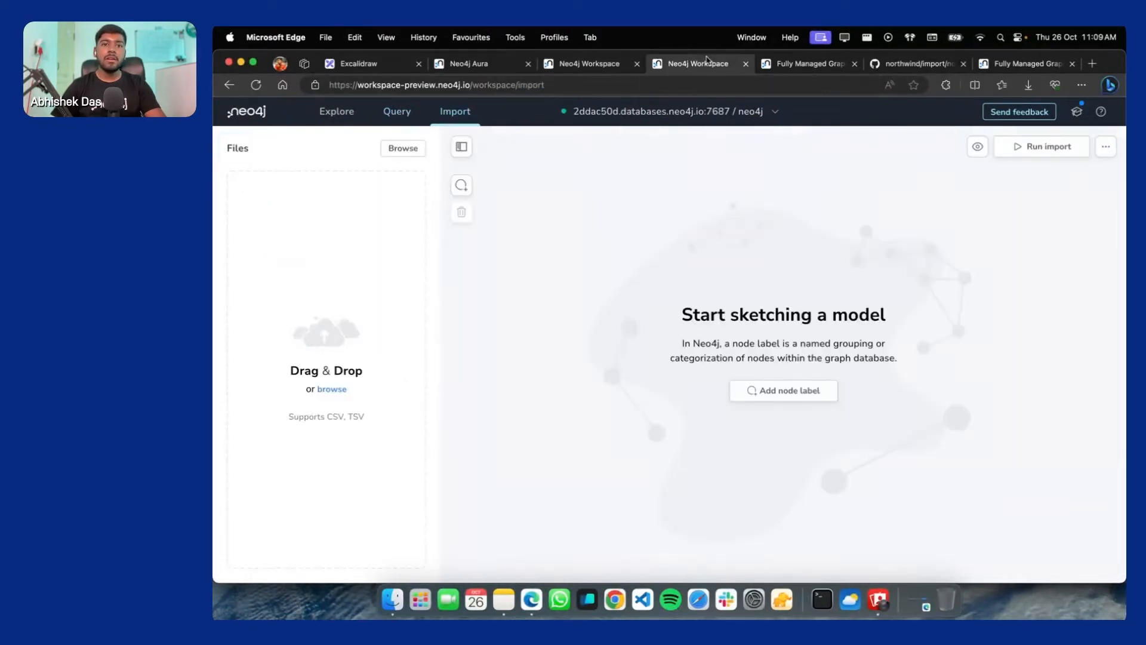
{"action": "left_click", "coordinate": [814, 67]}
{"action": "scroll", "coordinate": [788, 289], "scroll_direction": "down", "scroll_amount": 2}
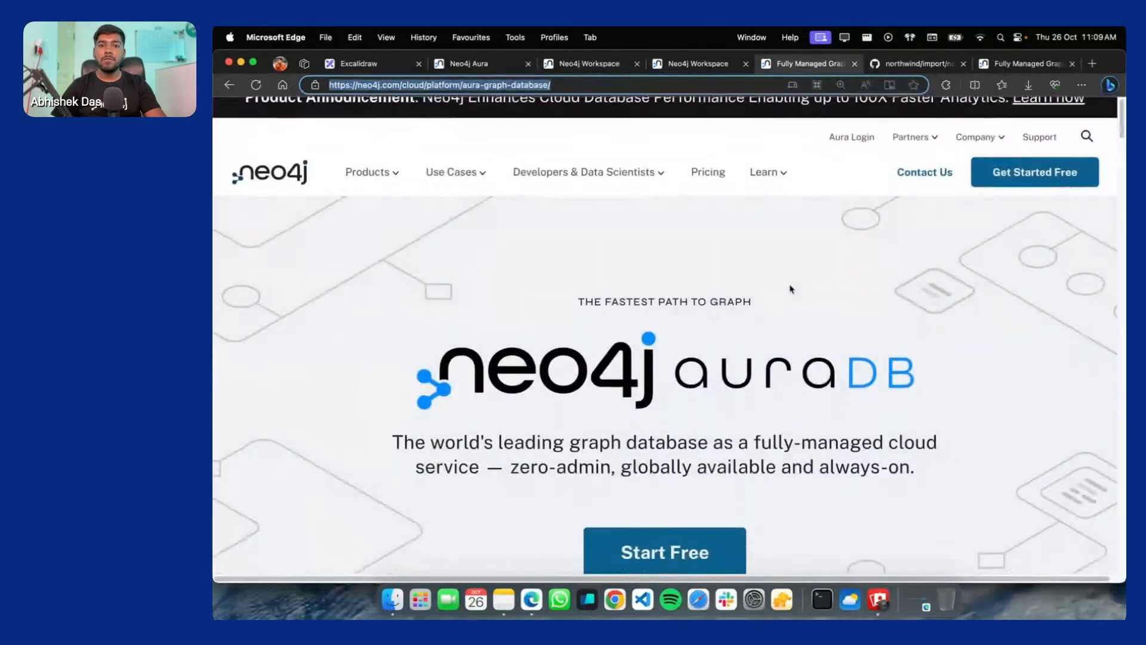
{"action": "left_click", "coordinate": [1020, 63]}
{"action": "scroll", "coordinate": [652, 299], "scroll_direction": "up", "scroll_amount": 3}
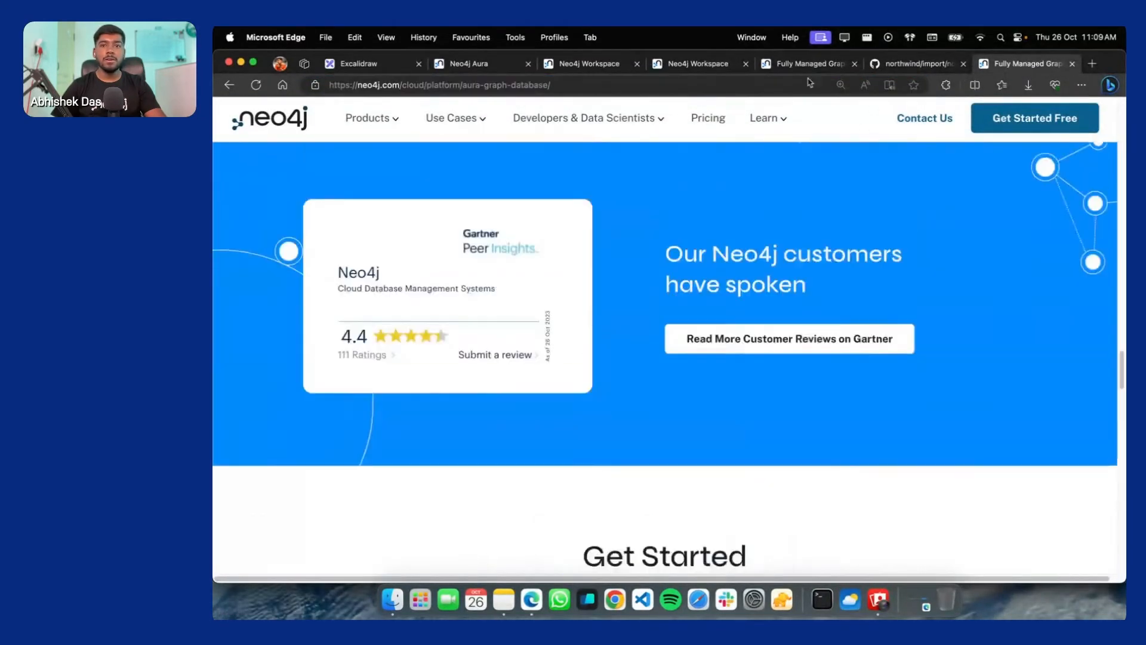
{"action": "left_click", "coordinate": [698, 63]}
{"action": "left_click", "coordinate": [803, 66]}
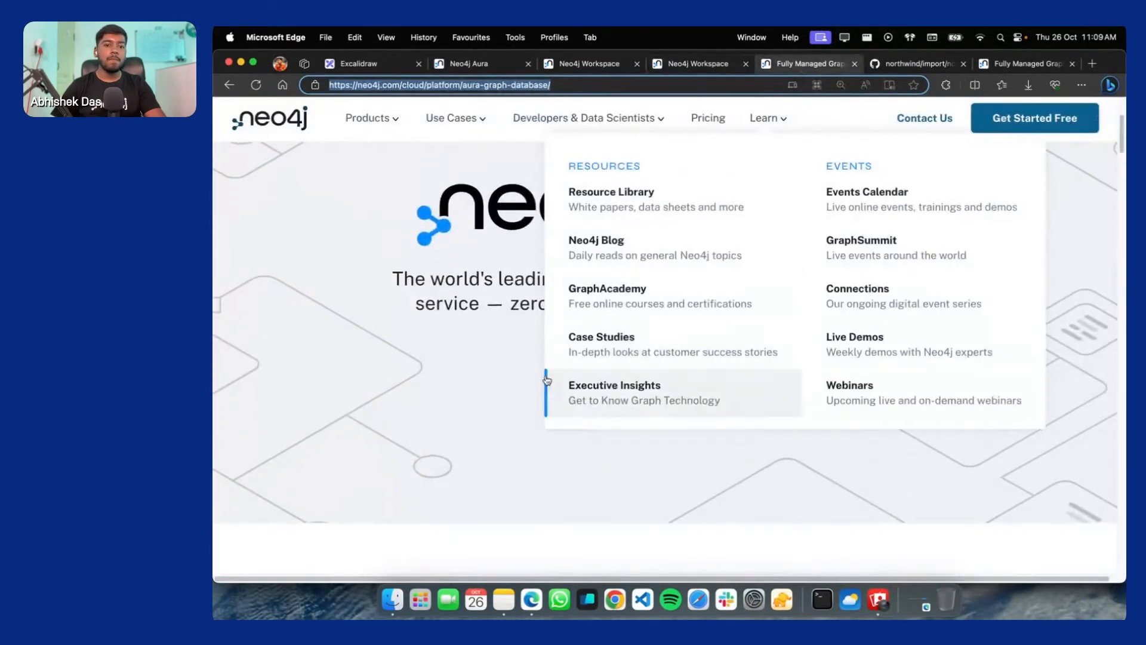
{"action": "scroll", "coordinate": [448, 385], "scroll_direction": "down", "scroll_amount": 10}
{"action": "scroll", "coordinate": [500, 270], "scroll_direction": "up", "scroll_amount": 5}
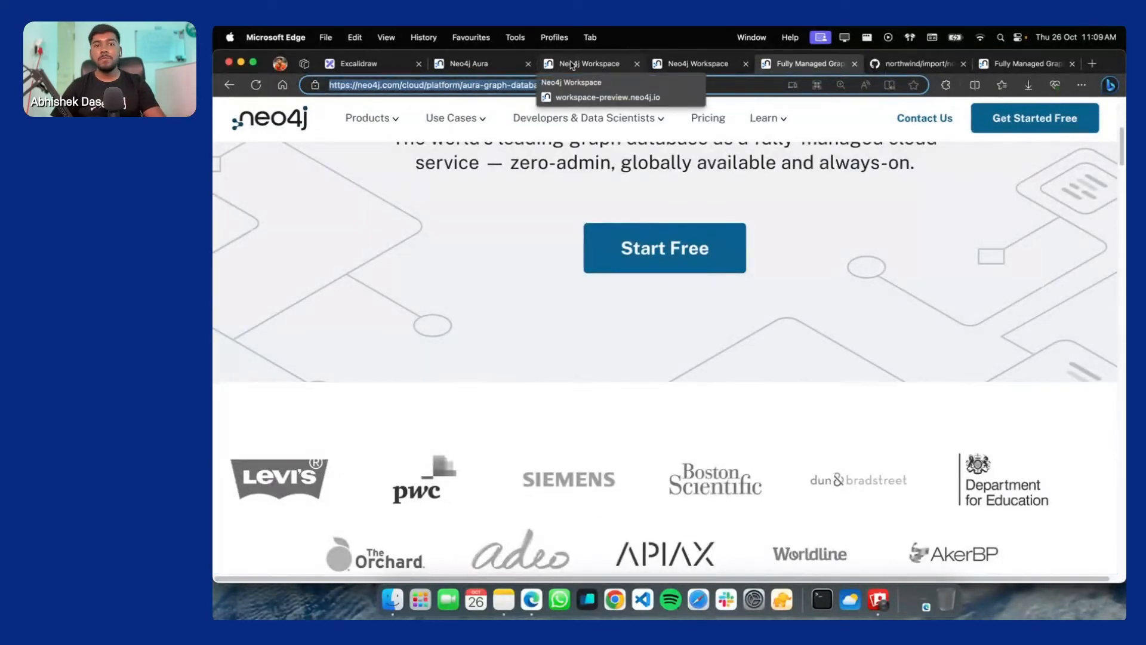
{"action": "left_click", "coordinate": [572, 64]}
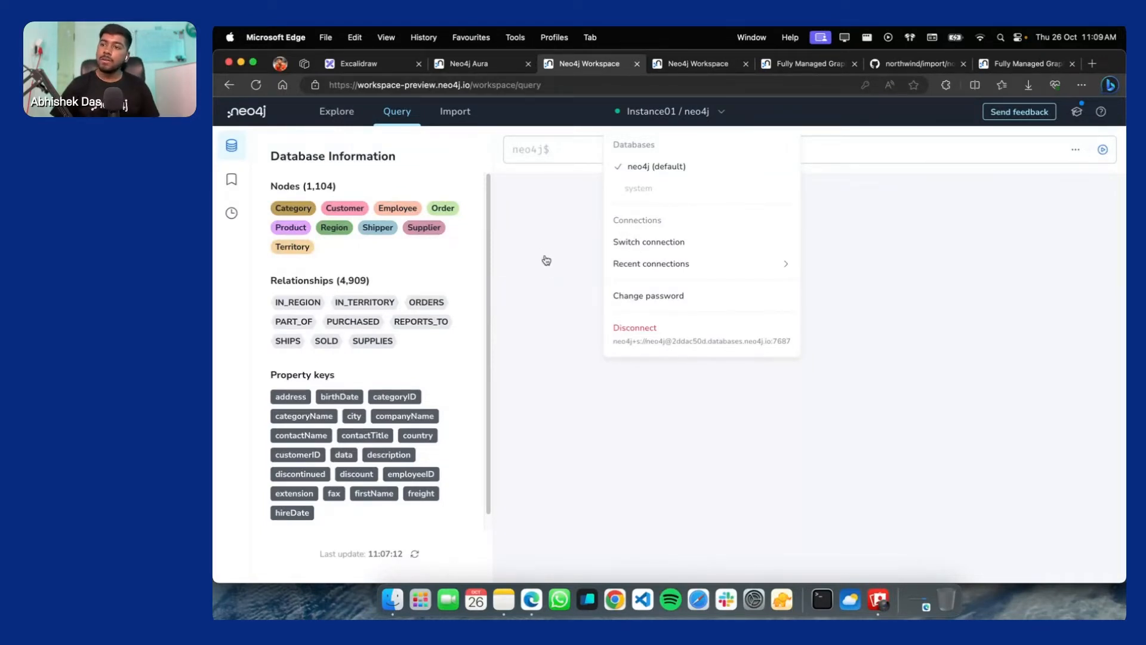
Close the connection options, graph all Category nodes and inspect Meat/Poultry's properties
{"action": "left_click", "coordinate": [625, 407]}
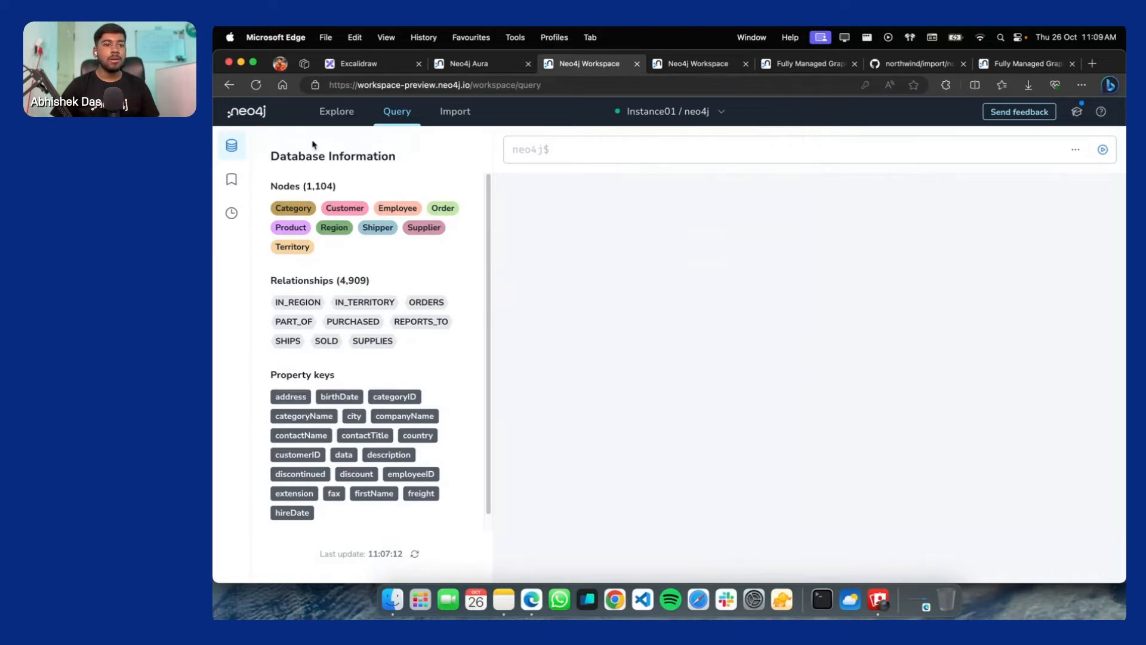
{"action": "left_click", "coordinate": [293, 209]}
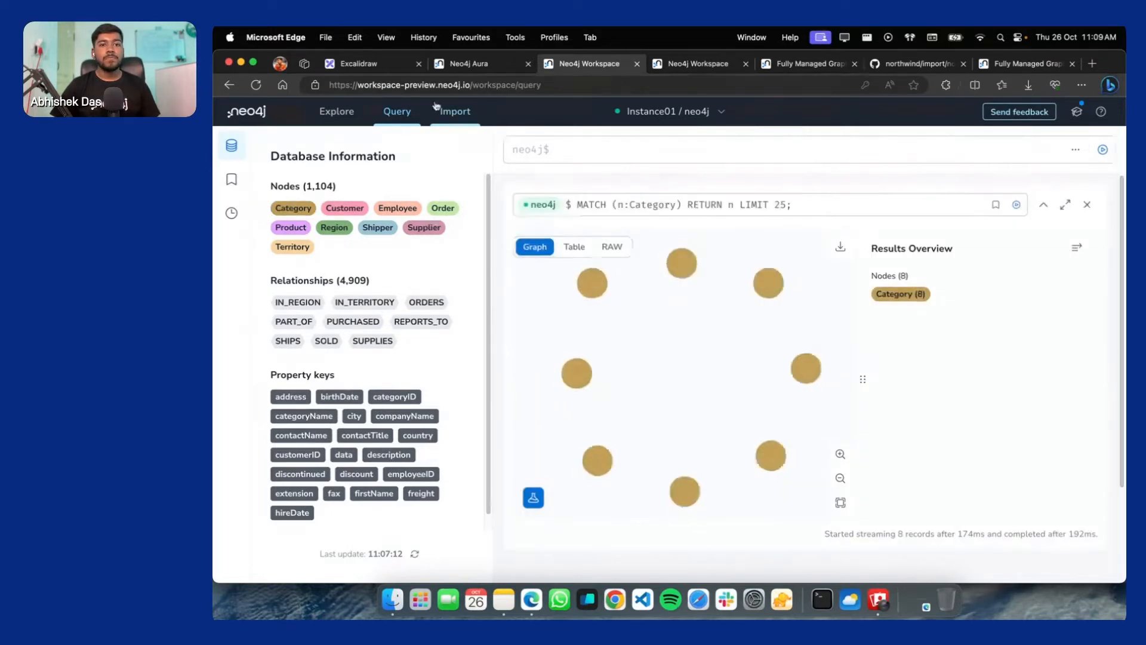
{"action": "scroll", "coordinate": [615, 286], "scroll_direction": "up", "scroll_amount": 4}
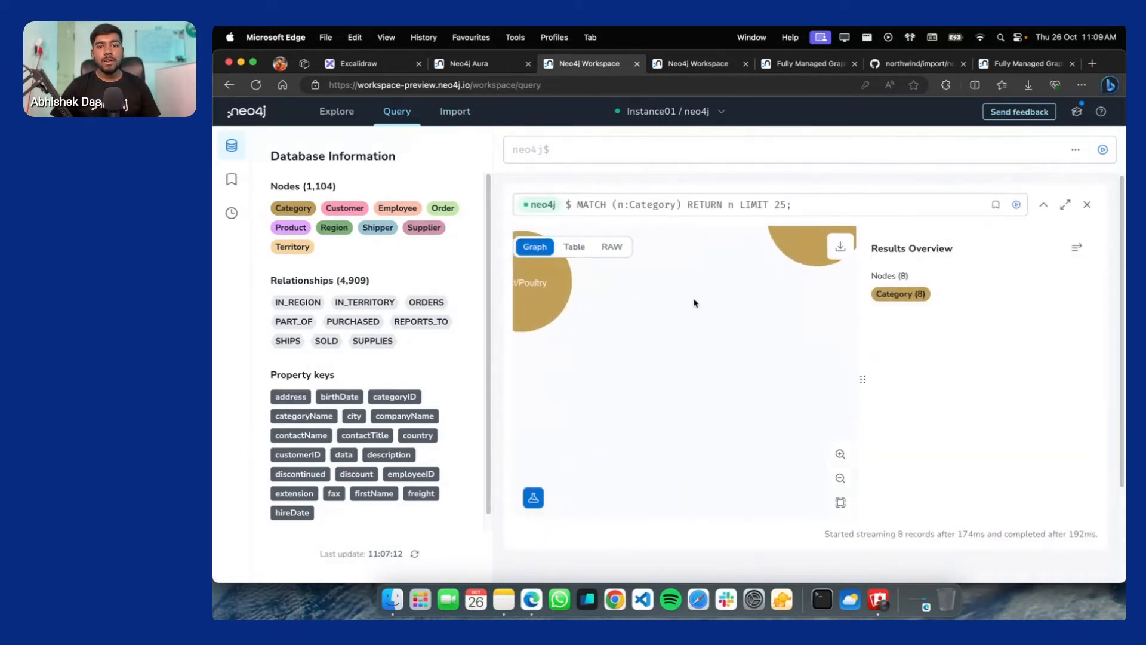
{"action": "left_click_drag", "start_coordinate": [553, 277], "coordinate": [680, 329]}
{"action": "left_click", "coordinate": [670, 333]}
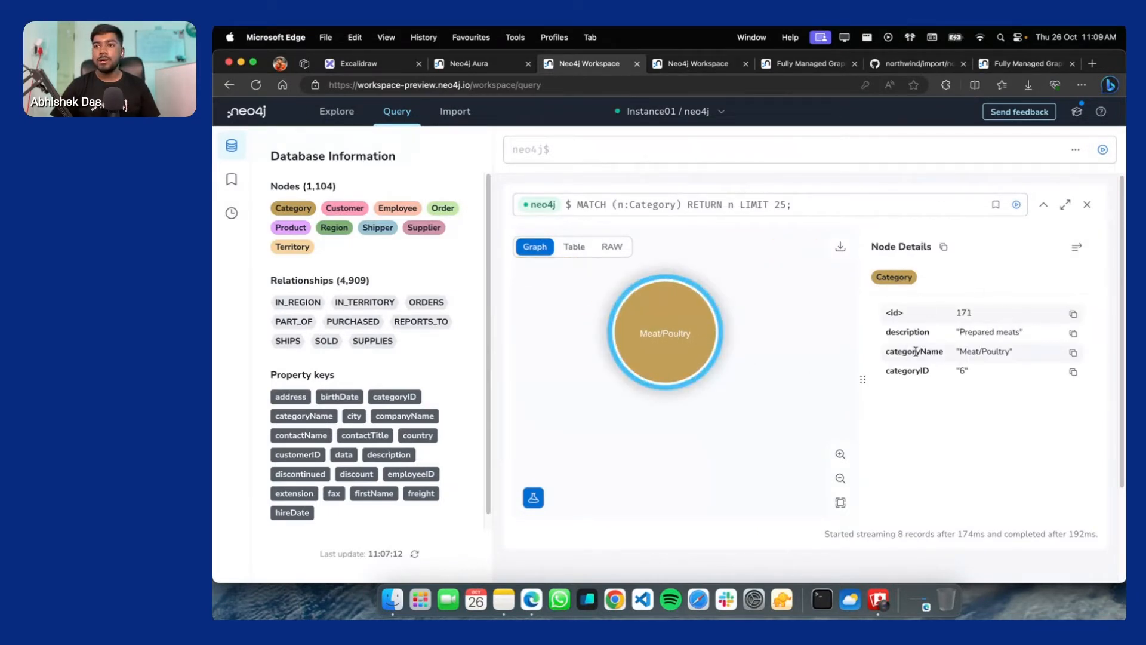
{"action": "left_click_drag", "start_coordinate": [929, 325], "coordinate": [899, 324]}
{"action": "left_click", "coordinate": [979, 356]}
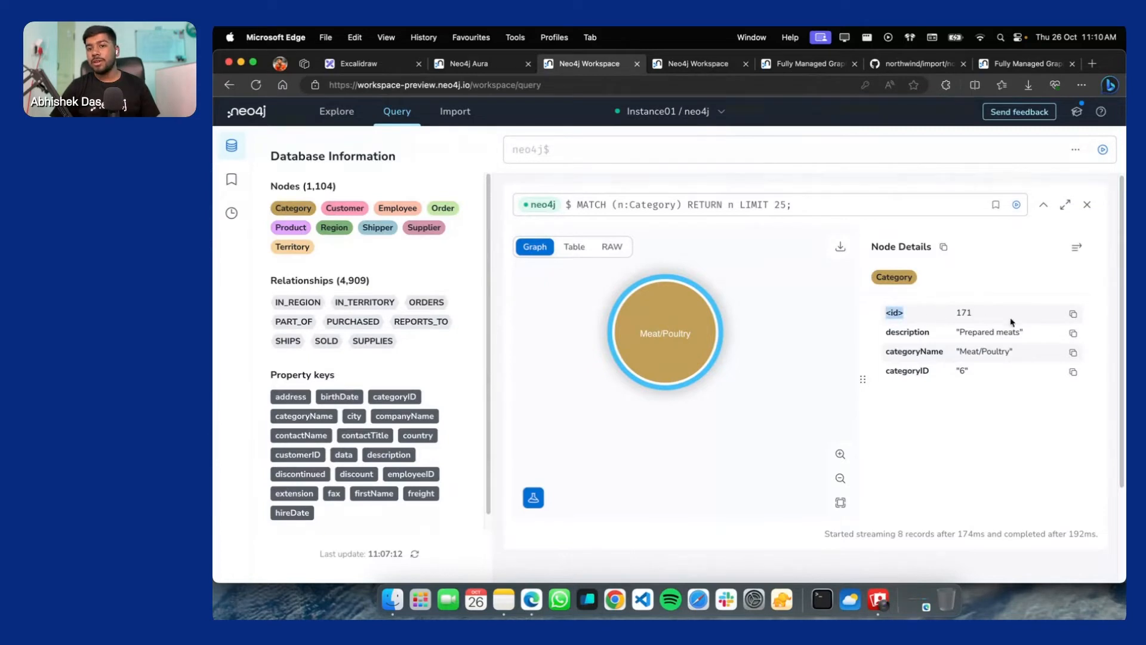
{"action": "left_click_drag", "start_coordinate": [889, 332], "coordinate": [873, 379]}
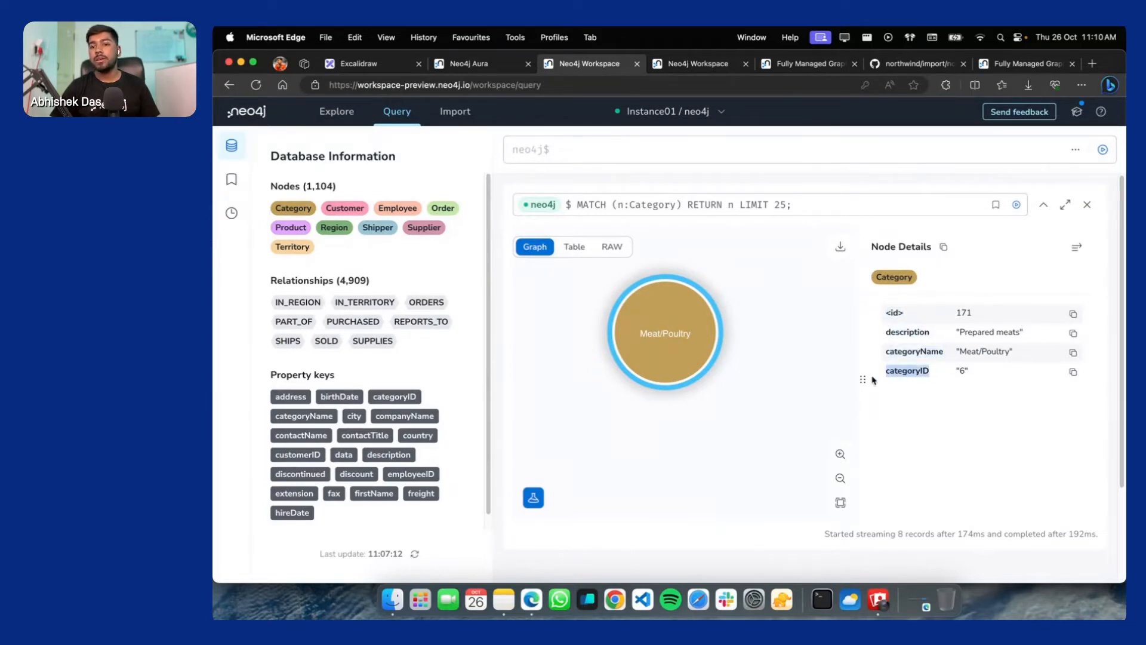
Switch the Category results between Table, RAW and Graph views, ending on Graph
{"action": "left_click", "coordinate": [574, 246]}
{"action": "left_click", "coordinate": [537, 249]}
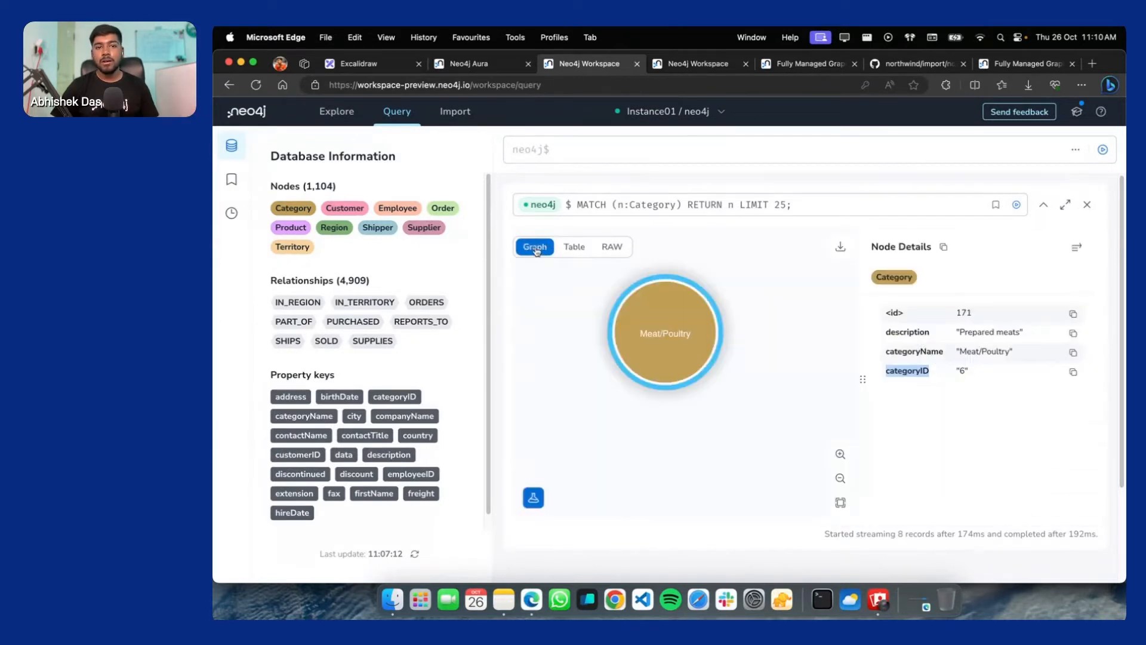
{"action": "left_click", "coordinate": [613, 247]}
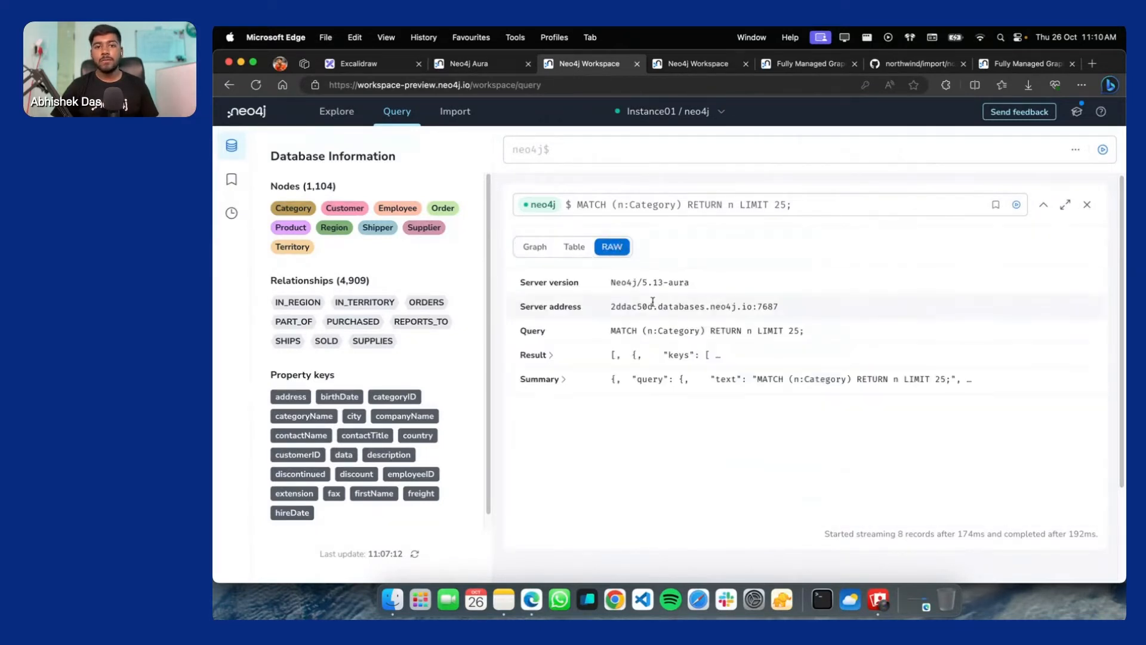
{"action": "left_click", "coordinate": [577, 249]}
{"action": "scroll", "coordinate": [562, 251], "scroll_direction": "down", "scroll_amount": 2}
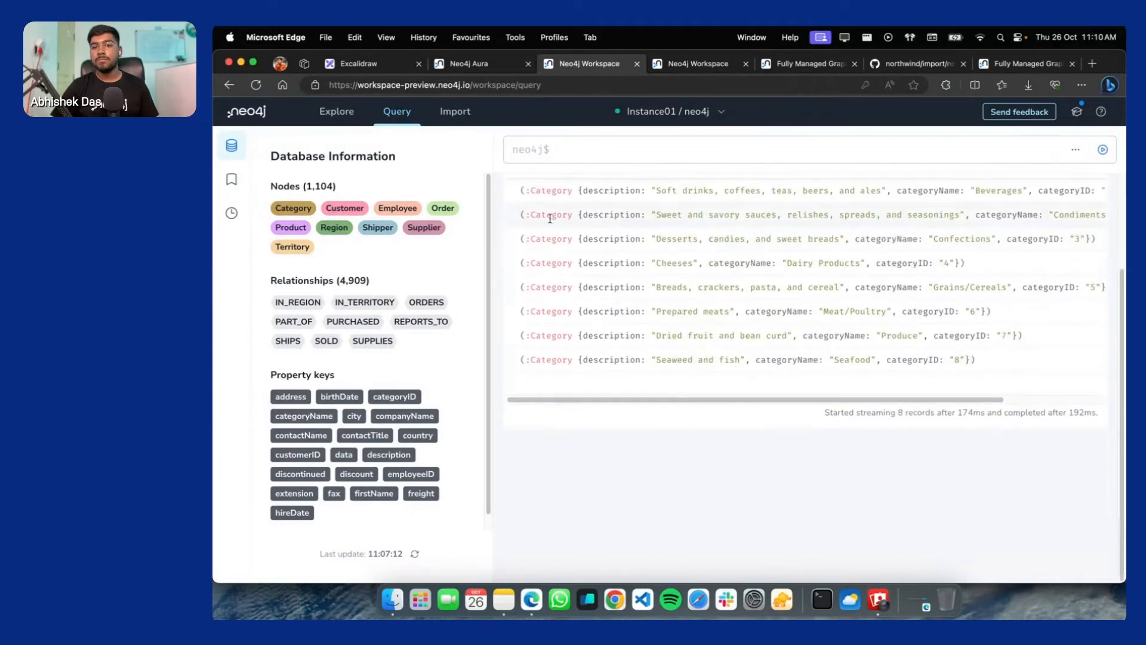
{"action": "scroll", "coordinate": [549, 239], "scroll_direction": "up", "scroll_amount": 2}
{"action": "left_click", "coordinate": [535, 247]}
{"action": "left_click", "coordinate": [829, 203]}
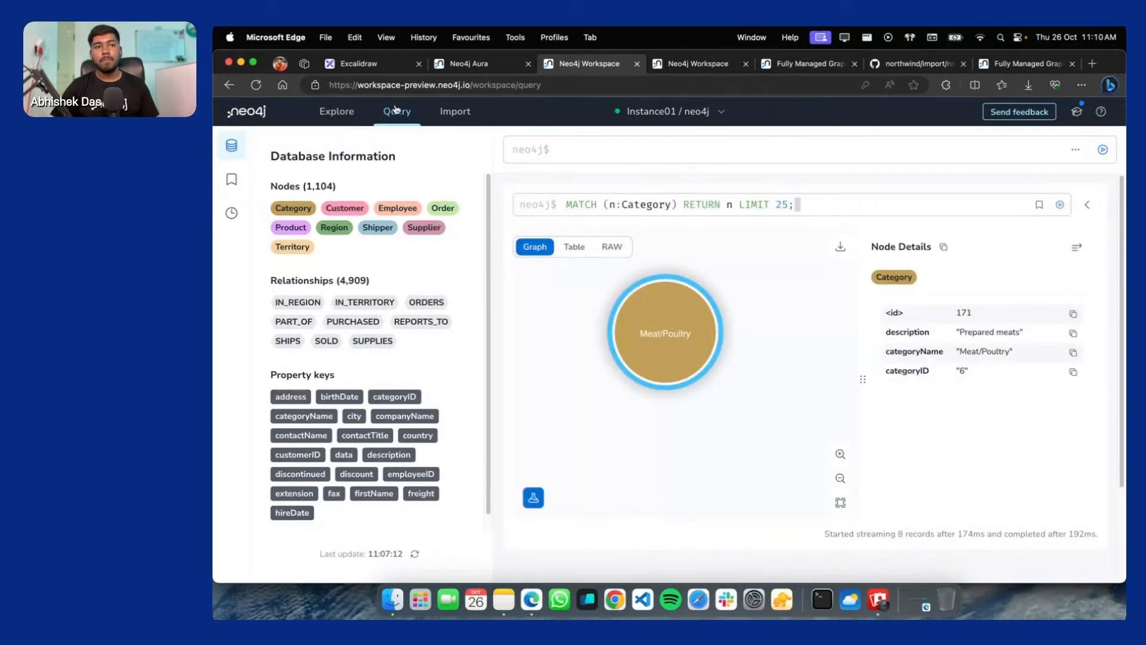
{"action": "left_click", "coordinate": [455, 112]}
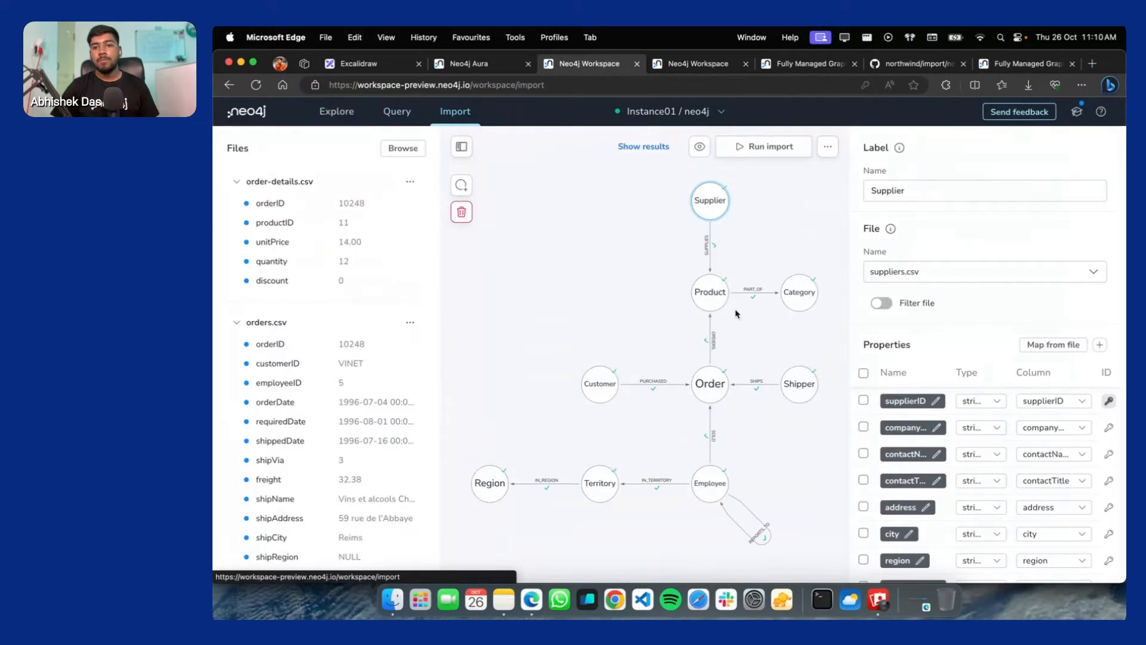
{"action": "left_click", "coordinate": [713, 294]}
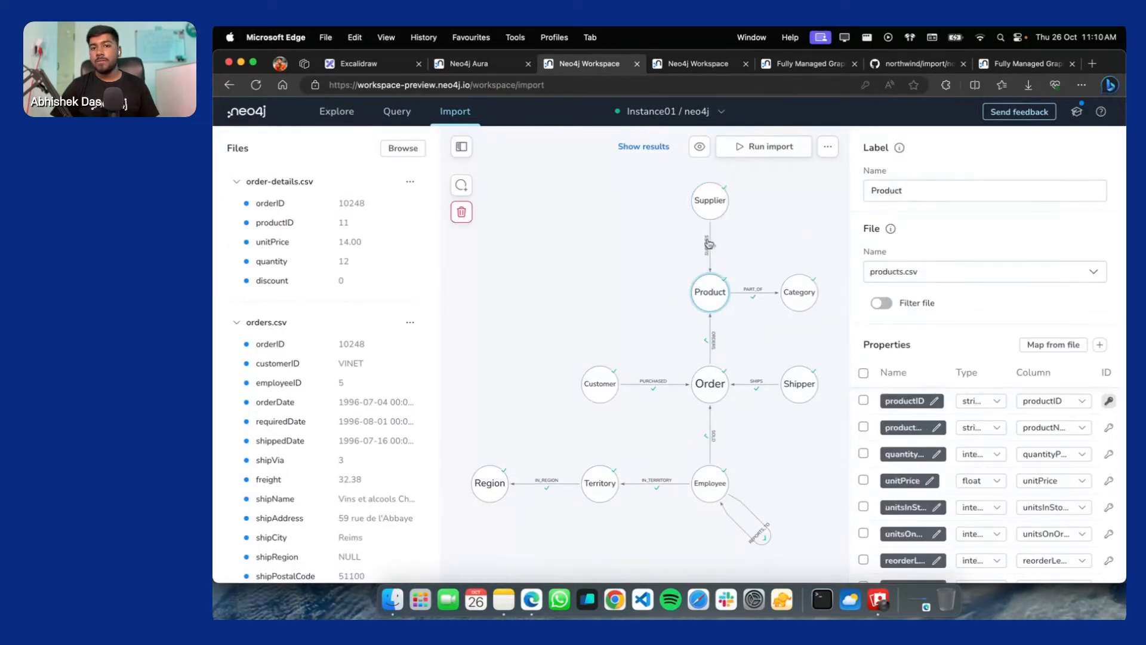
{"action": "left_click", "coordinate": [710, 247]}
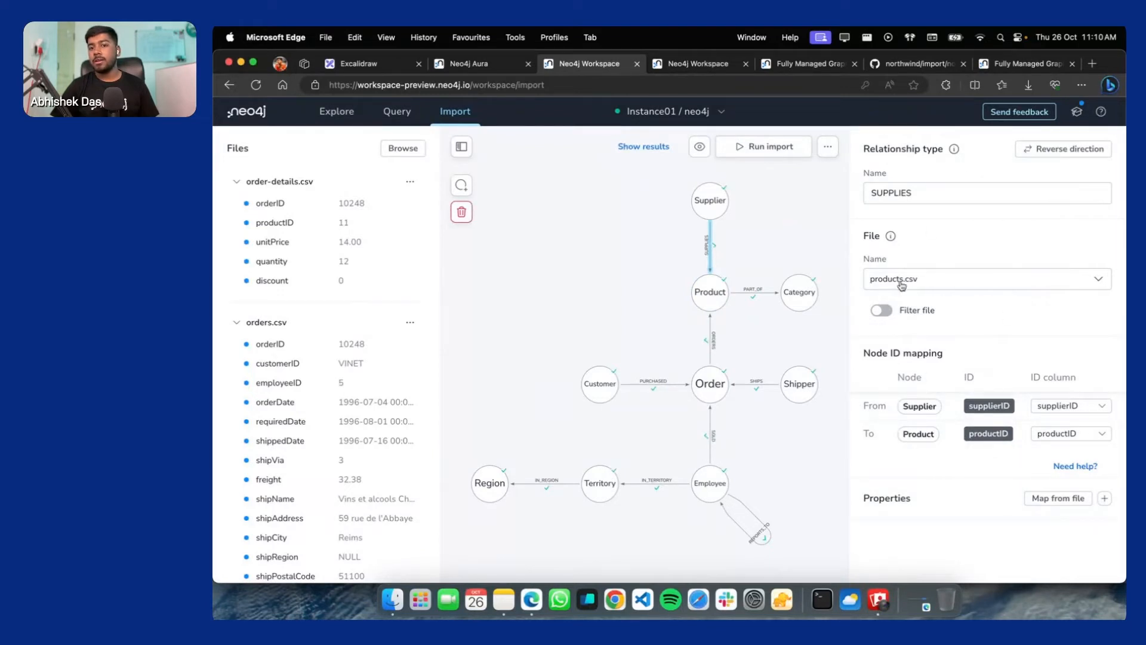
{"action": "scroll", "coordinate": [751, 367], "scroll_direction": "down", "scroll_amount": 1}
{"action": "scroll", "coordinate": [744, 435], "scroll_direction": "up", "scroll_amount": 1}
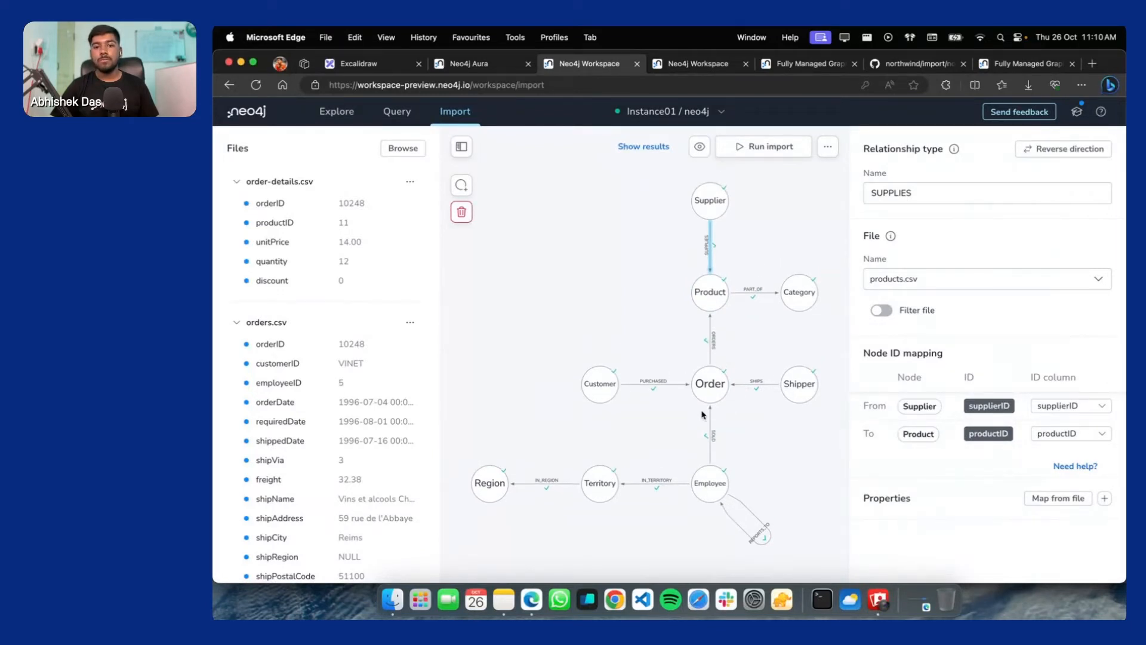
{"action": "left_click", "coordinate": [590, 383]}
{"action": "left_click", "coordinate": [710, 200]}
{"action": "left_click", "coordinate": [710, 291]}
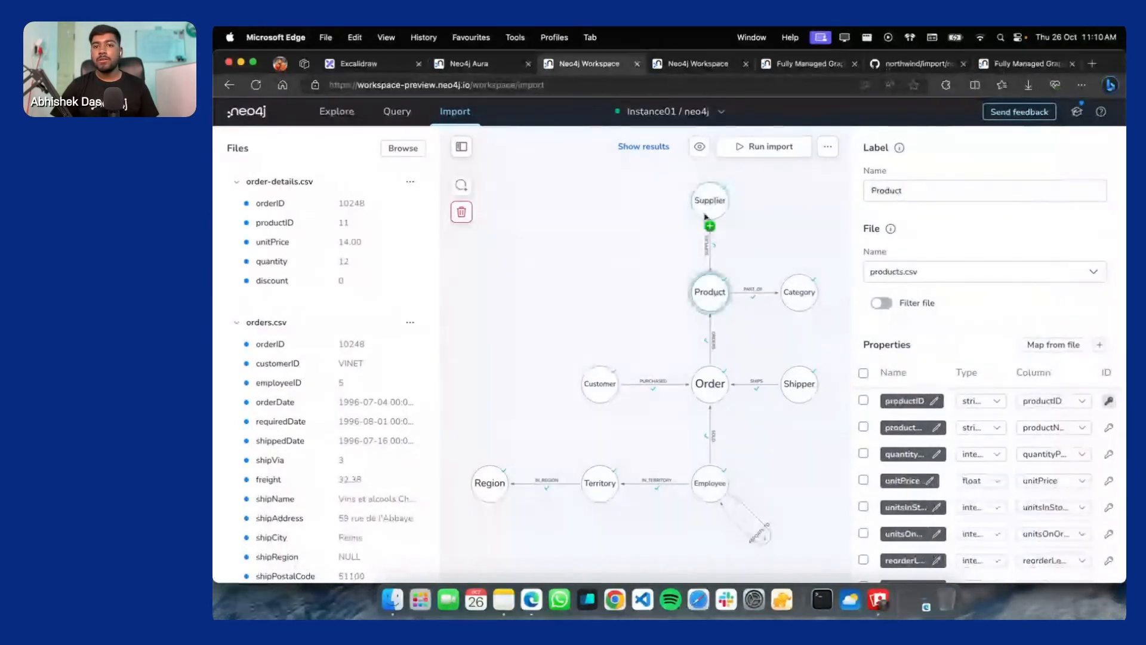
{"action": "left_click", "coordinate": [708, 203]}
{"action": "left_click", "coordinate": [709, 248]}
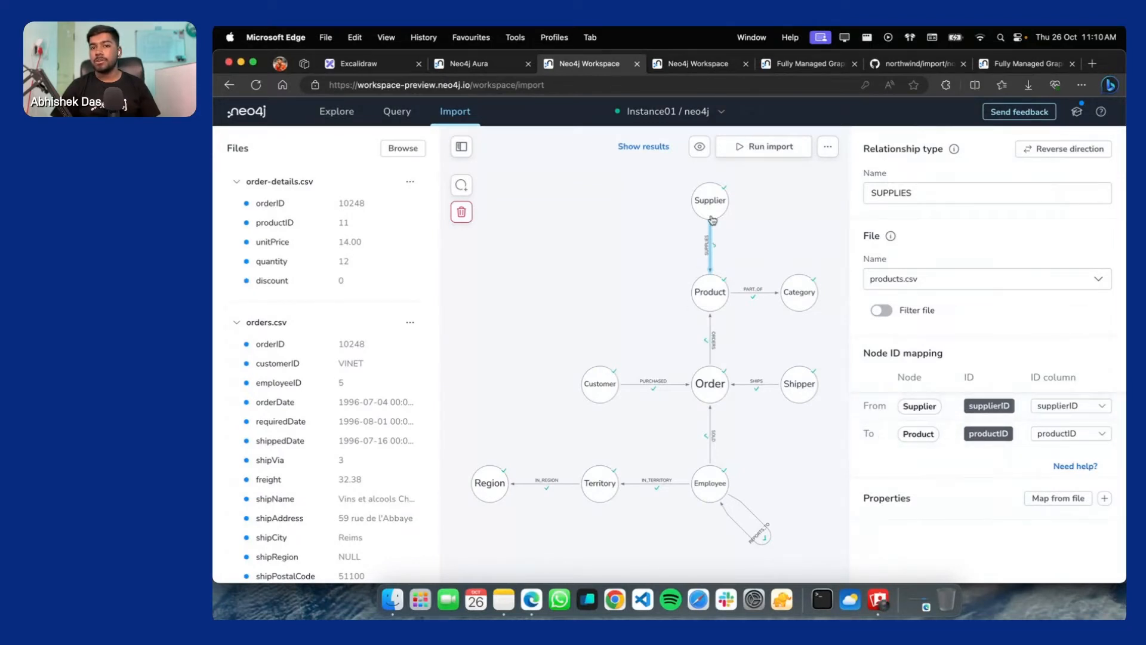
{"action": "left_click", "coordinate": [502, 65]}
{"action": "left_click", "coordinate": [605, 73]}
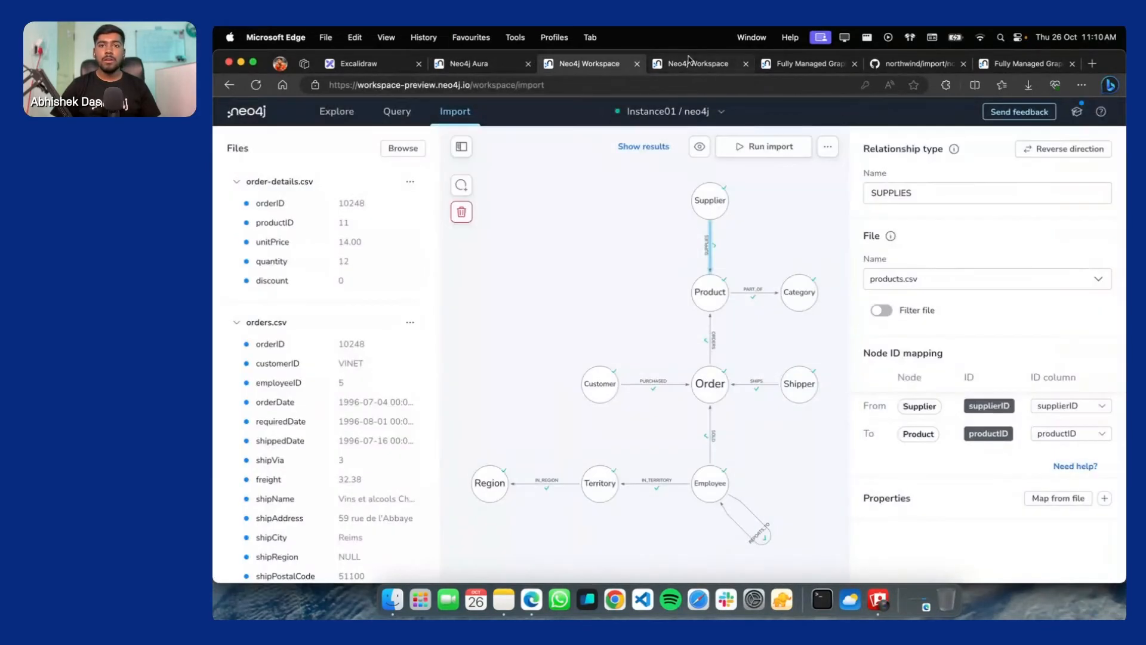
{"action": "left_click", "coordinate": [359, 63]}
{"action": "left_click", "coordinate": [563, 62]}
{"action": "left_click", "coordinate": [397, 111]}
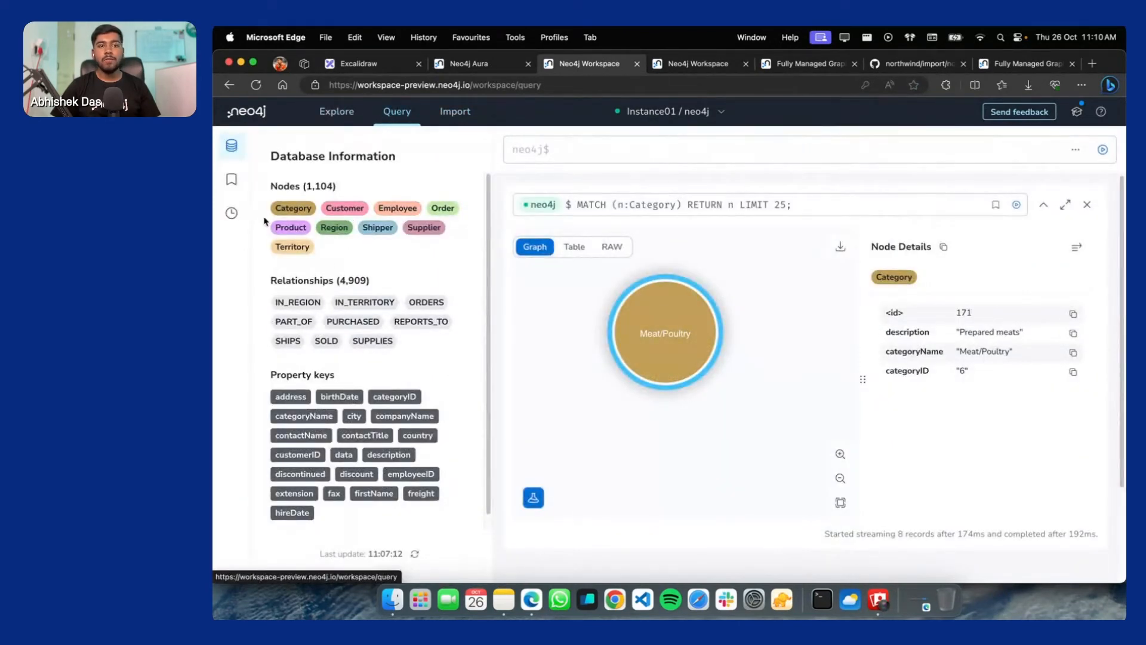
Query Product nodes with the LIMIT raised from 25 to 100, returning all 77 records
{"action": "left_click", "coordinate": [290, 227]}
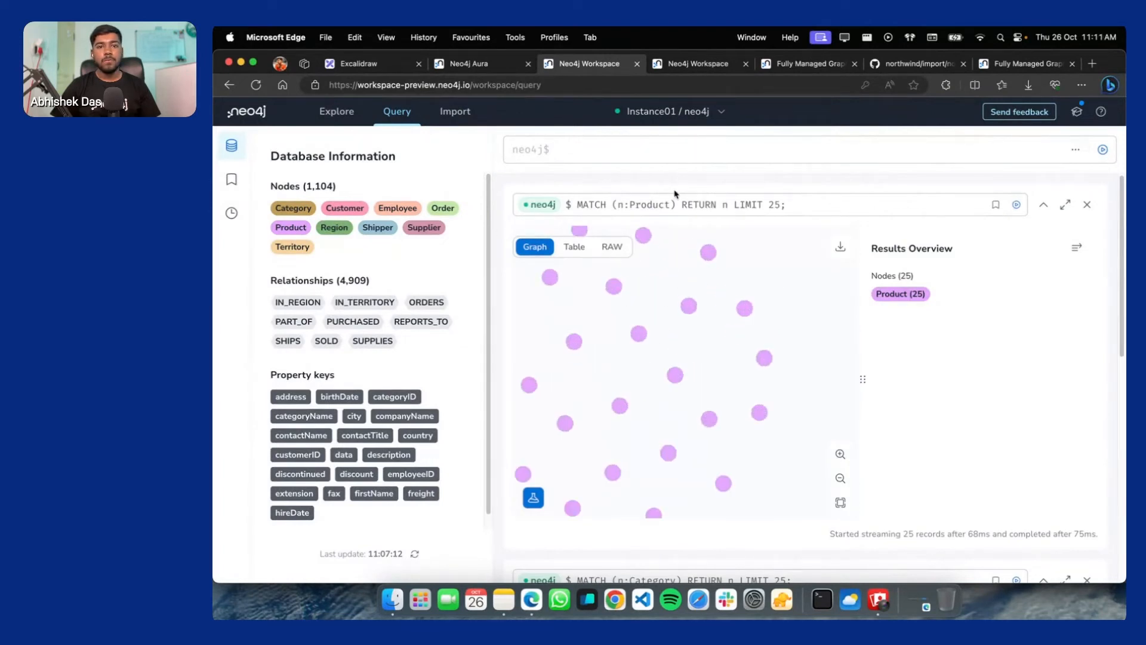
{"action": "left_click", "coordinate": [772, 206]}
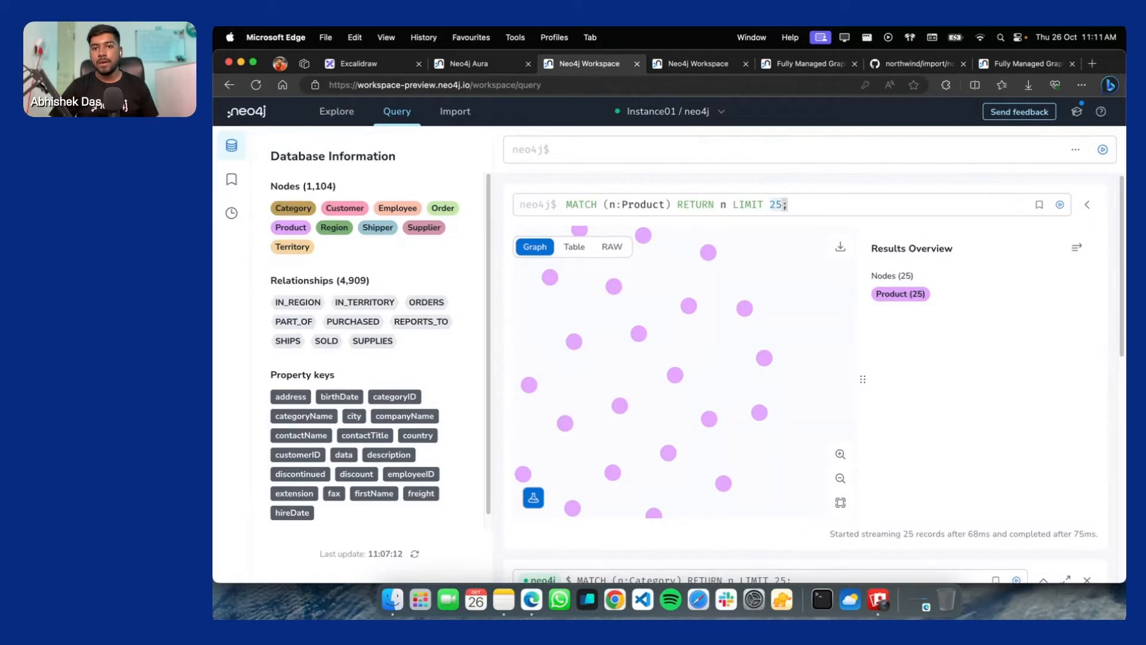
{"action": "key", "text": "BackSpace"}
{"action": "type", "text": "100"}
{"action": "key", "text": "Return"}
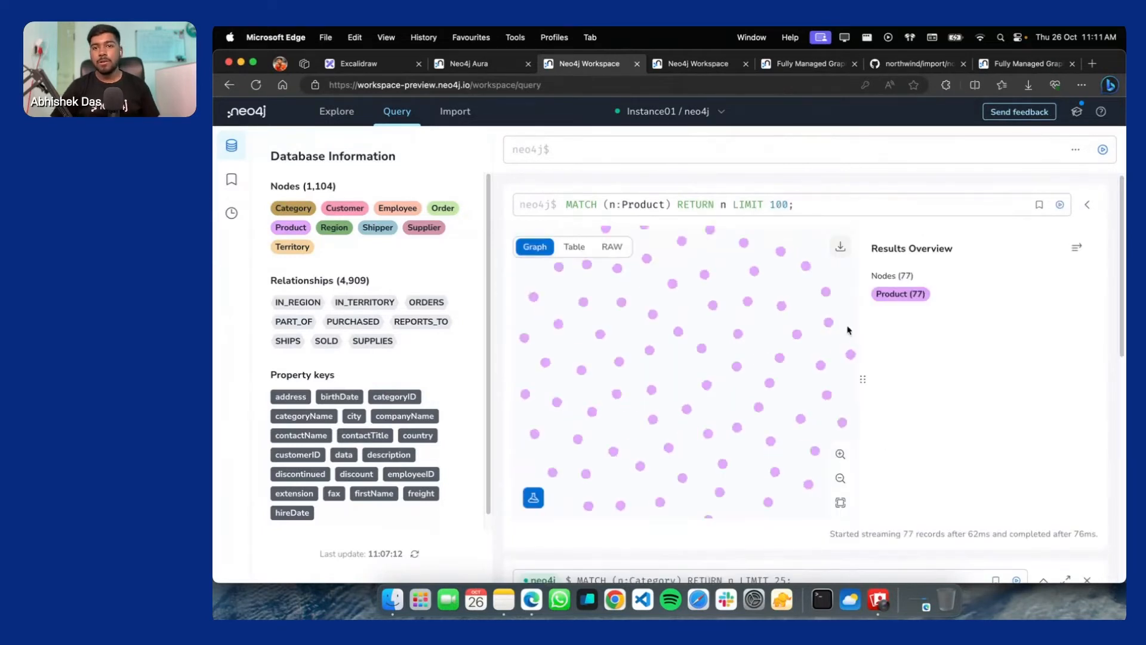
Inspect the Inlagd Sill product node's details, then query 25 Order nodes
{"action": "scroll", "coordinate": [640, 323], "scroll_direction": "up", "scroll_amount": 3}
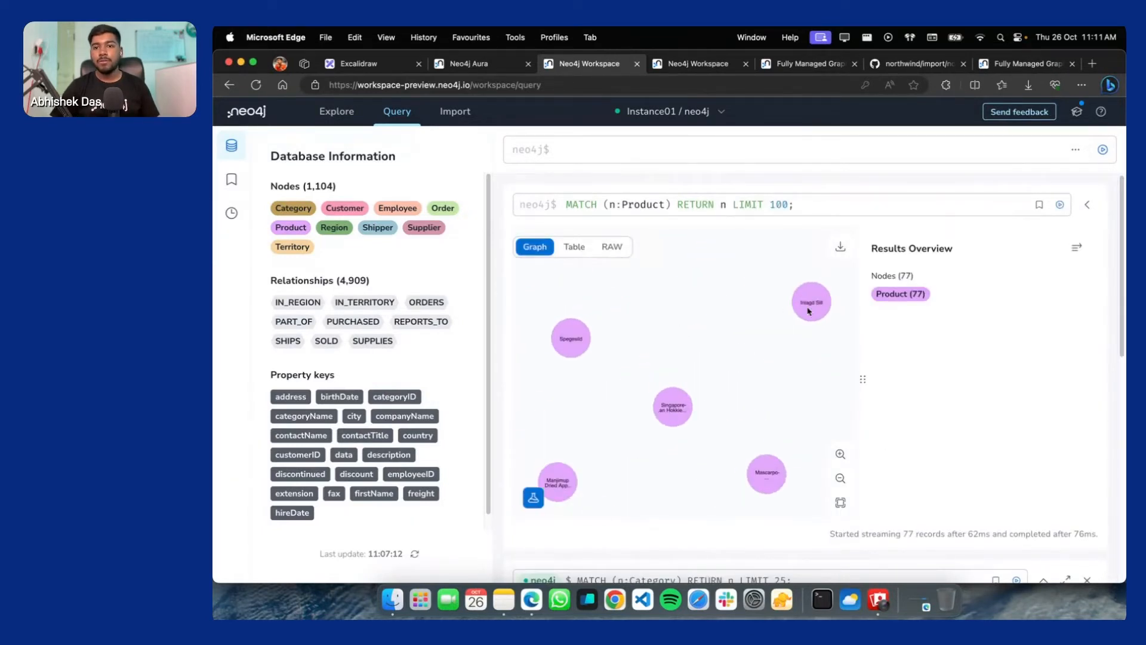
{"action": "left_click", "coordinate": [809, 311]}
{"action": "left_click_drag", "start_coordinate": [809, 311], "coordinate": [711, 317]}
{"action": "scroll", "coordinate": [723, 329], "scroll_direction": "up", "scroll_amount": 5}
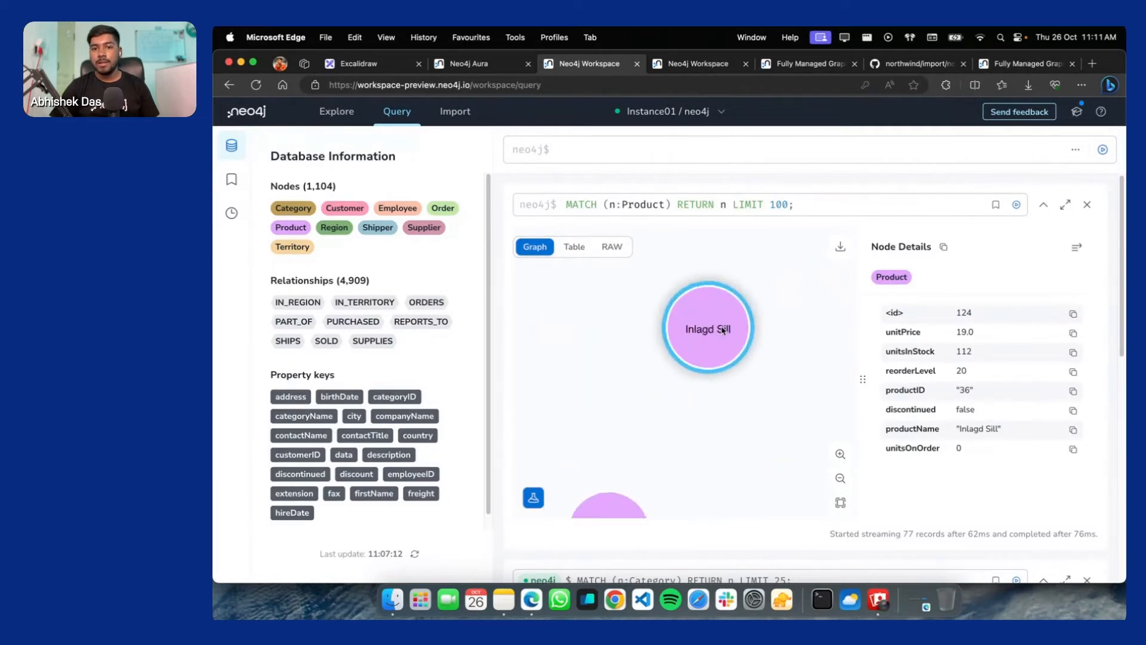
{"action": "scroll", "coordinate": [723, 329], "scroll_direction": "up", "scroll_amount": 3}
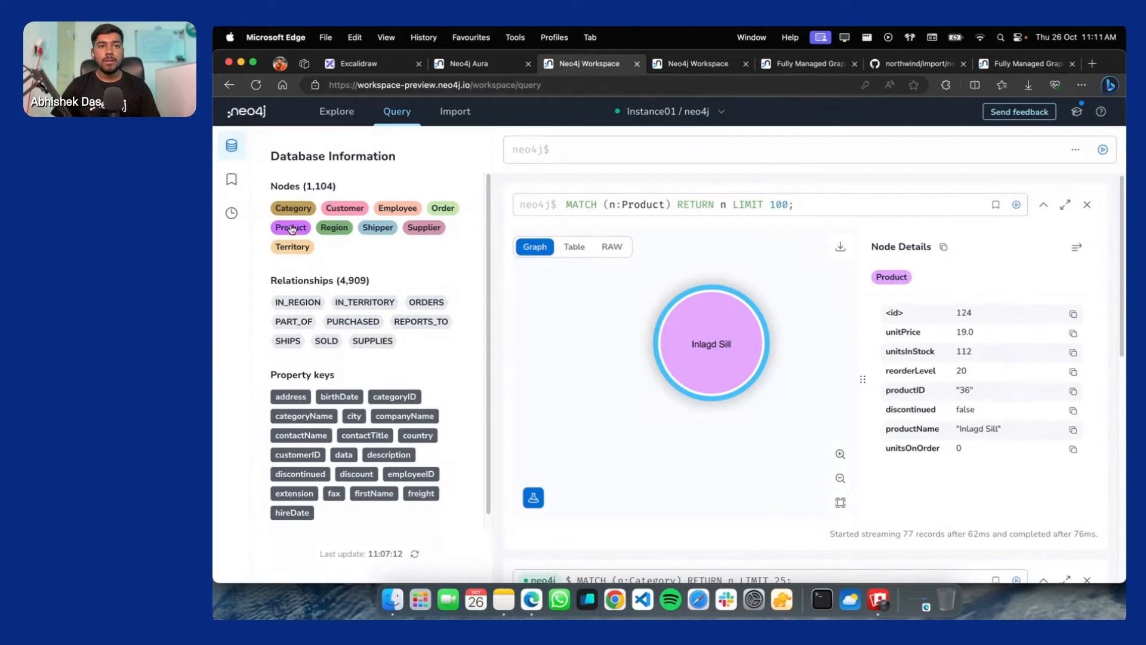
{"action": "left_click", "coordinate": [443, 208]}
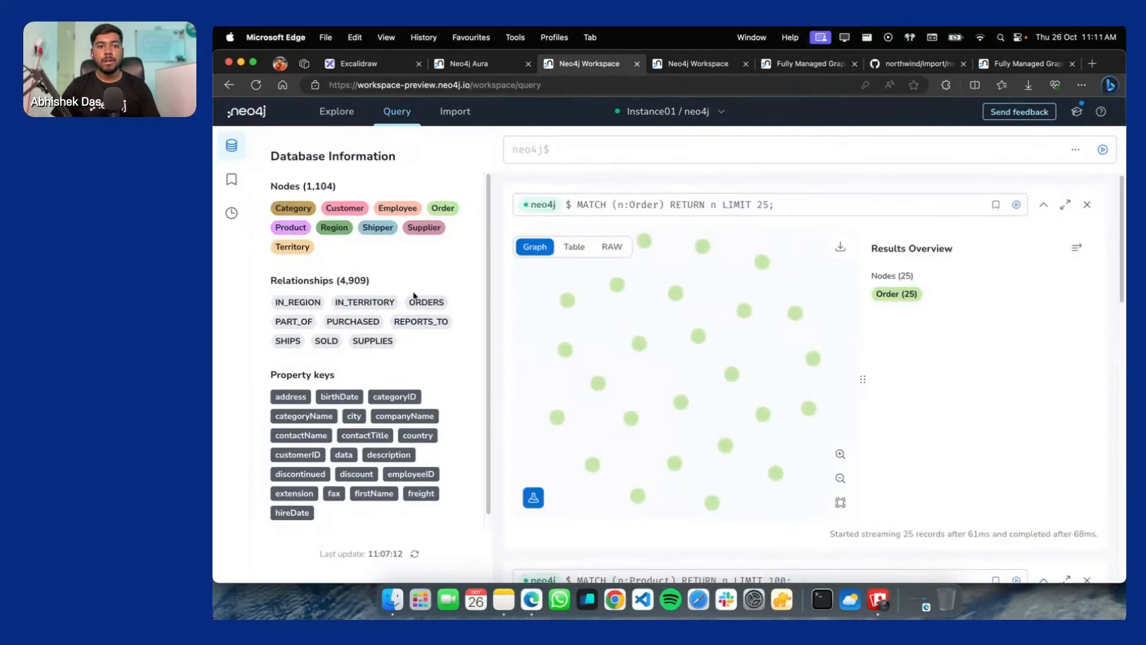
Run the orders-to-products ORDERS path query (25 records, 32 nodes) and review its ORDERS styling
{"action": "left_click", "coordinate": [431, 303]}
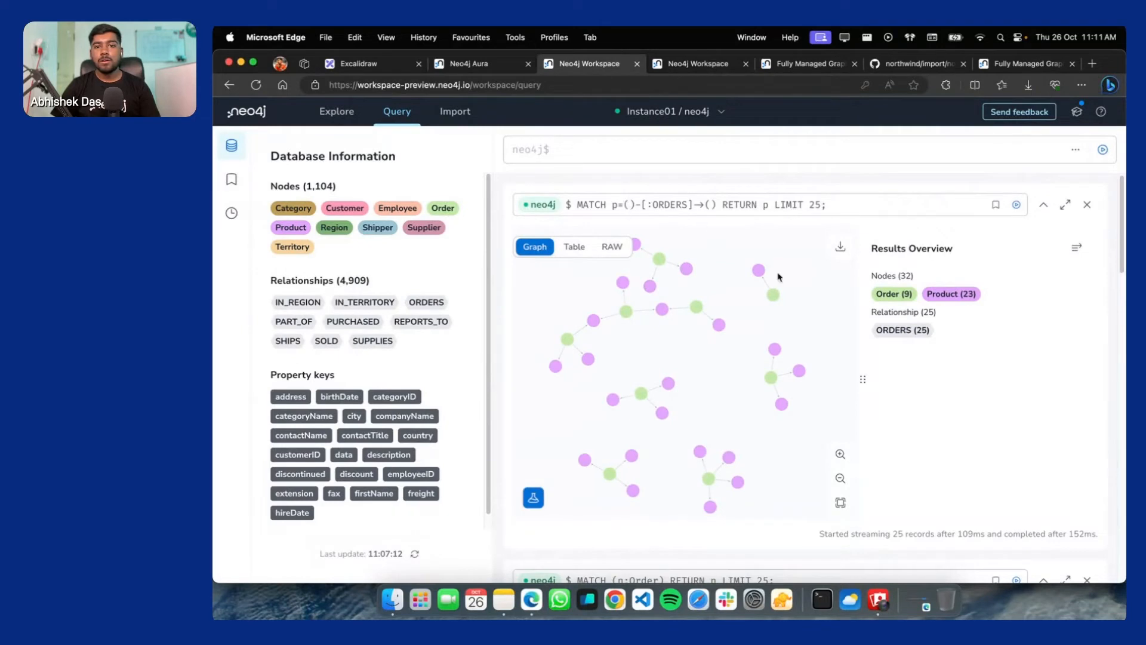
{"action": "scroll", "coordinate": [718, 355], "scroll_direction": "up", "scroll_amount": 5}
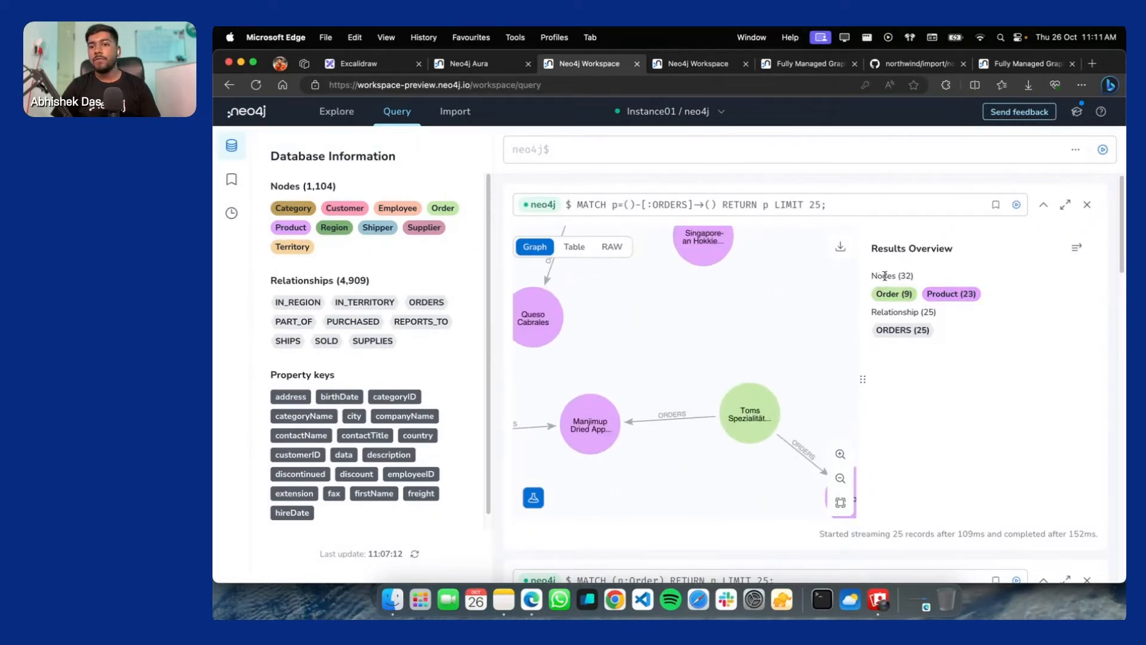
{"action": "double_click", "coordinate": [910, 276]}
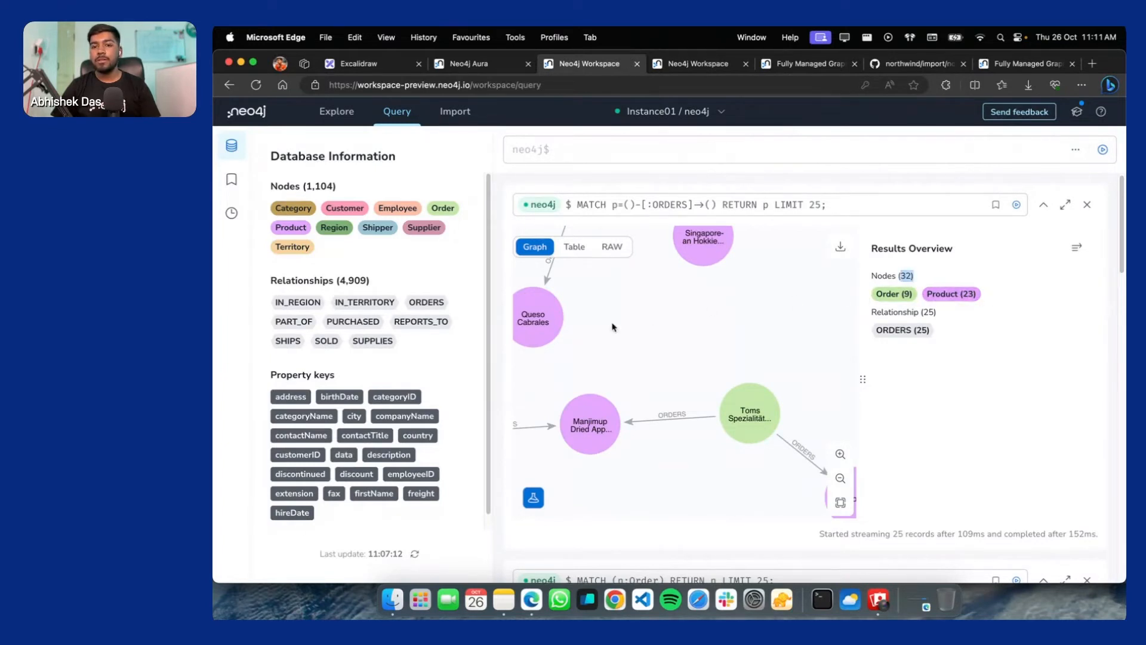
{"action": "left_click_drag", "start_coordinate": [612, 323], "coordinate": [685, 406]}
{"action": "left_click", "coordinate": [907, 328]}
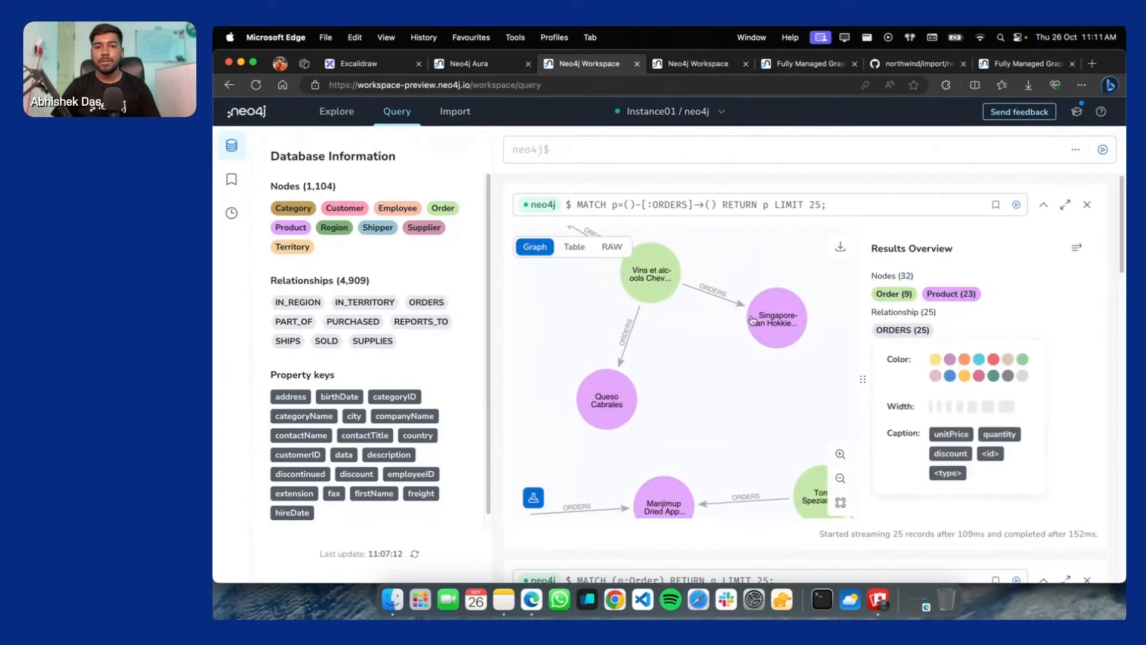
{"action": "left_click", "coordinate": [669, 348]}
{"action": "scroll", "coordinate": [753, 311], "scroll_direction": "up", "scroll_amount": 3}
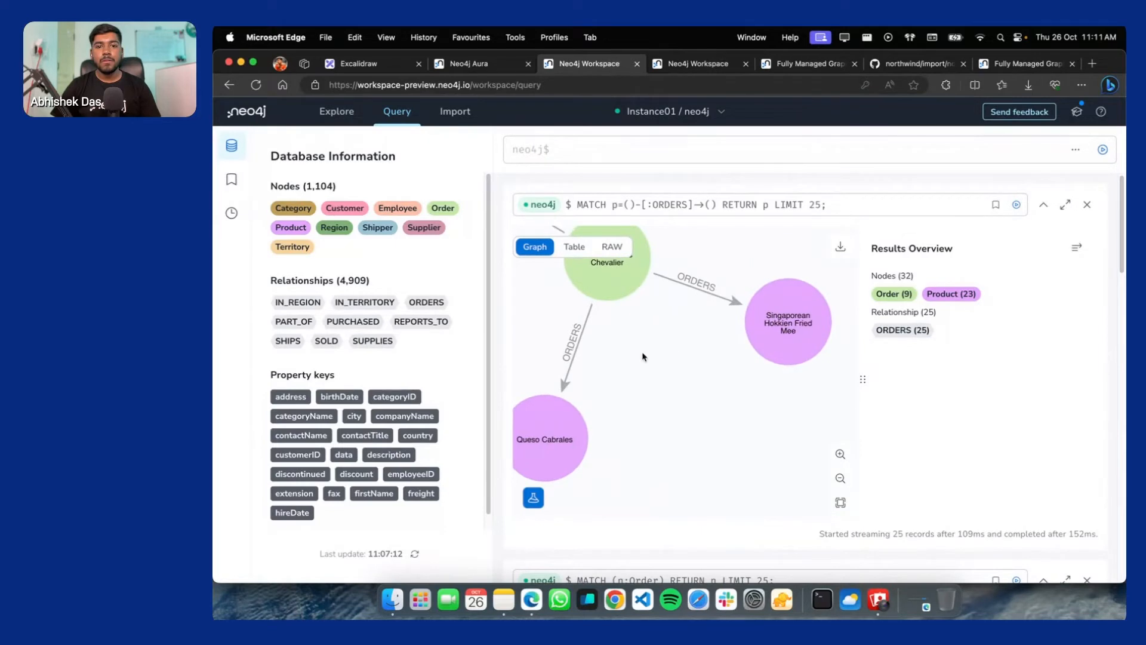
Expand and inspect the Vins et alcools Chevalier order's neighbours, then switch to Explore
{"action": "left_click_drag", "start_coordinate": [643, 355], "coordinate": [660, 416]}
{"action": "double_click", "coordinate": [600, 301]}
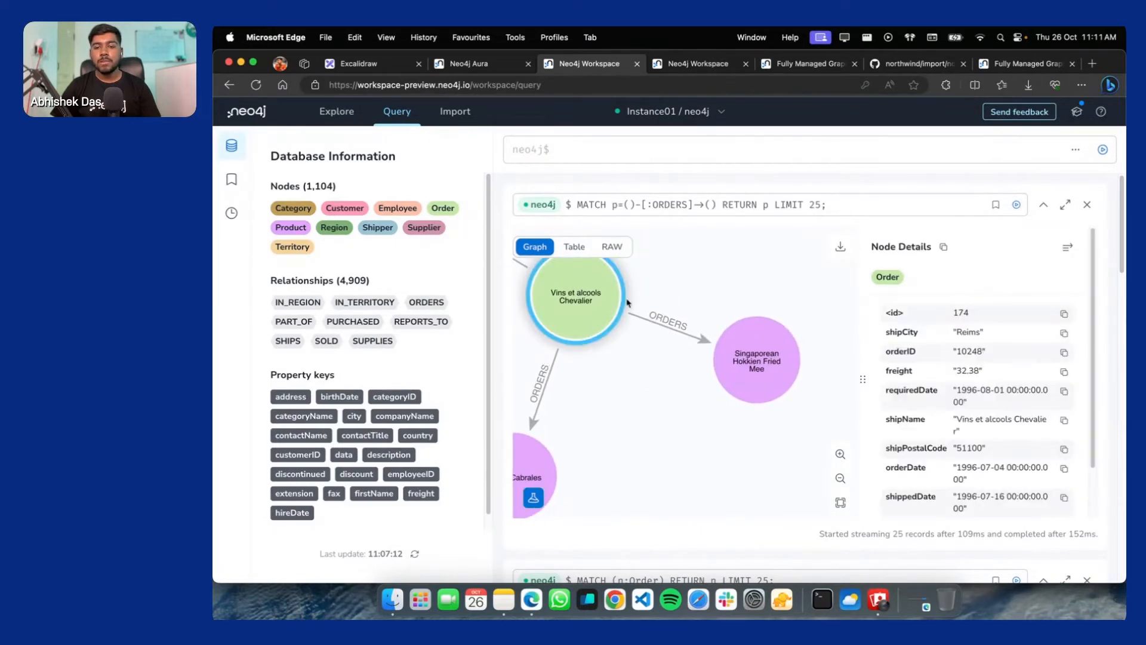
{"action": "left_click_drag", "start_coordinate": [673, 333], "coordinate": [607, 328]}
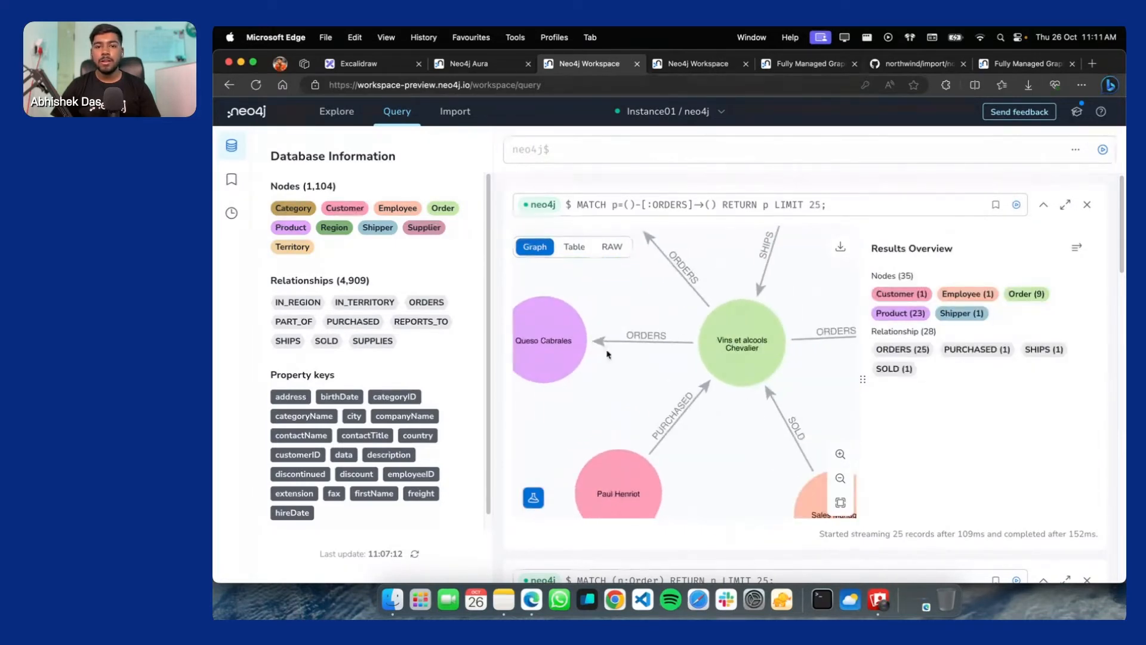
{"action": "scroll", "coordinate": [645, 357], "scroll_direction": "down", "scroll_amount": 1}
{"action": "left_click", "coordinate": [720, 344]}
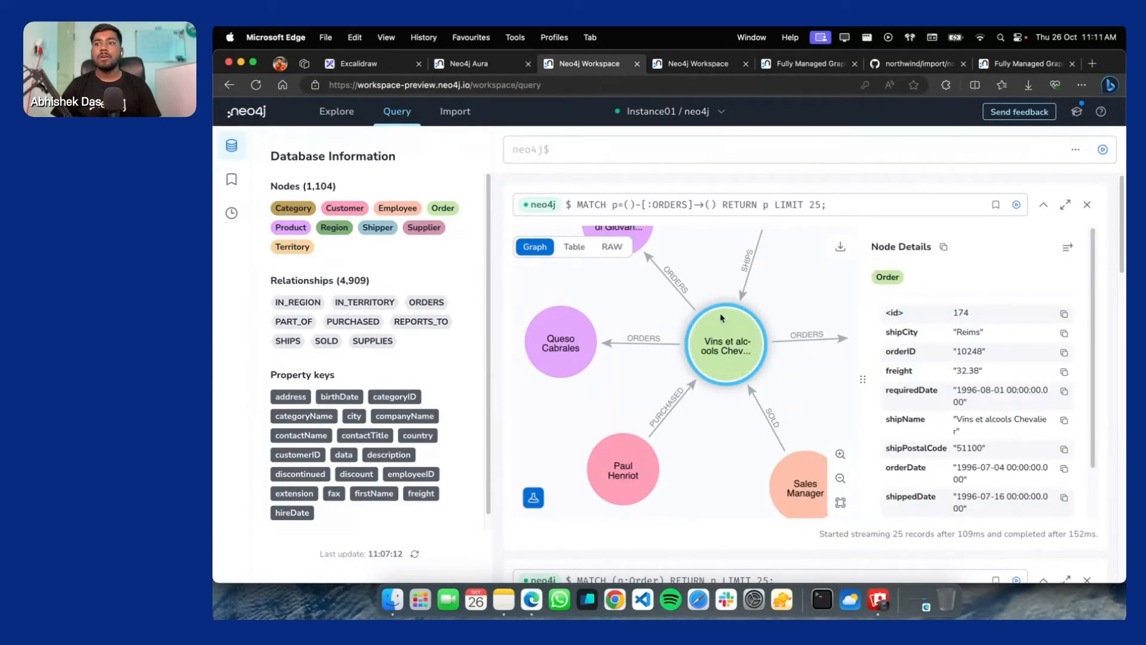
{"action": "scroll", "coordinate": [725, 319], "scroll_direction": "down", "scroll_amount": 4}
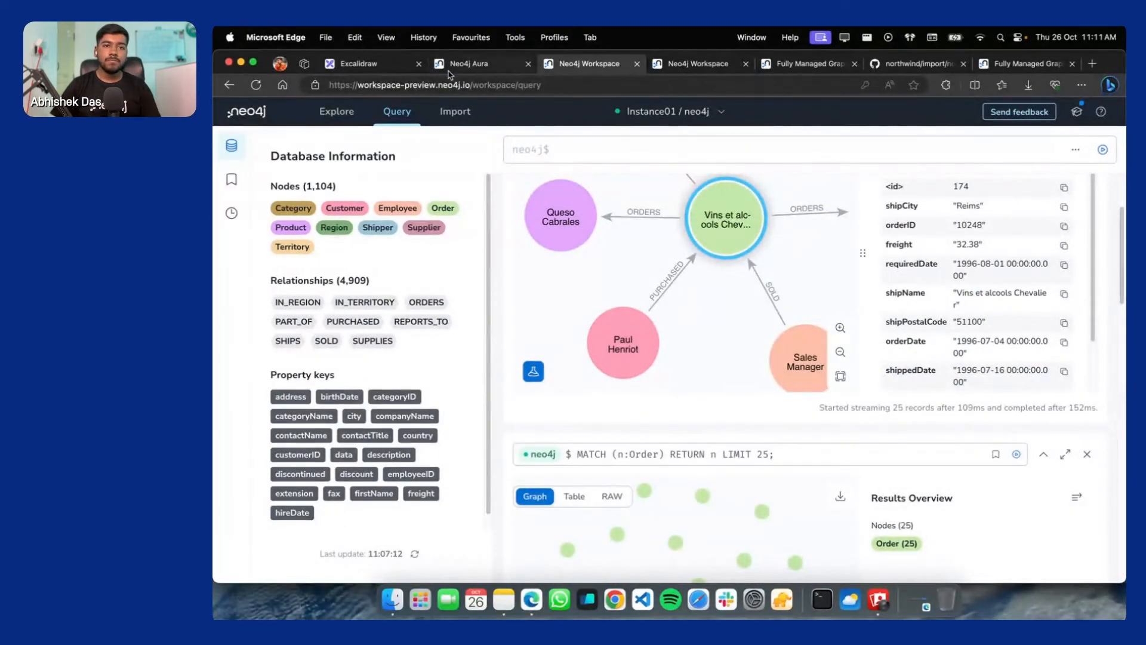
{"action": "left_click", "coordinate": [348, 109]}
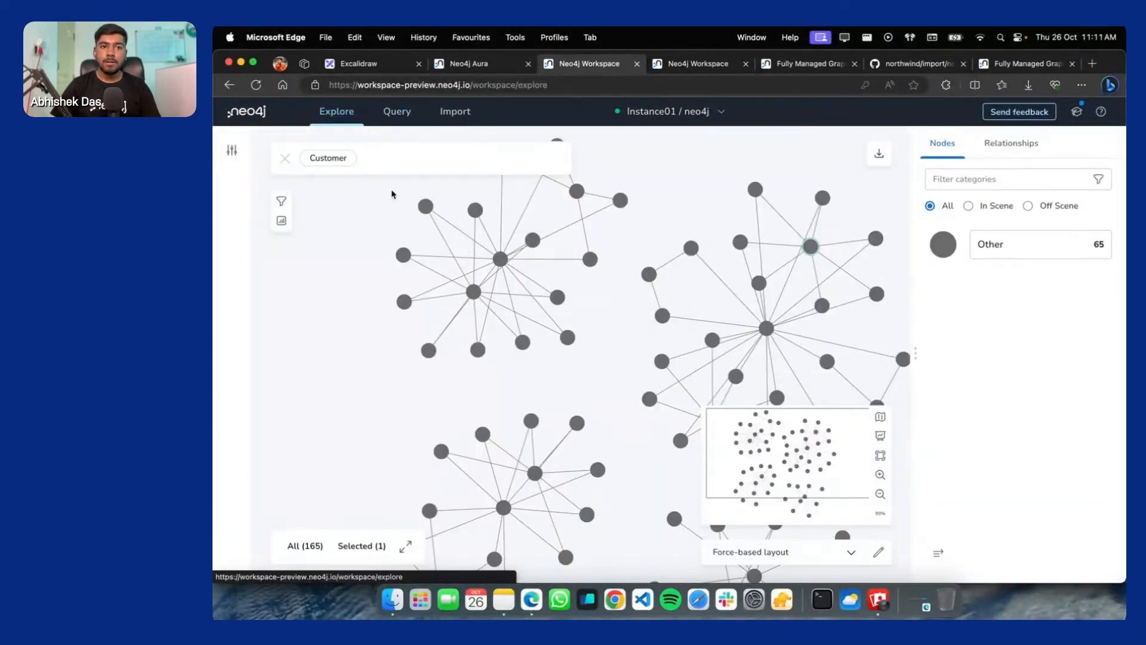
Run the Customer search in Explore, adding the 91 found Customer nodes to the scene
{"action": "left_click", "coordinate": [364, 157]}
{"action": "key", "text": "Return"}
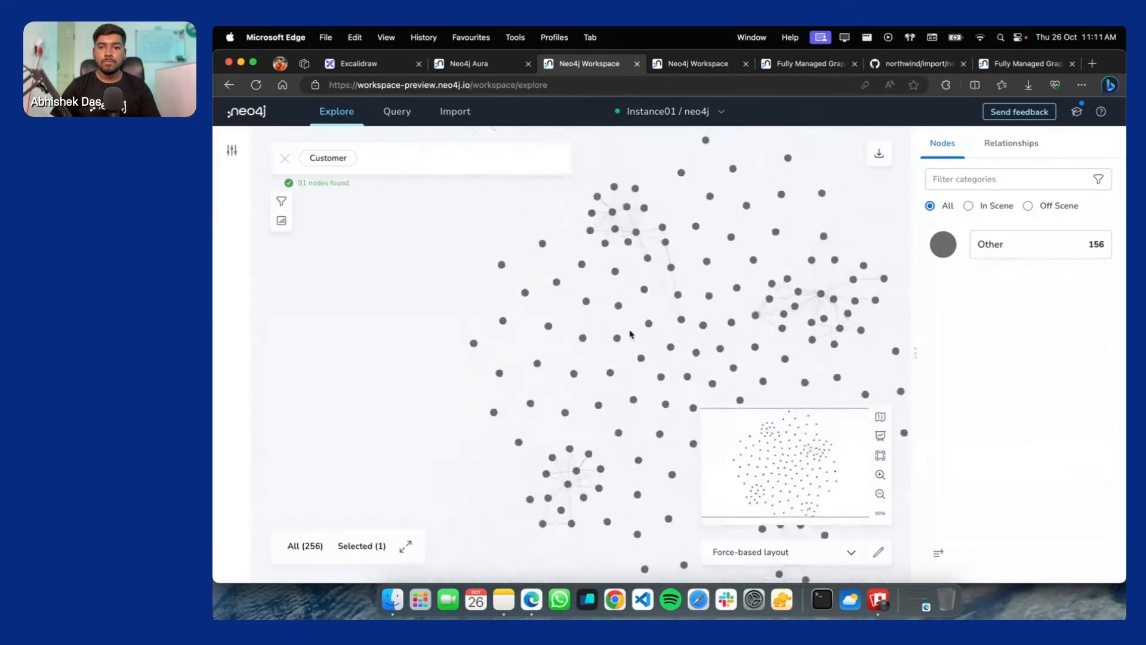
{"action": "left_click", "coordinate": [379, 151]}
{"action": "left_click", "coordinate": [486, 410]}
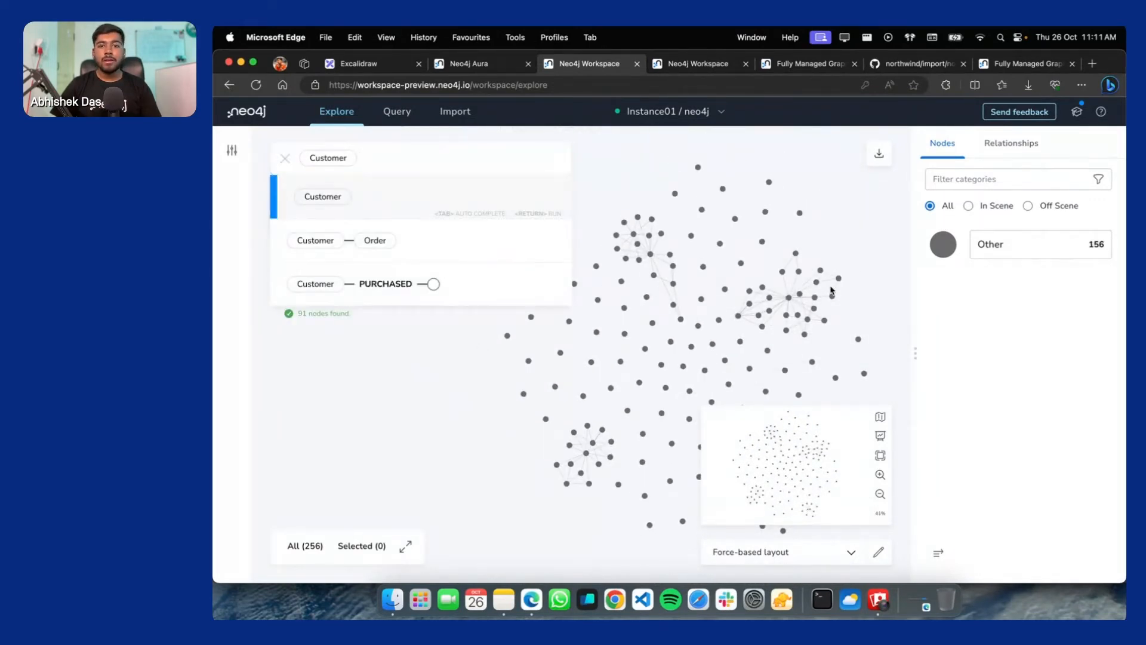
{"action": "scroll", "coordinate": [417, 186], "scroll_direction": "up", "scroll_amount": 5}
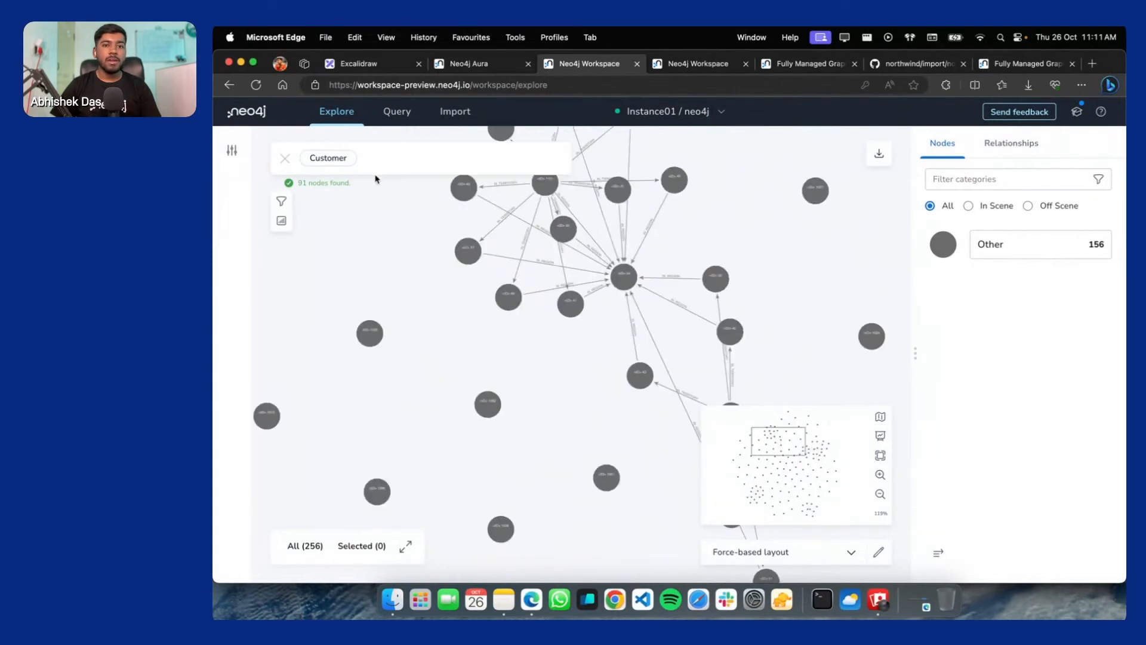
{"action": "scroll", "coordinate": [576, 264], "scroll_direction": "up", "scroll_amount": 5}
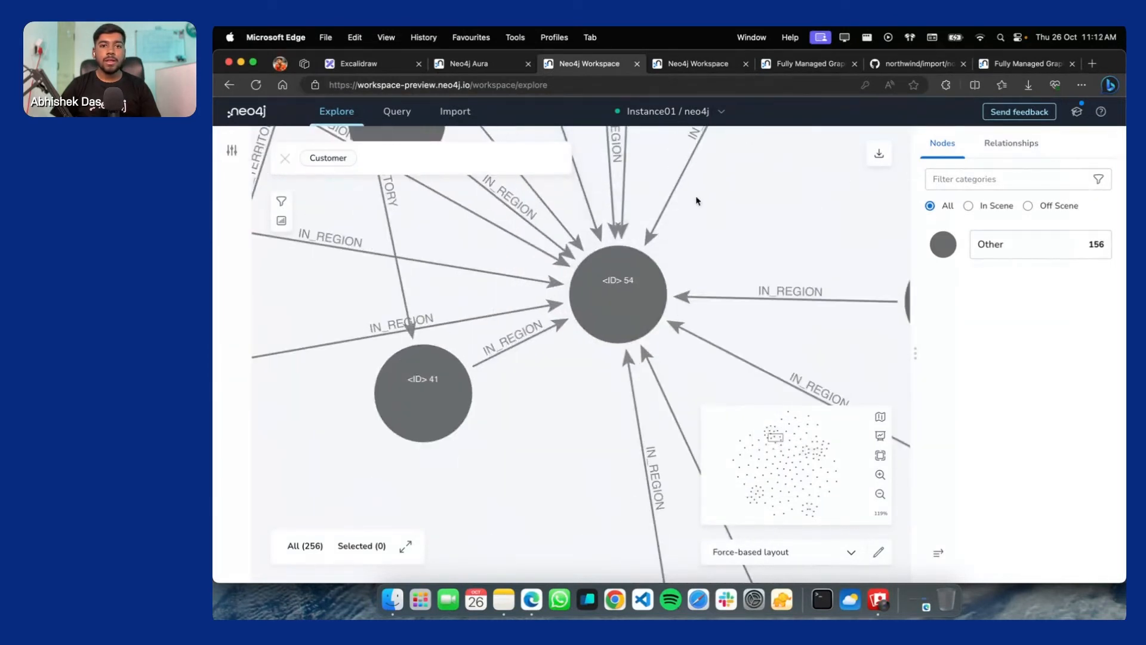
{"action": "scroll", "coordinate": [655, 334], "scroll_direction": "down", "scroll_amount": 2}
Select node 54 and review the relationship type counts for items in the scene
{"action": "left_click", "coordinate": [654, 345]}
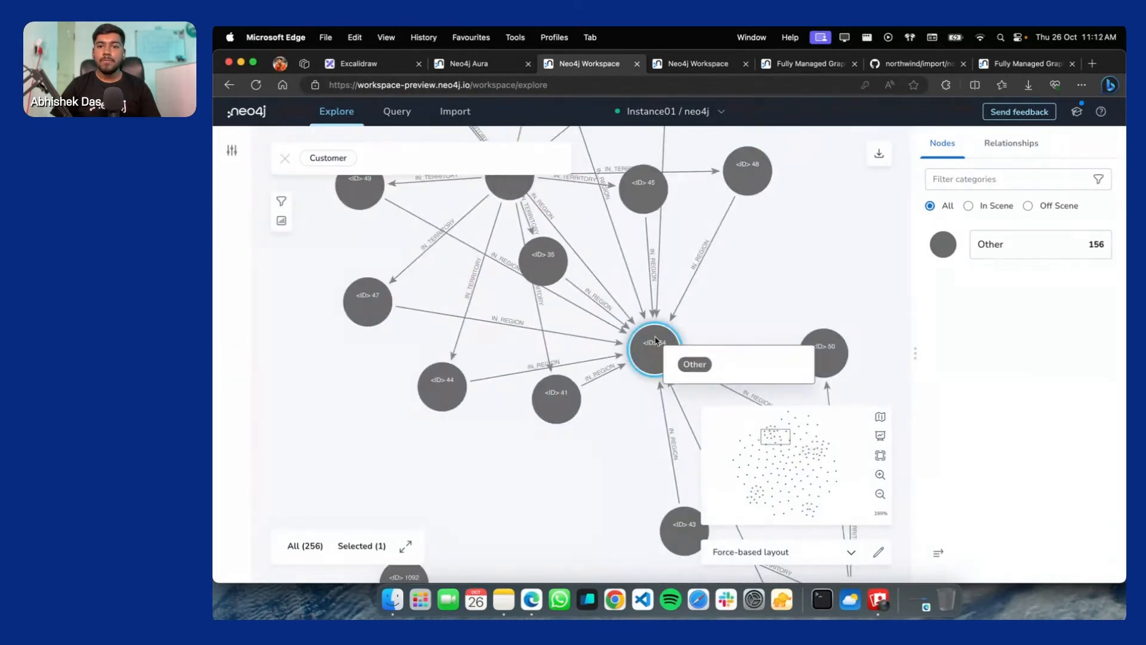
{"action": "left_click", "coordinate": [995, 206]}
{"action": "left_click", "coordinate": [1013, 143]}
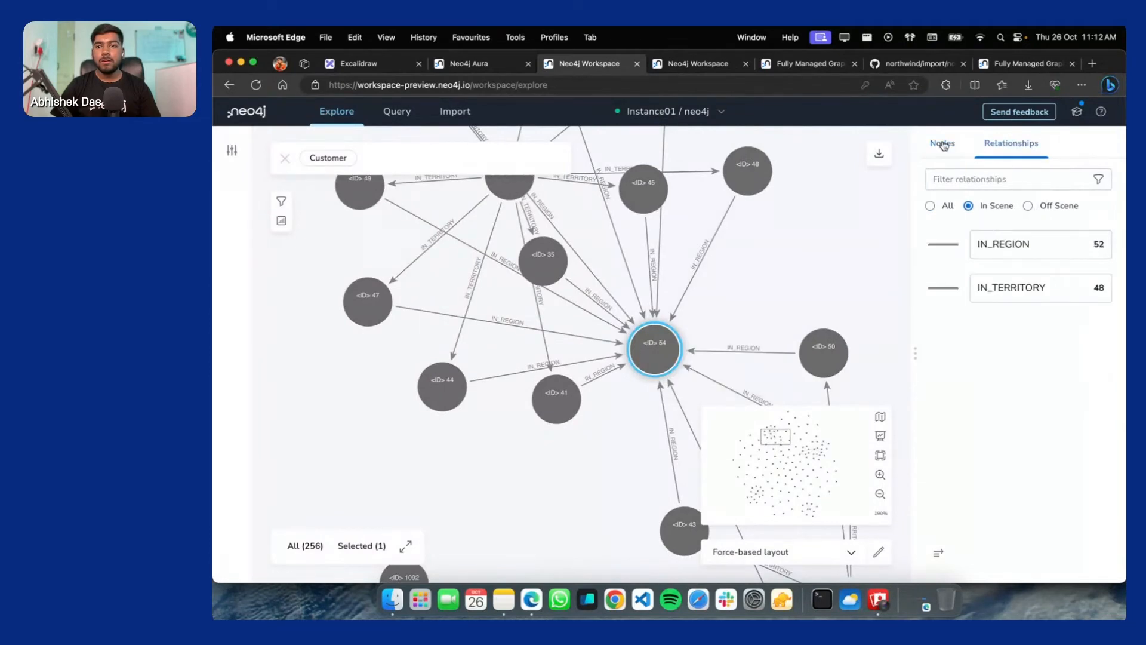
{"action": "left_click", "coordinate": [943, 145]}
{"action": "scroll", "coordinate": [703, 231], "scroll_direction": "up", "scroll_amount": 3}
{"action": "scroll", "coordinate": [633, 232], "scroll_direction": "down", "scroll_amount": 4}
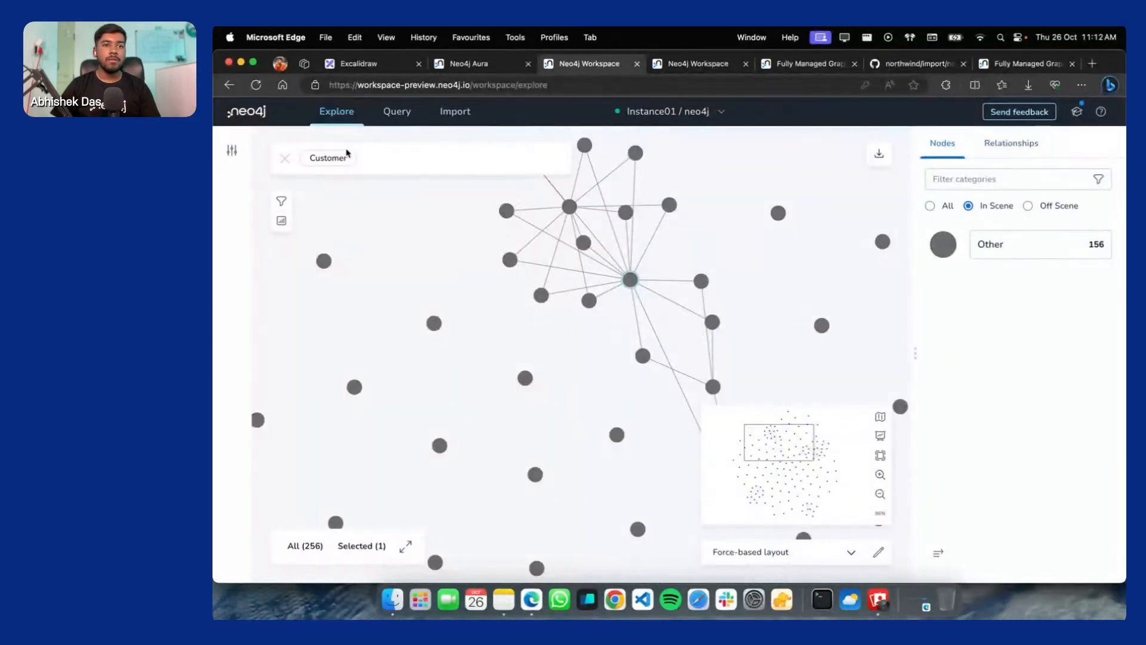
Choose the SHIPS relationship from the search suggestions as the new search phrase
{"action": "left_click", "coordinate": [382, 158]}
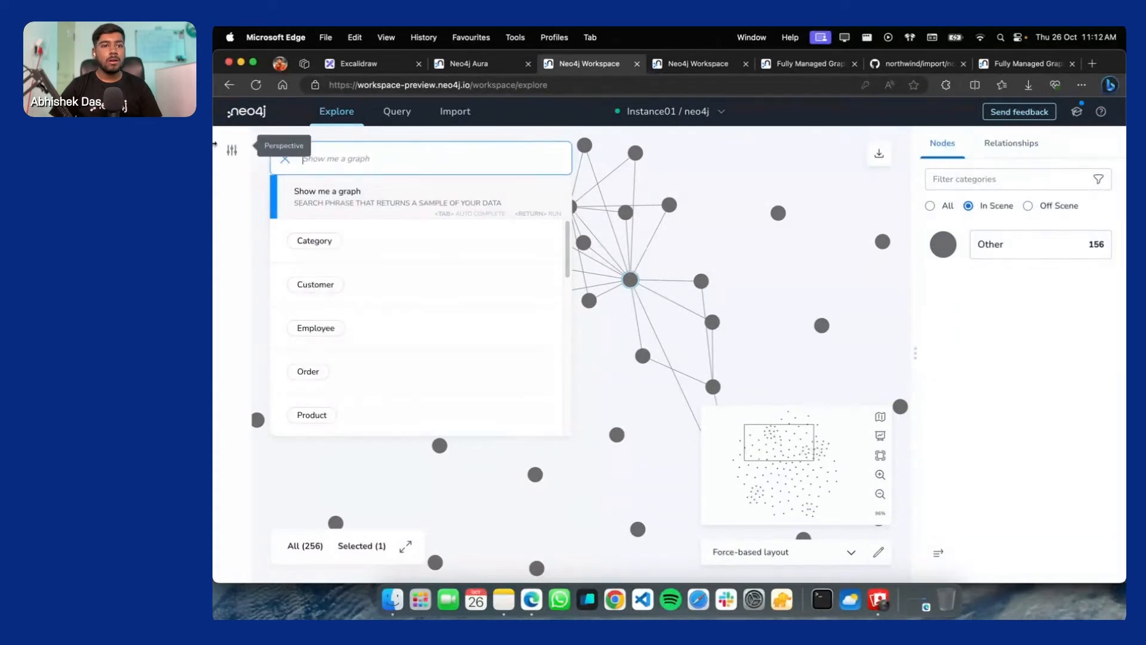
{"action": "scroll", "coordinate": [349, 371], "scroll_direction": "down", "scroll_amount": 5}
{"action": "scroll", "coordinate": [349, 371], "scroll_direction": "down", "scroll_amount": 5}
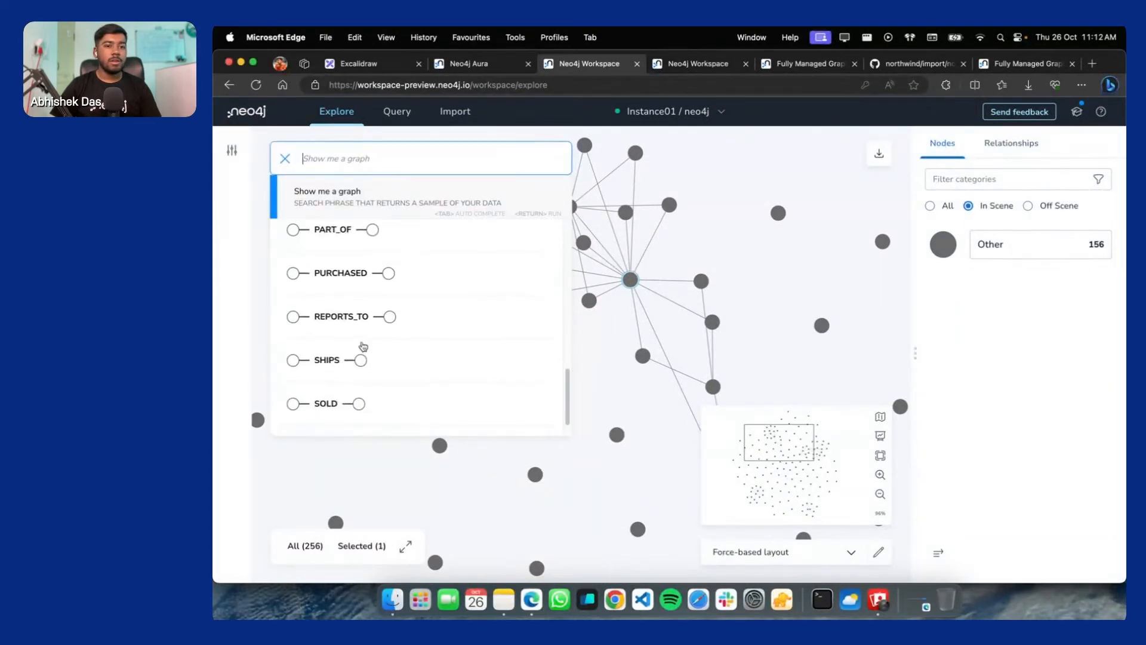
{"action": "scroll", "coordinate": [348, 345], "scroll_direction": "up", "scroll_amount": 3}
{"action": "scroll", "coordinate": [349, 345], "scroll_direction": "up", "scroll_amount": 3}
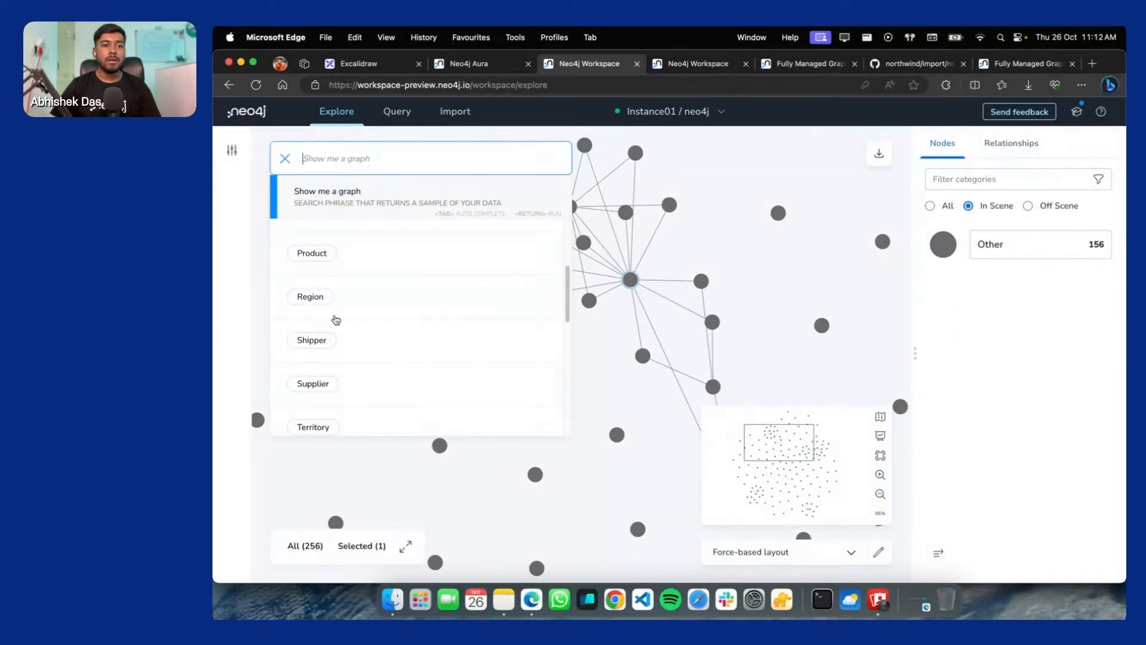
{"action": "scroll", "coordinate": [337, 320], "scroll_direction": "down", "scroll_amount": 5}
{"action": "left_click", "coordinate": [341, 325]}
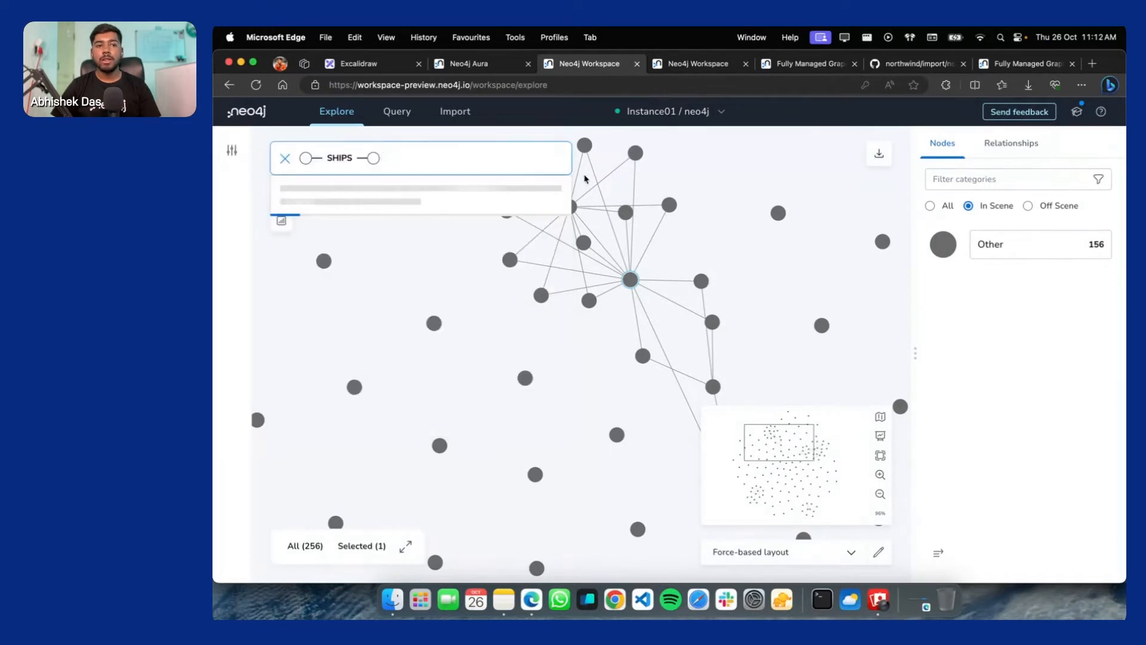
Extend the pattern to SHIPS–Order–Shipper, run it with no results, and clear the search bar
{"action": "left_click", "coordinate": [305, 157]}
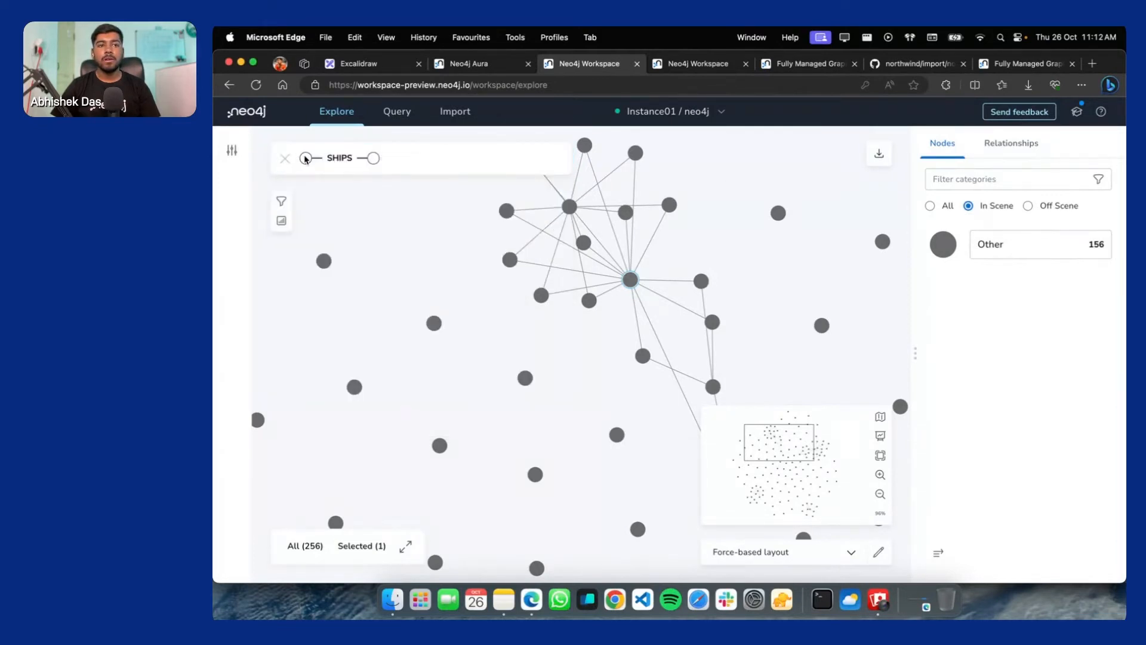
{"action": "left_click", "coordinate": [430, 159]}
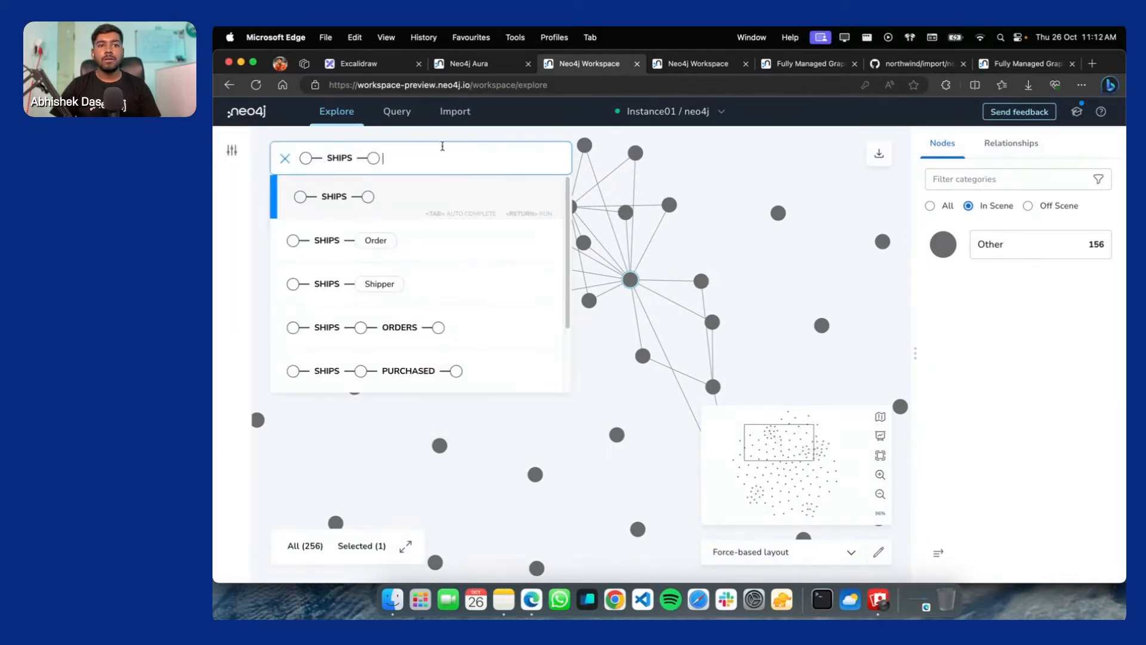
{"action": "left_click", "coordinate": [360, 251]}
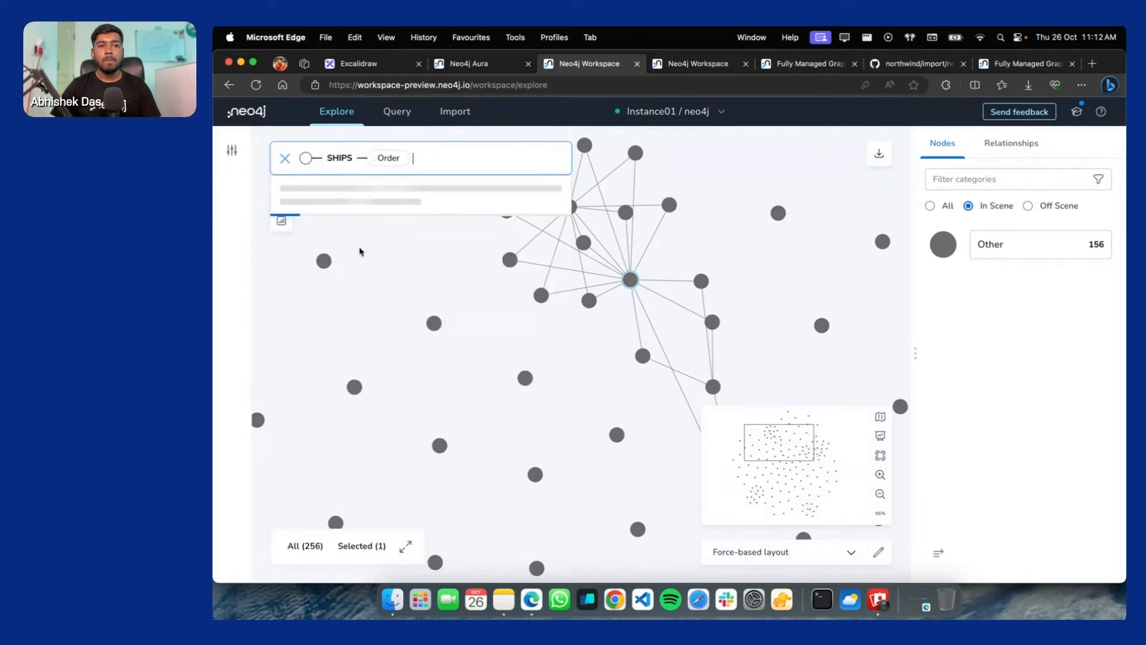
{"action": "left_click", "coordinate": [304, 157]}
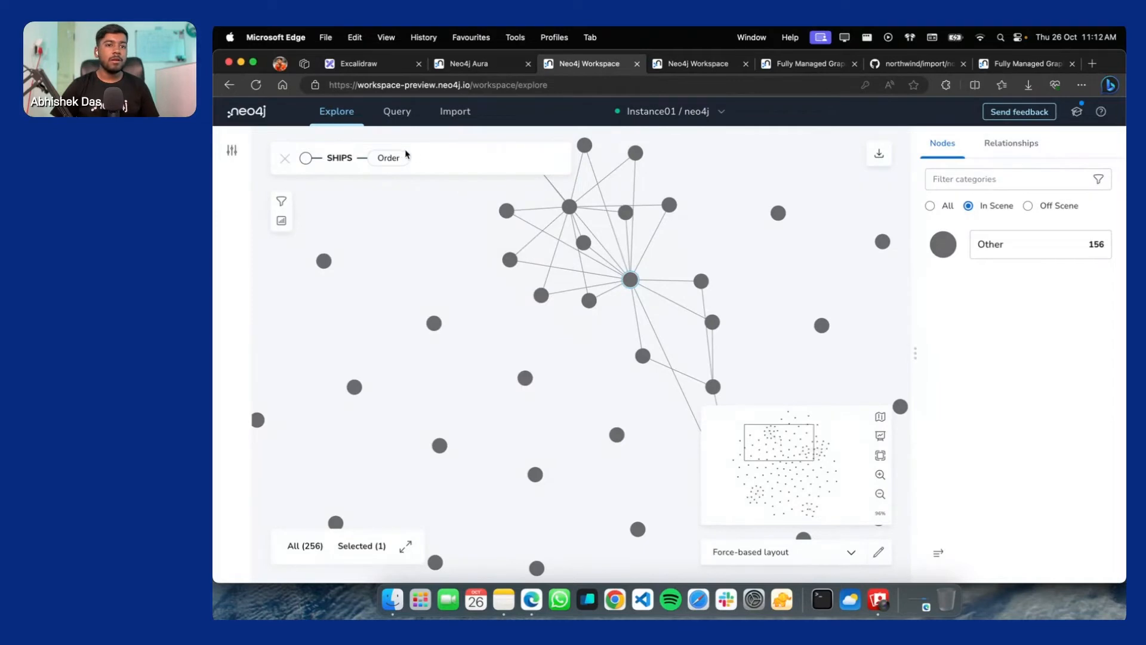
{"action": "left_click", "coordinate": [418, 158]}
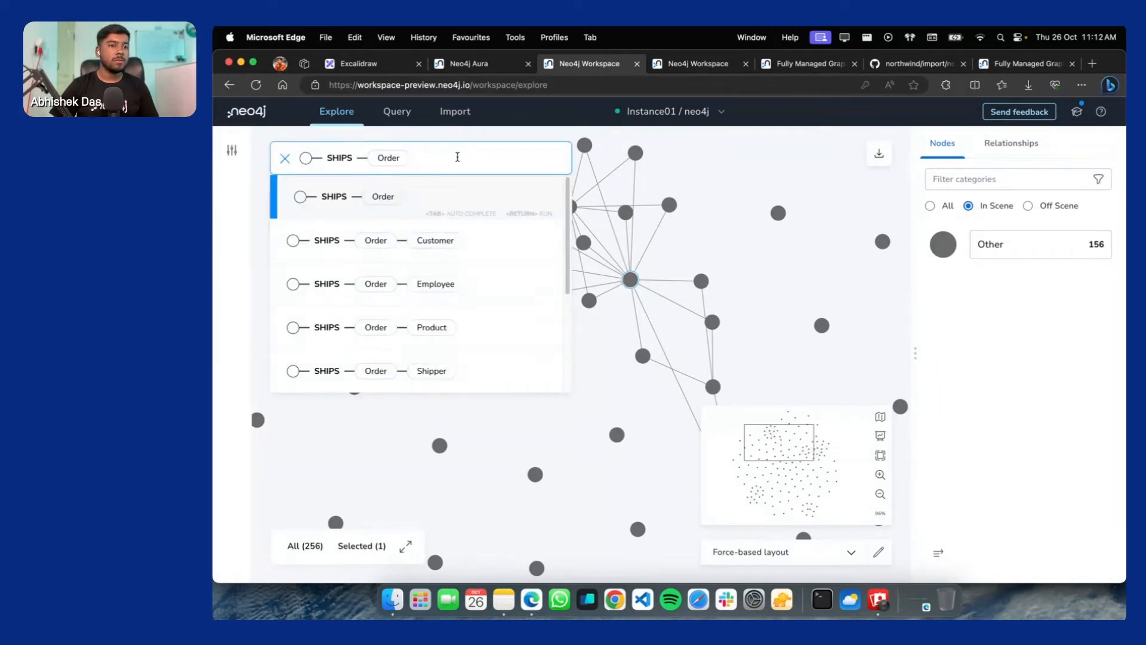
{"action": "scroll", "coordinate": [384, 301], "scroll_direction": "down", "scroll_amount": 2}
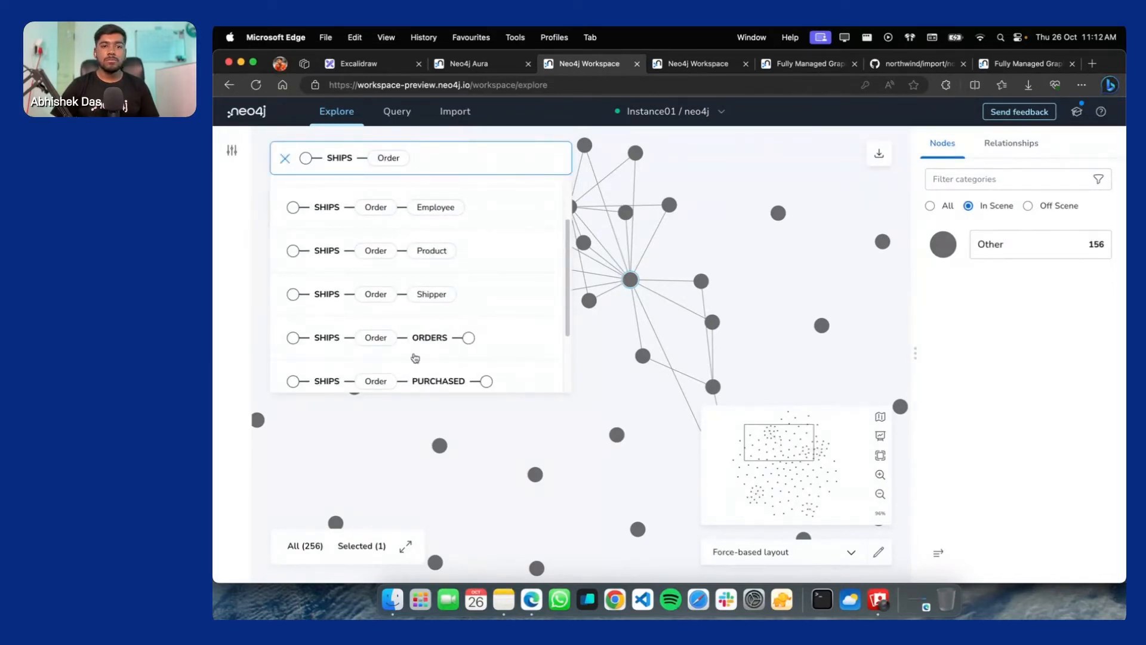
{"action": "left_click", "coordinate": [392, 295]}
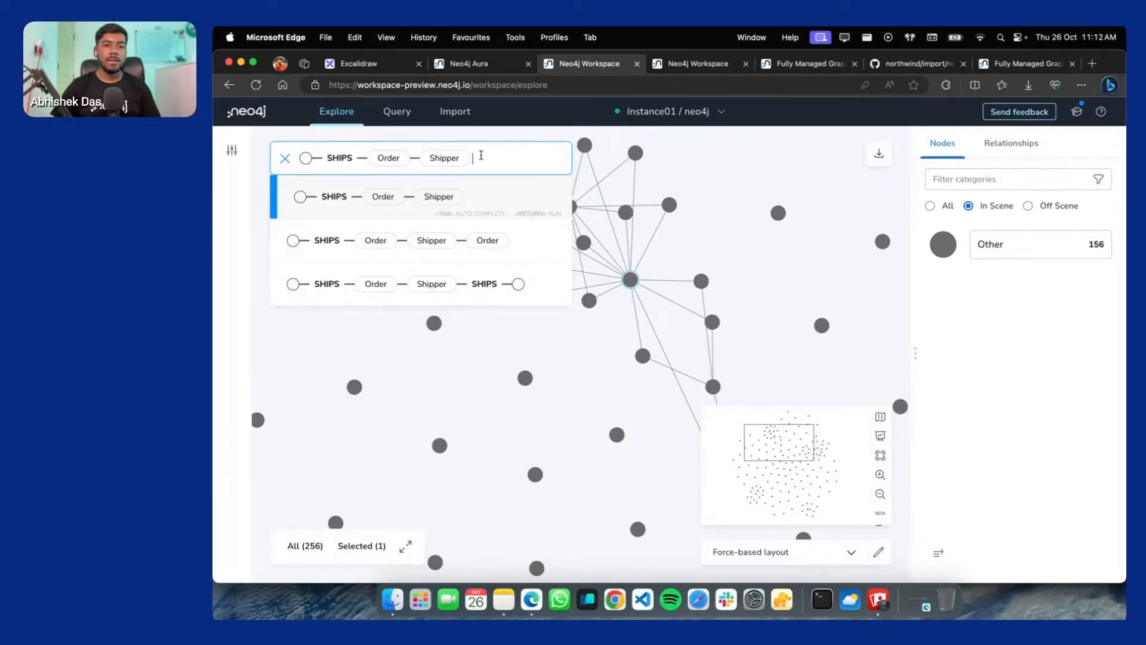
{"action": "key", "text": "Return"}
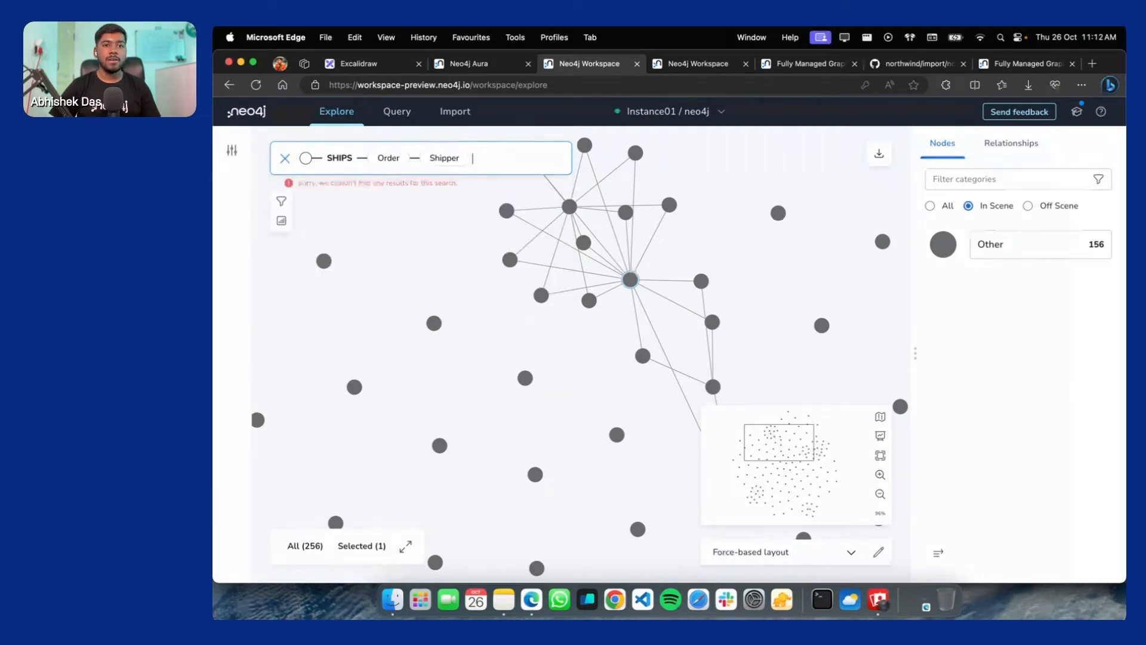
{"action": "key", "text": "super+BackSpace"}
Build and run a Product–Supplier–Product–Category search, adding 108 nodes for a 512-node scene
{"action": "scroll", "coordinate": [334, 287], "scroll_direction": "down", "scroll_amount": 3}
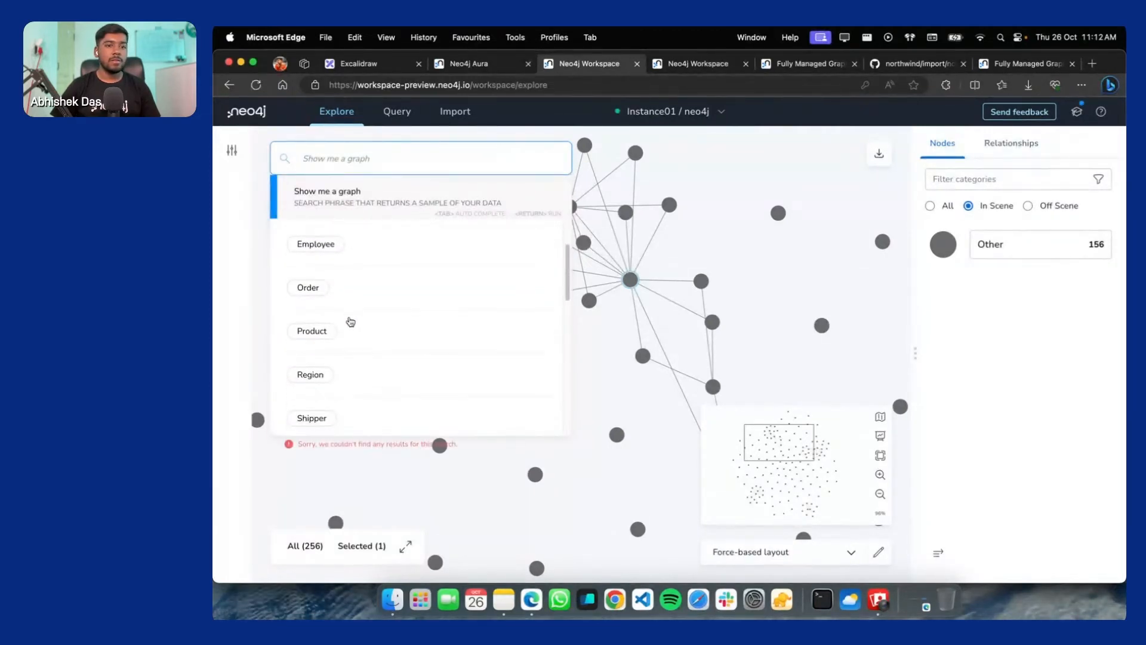
{"action": "left_click", "coordinate": [328, 267]}
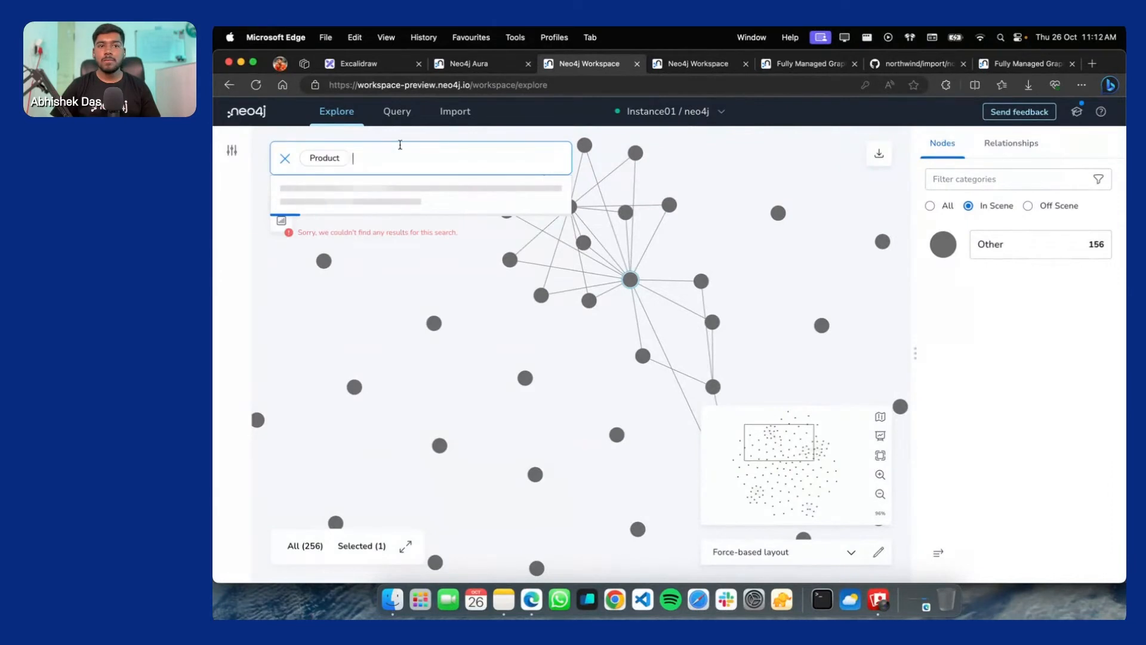
{"action": "type", "text": "s"}
{"action": "key", "text": "BackSpace"}
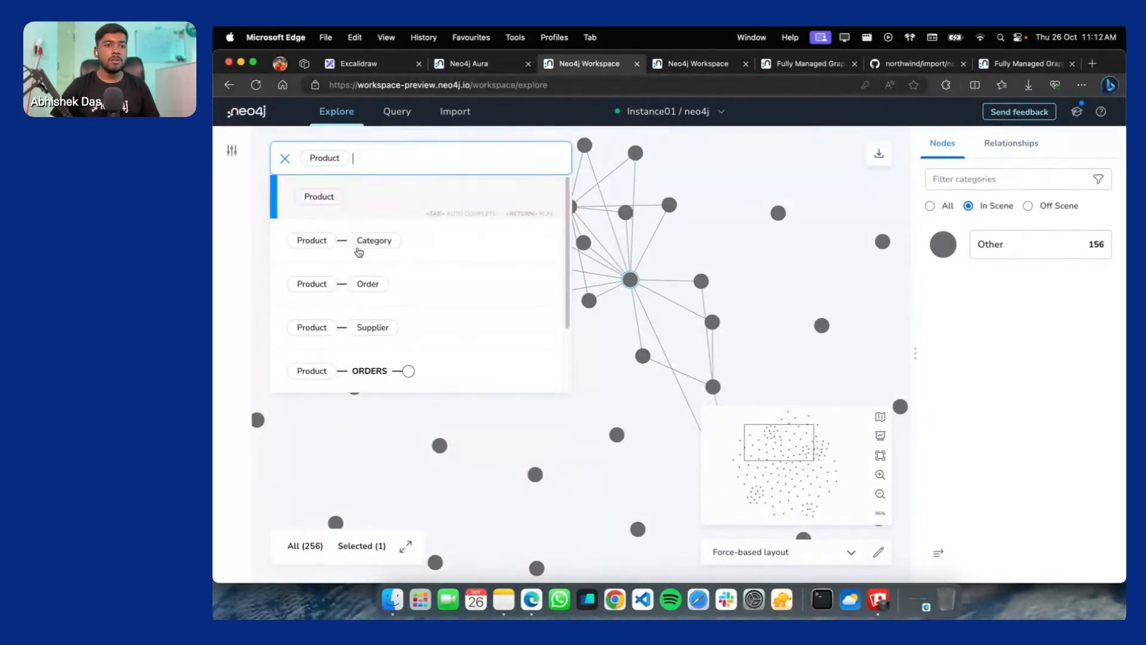
{"action": "left_click", "coordinate": [354, 325]}
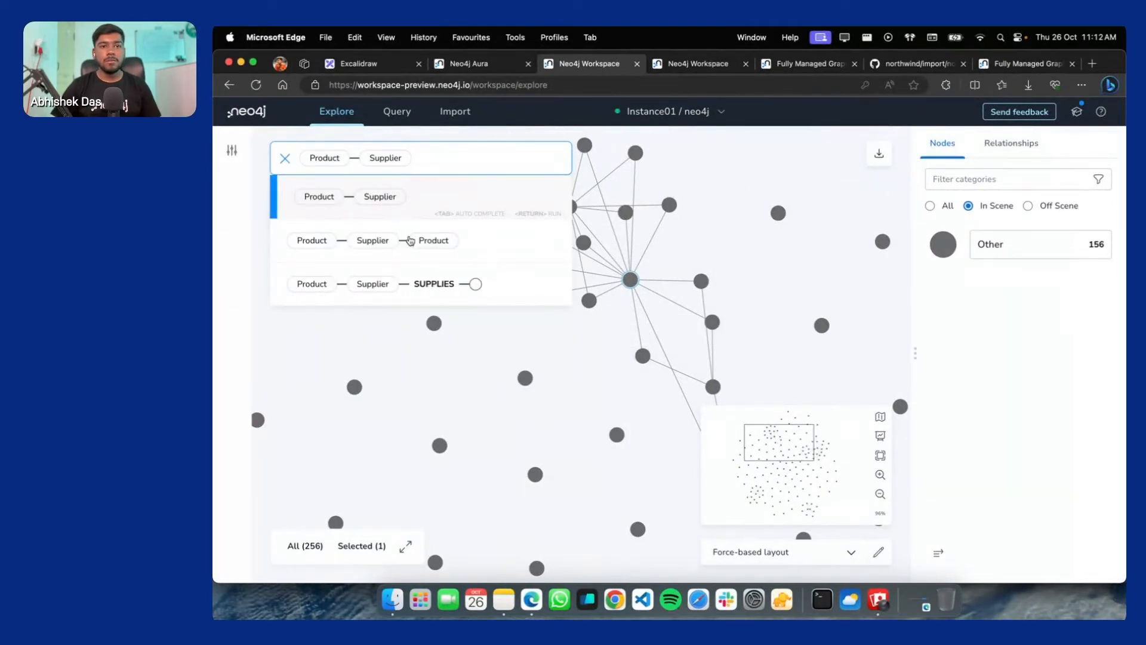
{"action": "left_click", "coordinate": [410, 240]}
{"action": "left_click", "coordinate": [428, 246]}
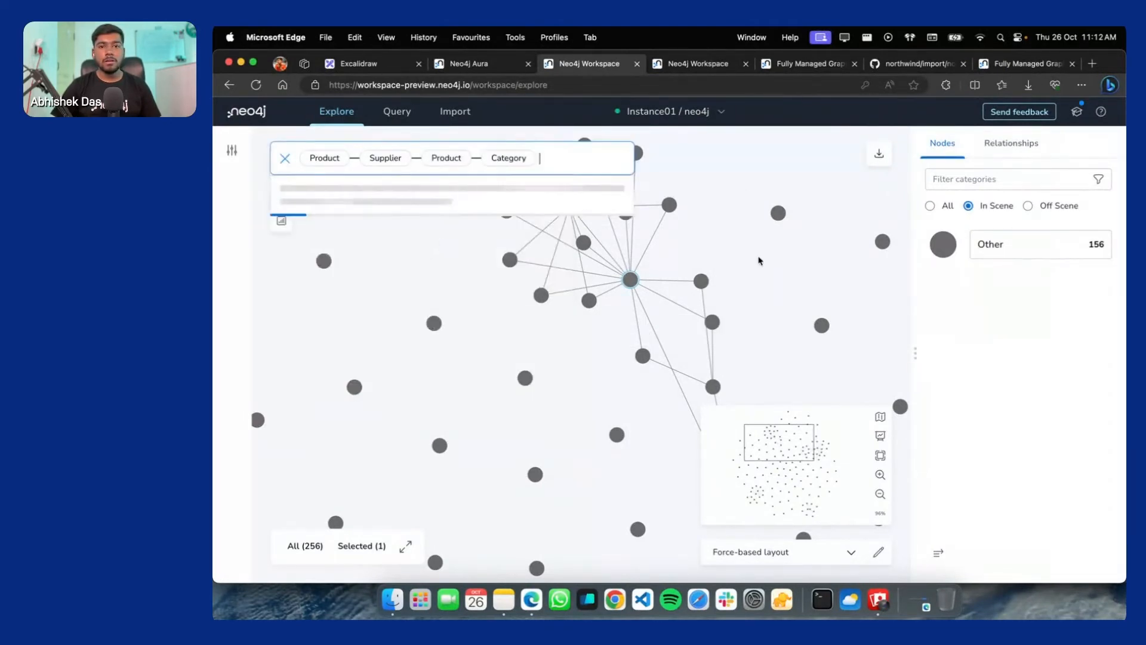
{"action": "key", "text": "Return"}
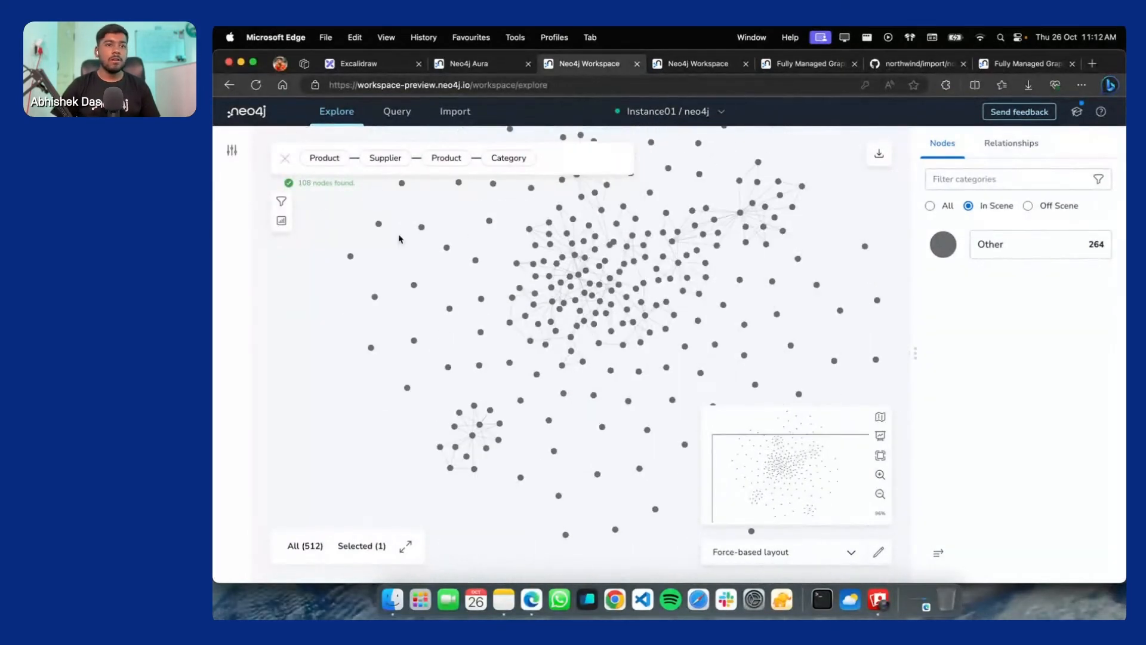
{"action": "scroll", "coordinate": [753, 236], "scroll_direction": "up", "scroll_amount": 10}
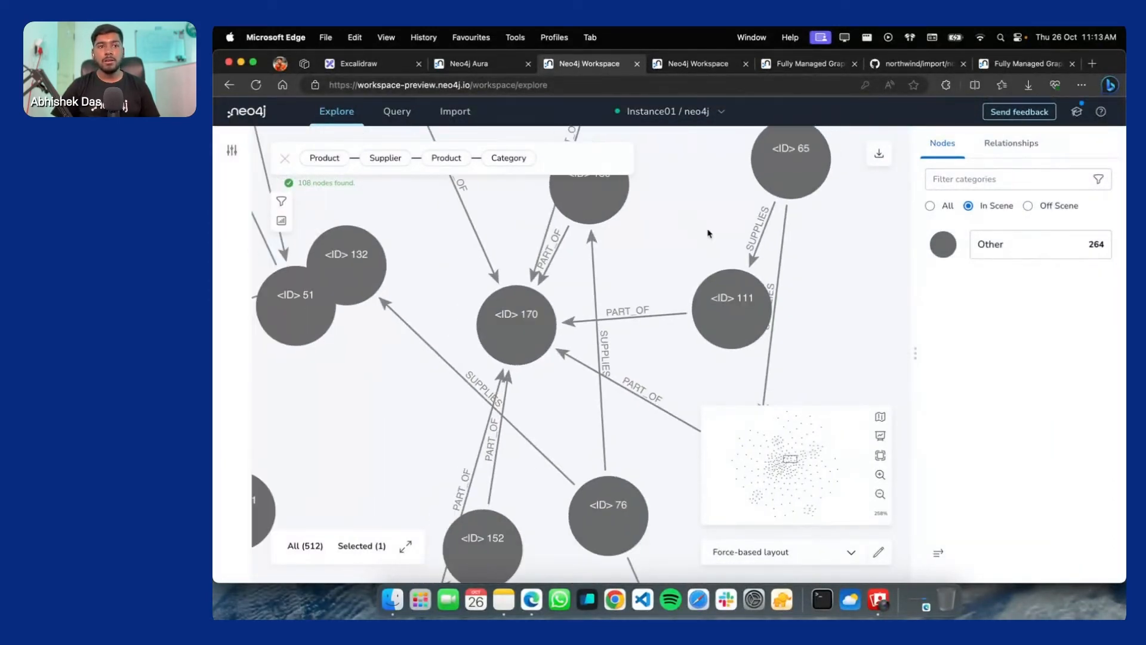
Trim the search pattern back to Product–Supplier and run it, finding 106 nodes
{"action": "left_click", "coordinate": [554, 155]}
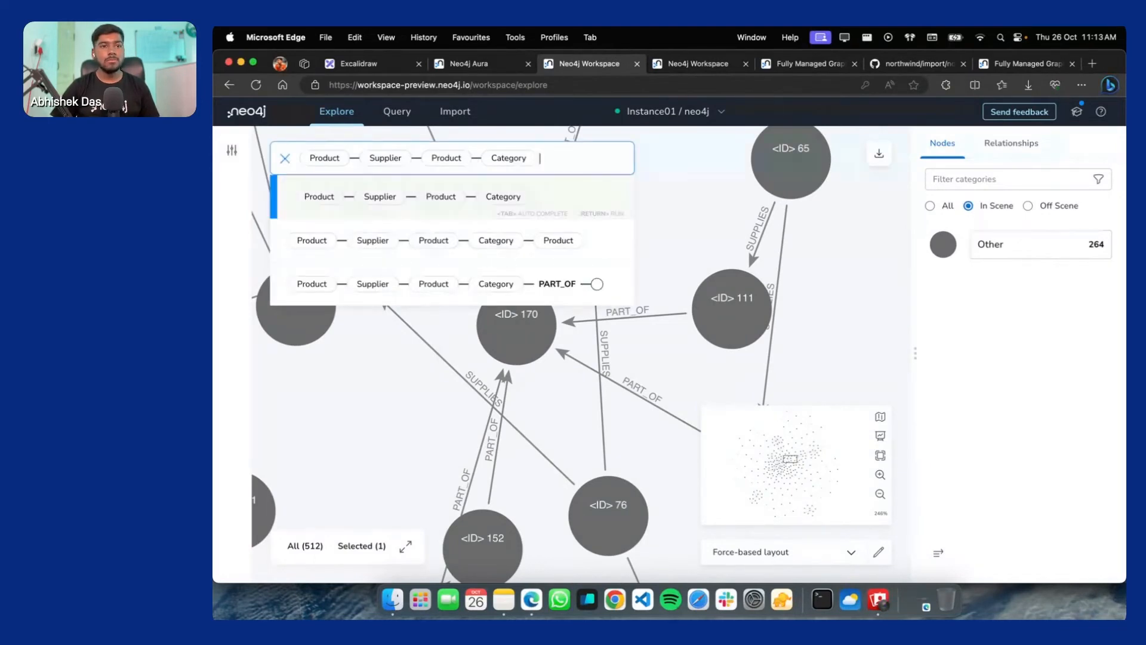
{"action": "key", "text": "BackSpace"}
{"action": "key", "text": "BackSpace"}
{"action": "type", "text": "Catego"}
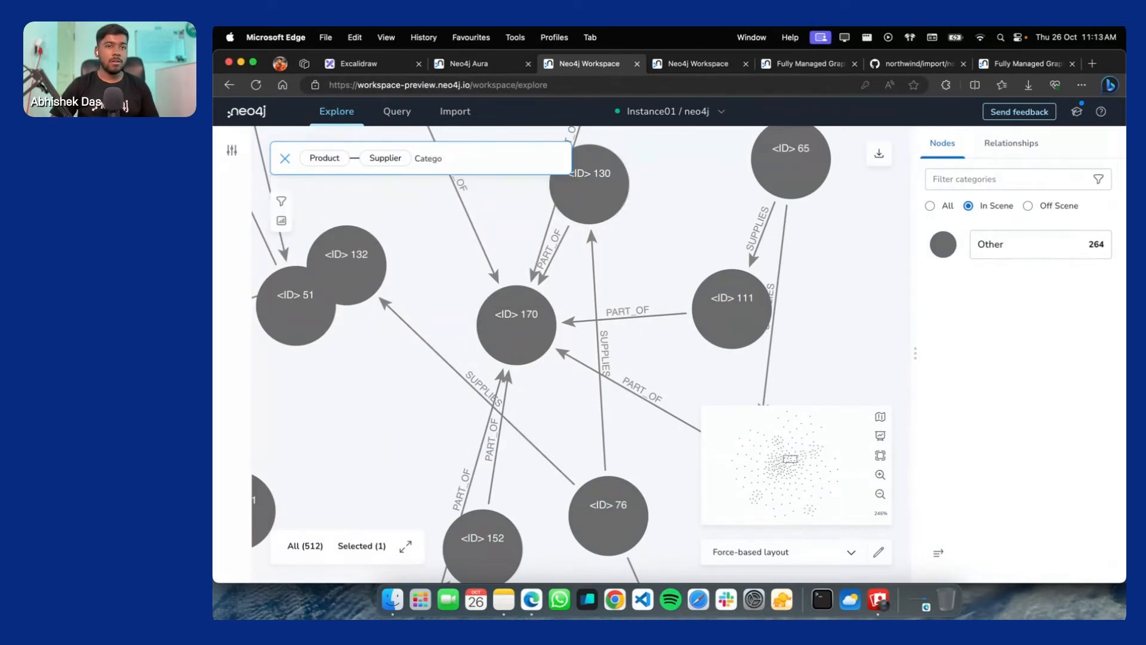
{"action": "type", "text": "ry"}
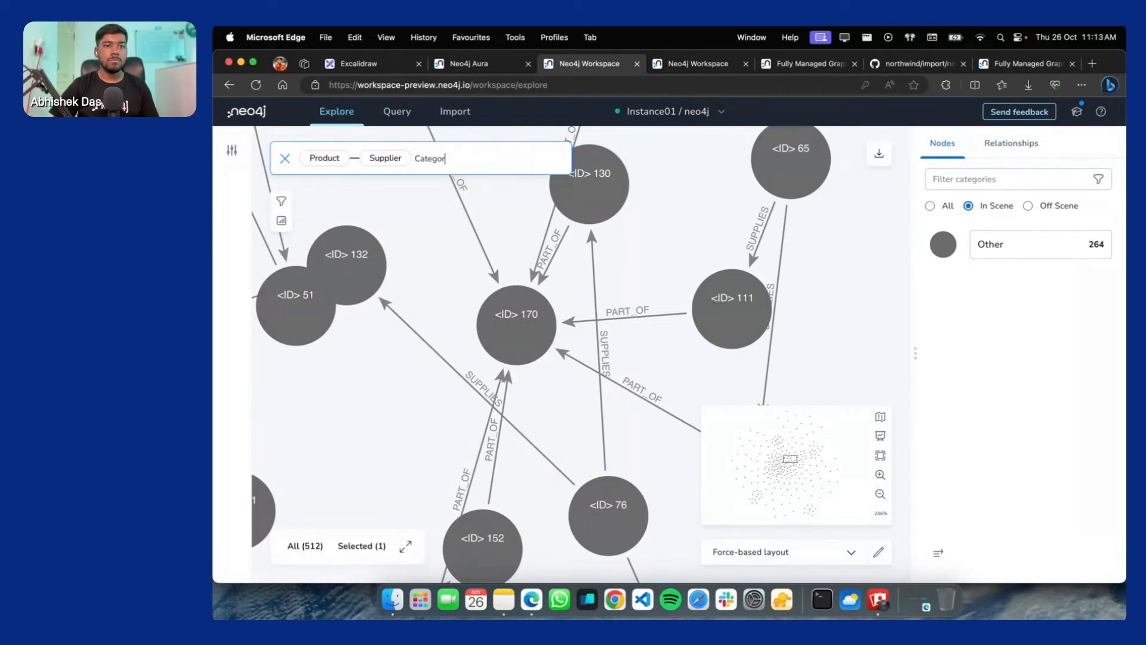
{"action": "key", "text": "BackSpace"}
{"action": "key", "text": "BackSpace"}
{"action": "key", "text": "BackSpace"}
{"action": "key", "text": "BackSpace"}
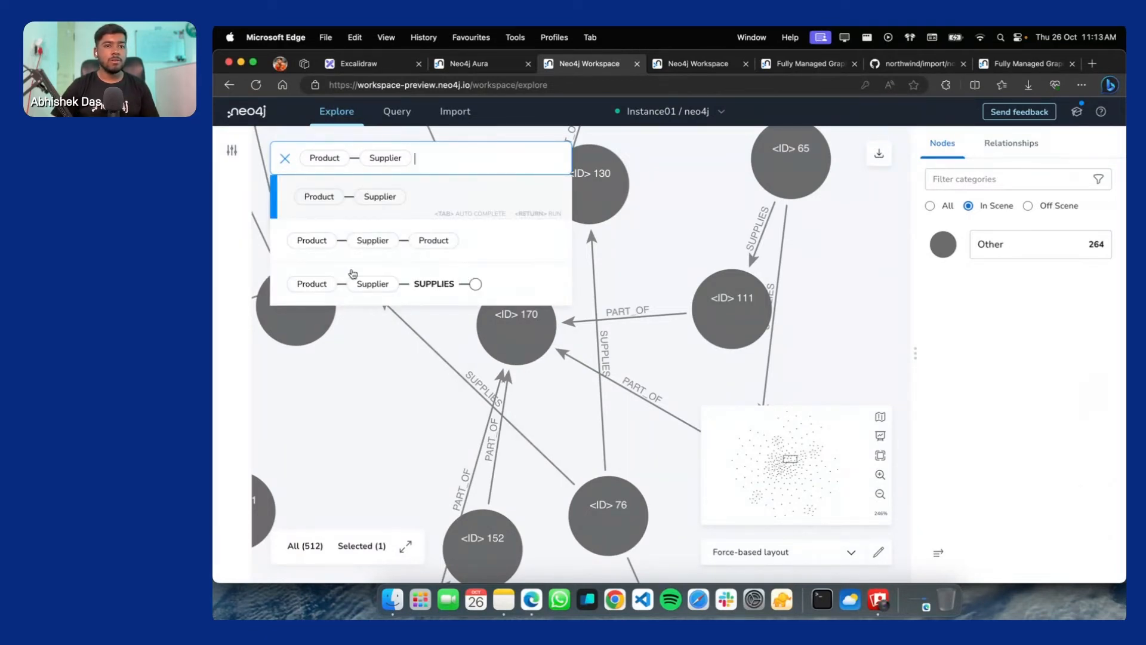
{"action": "key", "text": "Return"}
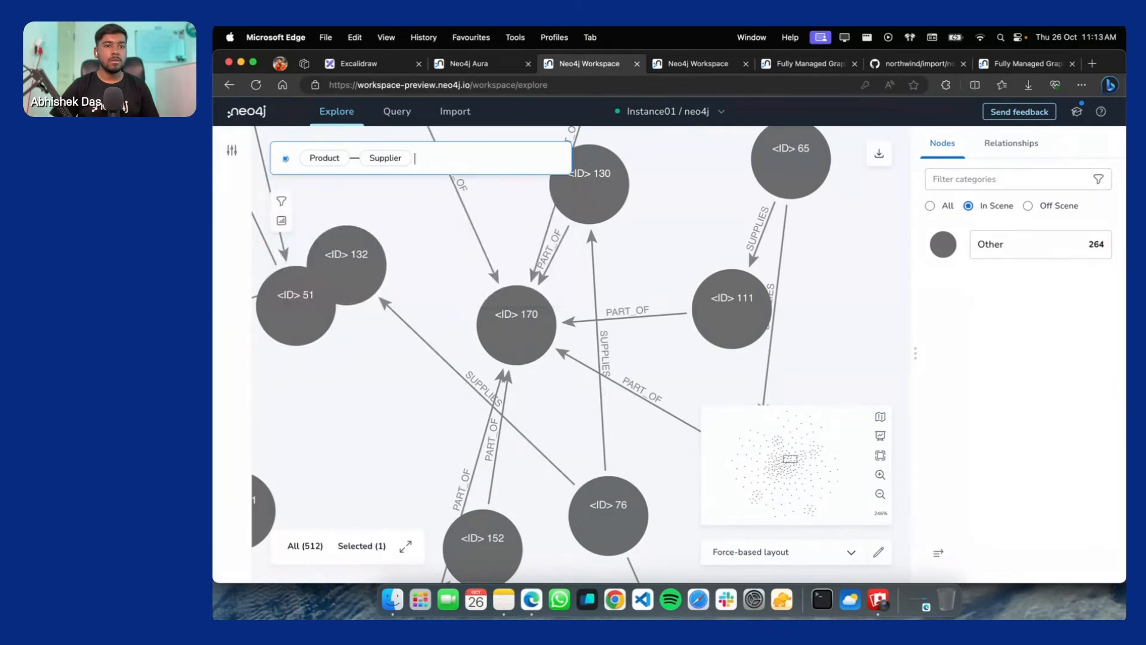
Pan and zoom across the 521-node graph to view the other nodes
{"action": "scroll", "coordinate": [663, 278], "scroll_direction": "up", "scroll_amount": 5}
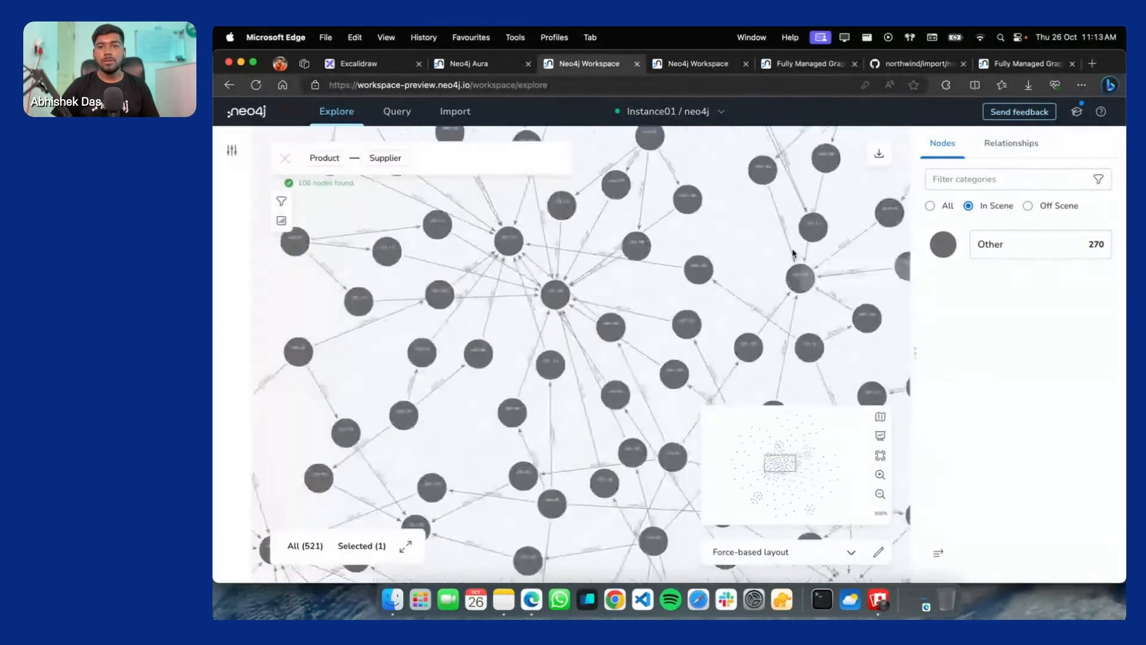
{"action": "left_click_drag", "start_coordinate": [693, 245], "coordinate": [495, 286]}
{"action": "left_click_drag", "start_coordinate": [737, 228], "coordinate": [464, 279]}
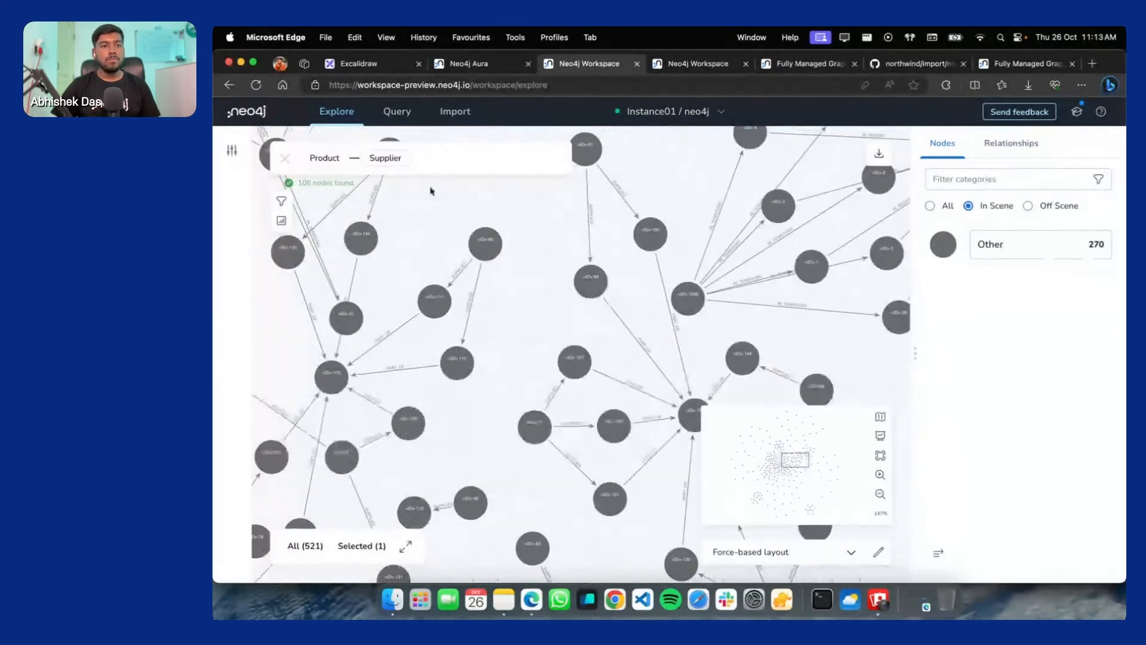
{"action": "scroll", "coordinate": [729, 269], "scroll_direction": "up", "scroll_amount": 5}
{"action": "left_click_drag", "start_coordinate": [728, 269], "coordinate": [478, 292]}
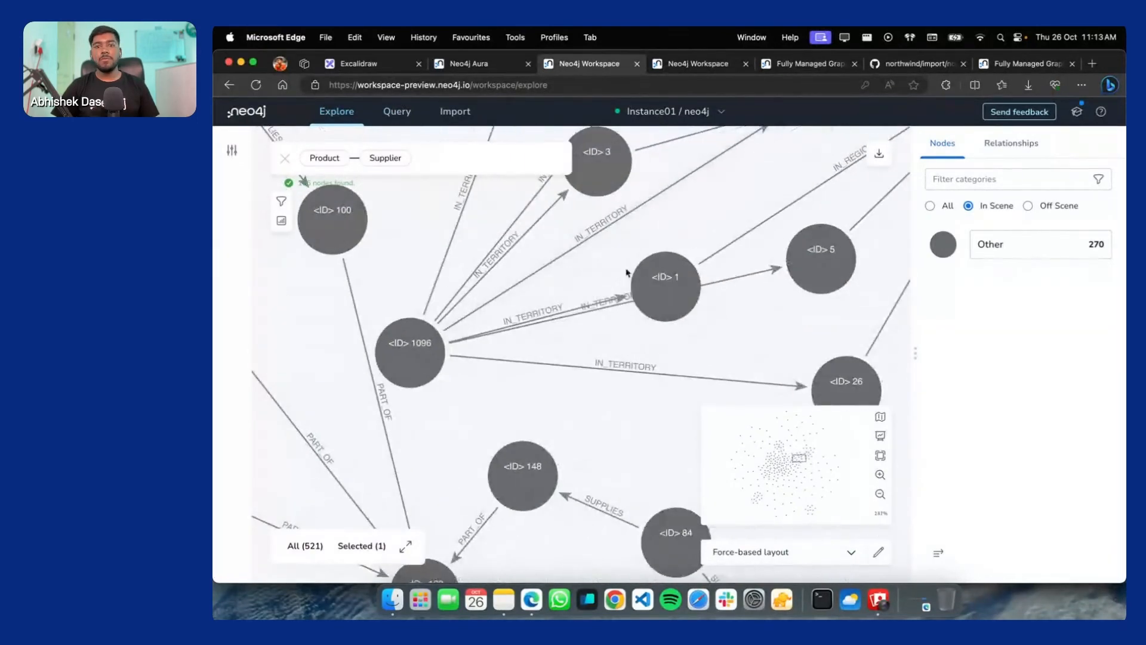
{"action": "scroll", "coordinate": [597, 238], "scroll_direction": "down", "scroll_amount": 4}
{"action": "scroll", "coordinate": [775, 225], "scroll_direction": "up", "scroll_amount": 3}
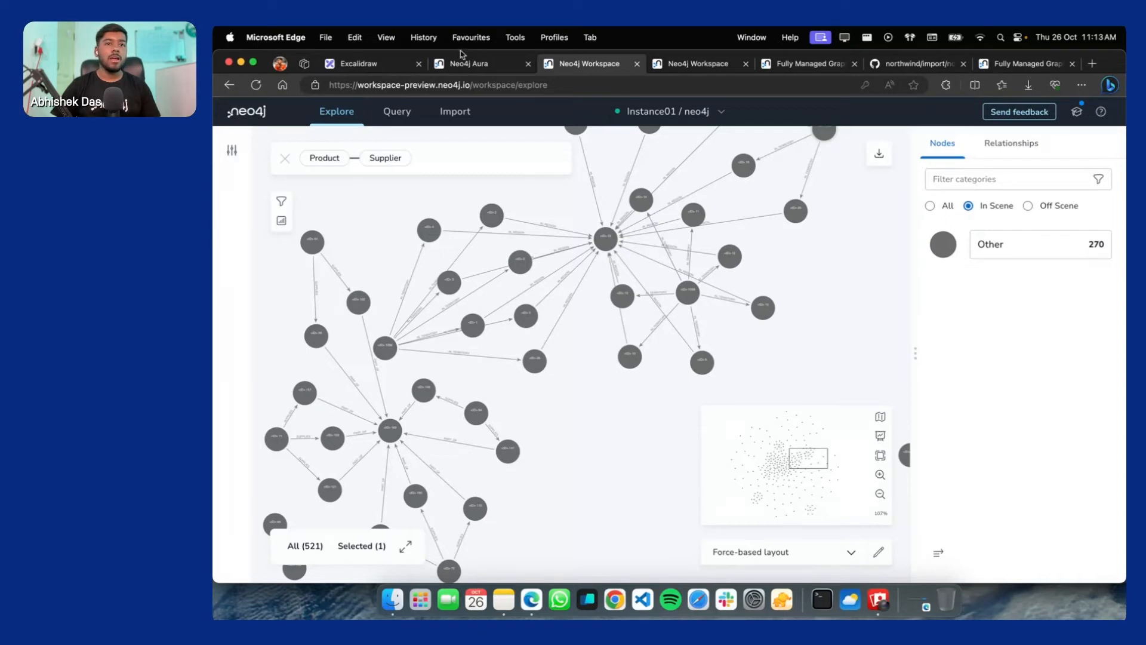
{"action": "left_click", "coordinate": [448, 71]}
{"action": "left_click", "coordinate": [386, 66]}
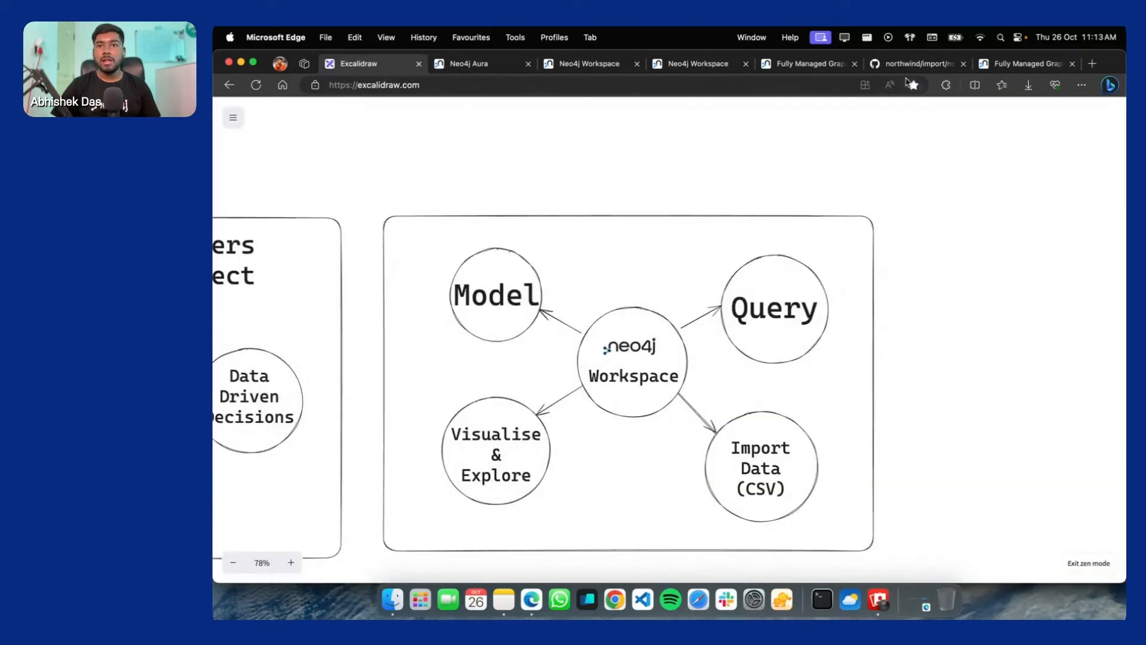
{"action": "left_click", "coordinate": [471, 64]}
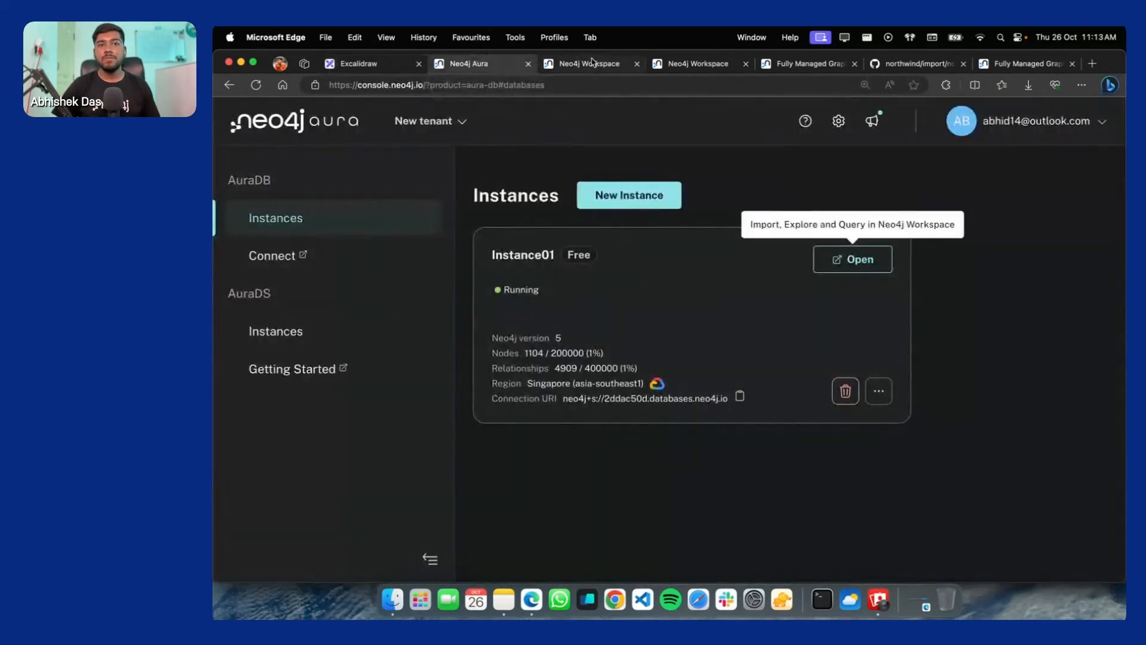
{"action": "left_click", "coordinate": [588, 63]}
{"action": "left_click", "coordinate": [396, 111]}
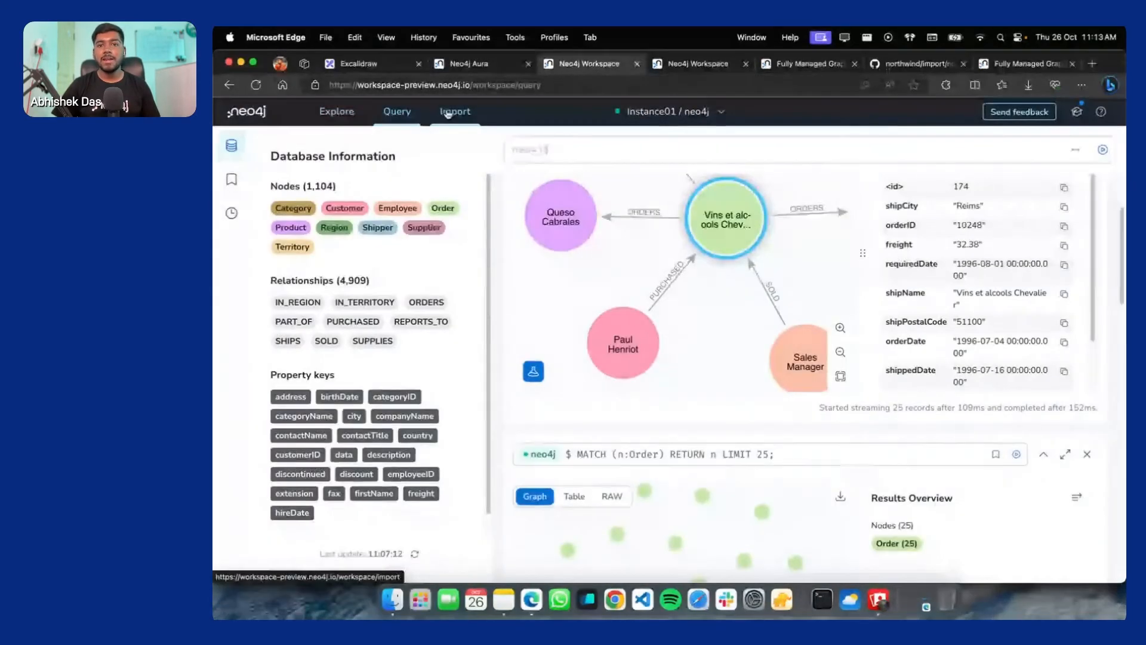
{"action": "left_click", "coordinate": [453, 112]}
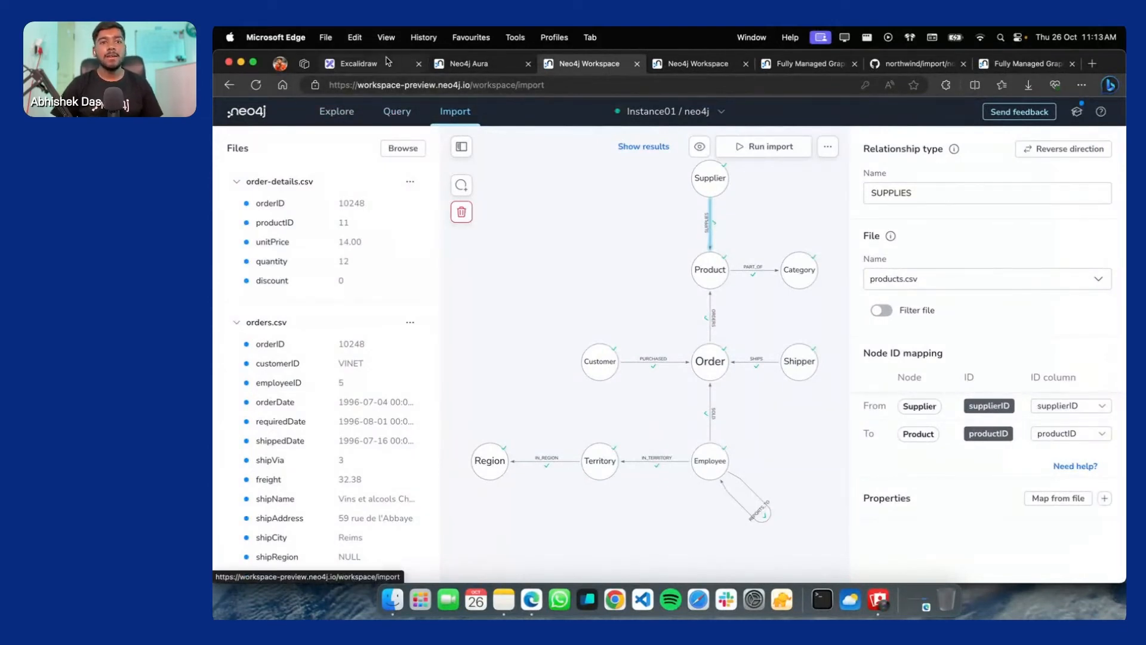
{"action": "left_click", "coordinate": [236, 182]}
{"action": "left_click", "coordinate": [236, 222]}
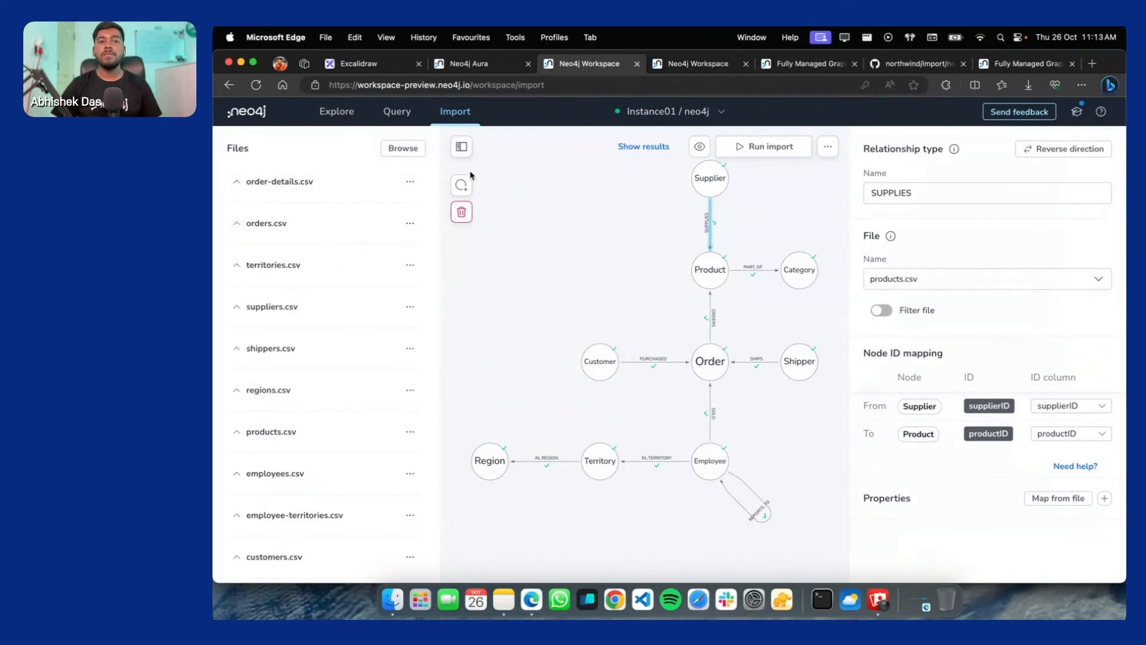
{"action": "scroll", "coordinate": [277, 227], "scroll_direction": "down", "scroll_amount": 4}
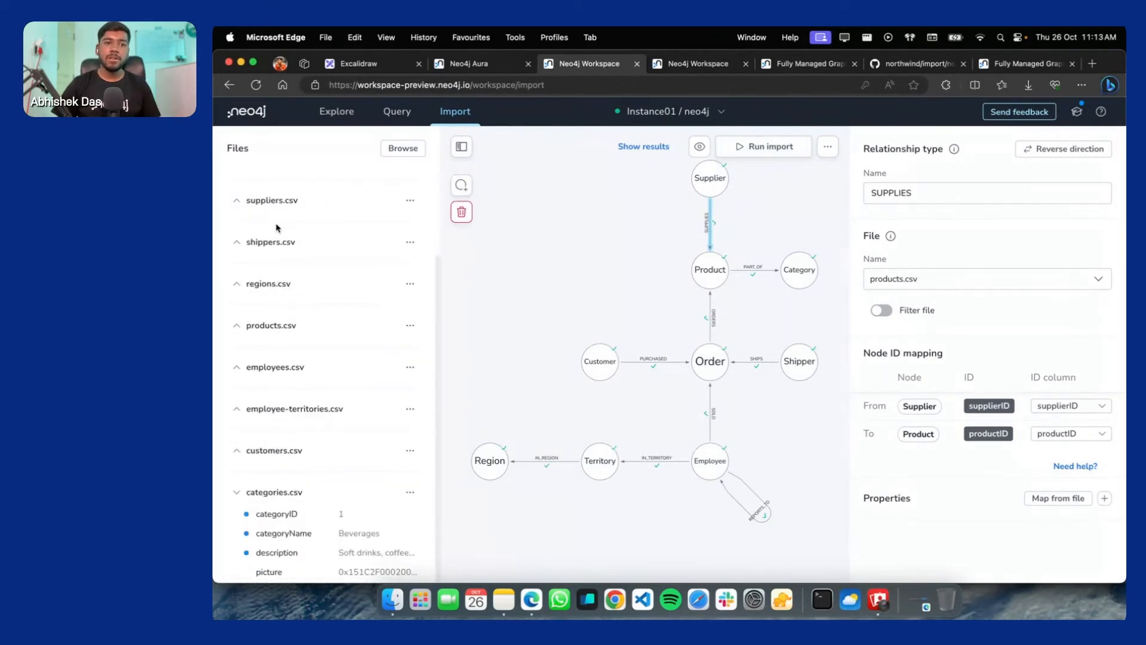
{"action": "scroll", "coordinate": [257, 245], "scroll_direction": "up", "scroll_amount": 4}
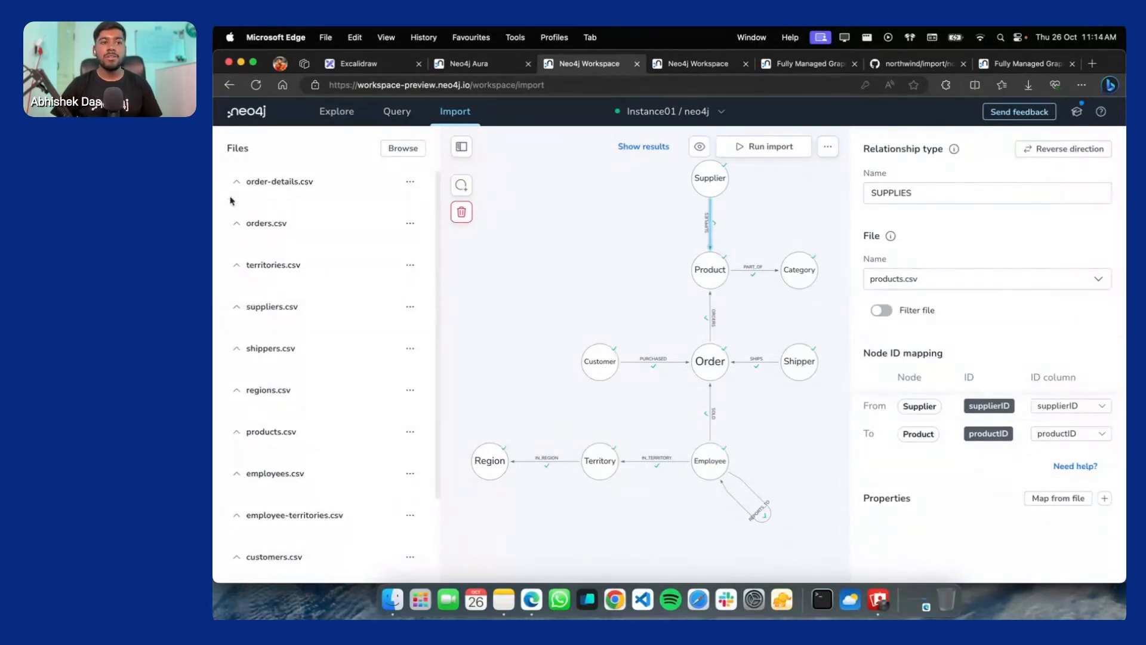
{"action": "left_click", "coordinate": [240, 188]}
{"action": "left_click", "coordinate": [238, 187]}
{"action": "left_click", "coordinate": [238, 227]}
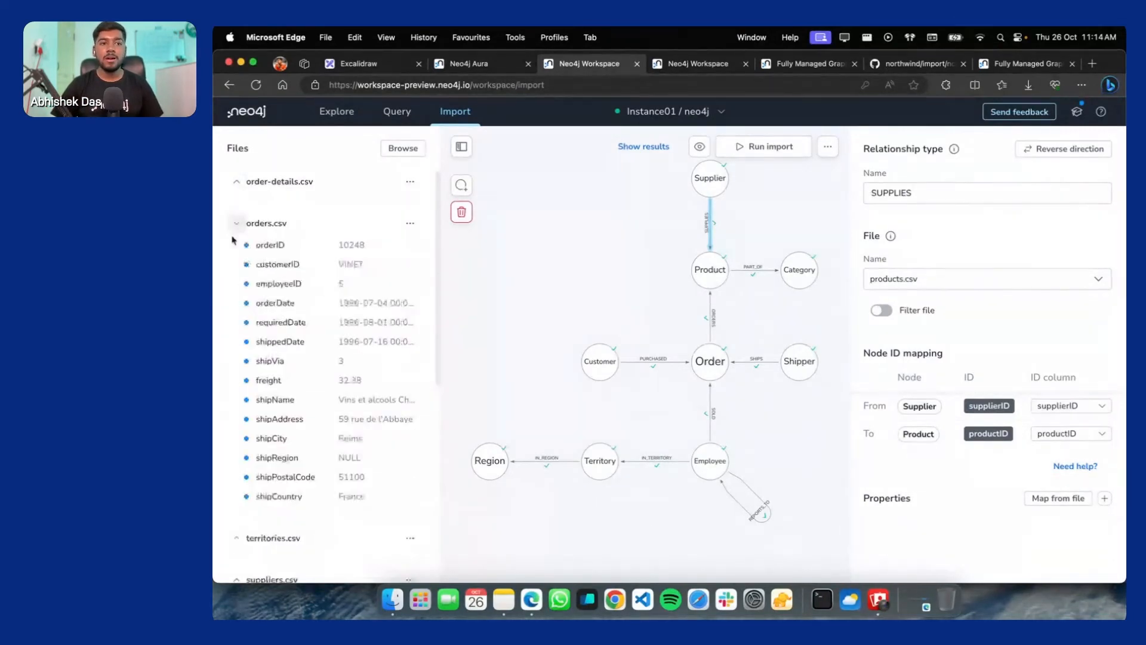
{"action": "left_click", "coordinate": [238, 227]}
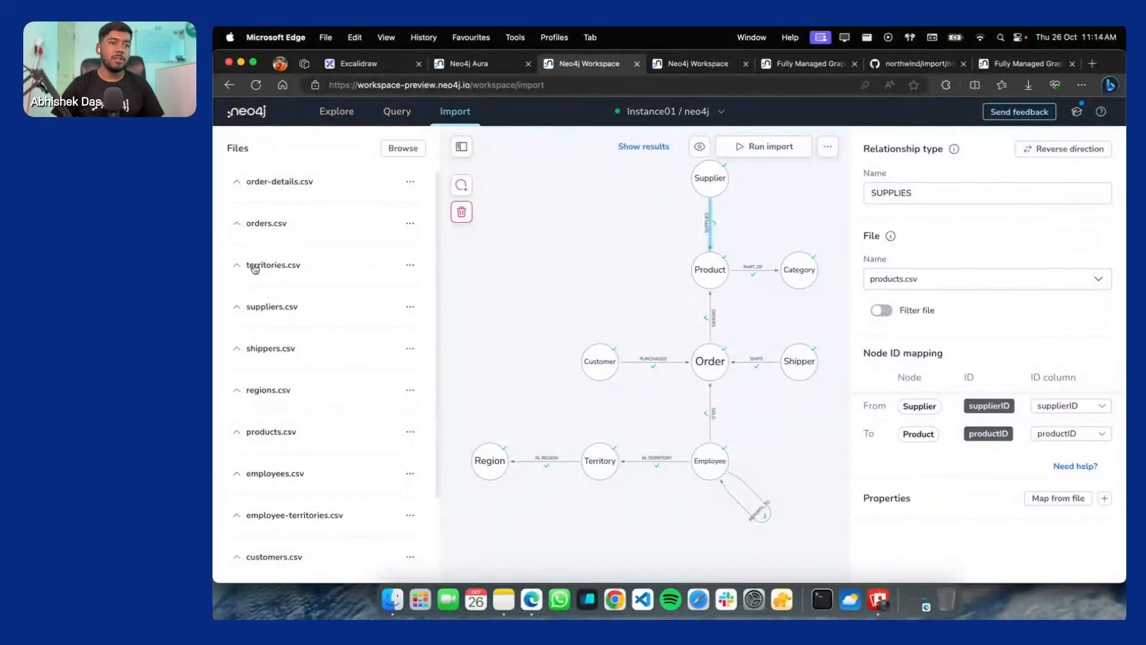
{"action": "scroll", "coordinate": [269, 332], "scroll_direction": "down", "scroll_amount": 3}
{"action": "scroll", "coordinate": [280, 325], "scroll_direction": "up", "scroll_amount": 3}
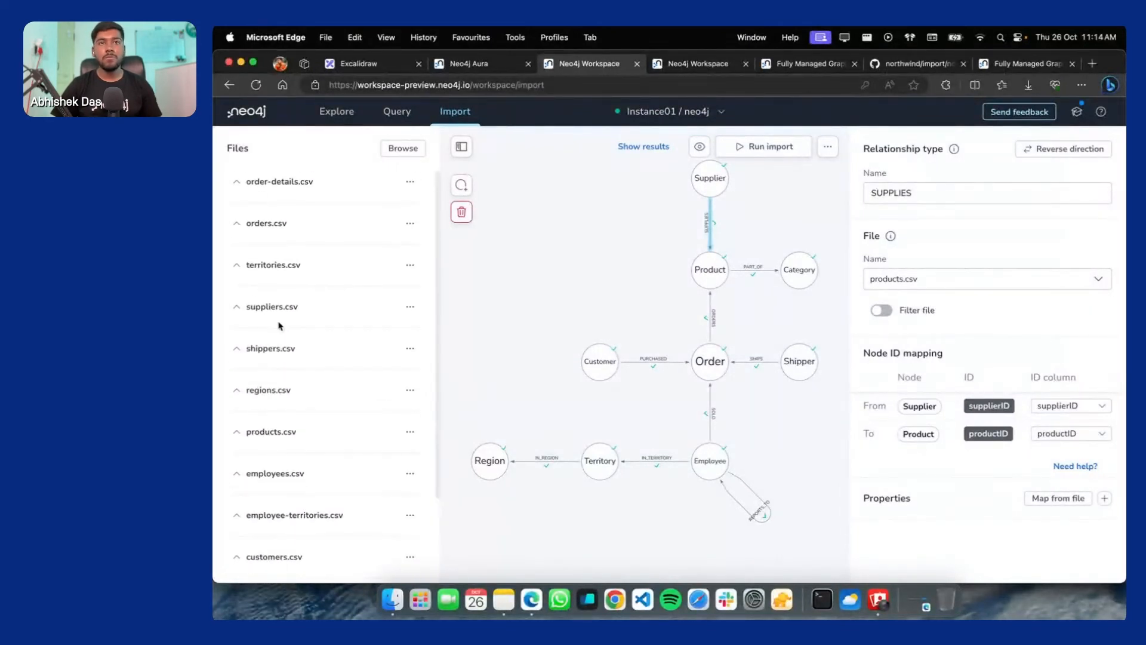
{"action": "left_click", "coordinate": [380, 119]}
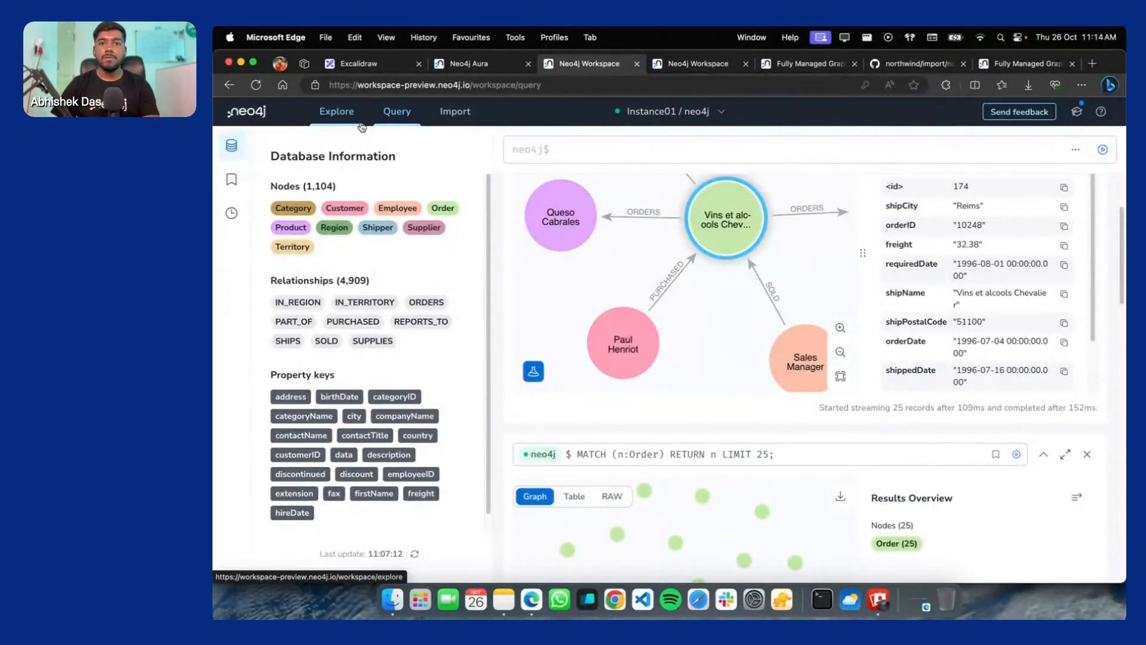
{"action": "left_click", "coordinate": [362, 125]}
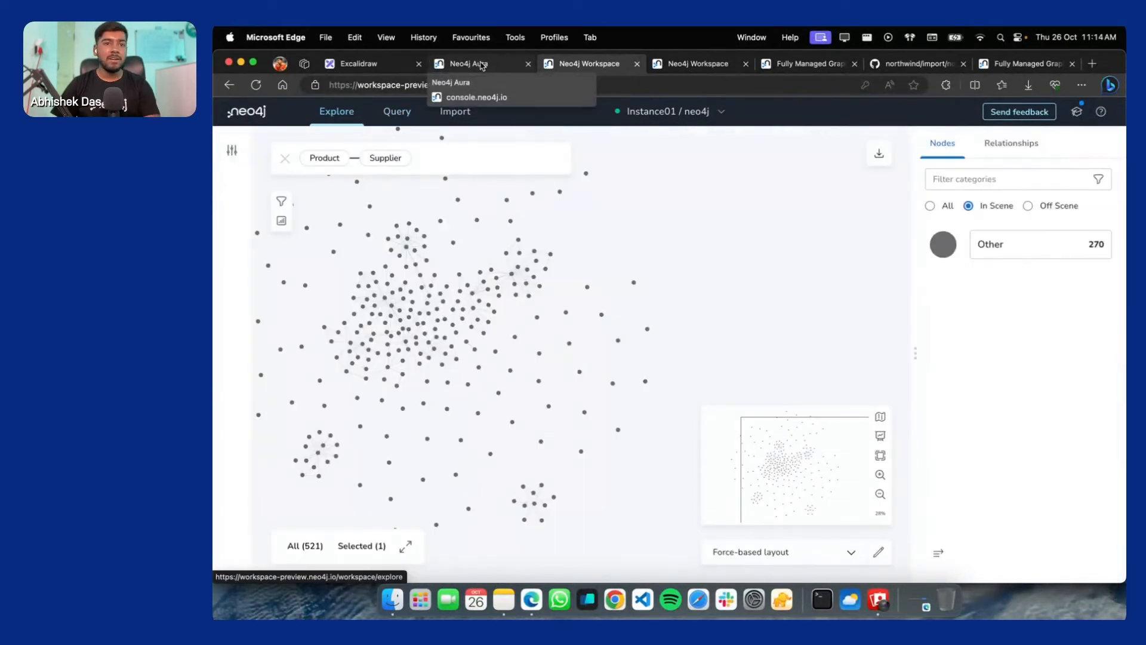
{"action": "left_click", "coordinate": [481, 65]}
On the Excalidraw board, centre the NERD STACK? box at about 123% zoom
{"action": "left_click", "coordinate": [376, 71]}
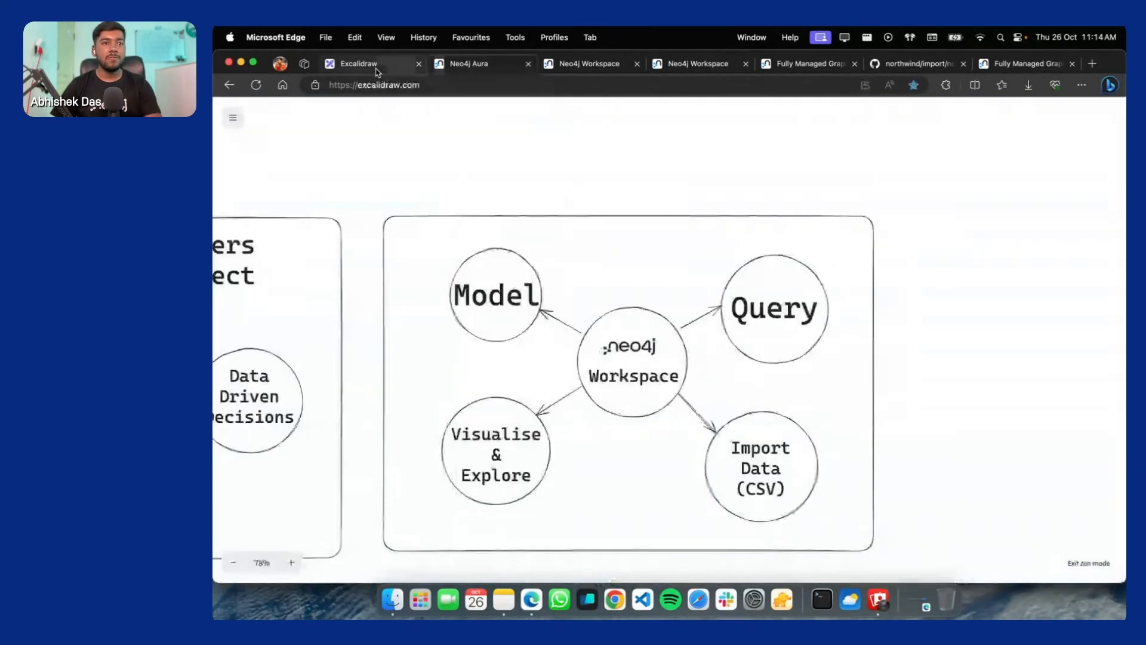
{"action": "scroll", "coordinate": [996, 415], "scroll_direction": "down", "scroll_amount": 5}
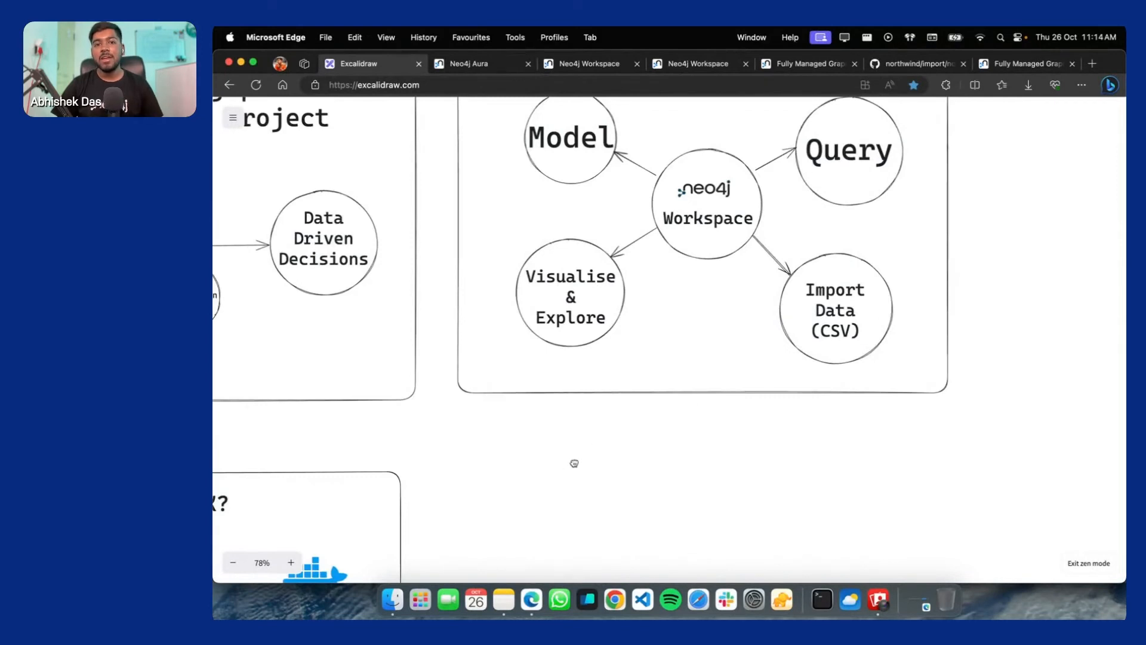
{"action": "scroll", "coordinate": [573, 463], "scroll_direction": "left", "scroll_amount": 8}
{"action": "scroll", "coordinate": [573, 464], "scroll_direction": "down", "scroll_amount": 3}
{"action": "left_click_drag", "start_coordinate": [497, 423], "coordinate": [682, 326]}
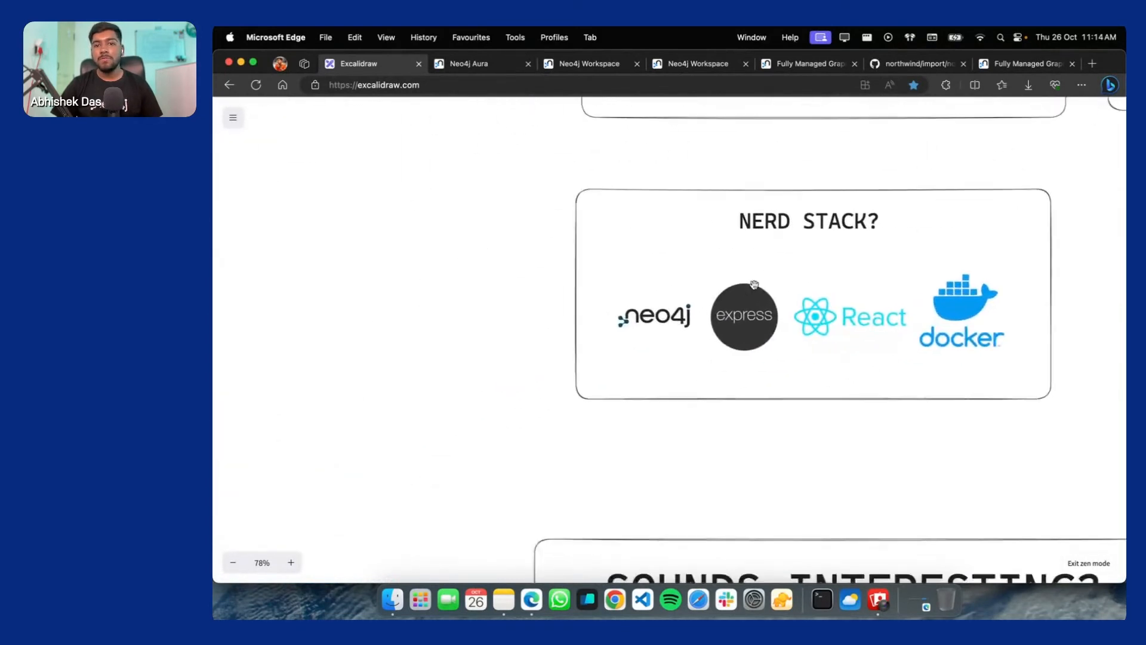
{"action": "scroll", "coordinate": [776, 275], "scroll_direction": "up", "scroll_amount": 5}
{"action": "left_click_drag", "start_coordinate": [888, 274], "coordinate": [701, 294]}
{"action": "scroll", "coordinate": [608, 255], "scroll_direction": "up", "scroll_amount": 1}
{"action": "scroll", "coordinate": [609, 255], "scroll_direction": "down", "scroll_amount": 1}
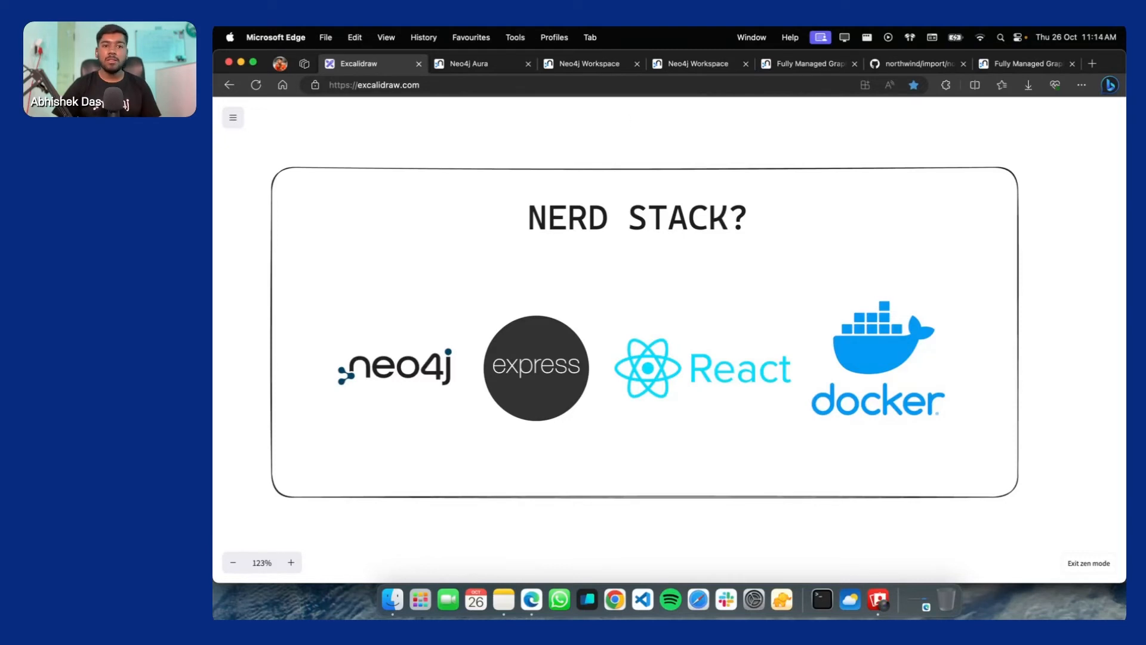
{"action": "scroll", "coordinate": [921, 101], "scroll_direction": "down", "scroll_amount": 1}
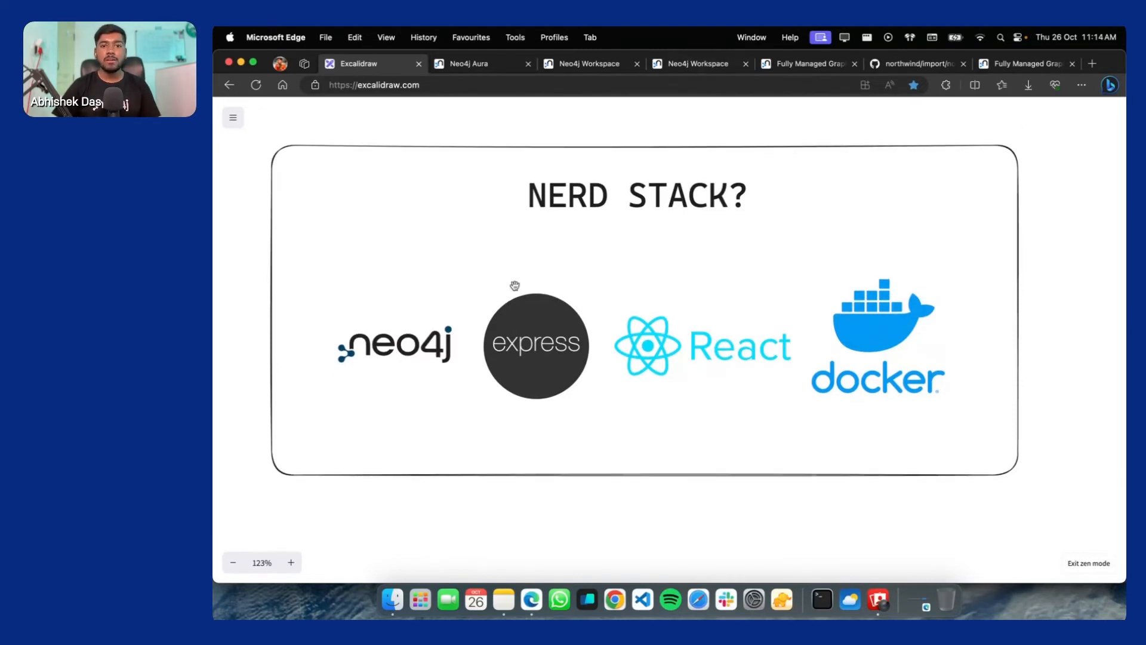
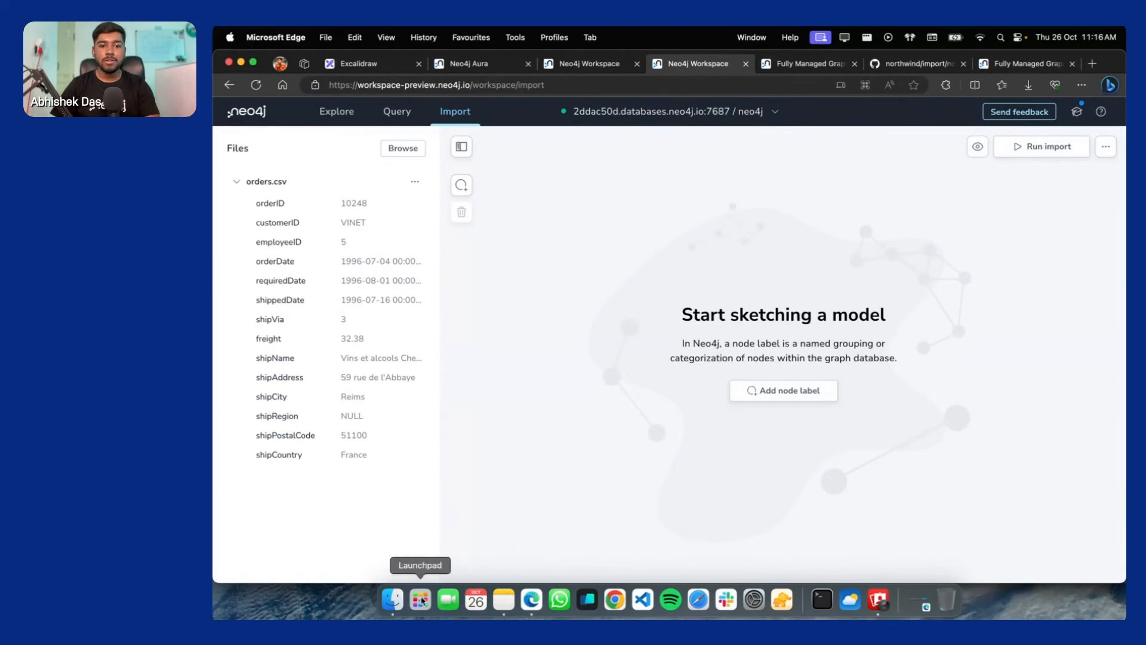
Add products.csv from the Downloads folder to the import files list
{"action": "left_click", "coordinate": [392, 599]}
{"action": "left_click", "coordinate": [761, 244]}
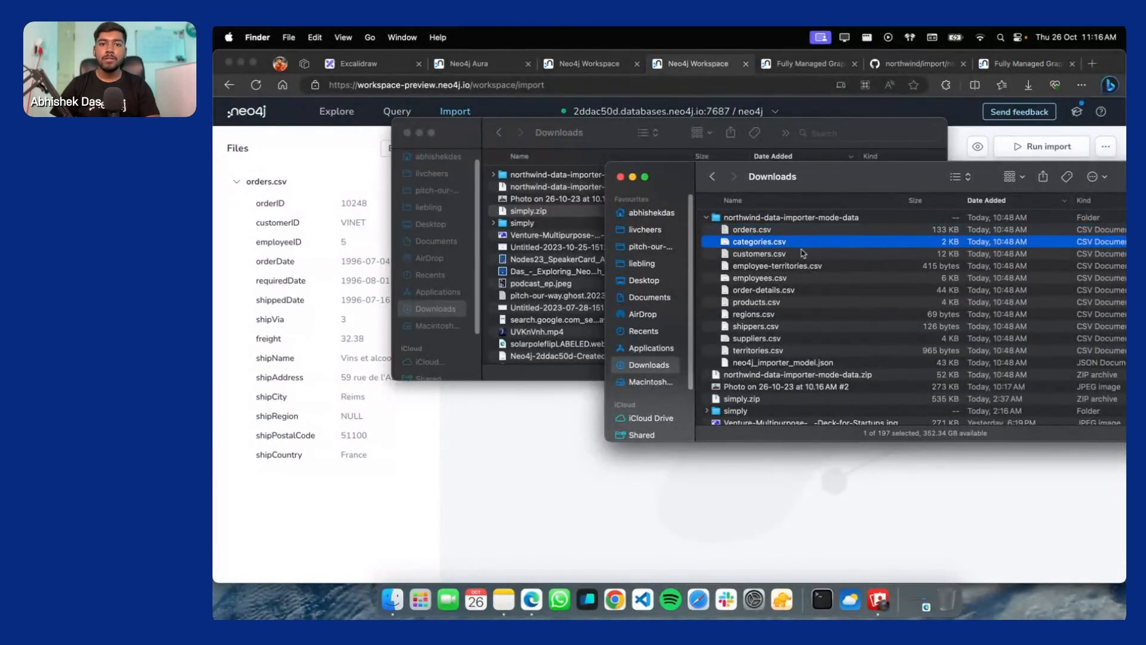
{"action": "left_click_drag", "start_coordinate": [756, 303], "coordinate": [272, 382]}
{"action": "scroll", "coordinate": [333, 376], "scroll_direction": "down", "scroll_amount": 2}
{"action": "scroll", "coordinate": [333, 376], "scroll_direction": "up", "scroll_amount": 2}
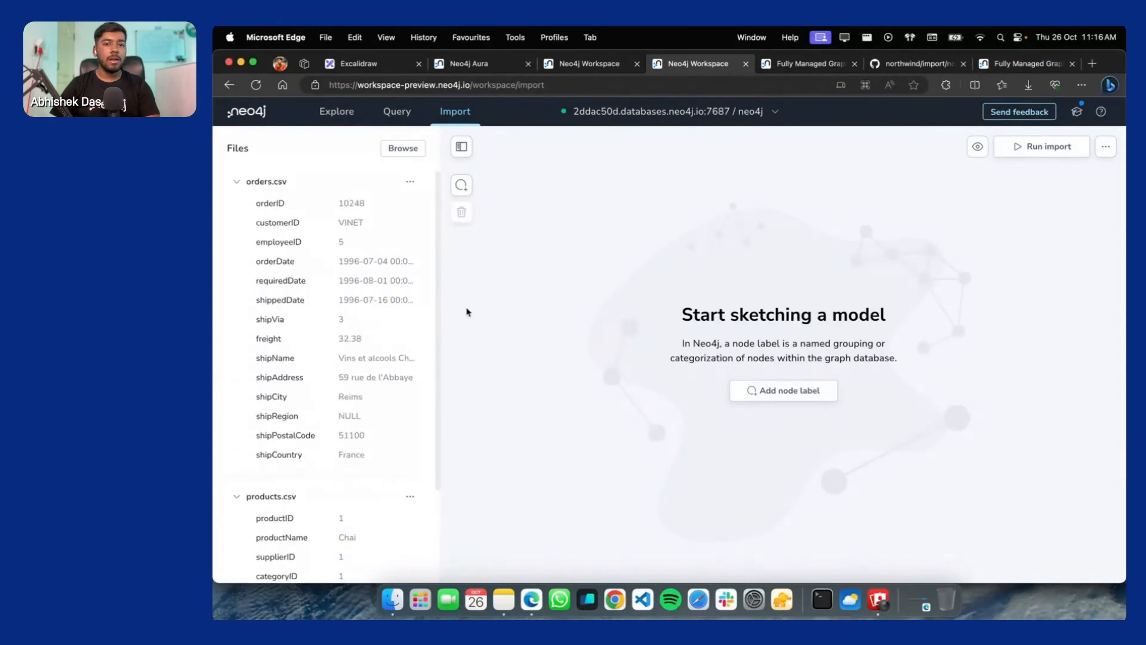
Add a new, still unlabeled node to the empty model canvas
{"action": "left_click_drag", "start_coordinate": [264, 188], "coordinate": [758, 389]}
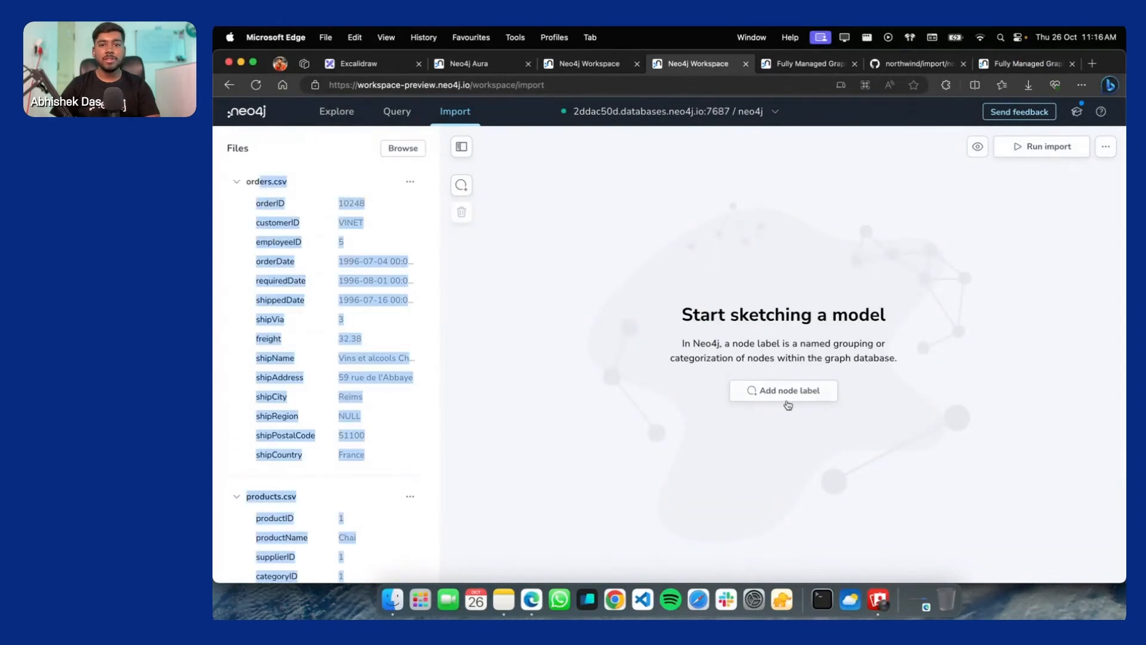
{"action": "left_click", "coordinate": [770, 391]}
{"action": "left_click", "coordinate": [931, 188]}
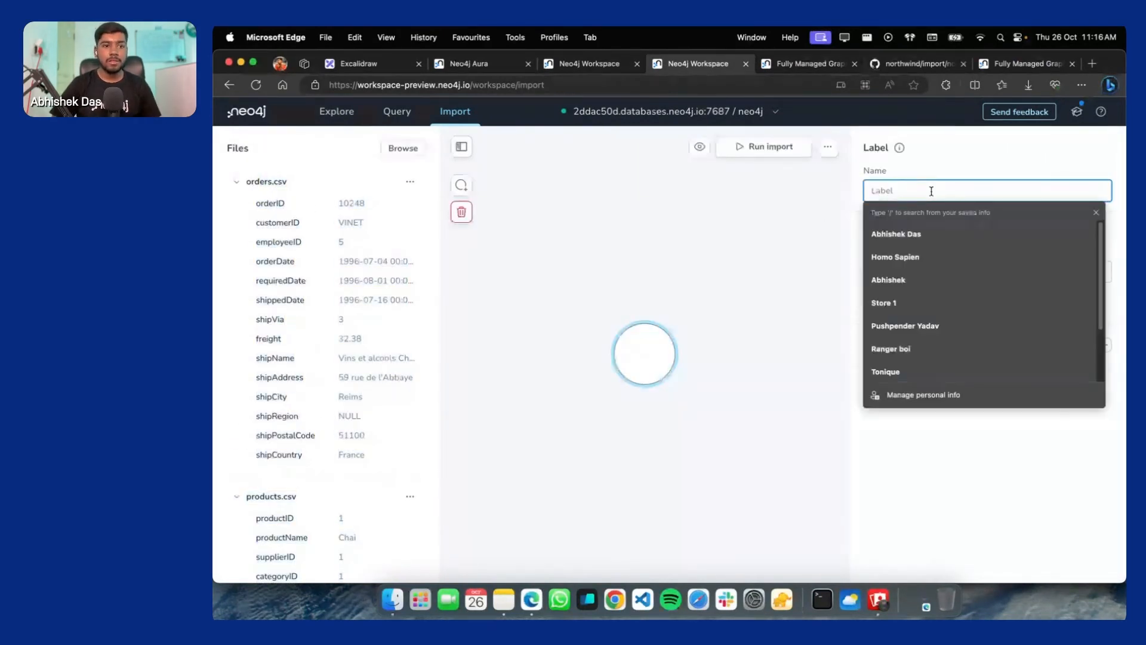
Label the new node Orders and link it to orders.csv
{"action": "type", "text": "Orders"}
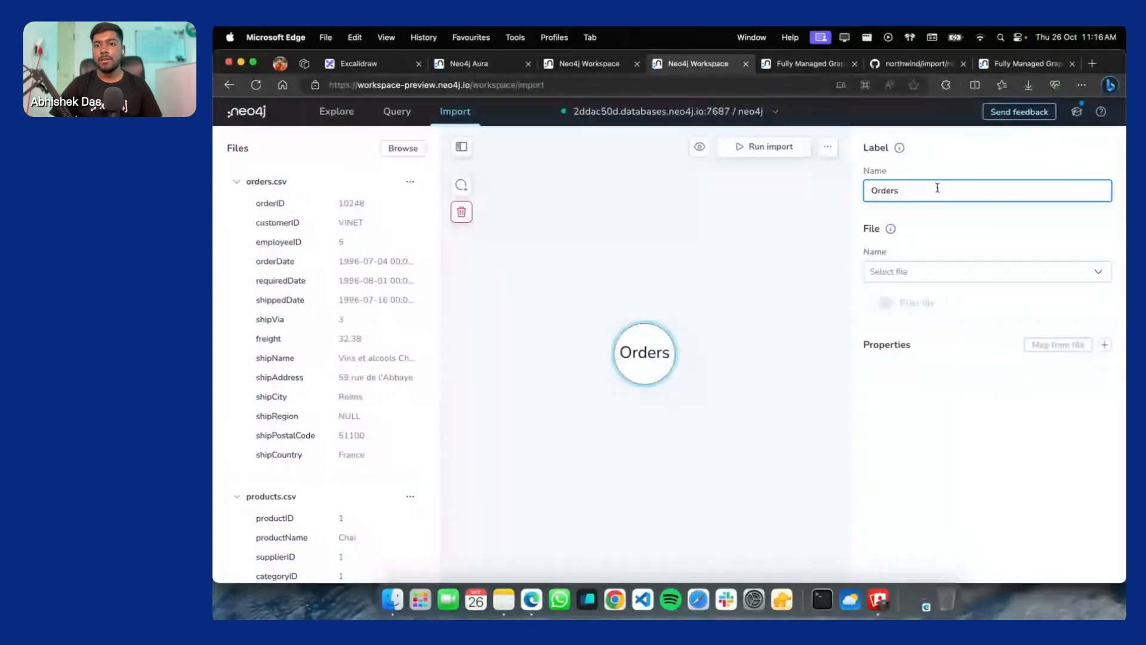
{"action": "left_click", "coordinate": [915, 276]}
{"action": "left_click", "coordinate": [920, 310]}
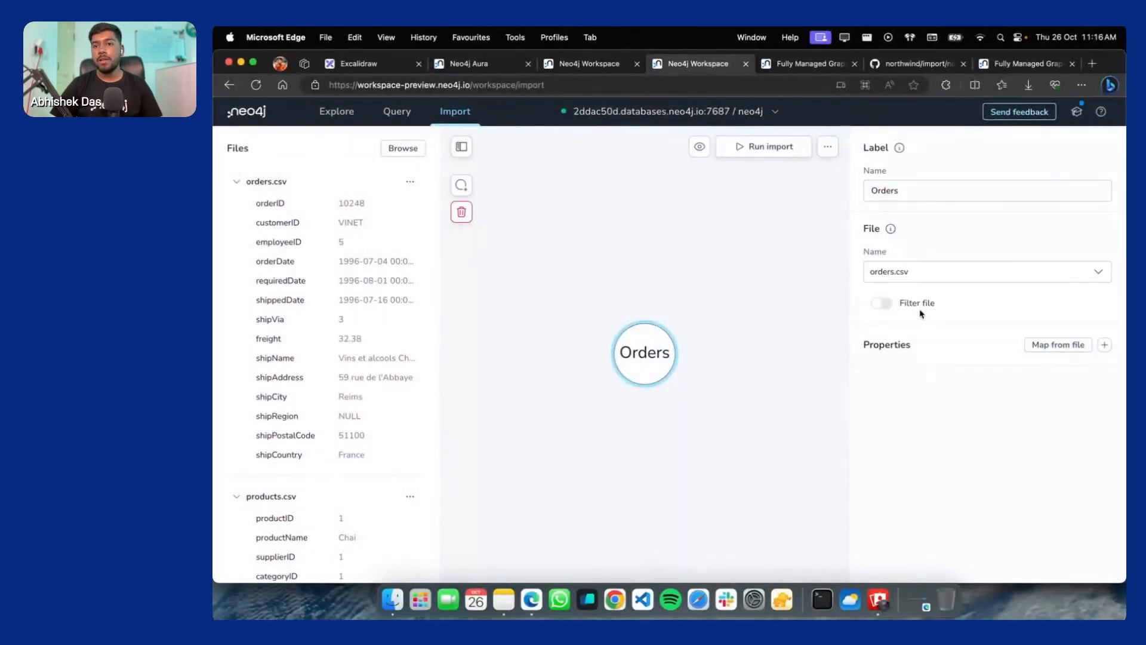
{"action": "left_click", "coordinate": [881, 307]}
{"action": "left_click", "coordinate": [945, 328]}
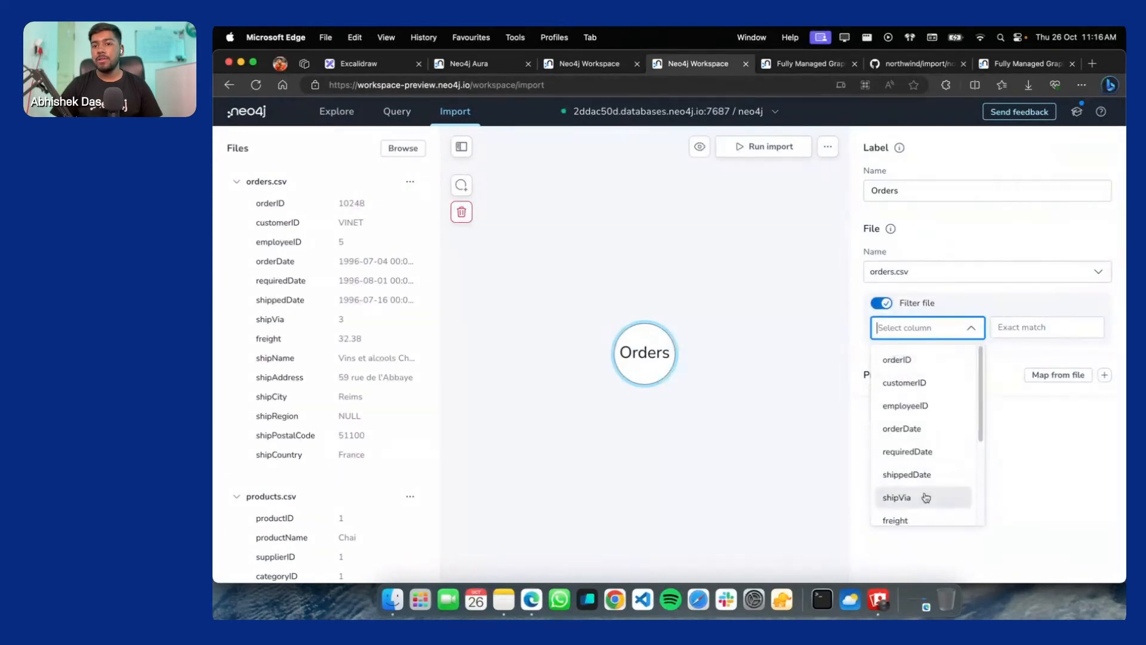
{"action": "left_click", "coordinate": [899, 310]}
{"action": "left_click", "coordinate": [881, 303]}
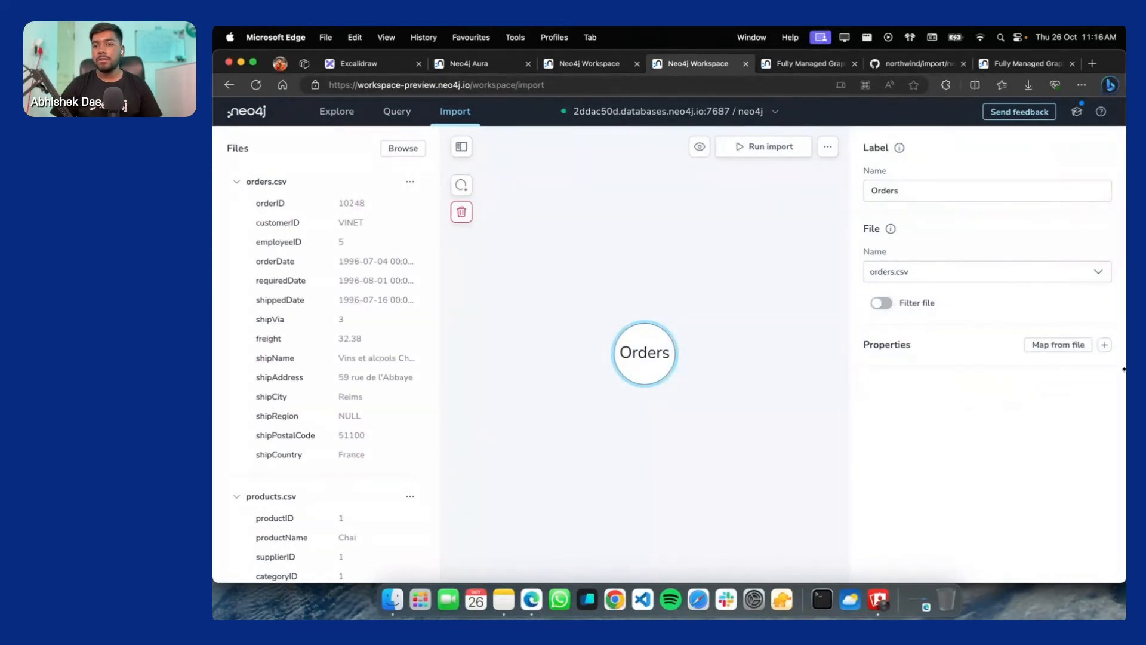
Map every orders.csv column as an Orders property and move the node left
{"action": "left_click", "coordinate": [1069, 344]}
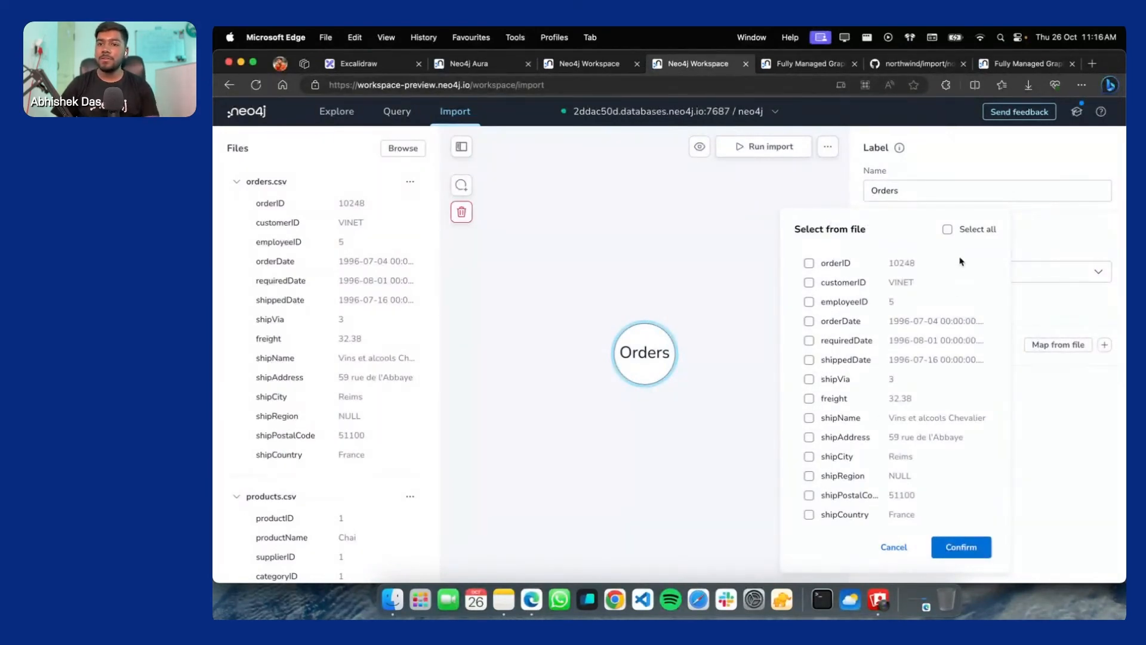
{"action": "left_click", "coordinate": [948, 230]}
{"action": "left_click", "coordinate": [961, 547]}
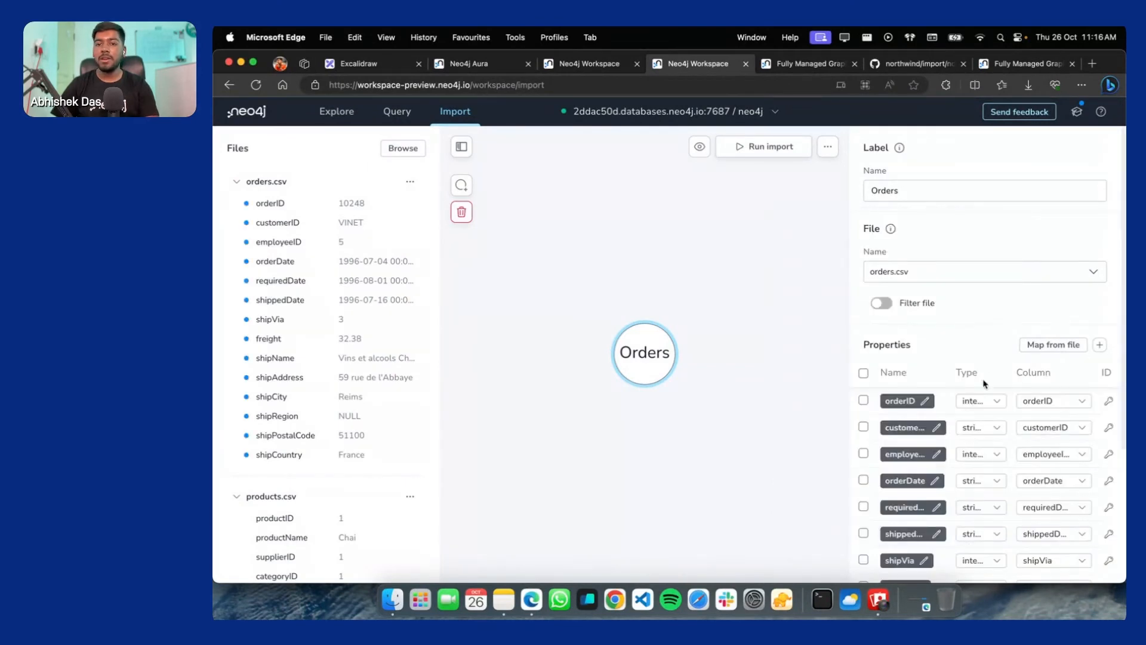
{"action": "scroll", "coordinate": [979, 394], "scroll_direction": "down", "scroll_amount": 5}
{"action": "scroll", "coordinate": [955, 418], "scroll_direction": "up", "scroll_amount": 2}
{"action": "scroll", "coordinate": [932, 442], "scroll_direction": "down", "scroll_amount": 4}
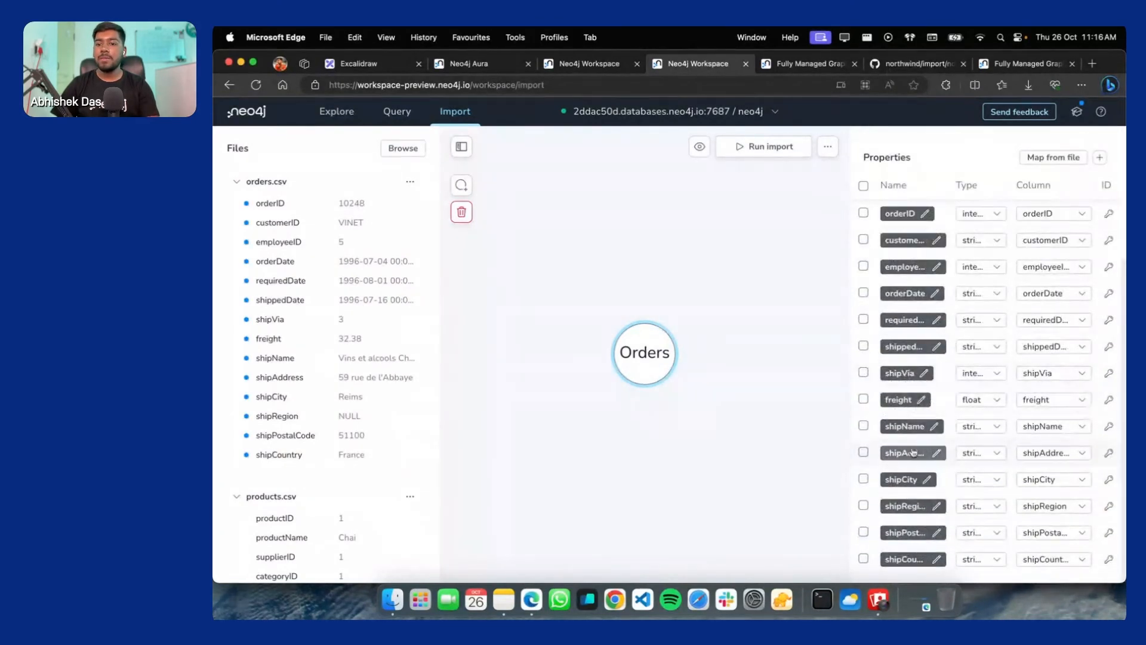
{"action": "scroll", "coordinate": [912, 452], "scroll_direction": "up", "scroll_amount": 4}
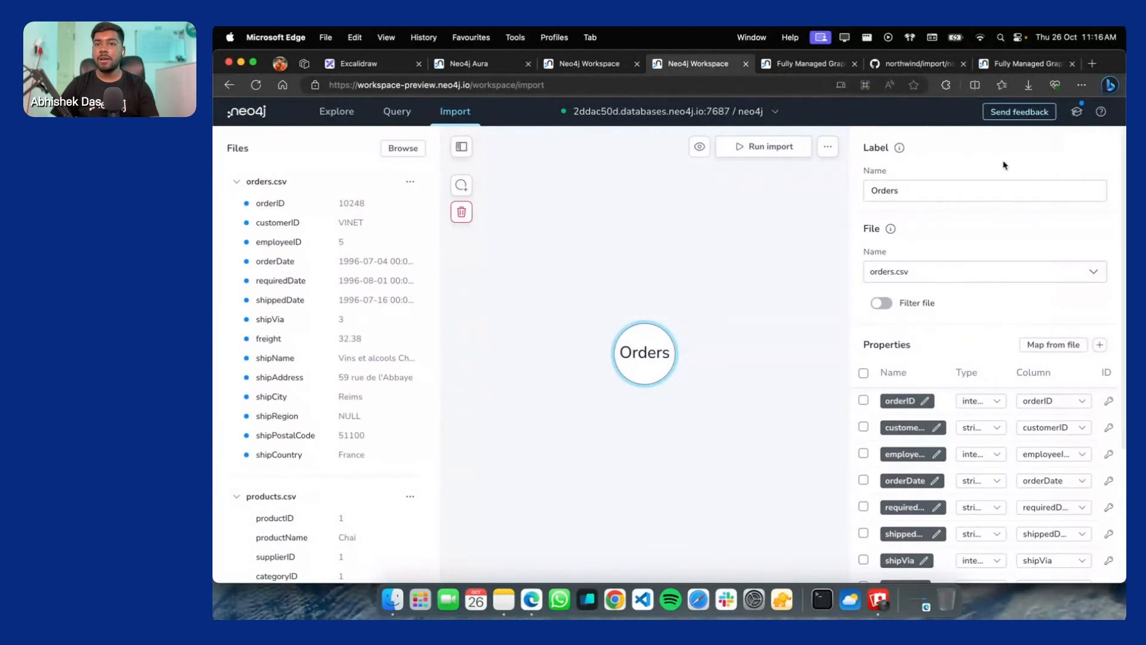
{"action": "left_click_drag", "start_coordinate": [636, 352], "coordinate": [737, 292]}
Draw a relationship from Orders to a new node and name it PRODUCT_ORDERED
{"action": "left_click", "coordinate": [652, 306]}
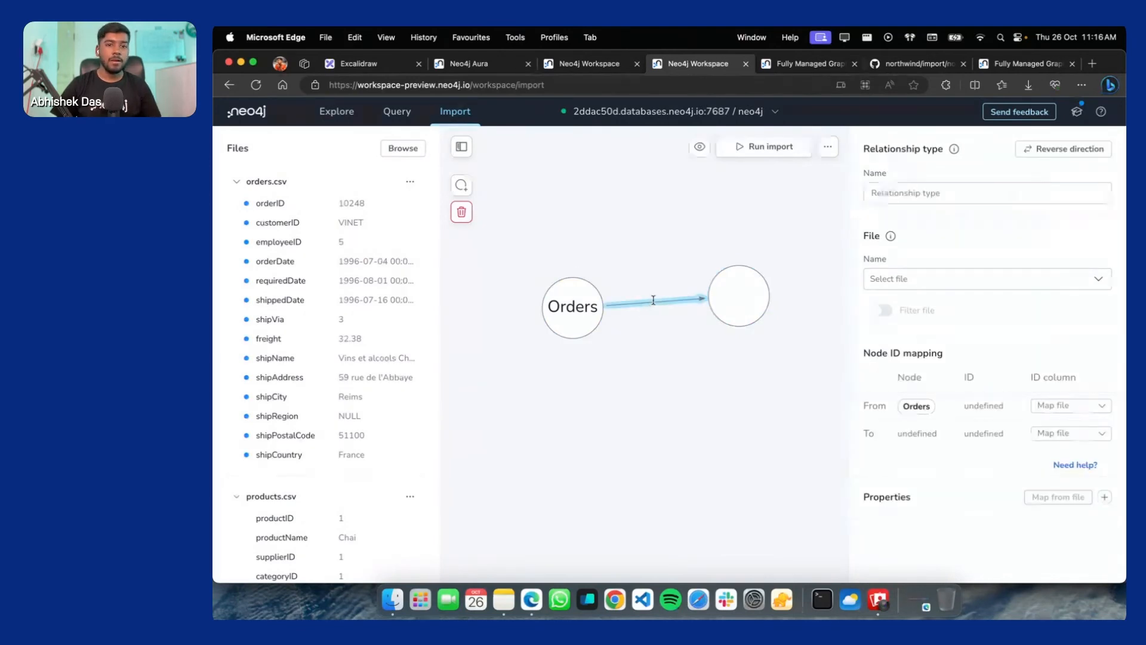
{"action": "left_click", "coordinate": [954, 187]}
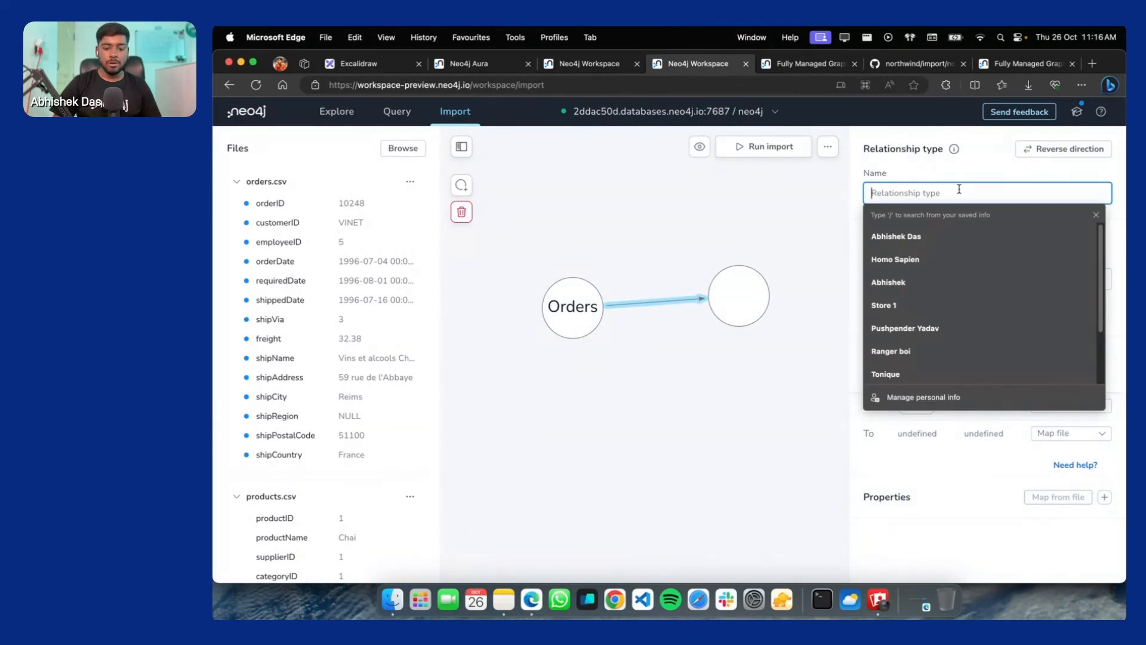
{"action": "type", "text": "ord"}
{"action": "key", "text": "BackSpace"}
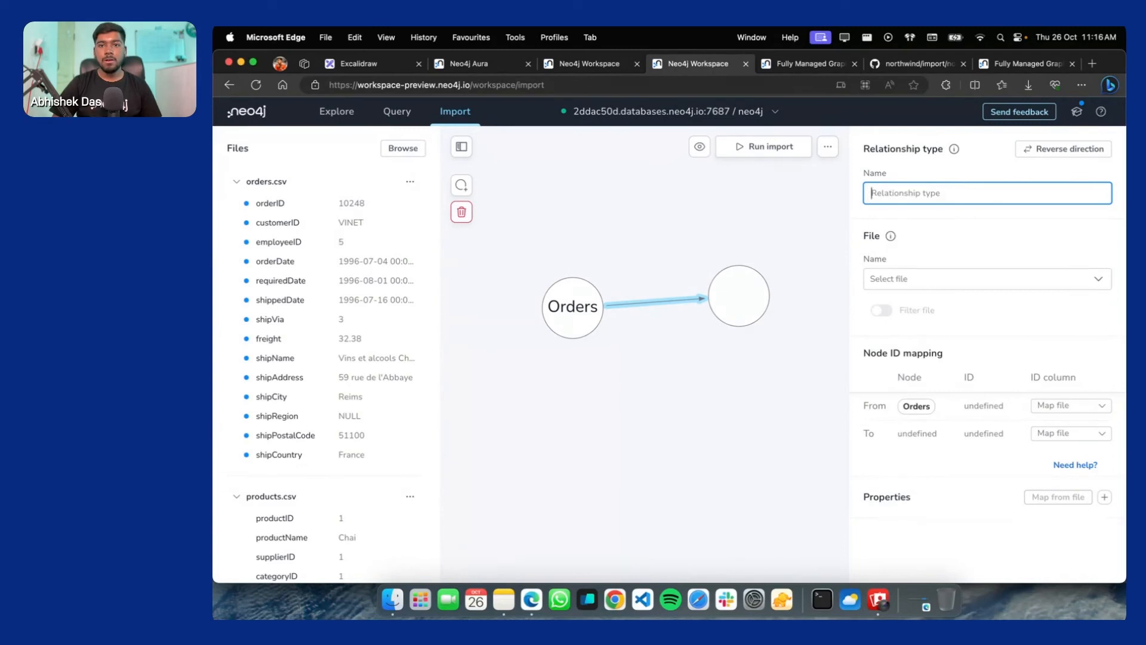
{"action": "type", "text": "PRODUCT"}
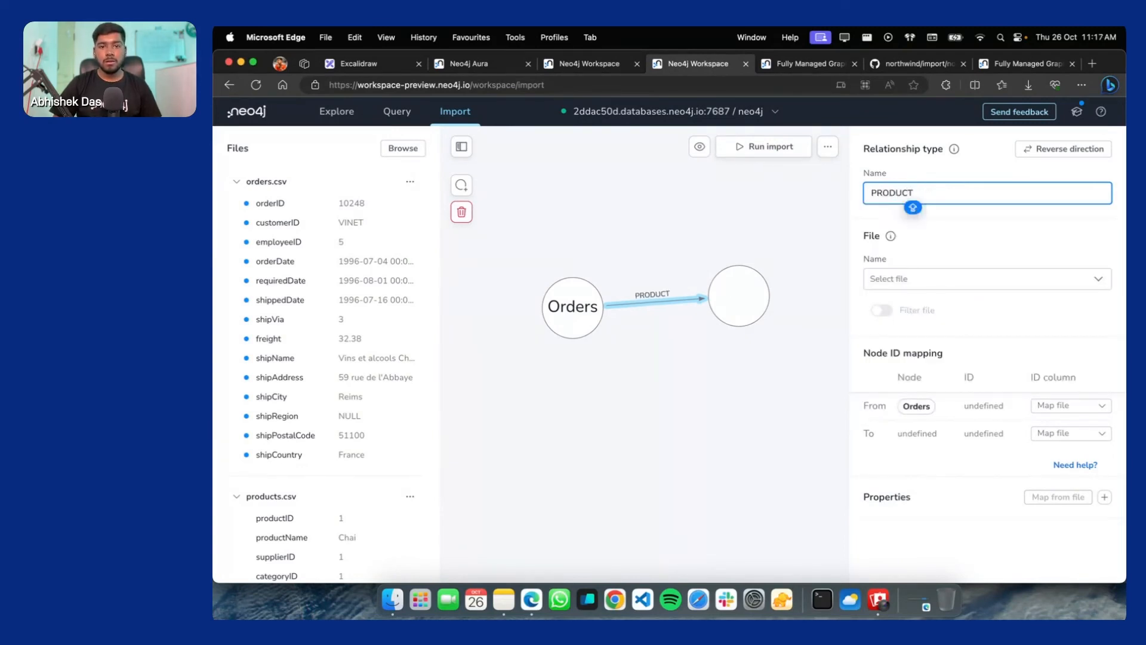
{"action": "type", "text": "_ORDERS"}
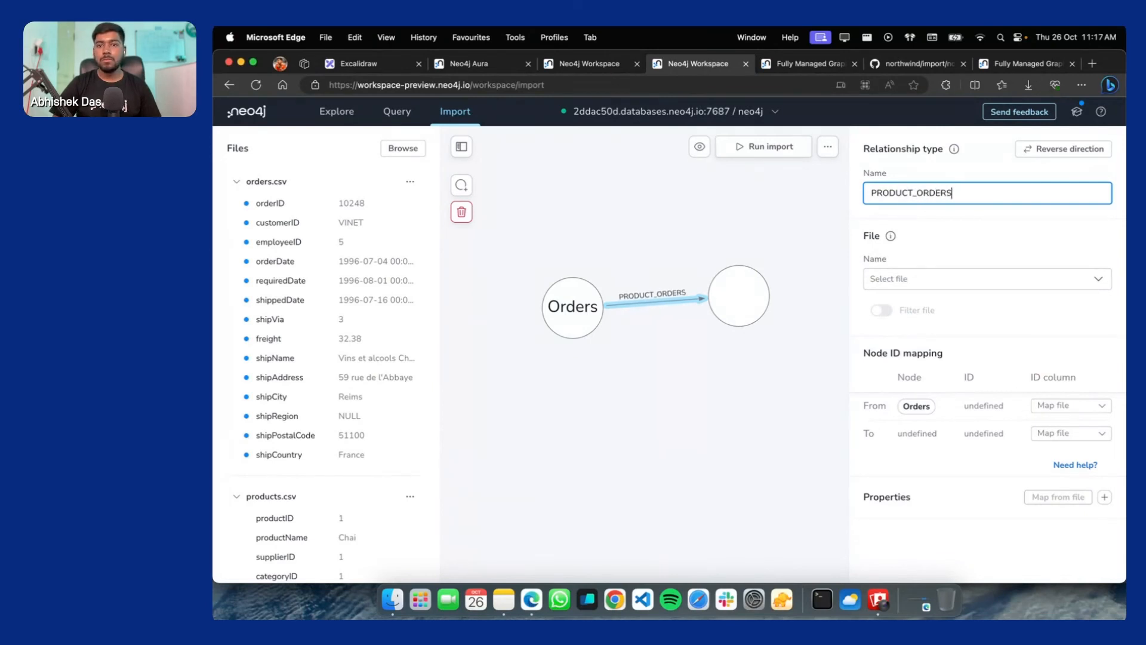
{"action": "key", "text": "BackSpace"}
{"action": "type", "text": "ED"}
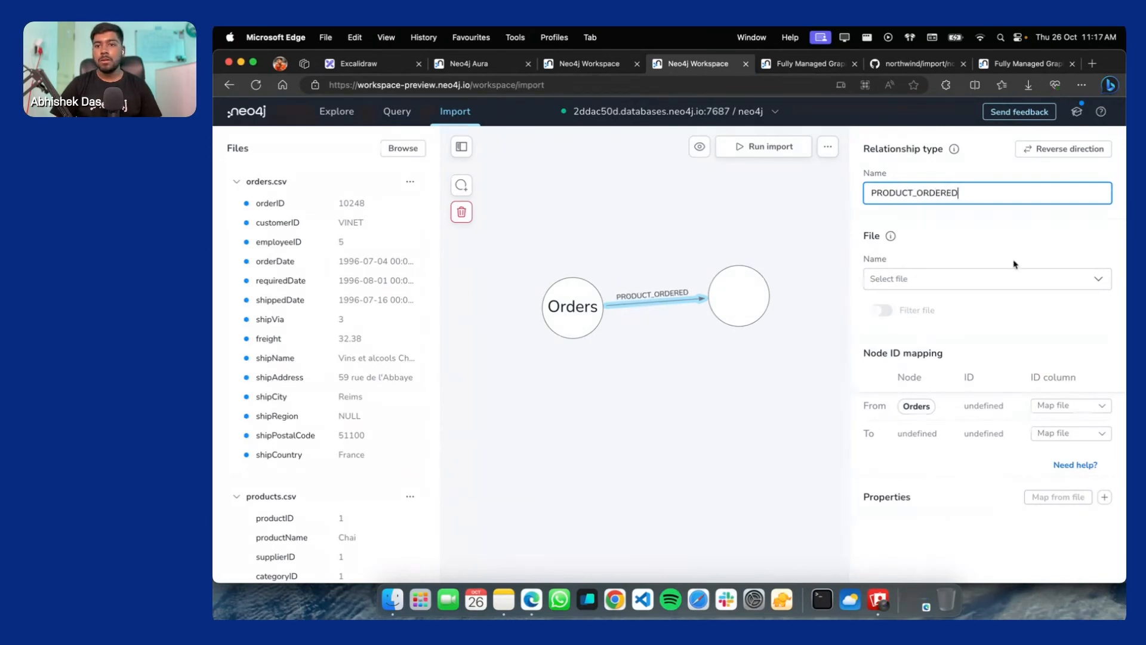
Import order-details.csv from Downloads and set it as the relationship's file
{"action": "left_click", "coordinate": [979, 279]}
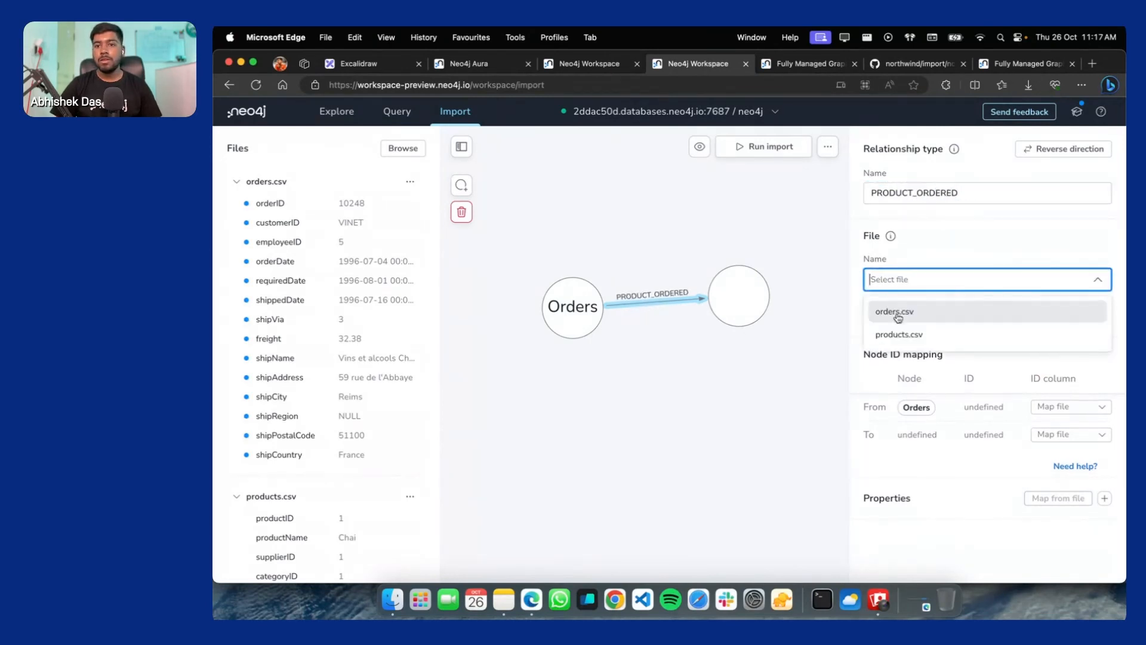
{"action": "left_click", "coordinate": [392, 604]}
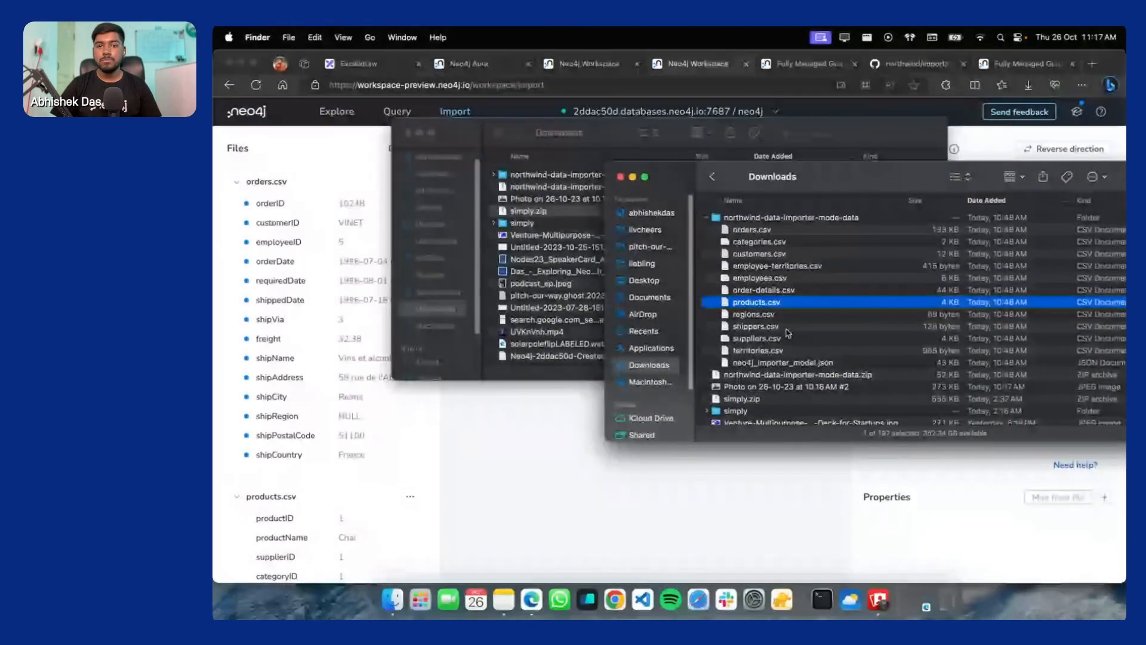
{"action": "left_click", "coordinate": [772, 291]}
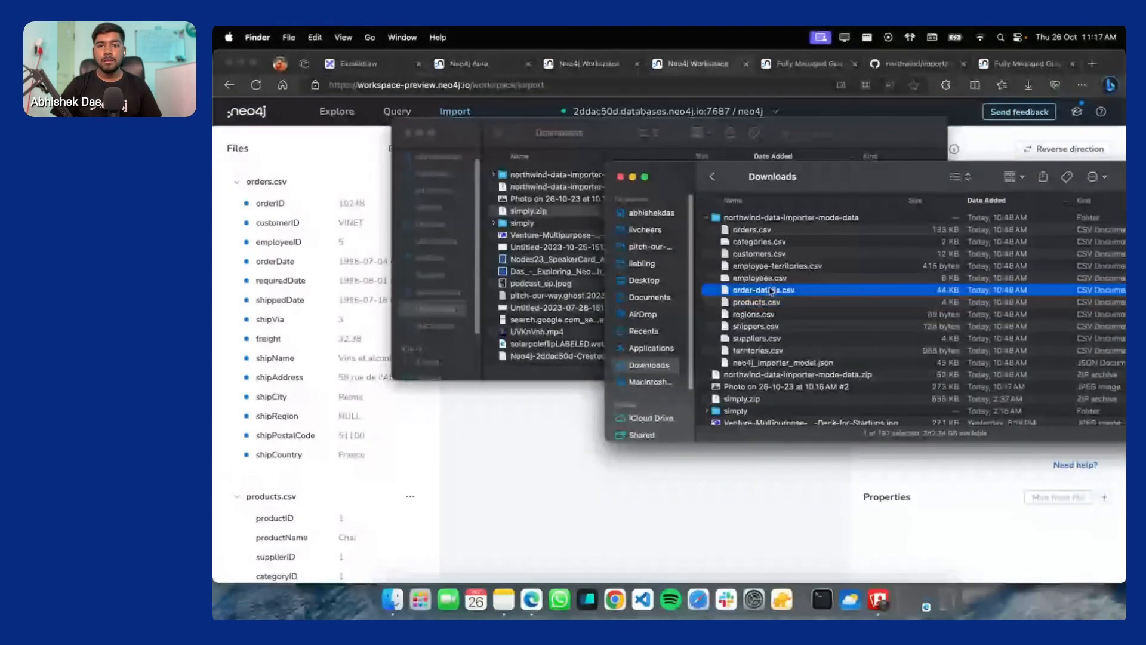
{"action": "left_click_drag", "start_coordinate": [771, 291], "coordinate": [297, 272]}
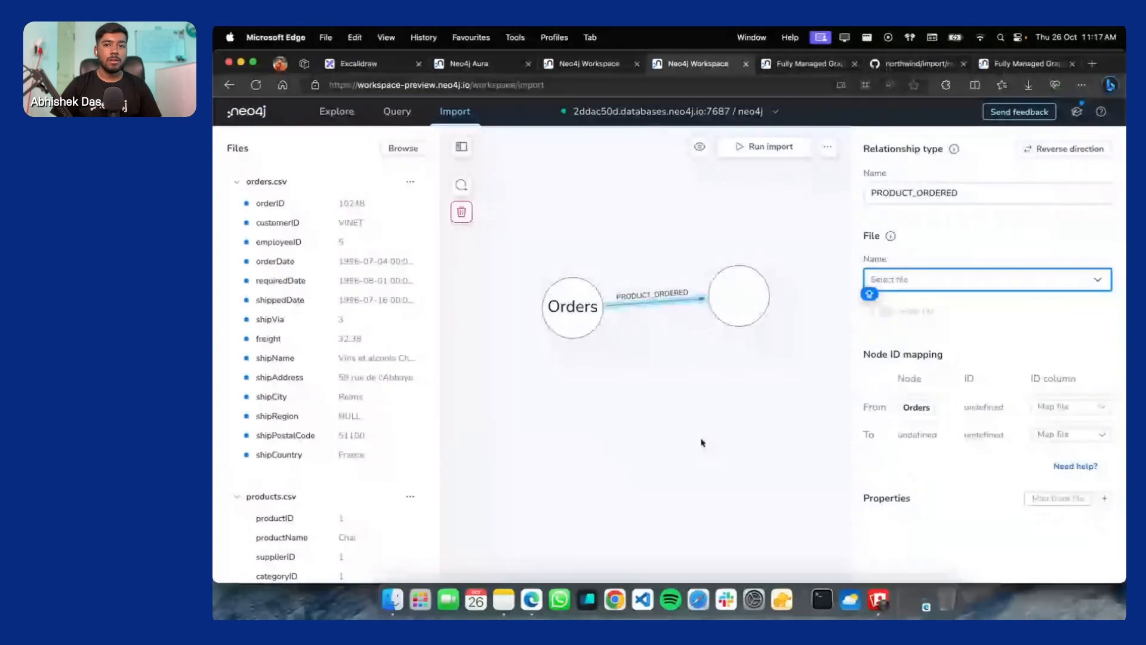
{"action": "scroll", "coordinate": [223, 488], "scroll_direction": "down", "scroll_amount": 5}
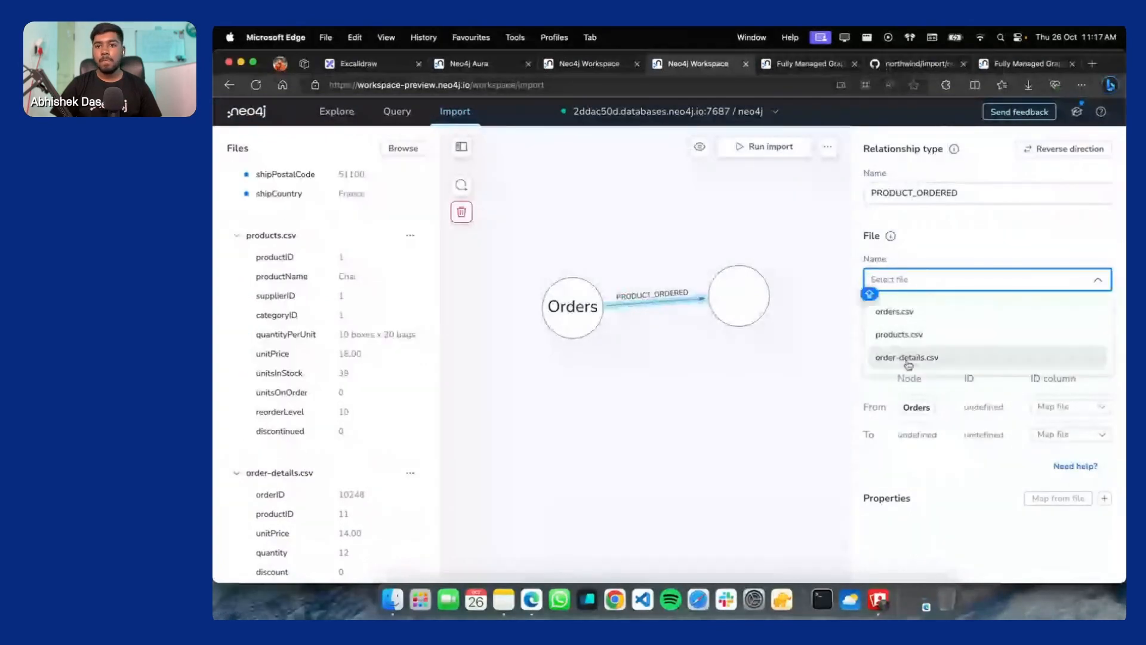
{"action": "left_click", "coordinate": [872, 363]}
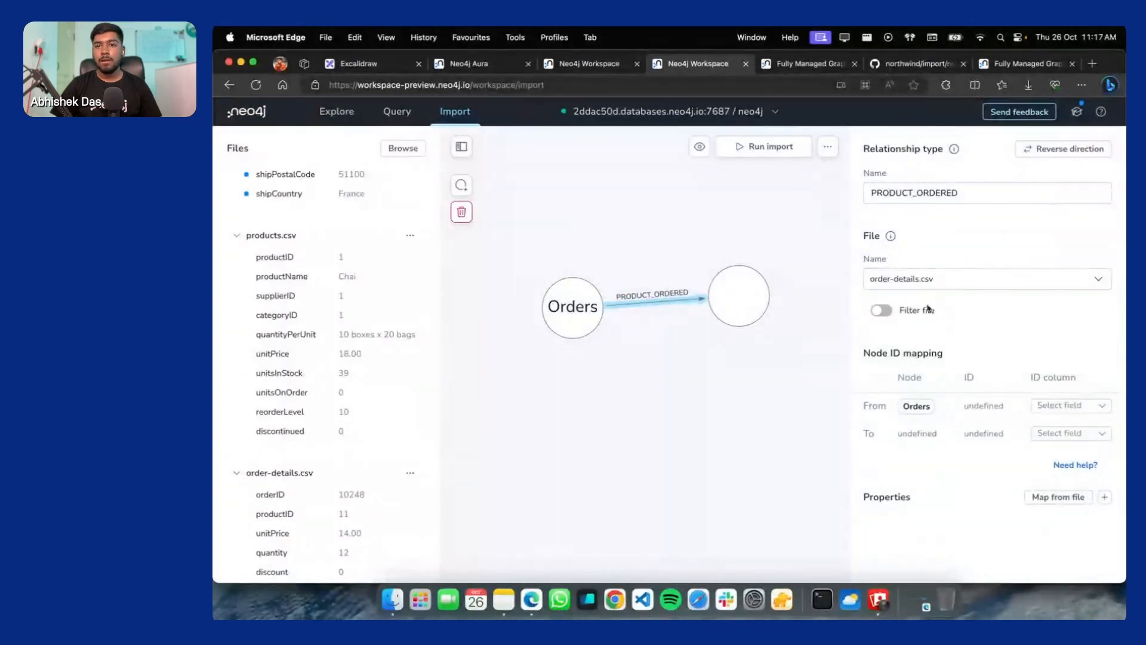
Key the relationship by orderID for Orders and productID for the target node
{"action": "left_click", "coordinate": [1061, 406]}
{"action": "left_click", "coordinate": [1061, 437]}
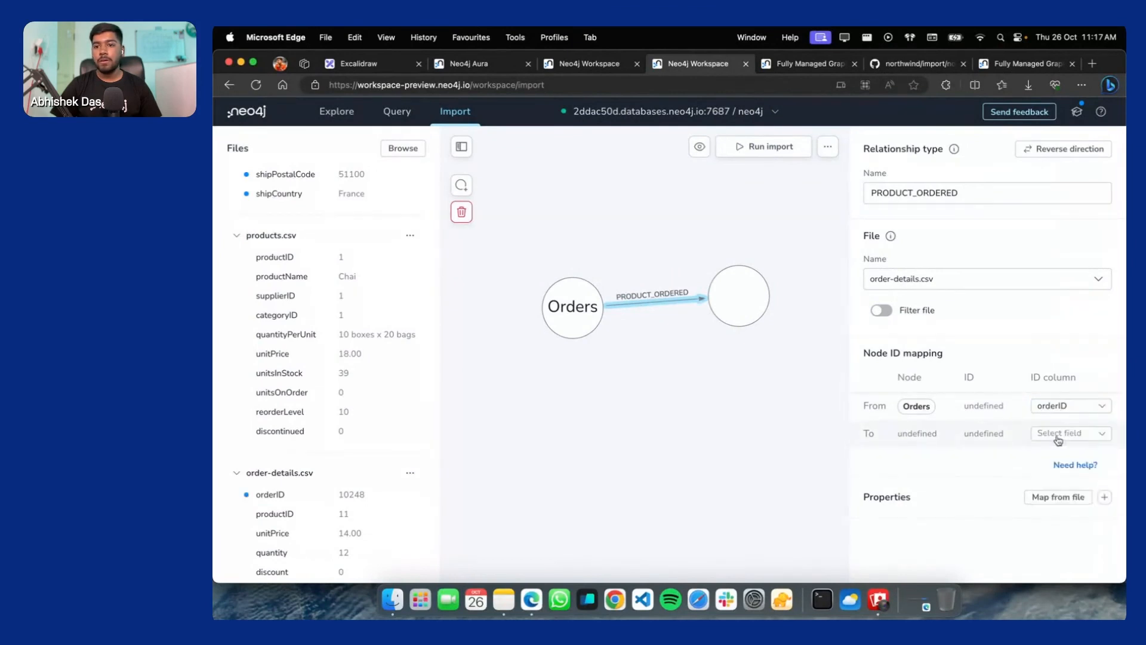
{"action": "left_click", "coordinate": [1063, 433]}
{"action": "left_click", "coordinate": [1062, 486]}
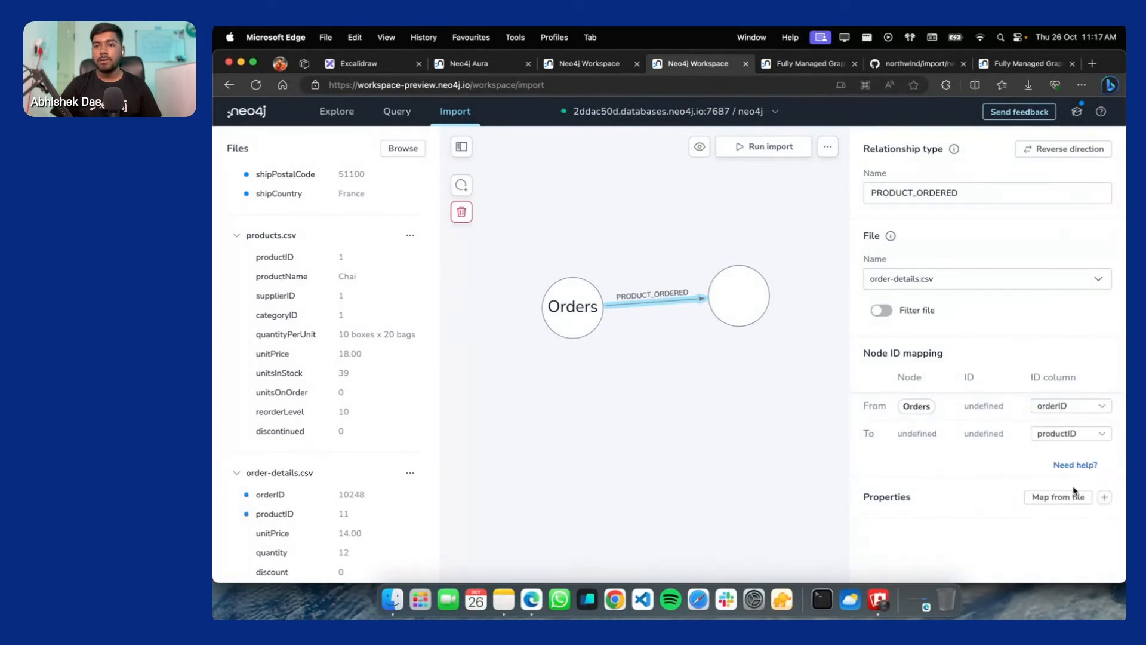
{"action": "left_click", "coordinate": [744, 290]}
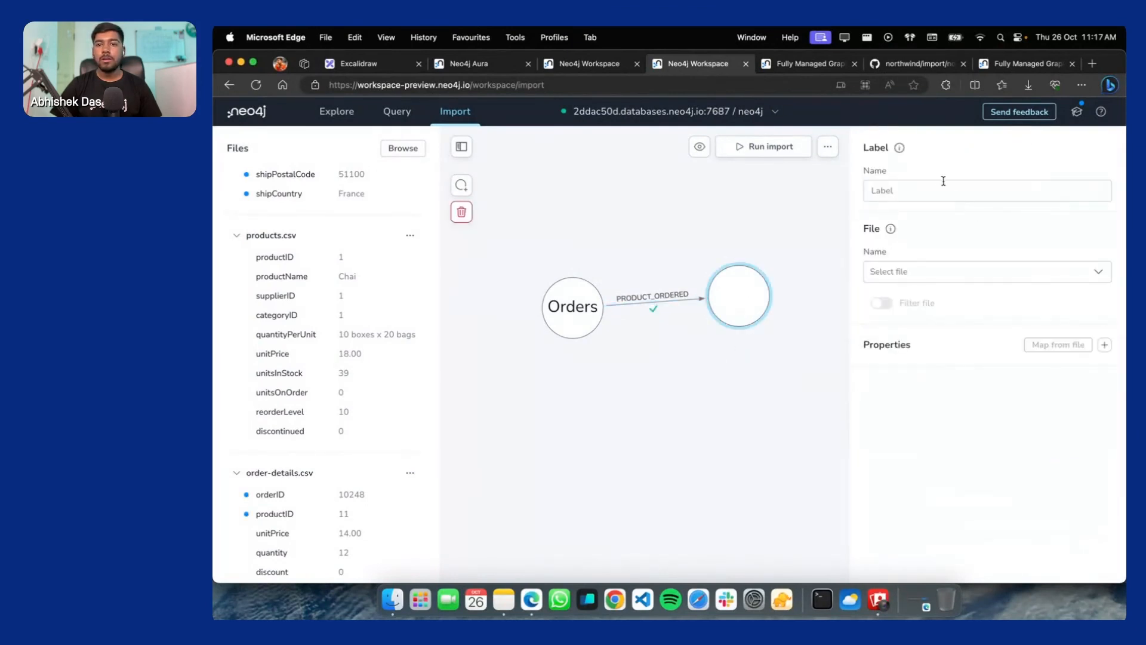
Label the target node Products and link it to products.csv
{"action": "left_click", "coordinate": [924, 188]}
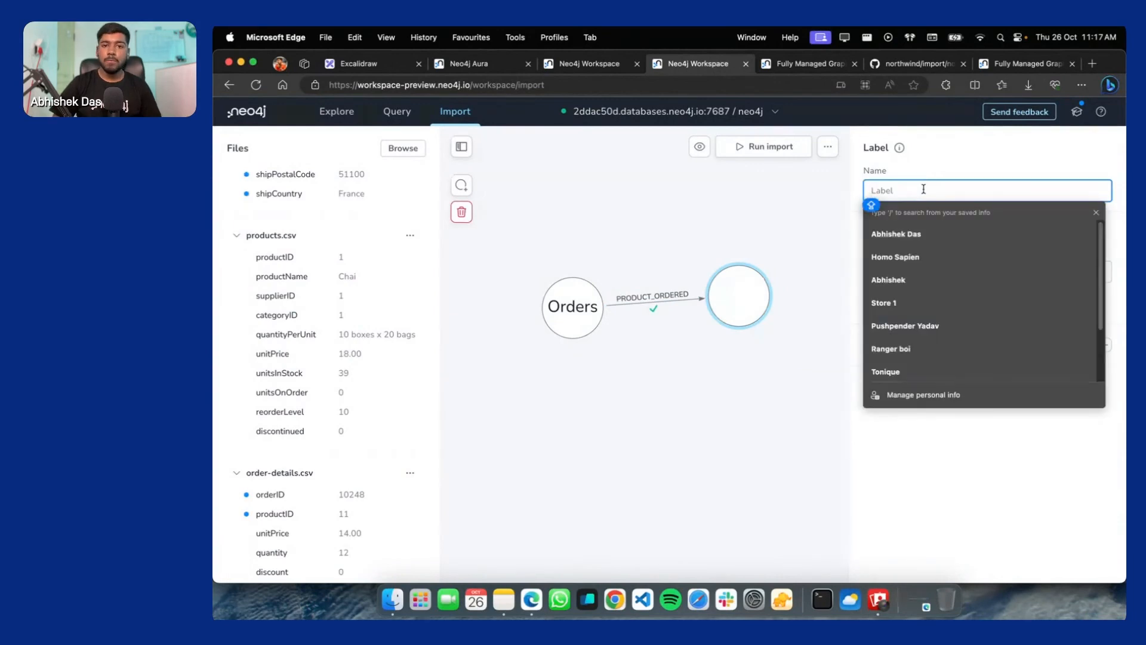
{"action": "type", "text": "PRODU"}
{"action": "key", "text": "BackSpace"}
{"action": "key", "text": "BackSpace"}
{"action": "key", "text": "BackSpace"}
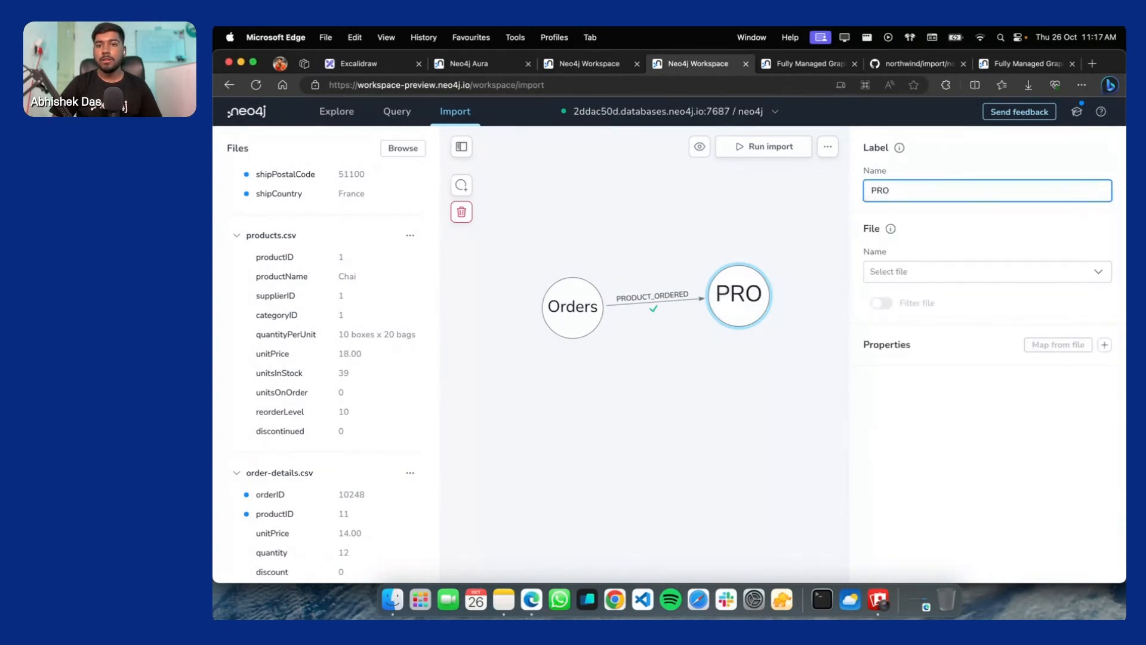
{"action": "key", "text": "BackSpace"}
{"action": "type", "text": "roduc"}
{"action": "key", "text": "BackSpace"}
{"action": "key", "text": "BackSpace"}
{"action": "type", "text": "d"}
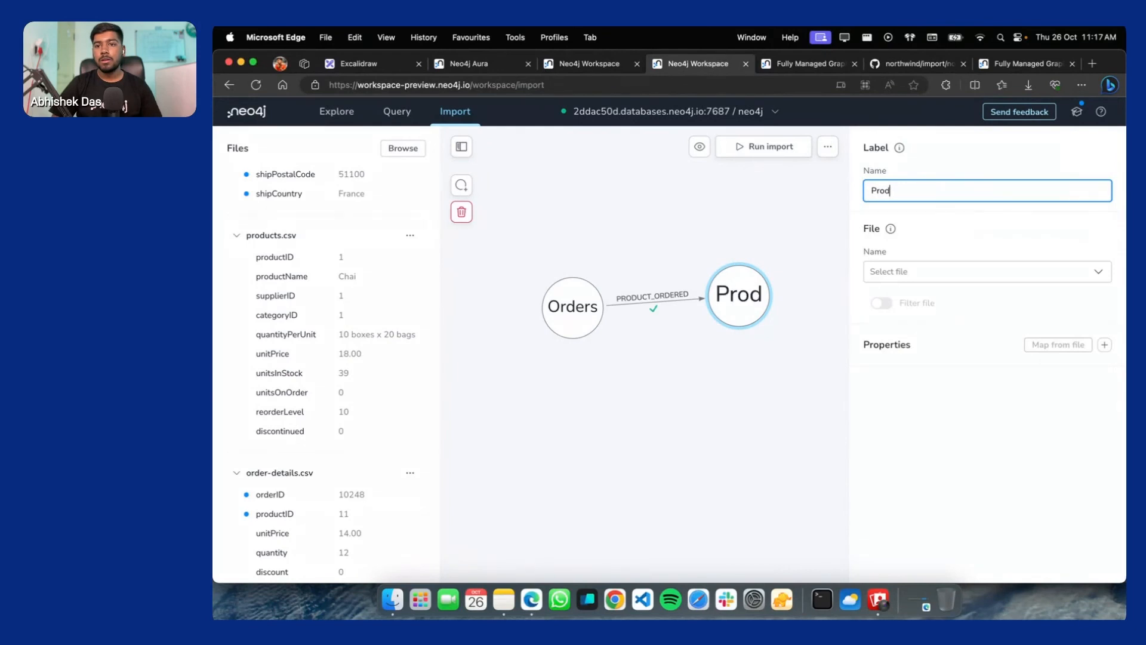
{"action": "type", "text": "ucts"}
{"action": "left_click", "coordinate": [902, 277]}
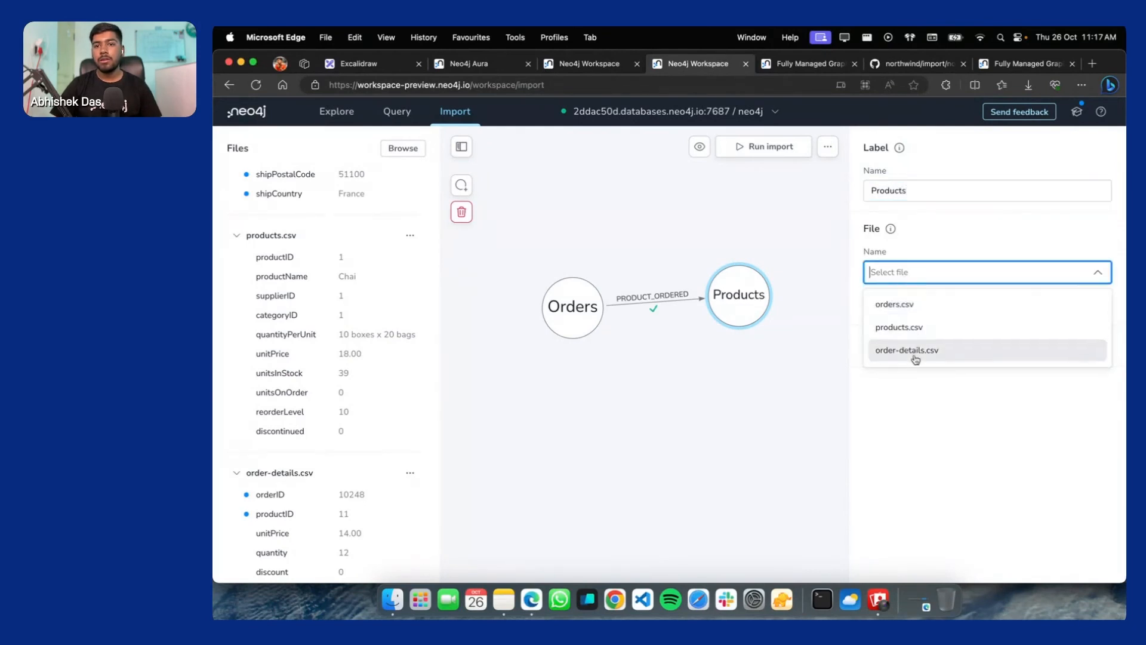
{"action": "left_click", "coordinate": [906, 332]}
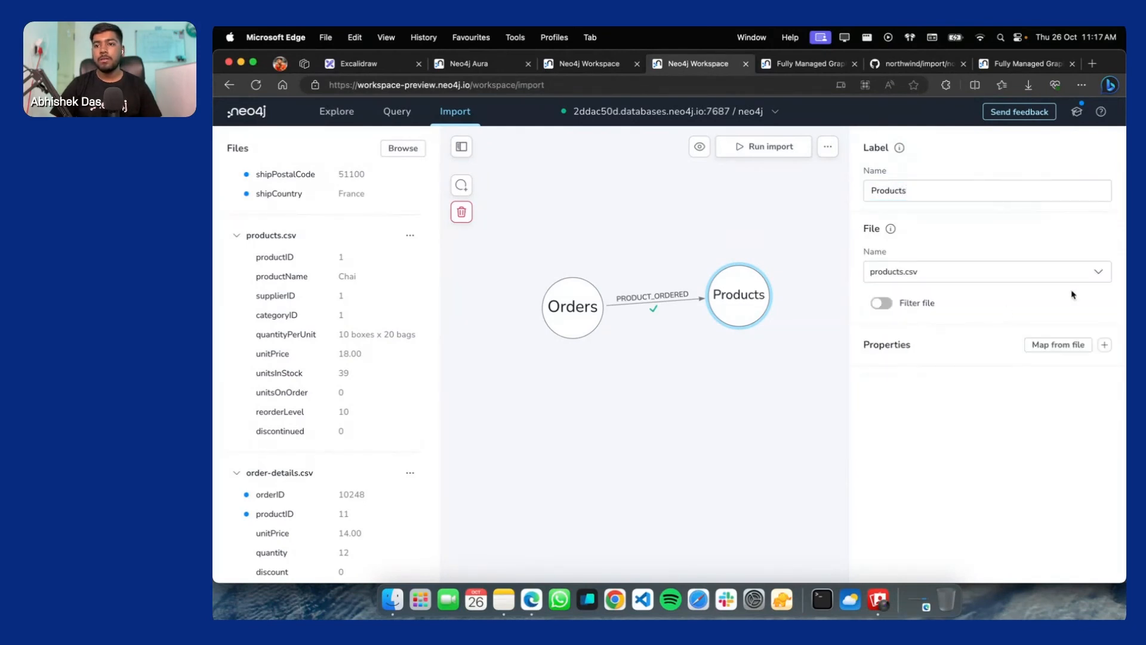
Map all products.csv columns as Products properties
{"action": "left_click", "coordinate": [1059, 345]}
{"action": "left_click", "coordinate": [971, 307]}
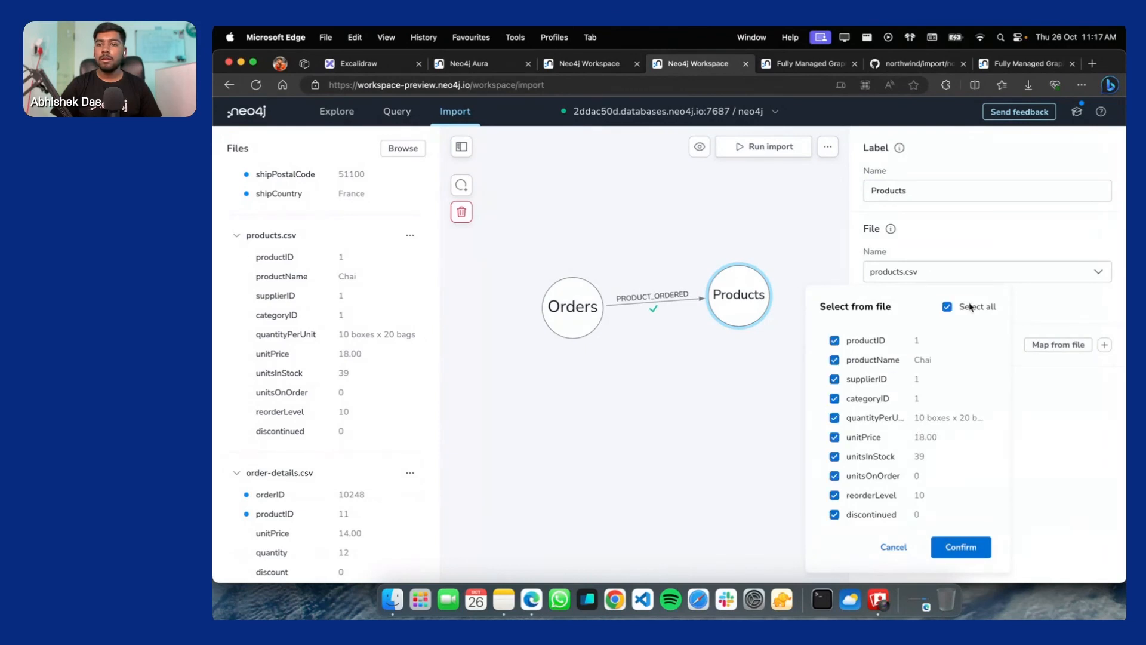
{"action": "left_click", "coordinate": [1065, 303]}
{"action": "left_click", "coordinate": [1070, 347]}
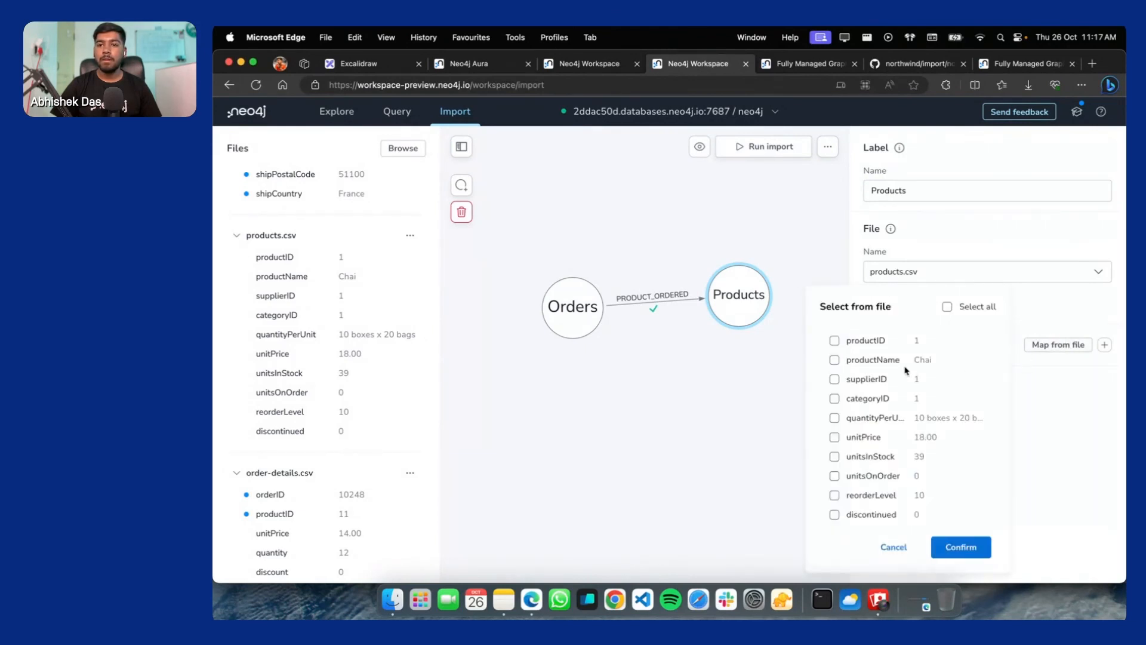
{"action": "left_click", "coordinate": [949, 307]}
{"action": "left_click", "coordinate": [968, 543]}
{"action": "left_click", "coordinate": [765, 412]}
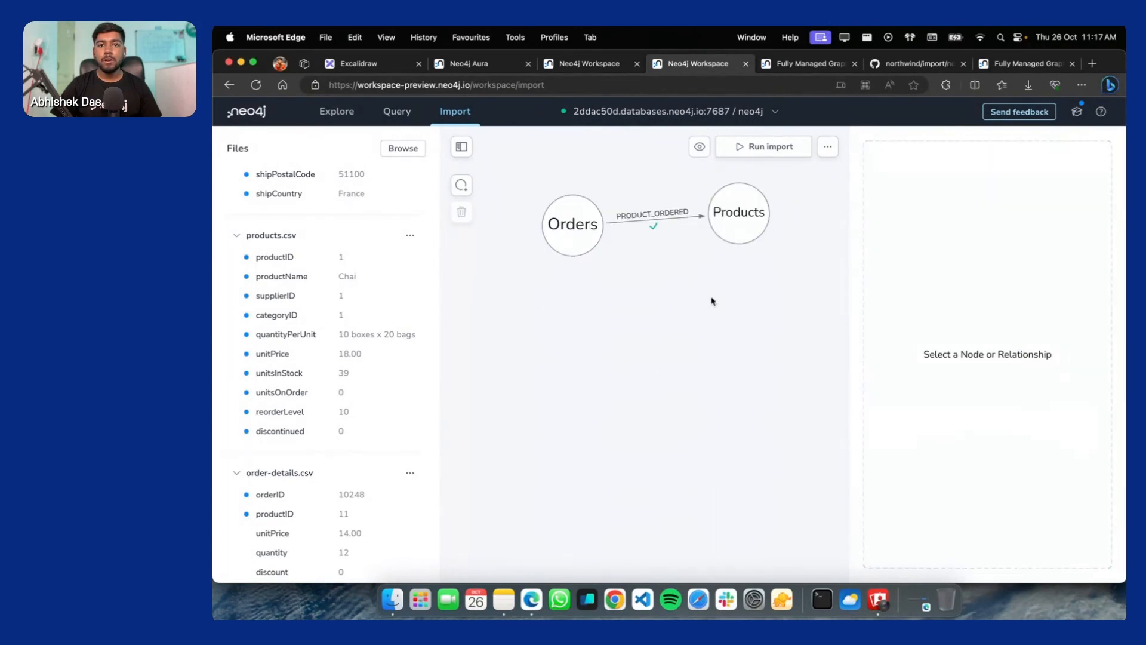
Preview the whole import model, which shows no items, then review Products' mapped properties
{"action": "left_click", "coordinate": [700, 146]}
{"action": "left_click", "coordinate": [729, 182]}
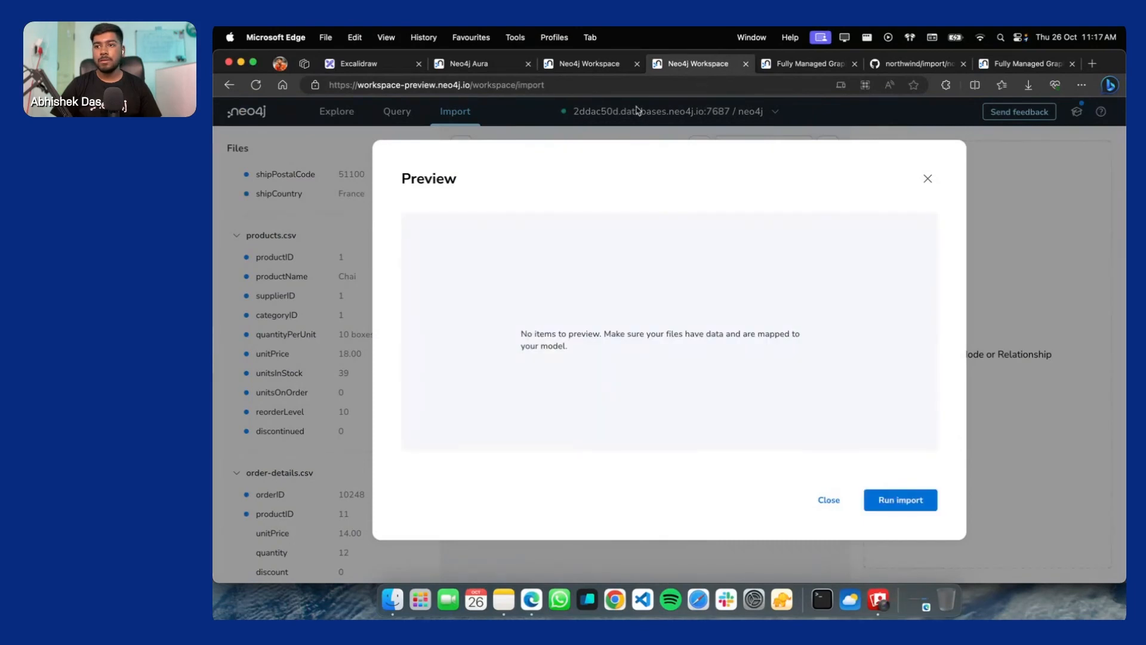
{"action": "left_click", "coordinate": [814, 500]}
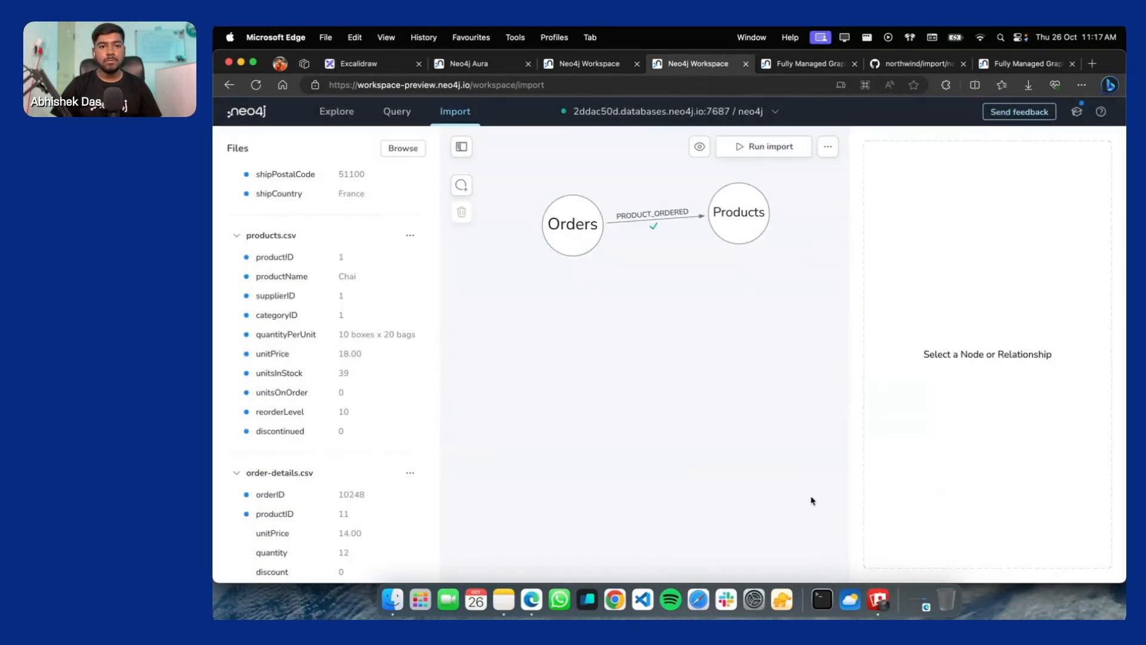
{"action": "left_click", "coordinate": [750, 223]}
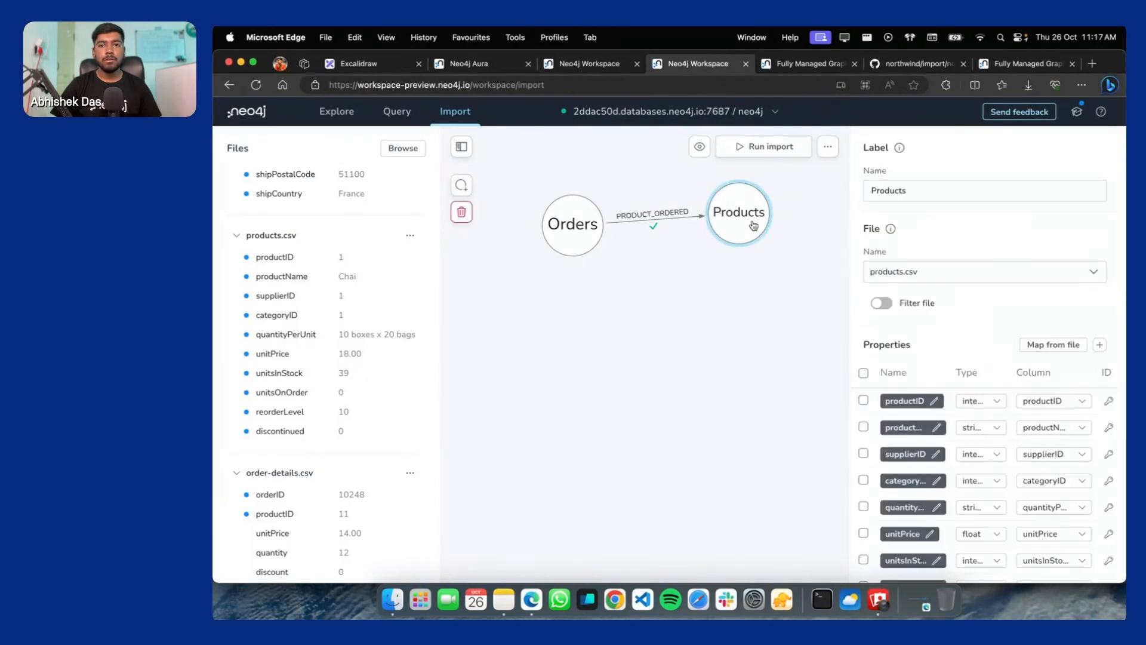
{"action": "scroll", "coordinate": [1036, 358], "scroll_direction": "down", "scroll_amount": 3}
{"action": "scroll", "coordinate": [627, 409], "scroll_direction": "down", "scroll_amount": 1}
{"action": "scroll", "coordinate": [979, 413], "scroll_direction": "up", "scroll_amount": 3}
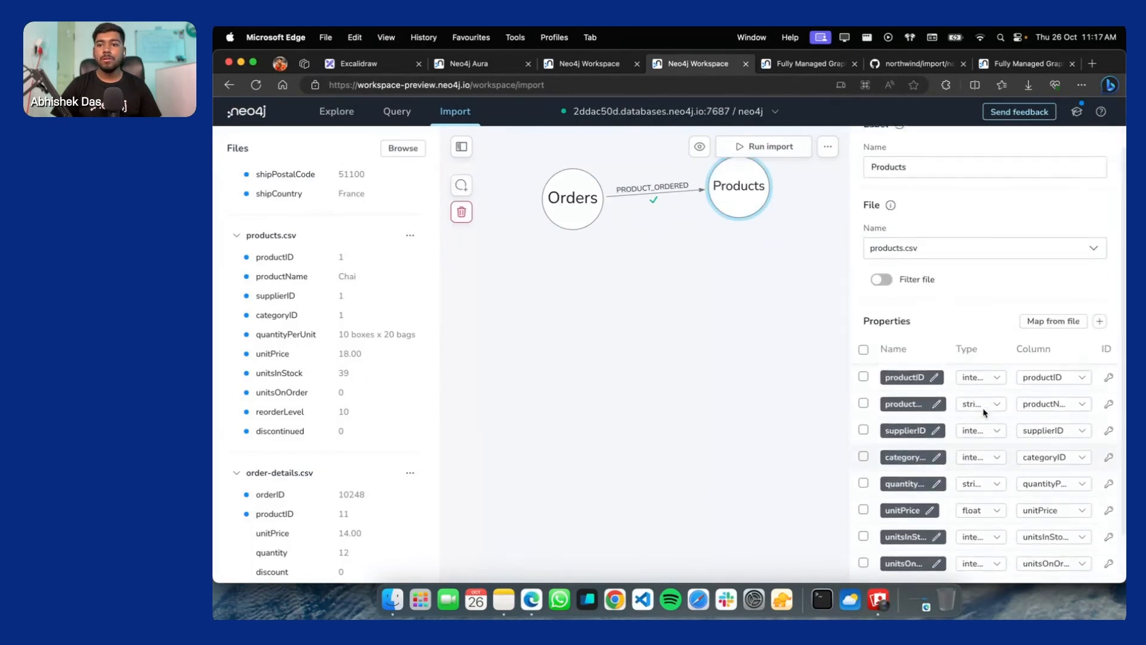
{"action": "scroll", "coordinate": [693, 268], "scroll_direction": "up", "scroll_amount": 3}
{"action": "scroll", "coordinate": [693, 266], "scroll_direction": "up", "scroll_amount": 3}
{"action": "left_click", "coordinate": [589, 281]}
Select both nodes and the relationship and preview just that selection, also empty
{"action": "left_click_drag", "start_coordinate": [529, 320], "coordinate": [839, 423]}
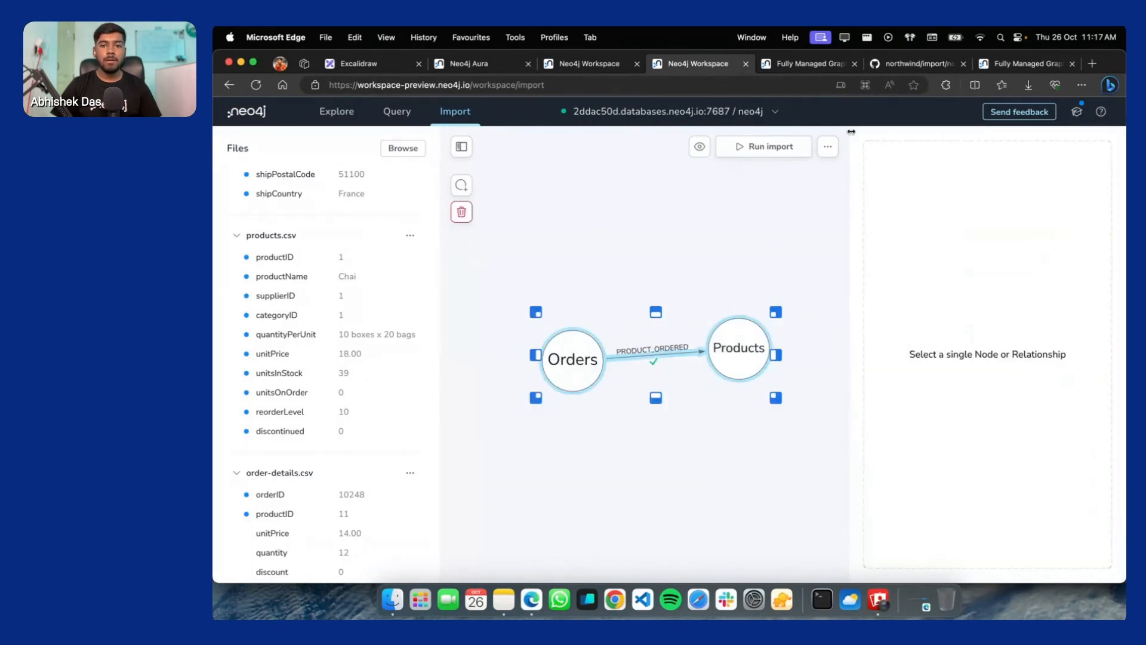
{"action": "left_click", "coordinate": [699, 146]}
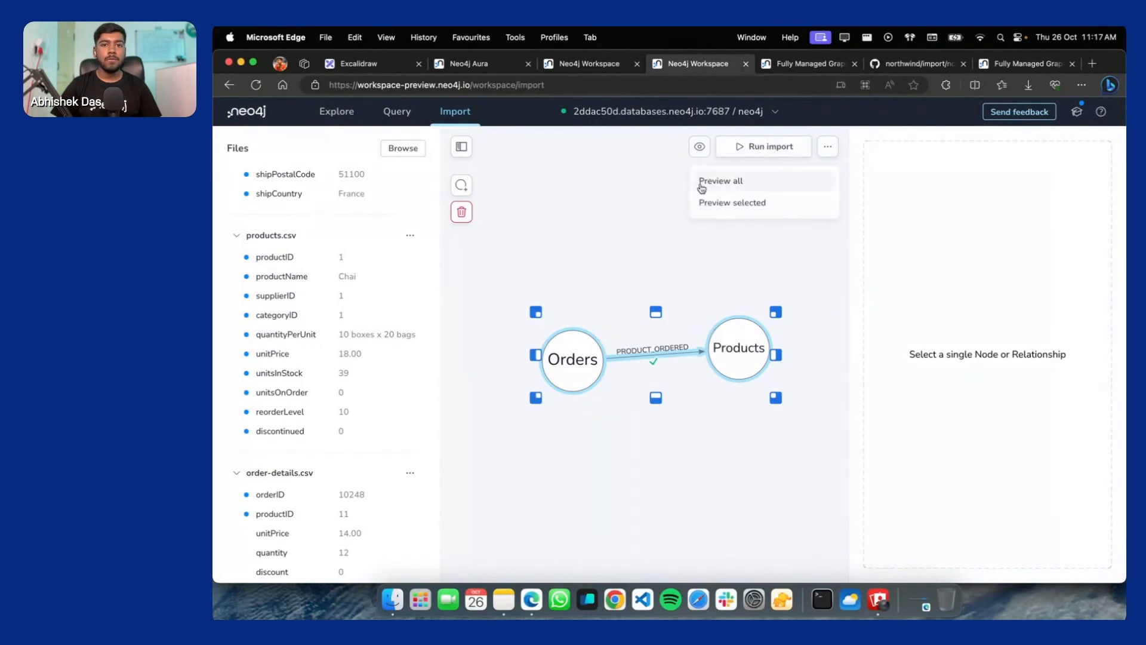
{"action": "left_click", "coordinate": [732, 204]}
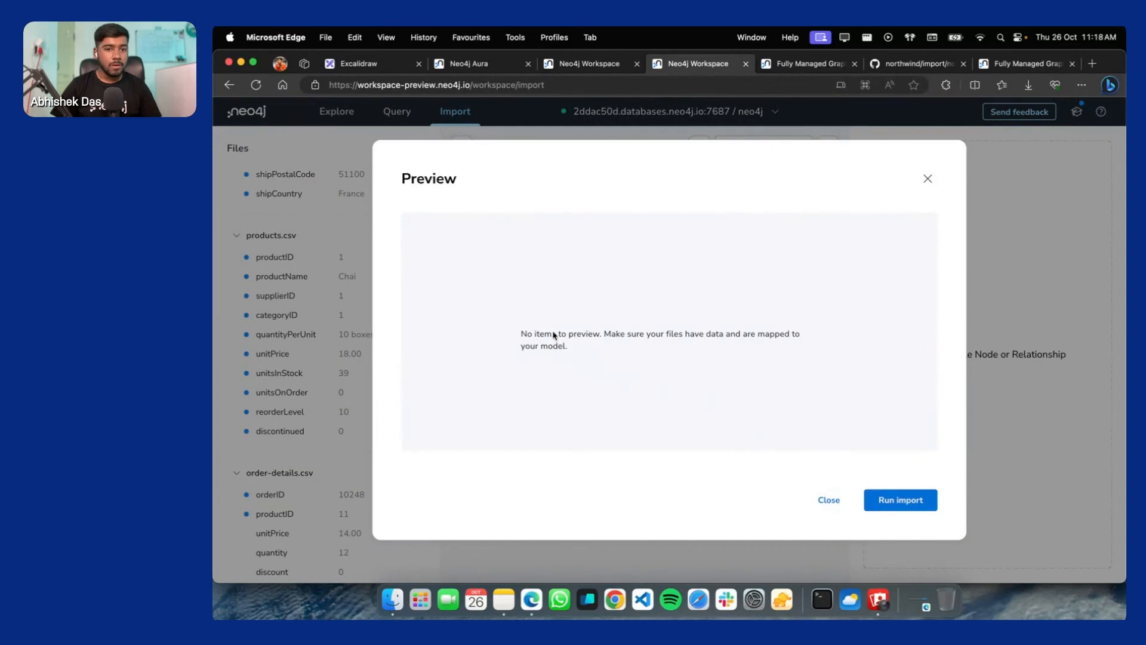
{"action": "left_click_drag", "start_coordinate": [553, 334], "coordinate": [712, 335]}
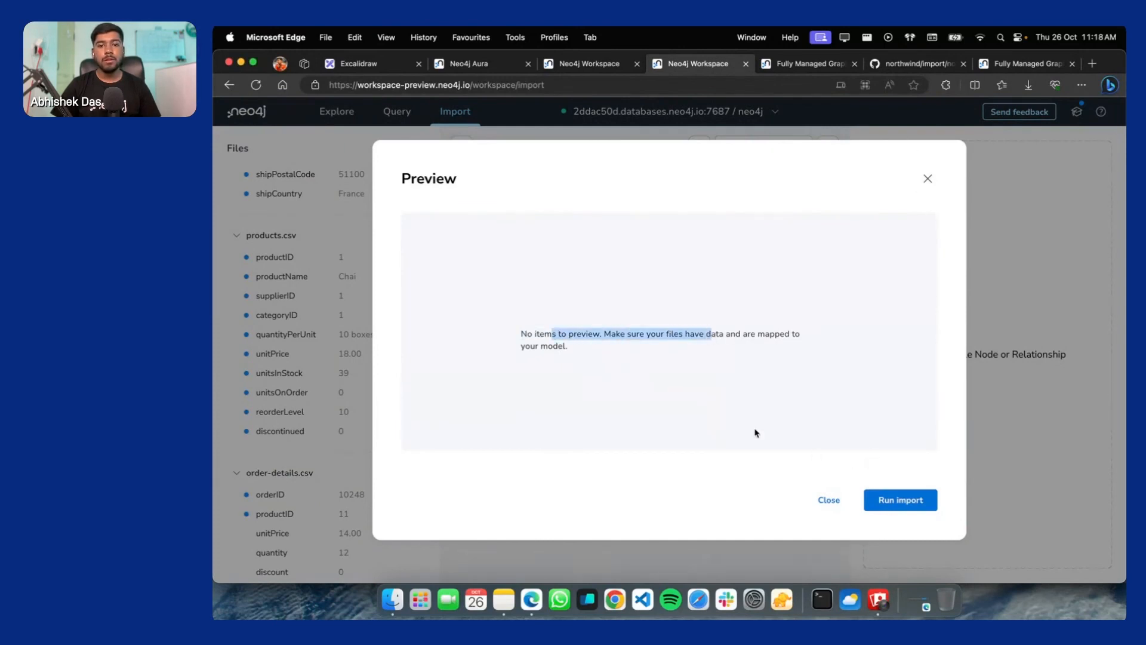
{"action": "left_click", "coordinate": [663, 404]}
{"action": "left_click", "coordinate": [934, 176]}
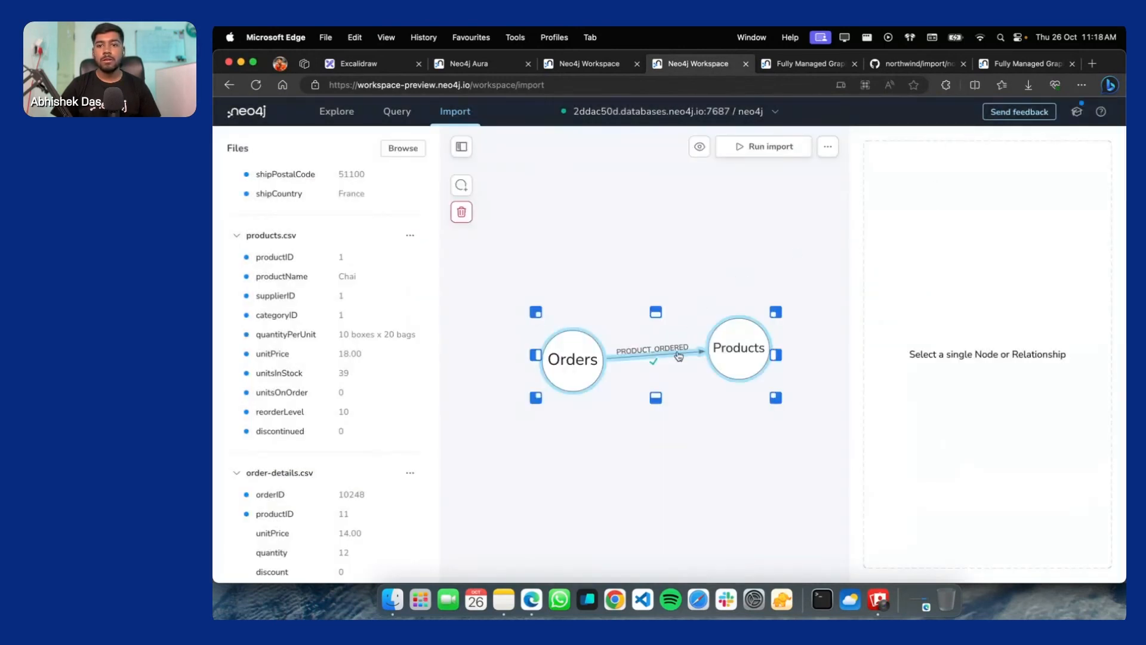
Switch PRODUCT_ORDERED's Orders-side ID to productID and preview the model, still empty
{"action": "left_click", "coordinate": [797, 268]}
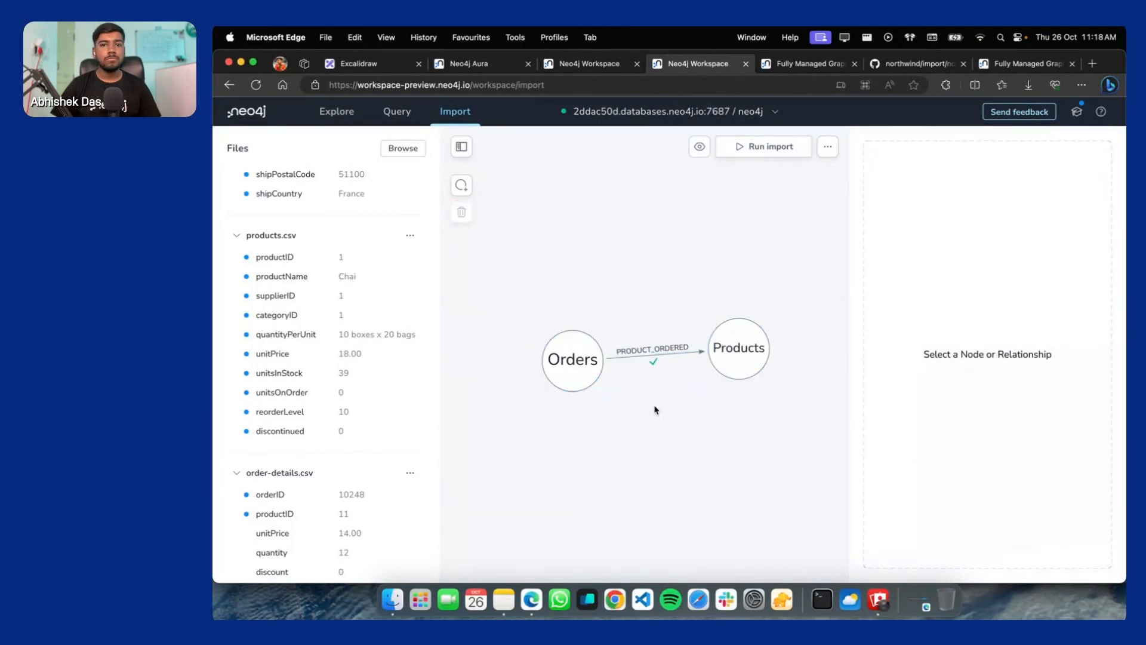
{"action": "left_click", "coordinate": [687, 353]}
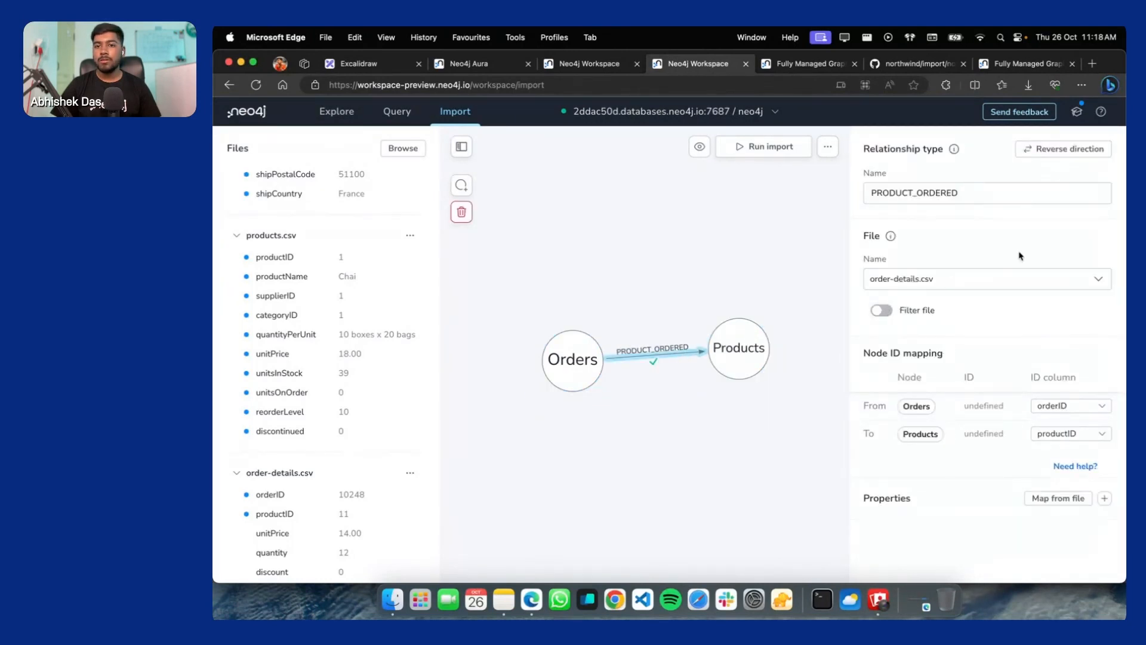
{"action": "left_click", "coordinate": [1071, 434]}
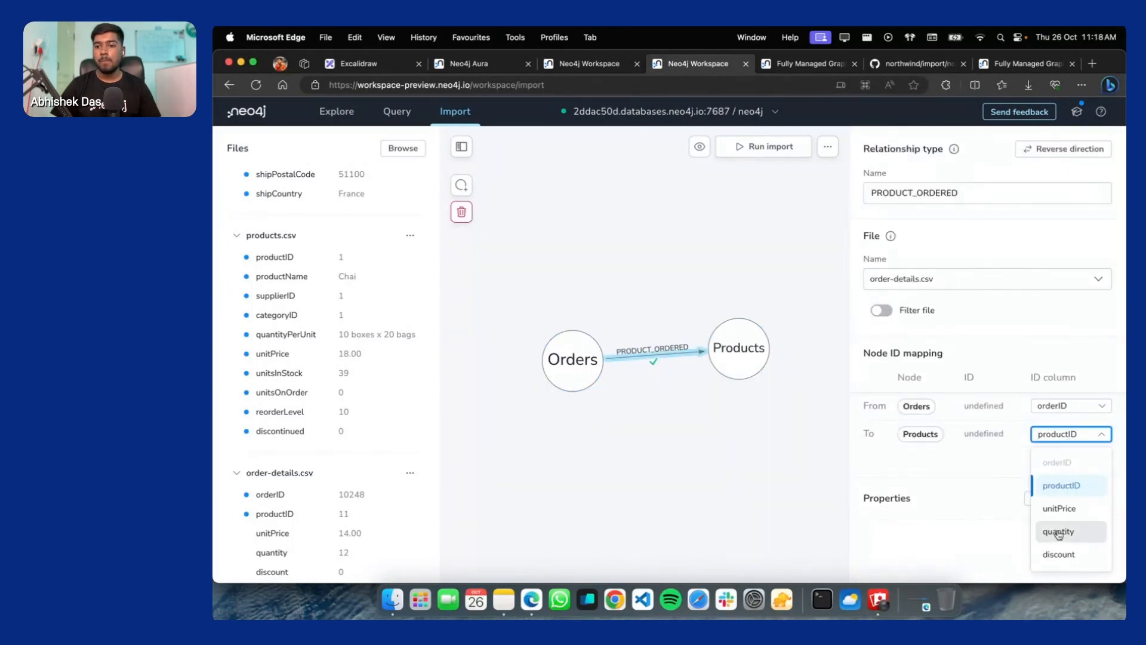
{"action": "left_click", "coordinate": [1052, 382]}
{"action": "left_click", "coordinate": [1066, 407]}
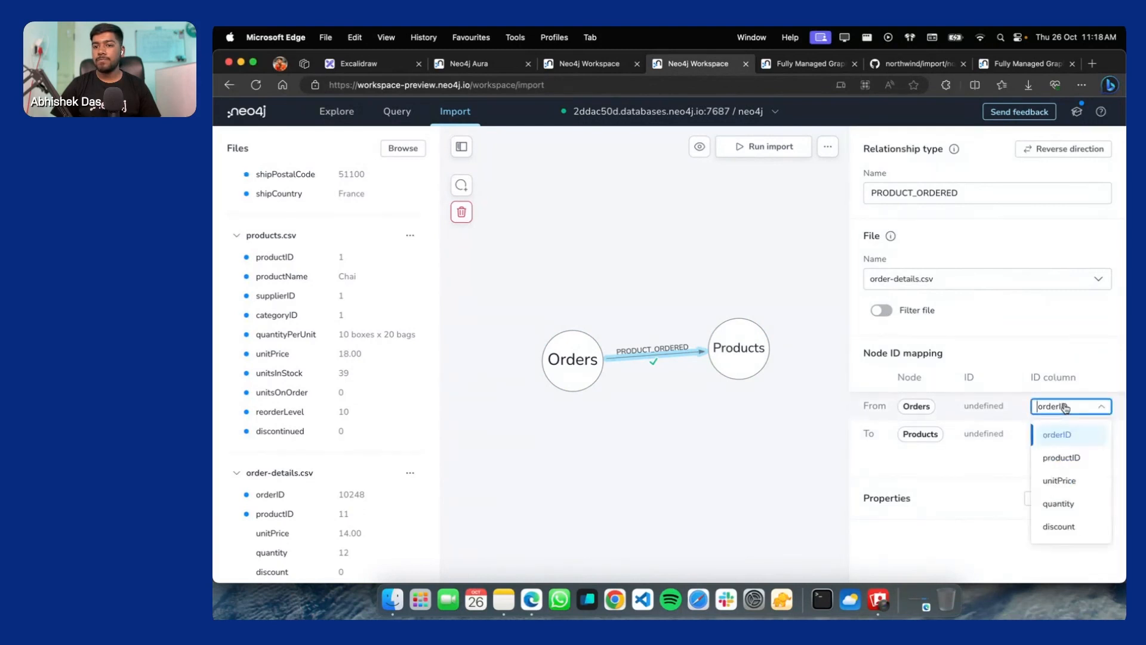
{"action": "left_click", "coordinate": [1063, 458]}
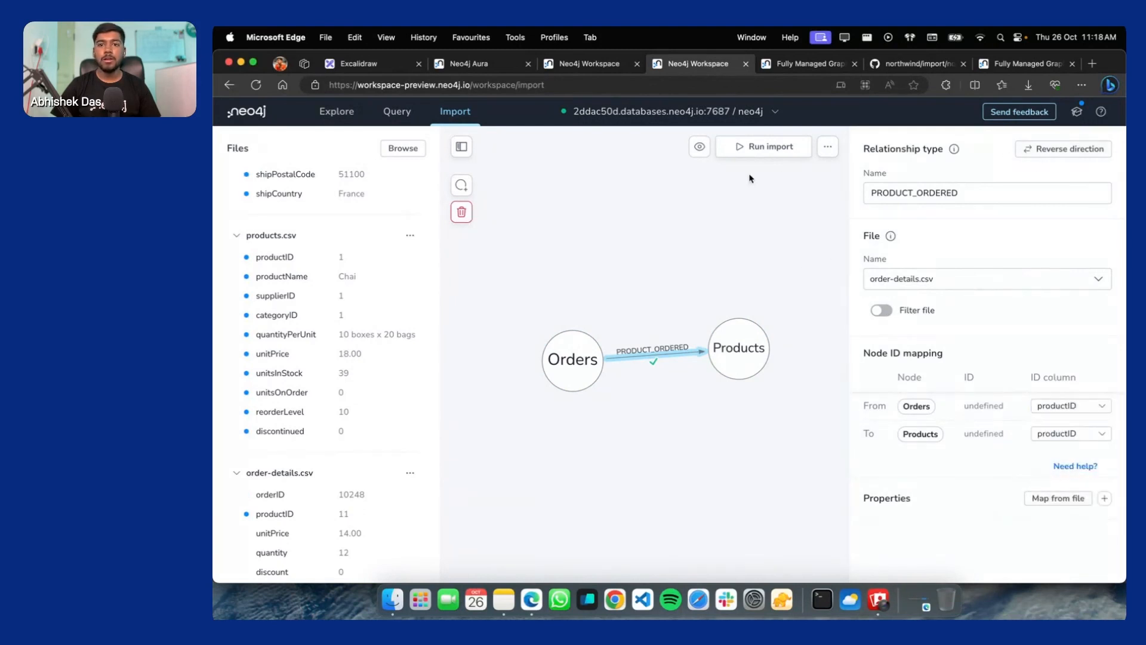
{"action": "left_click", "coordinate": [743, 206]}
{"action": "left_click", "coordinate": [694, 149]}
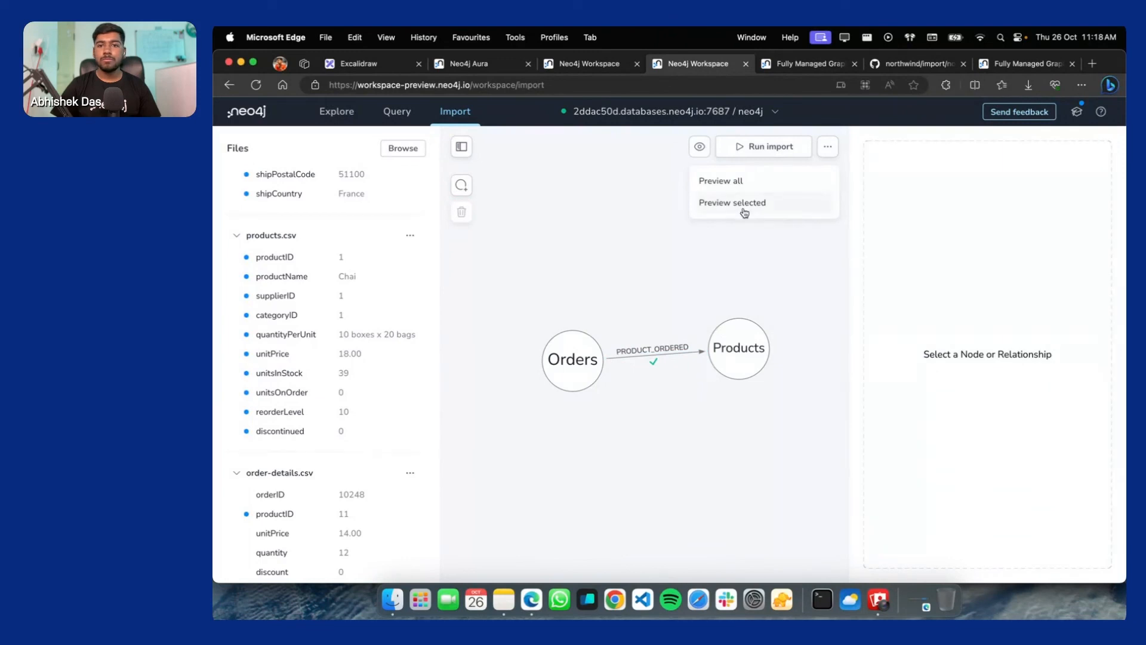
{"action": "left_click", "coordinate": [729, 182]}
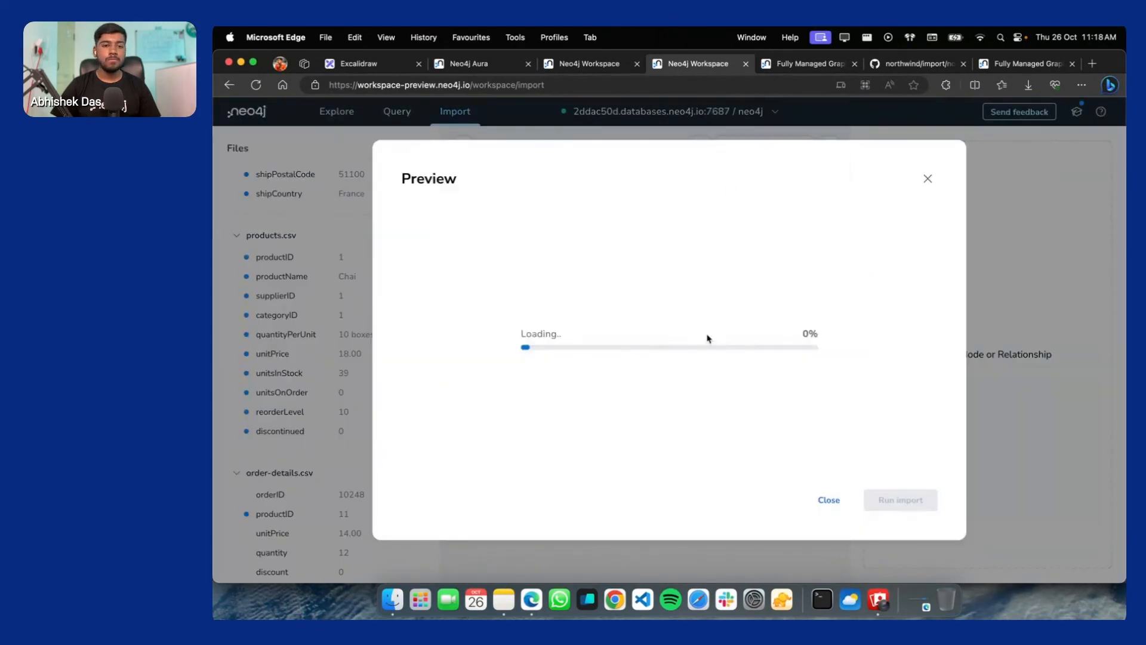
{"action": "left_click", "coordinate": [829, 500]}
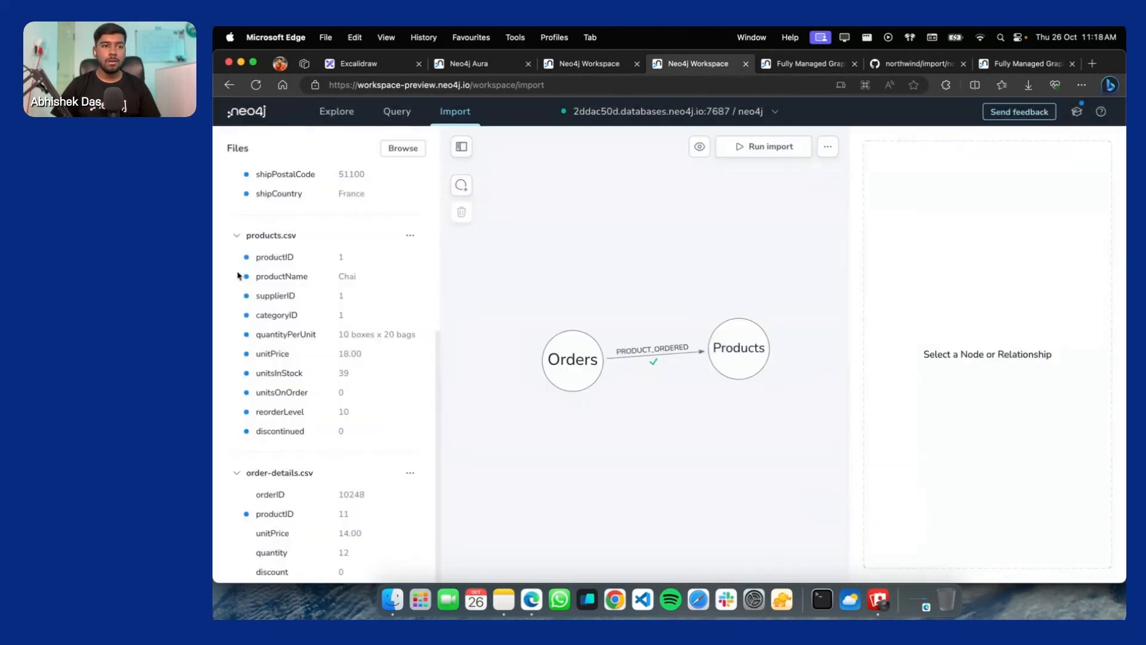
Compare the orderID and productID fields across orders.csv, order-details.csv and products.csv
{"action": "scroll", "coordinate": [271, 251], "scroll_direction": "up", "scroll_amount": 5}
{"action": "scroll", "coordinate": [271, 251], "scroll_direction": "up", "scroll_amount": 3}
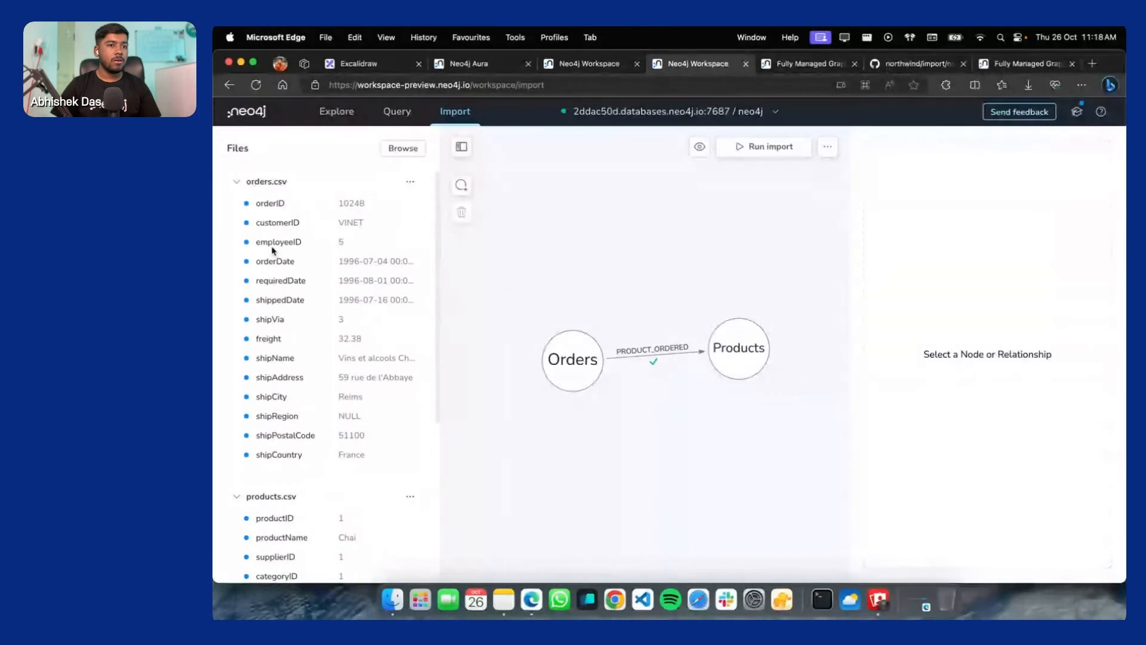
{"action": "double_click", "coordinate": [265, 199]}
{"action": "left_click_drag", "start_coordinate": [280, 328], "coordinate": [283, 407]}
{"action": "left_click", "coordinate": [289, 456]}
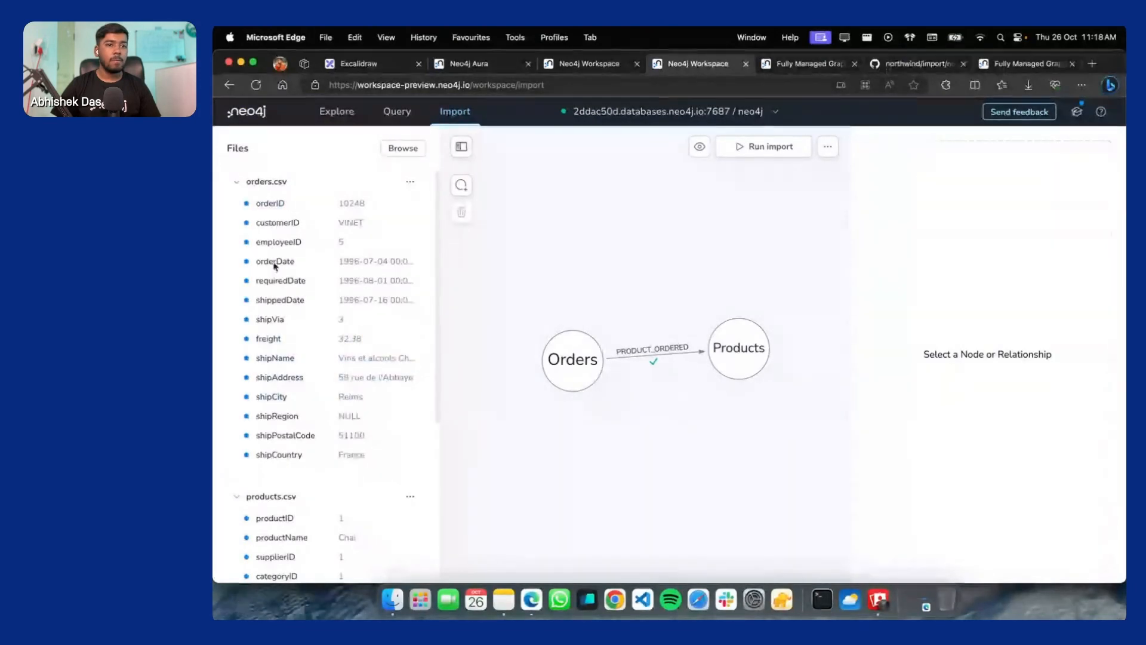
{"action": "left_click_drag", "start_coordinate": [261, 220], "coordinate": [312, 251]}
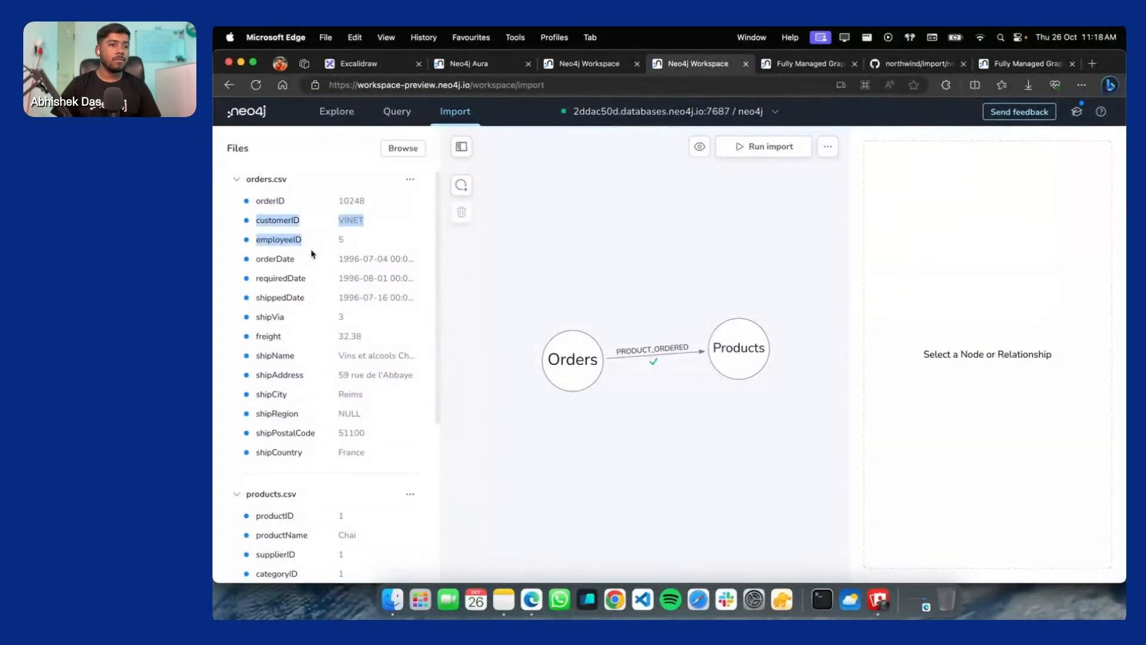
{"action": "scroll", "coordinate": [298, 358], "scroll_direction": "down", "scroll_amount": 5}
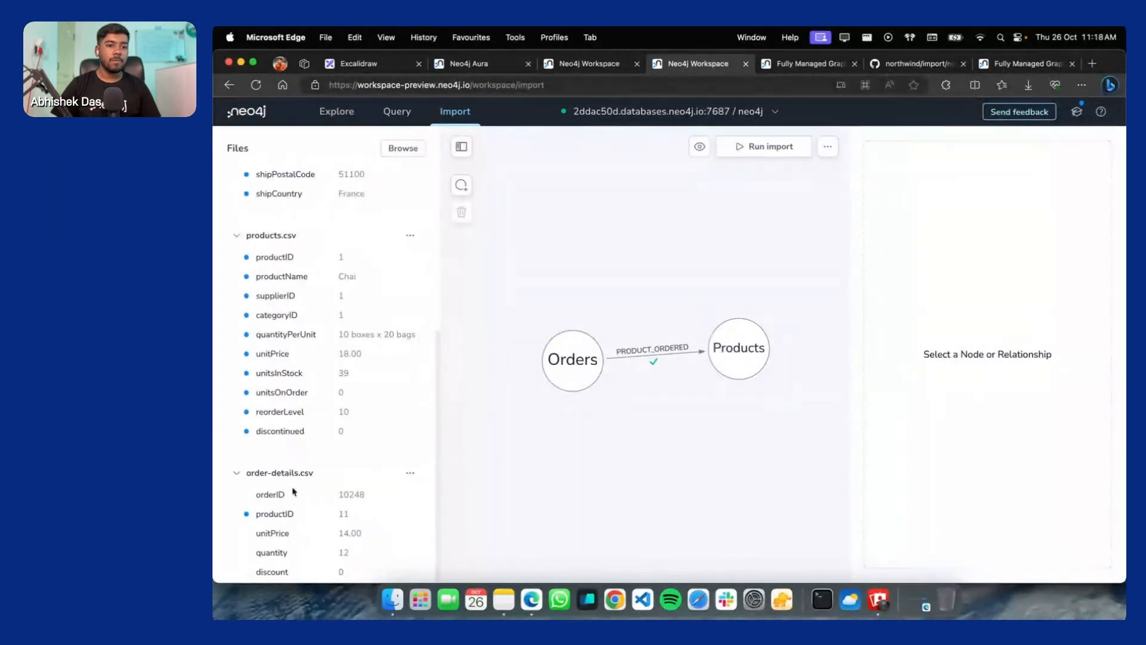
{"action": "double_click", "coordinate": [256, 501]}
{"action": "double_click", "coordinate": [299, 261]}
{"action": "scroll", "coordinate": [303, 278], "scroll_direction": "up", "scroll_amount": 1}
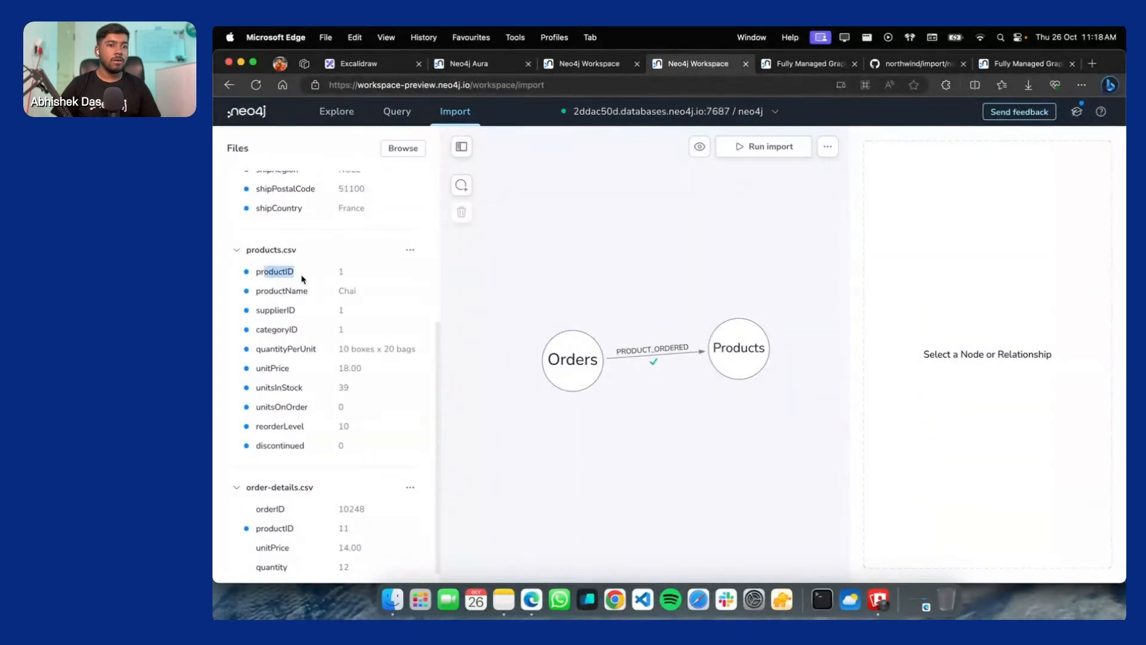
{"action": "left_click_drag", "start_coordinate": [261, 509], "coordinate": [285, 509]}
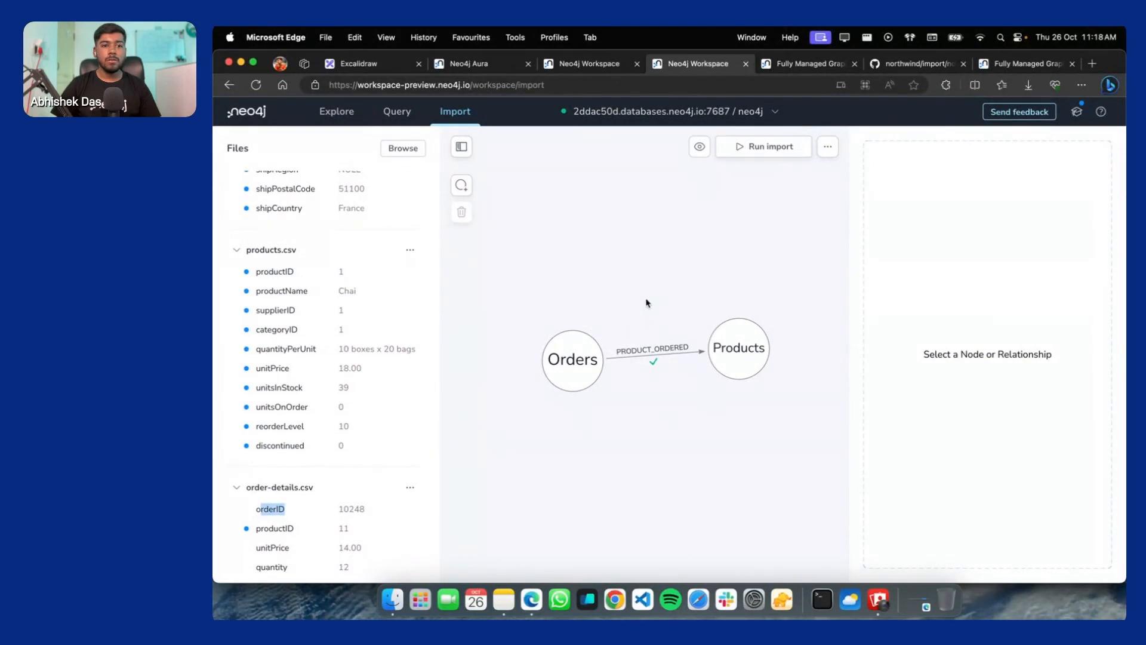
{"action": "left_click", "coordinate": [254, 277]}
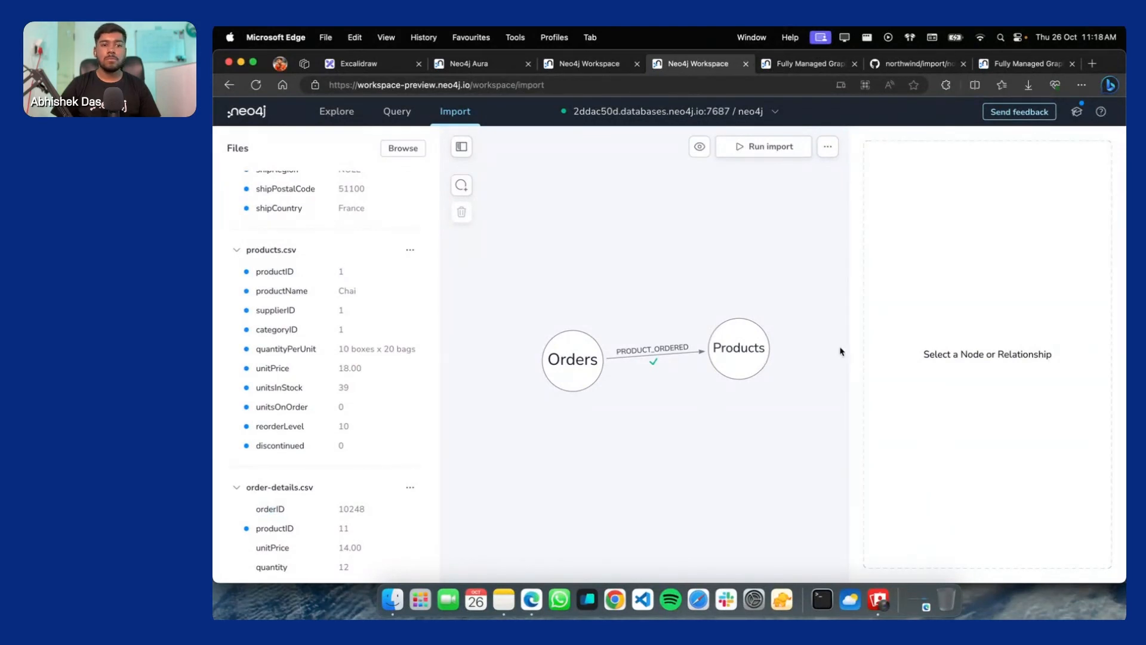
Set PRODUCT_ORDERED back to orderID for Orders and productID for Products
{"action": "left_click", "coordinate": [655, 354]}
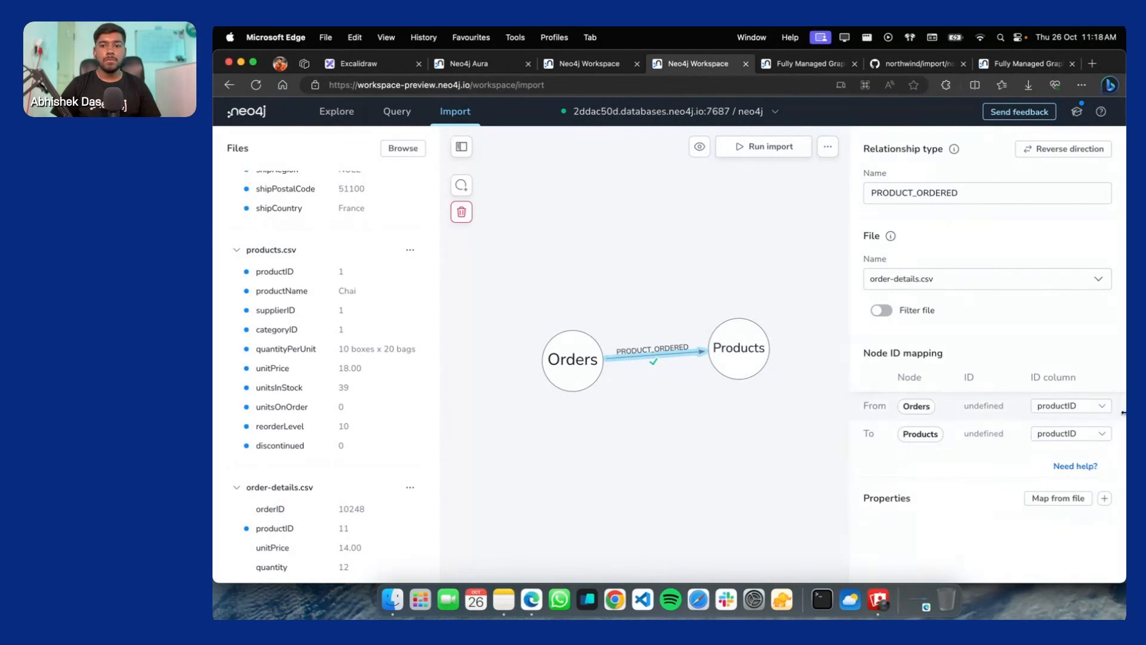
{"action": "left_click", "coordinate": [1080, 412]}
{"action": "left_click", "coordinate": [1061, 434]}
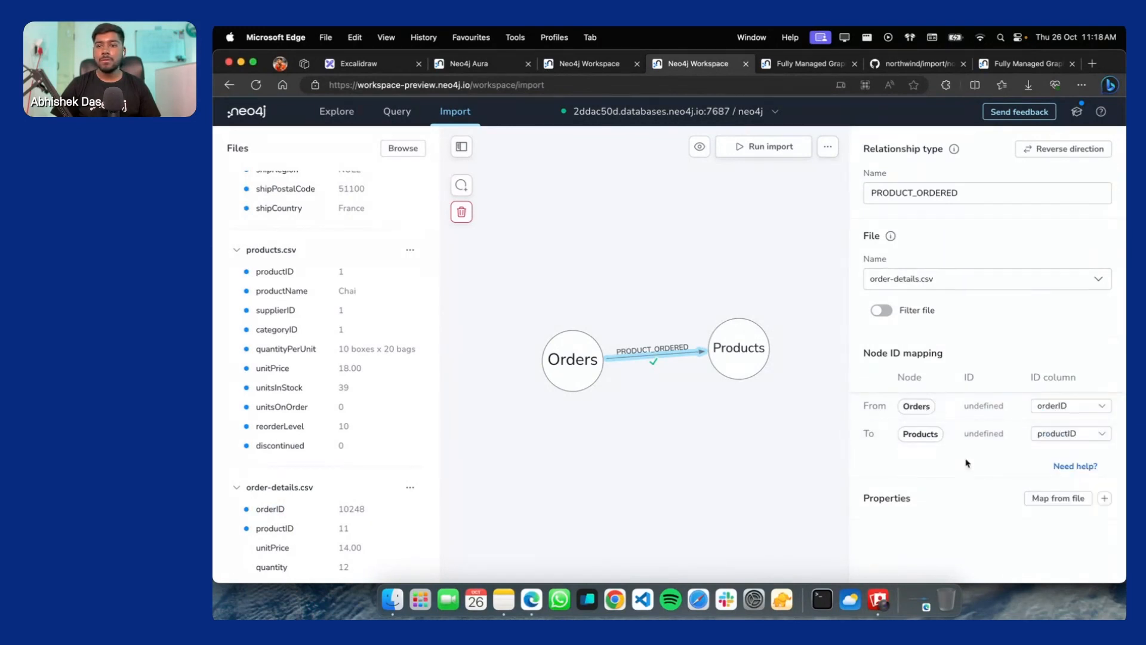
{"action": "scroll", "coordinate": [299, 476], "scroll_direction": "down", "scroll_amount": 1}
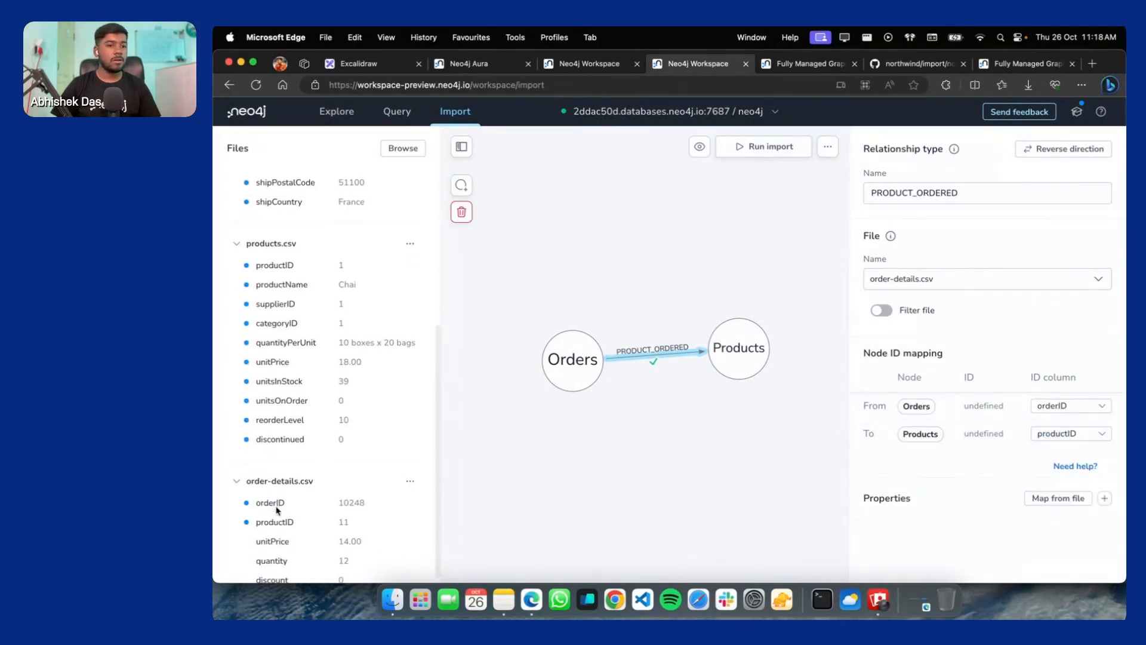
{"action": "left_click", "coordinate": [1084, 437]}
{"action": "left_click", "coordinate": [932, 476]}
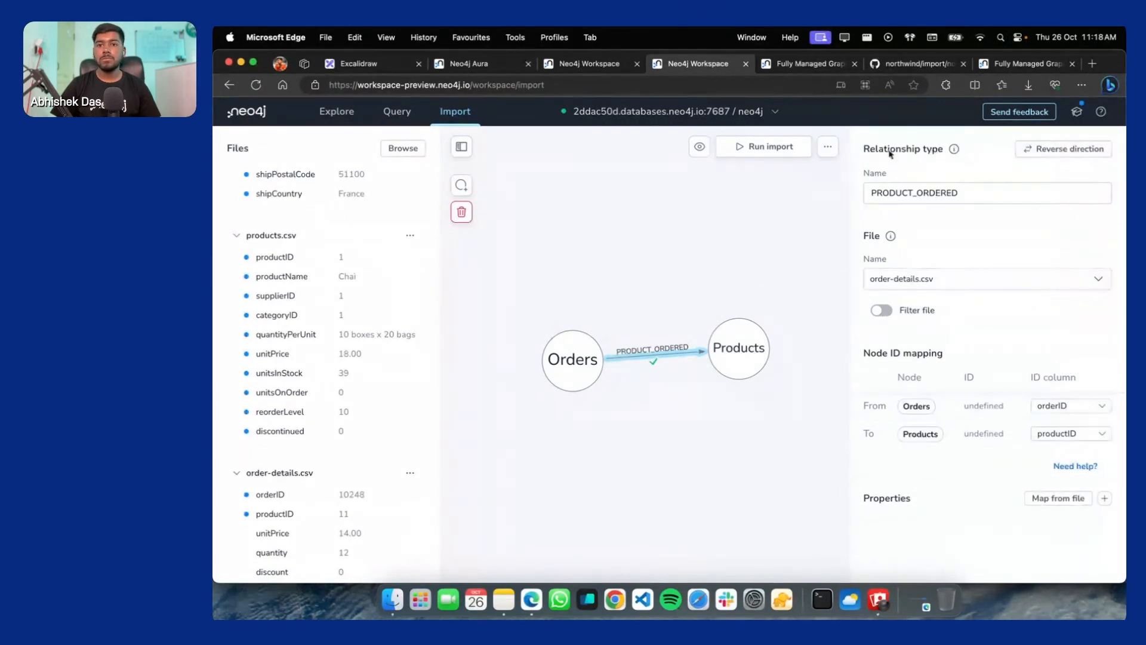
{"action": "left_click", "coordinate": [670, 195]}
Preview the full import model again, confirming it has no items
{"action": "left_click", "coordinate": [698, 147]}
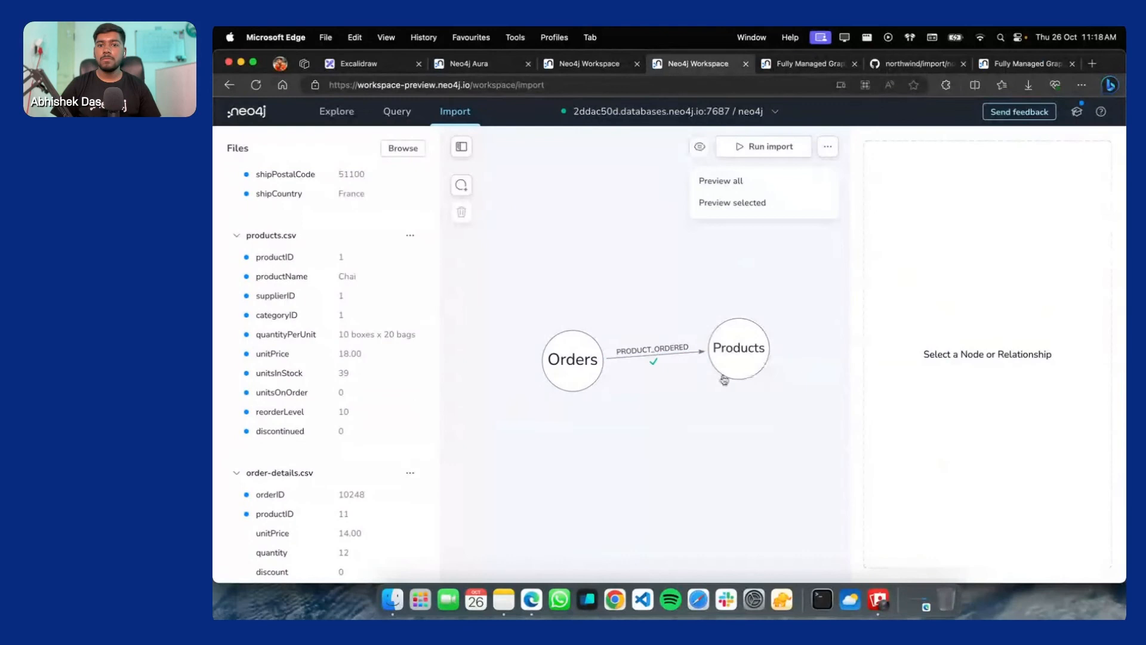
{"action": "left_click", "coordinate": [738, 182]}
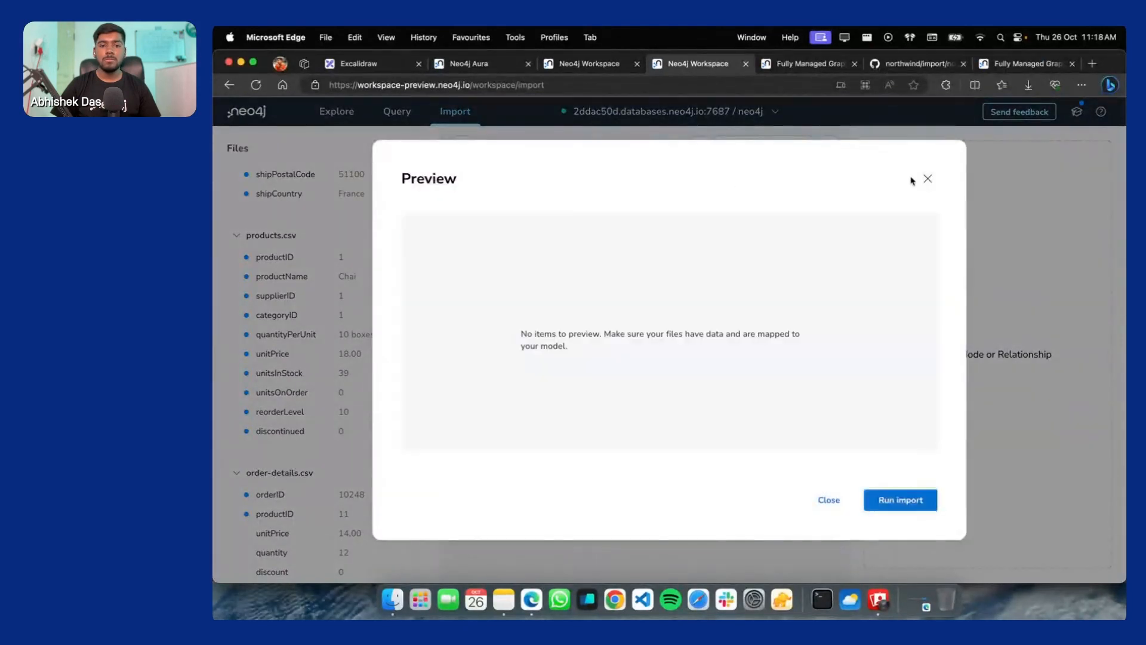
{"action": "left_click", "coordinate": [938, 173]}
{"action": "scroll", "coordinate": [724, 389], "scroll_direction": "down", "scroll_amount": 3}
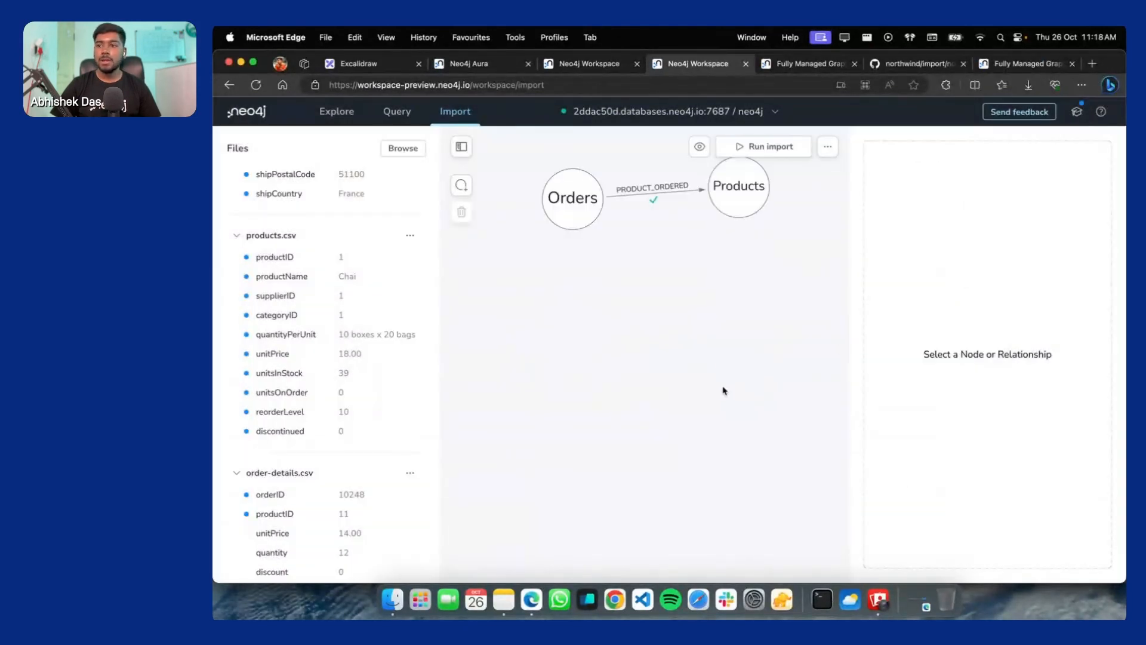
{"action": "scroll", "coordinate": [645, 357], "scroll_direction": "up", "scroll_amount": 5}
{"action": "scroll", "coordinate": [655, 421], "scroll_direction": "down", "scroll_amount": 1}
{"action": "scroll", "coordinate": [685, 473], "scroll_direction": "up", "scroll_amount": 1}
{"action": "scroll", "coordinate": [684, 473], "scroll_direction": "down", "scroll_amount": 4}
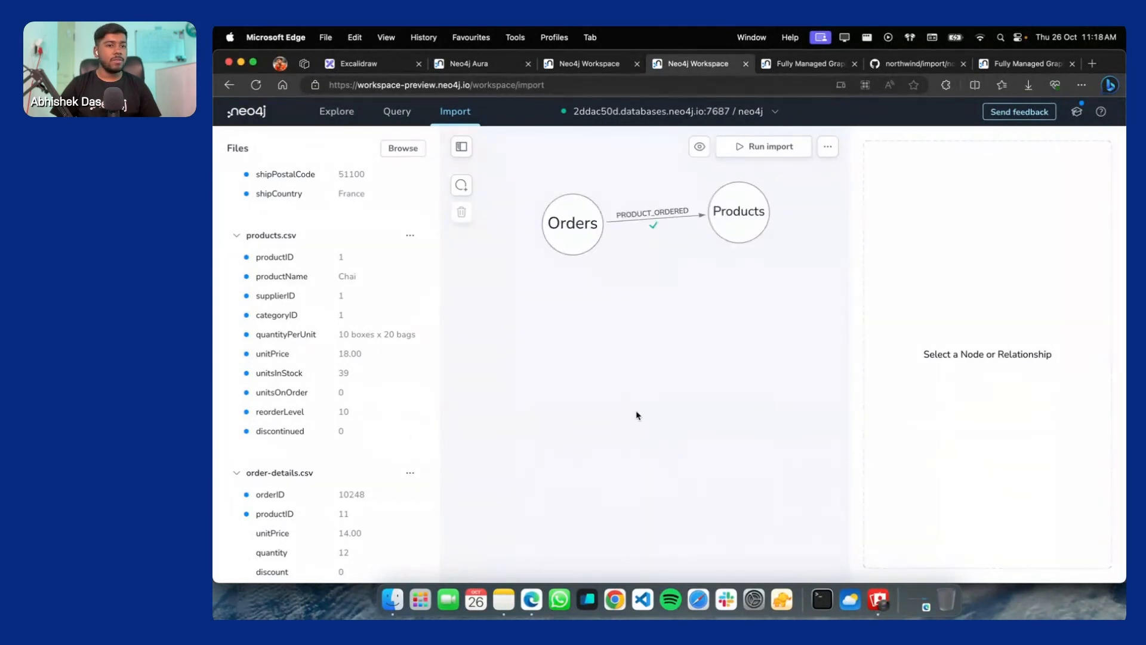
{"action": "scroll", "coordinate": [615, 382], "scroll_direction": "up", "scroll_amount": 1}
{"action": "scroll", "coordinate": [270, 281], "scroll_direction": "up", "scroll_amount": 4}
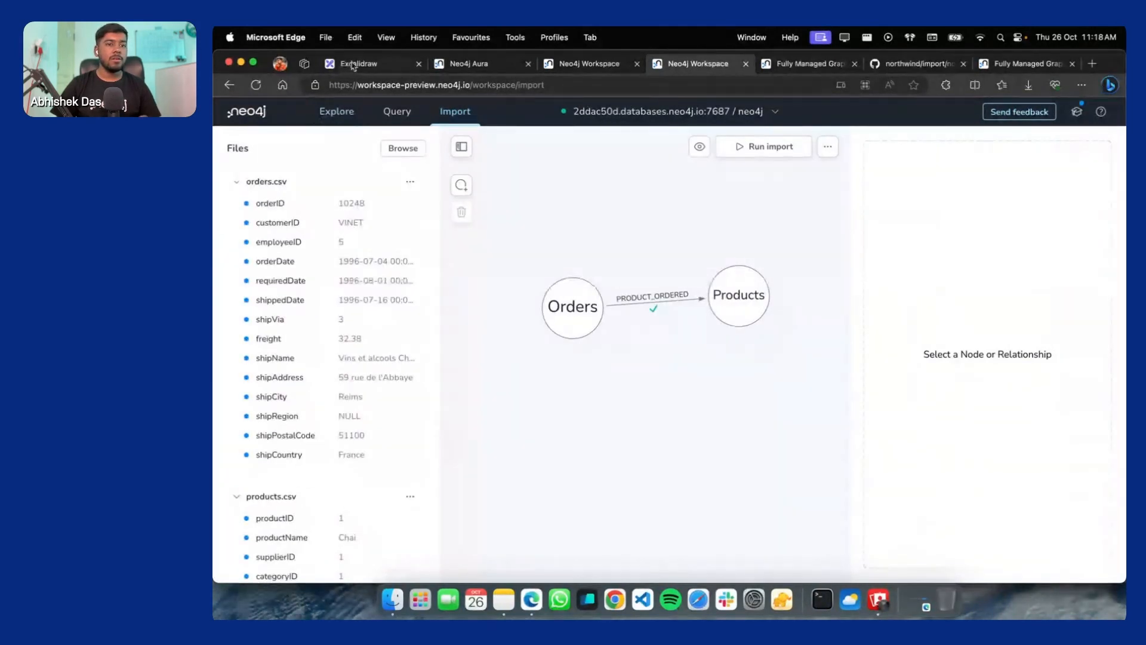
Cancel the Browse file picker and switch tabs to the other workspace's Product–Supplier graph
{"action": "left_click", "coordinate": [404, 152]}
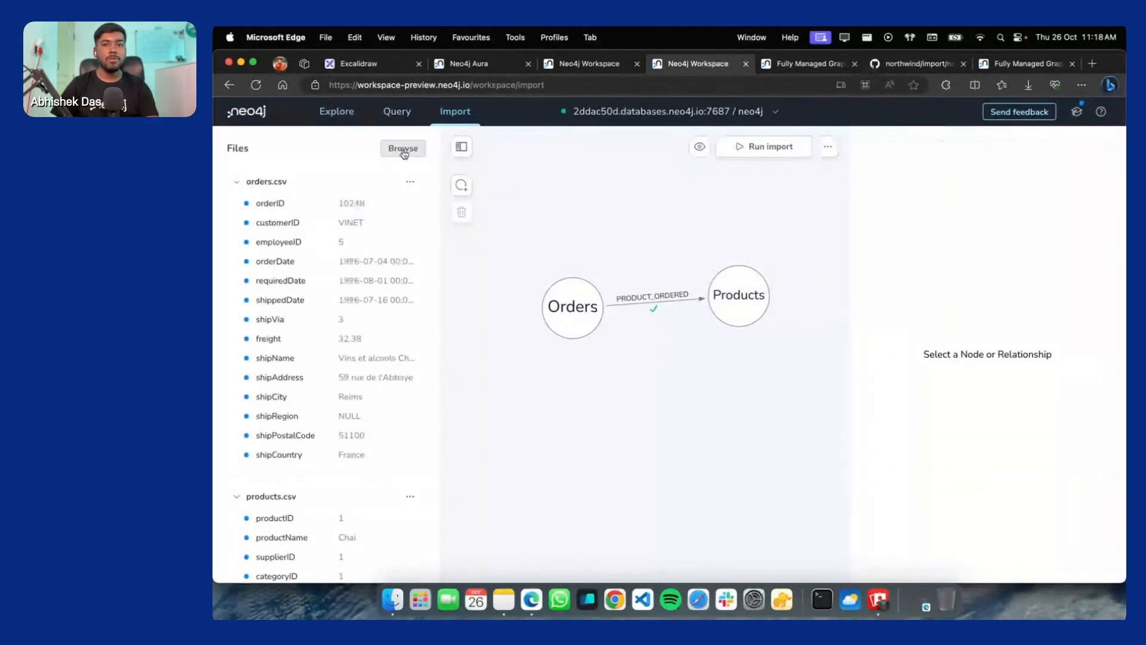
{"action": "left_click", "coordinate": [1053, 521]}
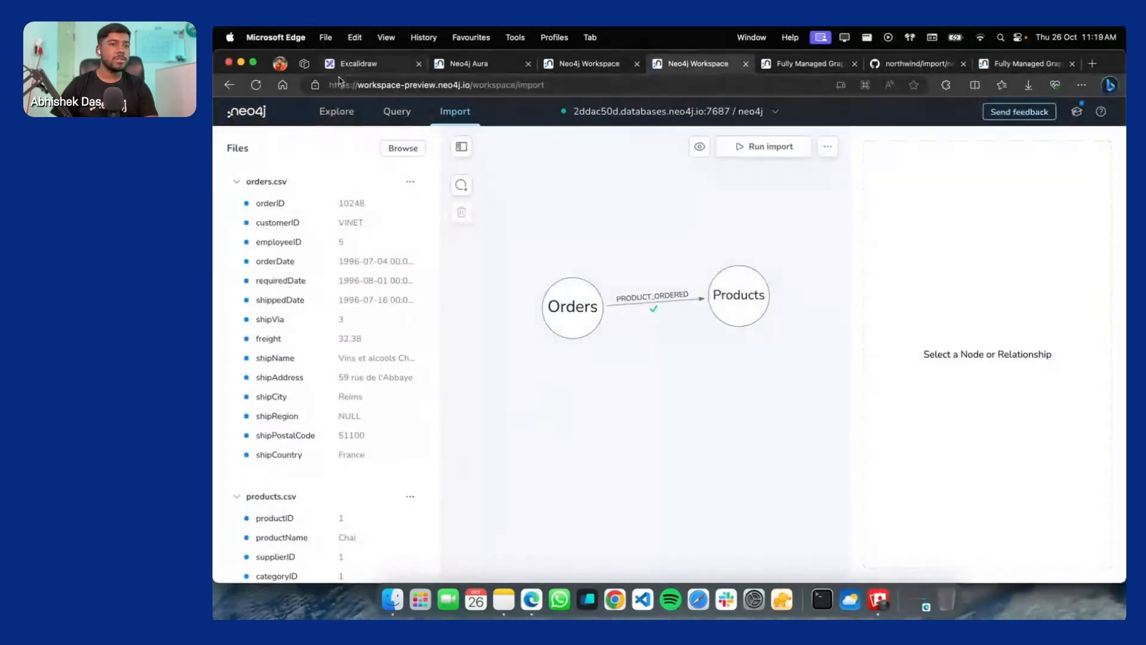
{"action": "left_click", "coordinate": [337, 111]}
{"action": "left_click", "coordinate": [385, 67]}
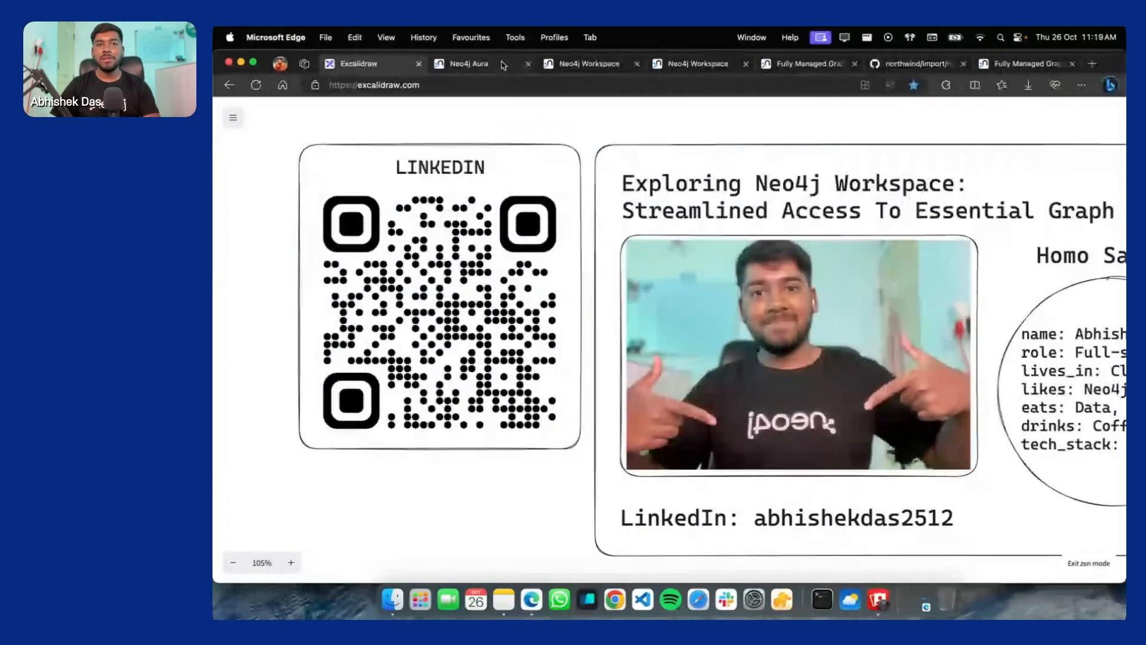
{"action": "left_click", "coordinate": [468, 63]}
{"action": "left_click", "coordinate": [588, 64]}
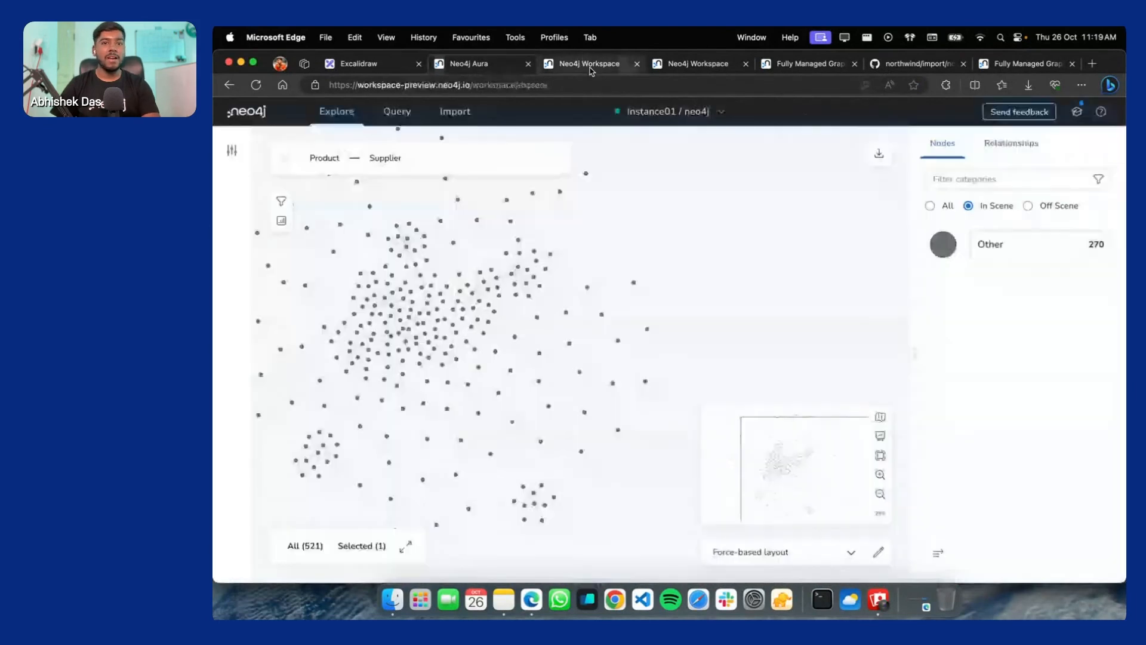